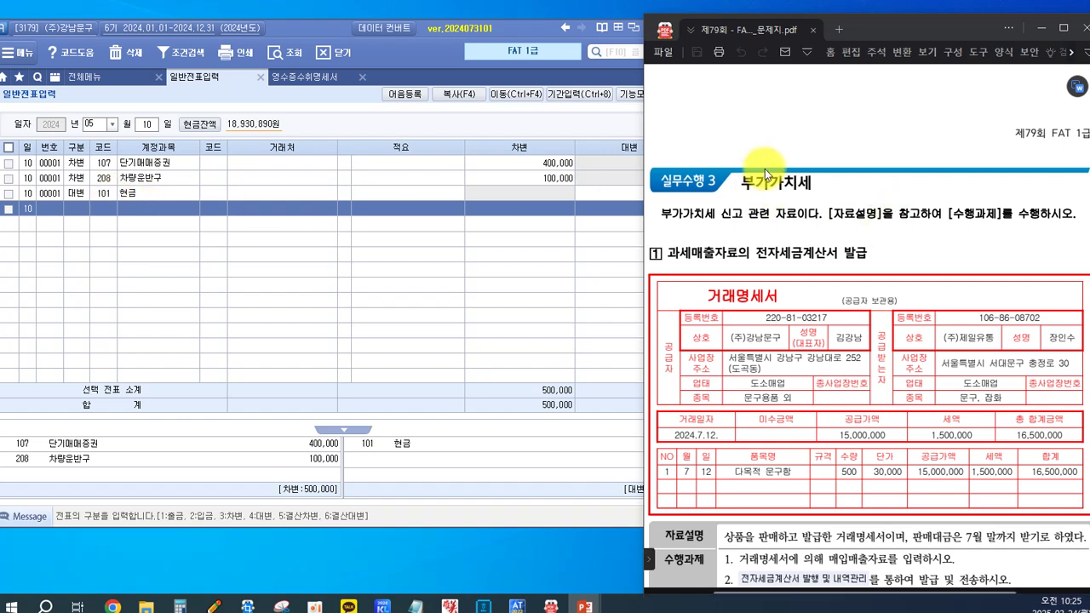
Write a red on-screen note headed 적격증빙 listing 1. 세금계산서, 2. 계산서, 3. 신용카드매출전표 and 4. 현금영수증
scroll(765, 169, down, 1)
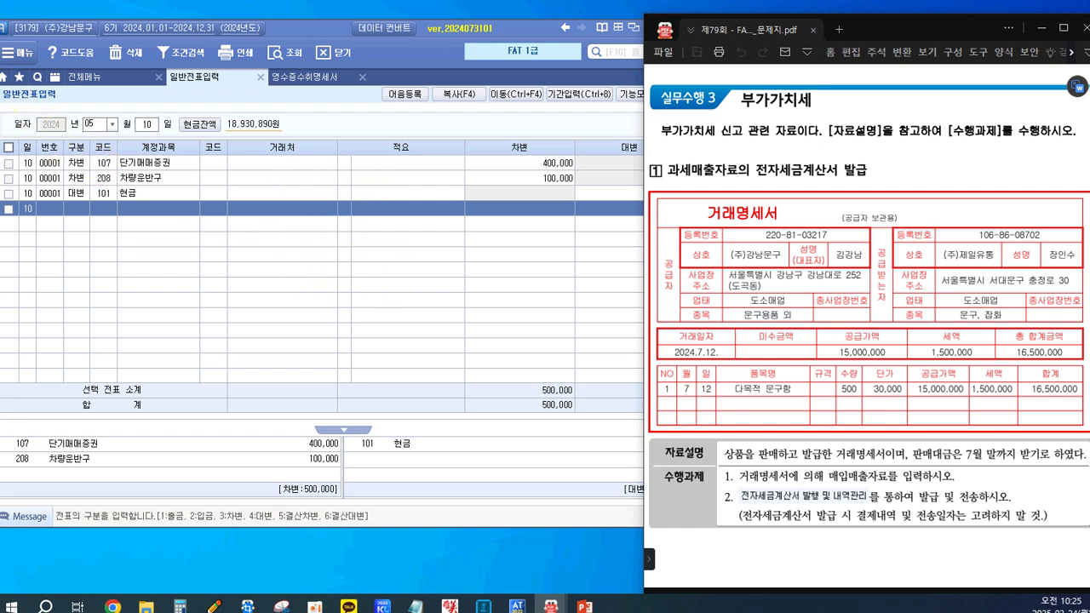
click(361, 253)
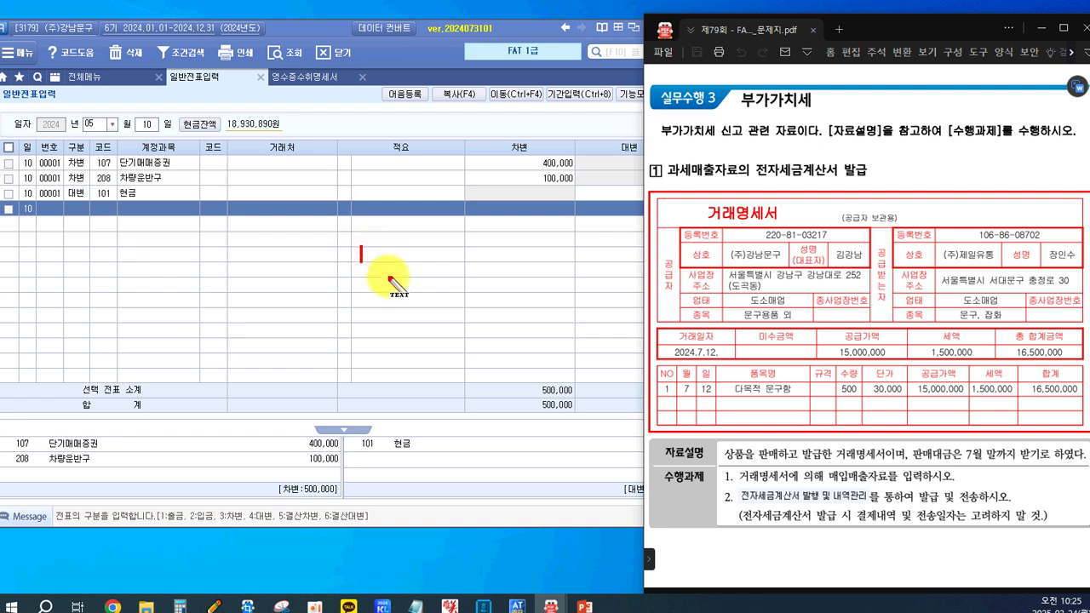
text(저)
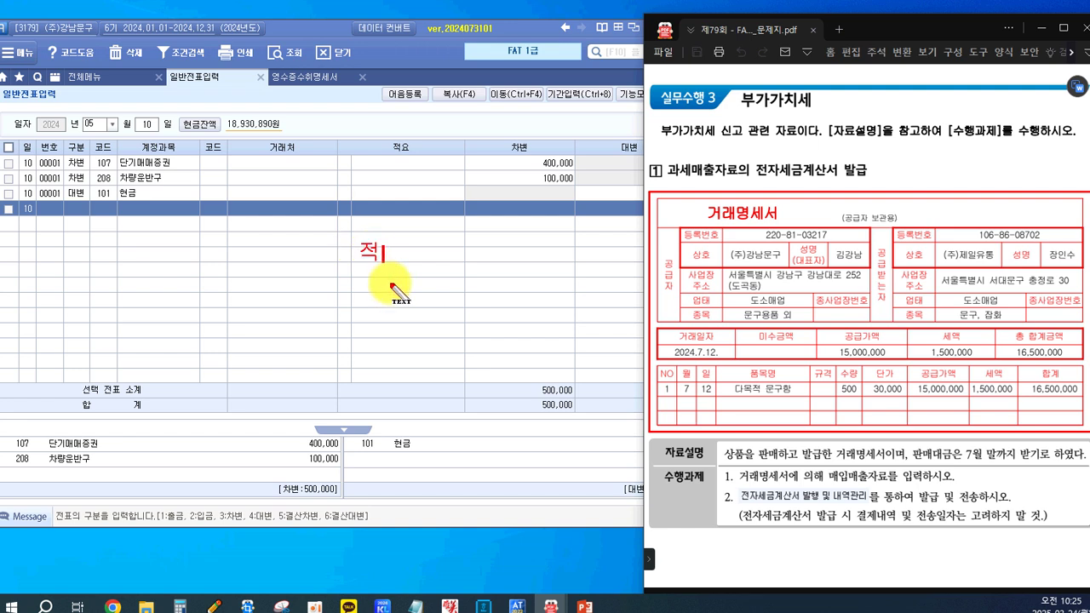
text(겨)
text(증빙)
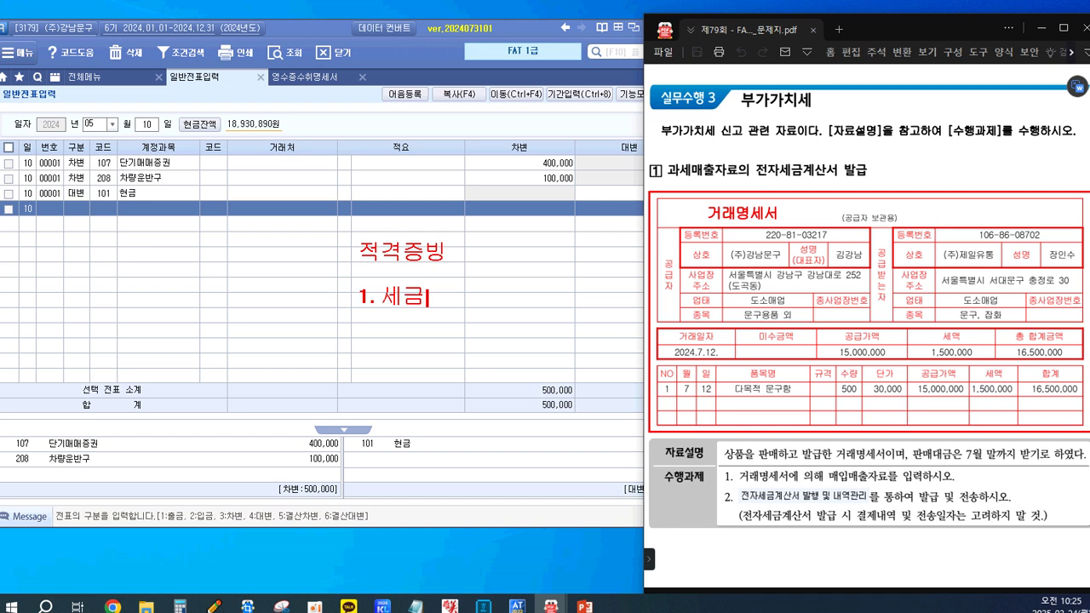
text(계산서)
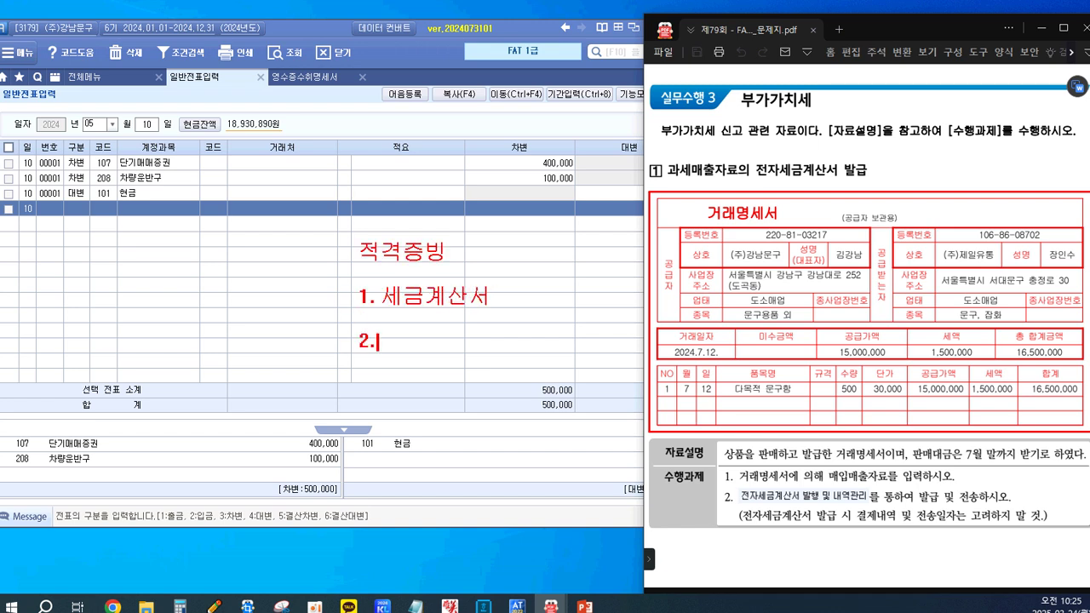
text(산서)
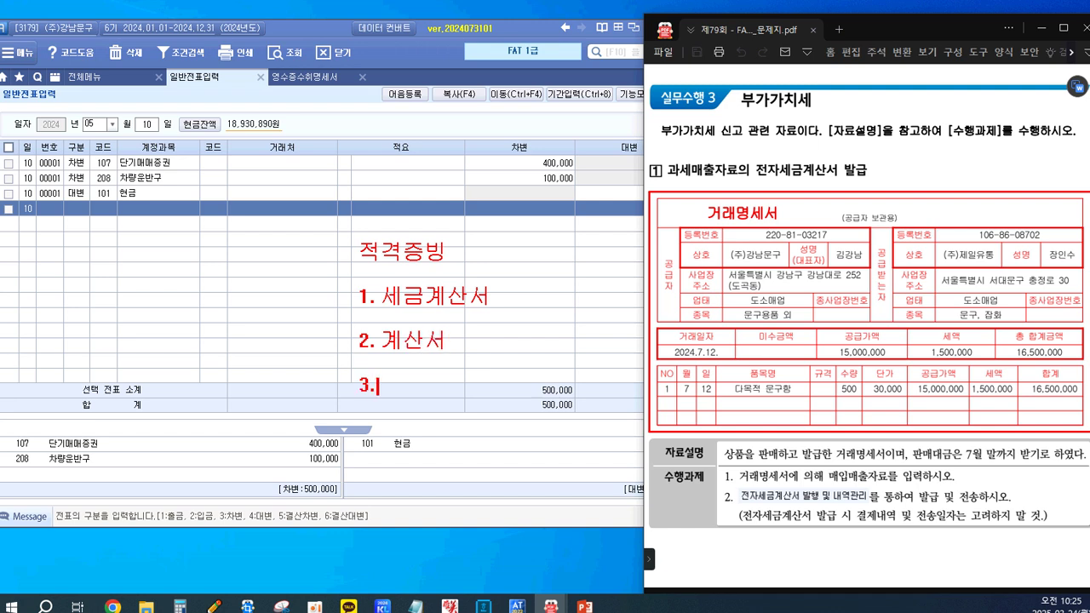
text(용카)
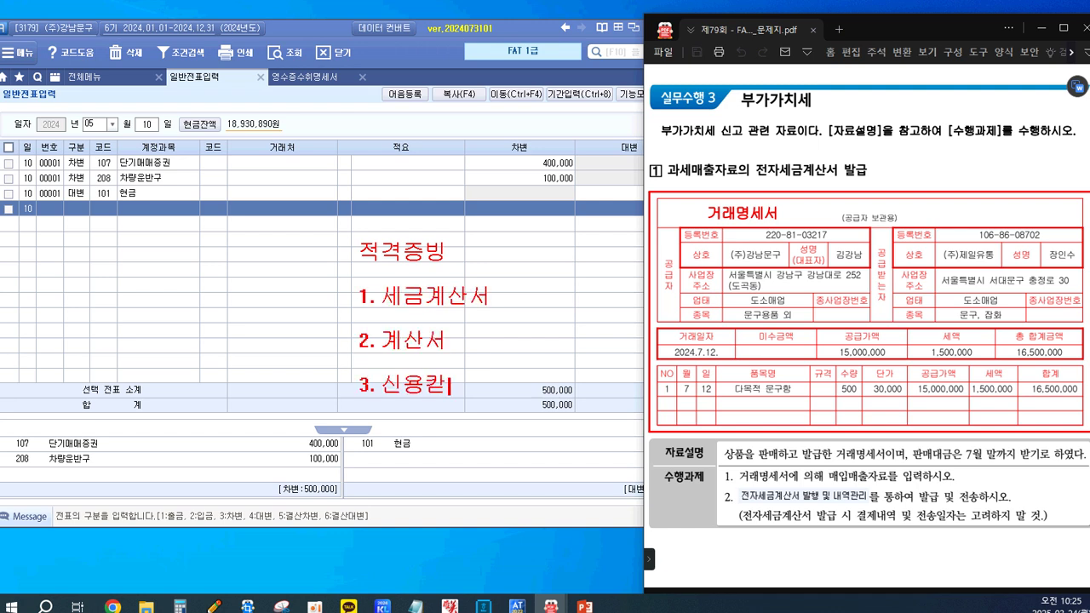
text(드매출전표)
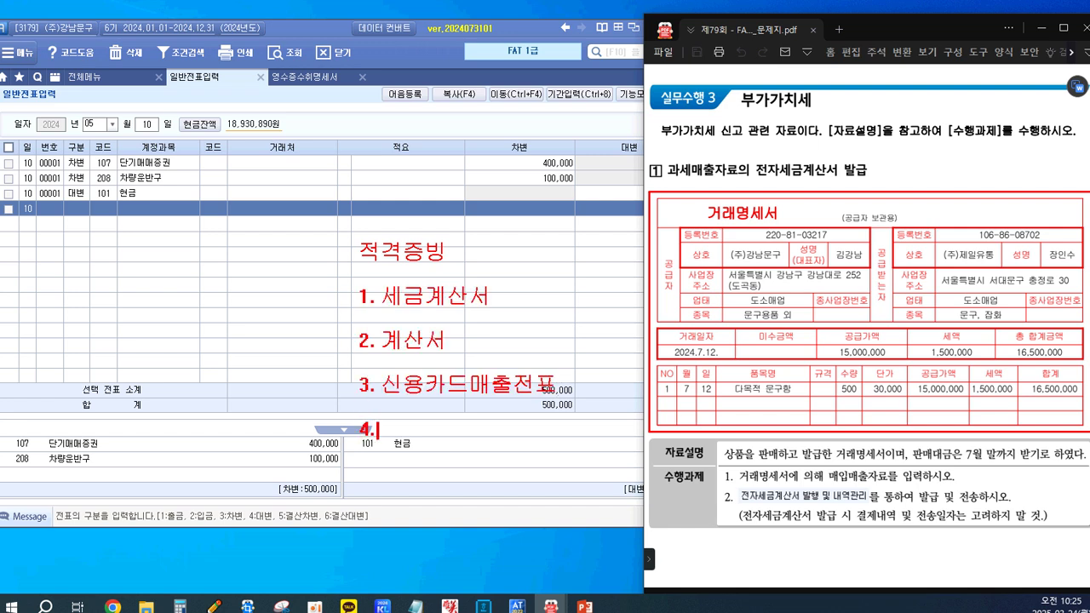
text( 히금ㅇ)
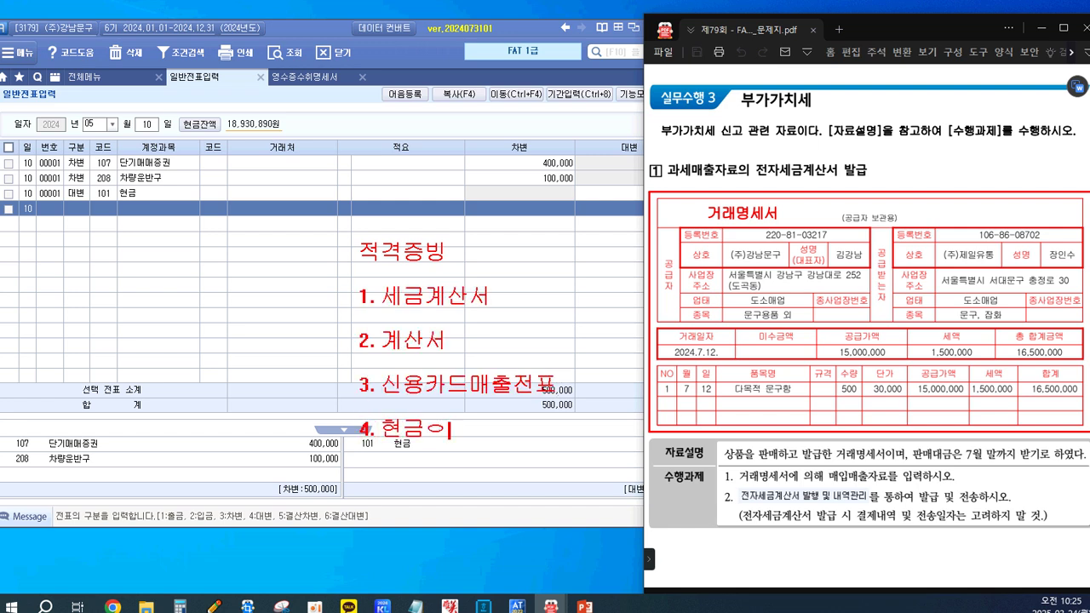
text(영수증)
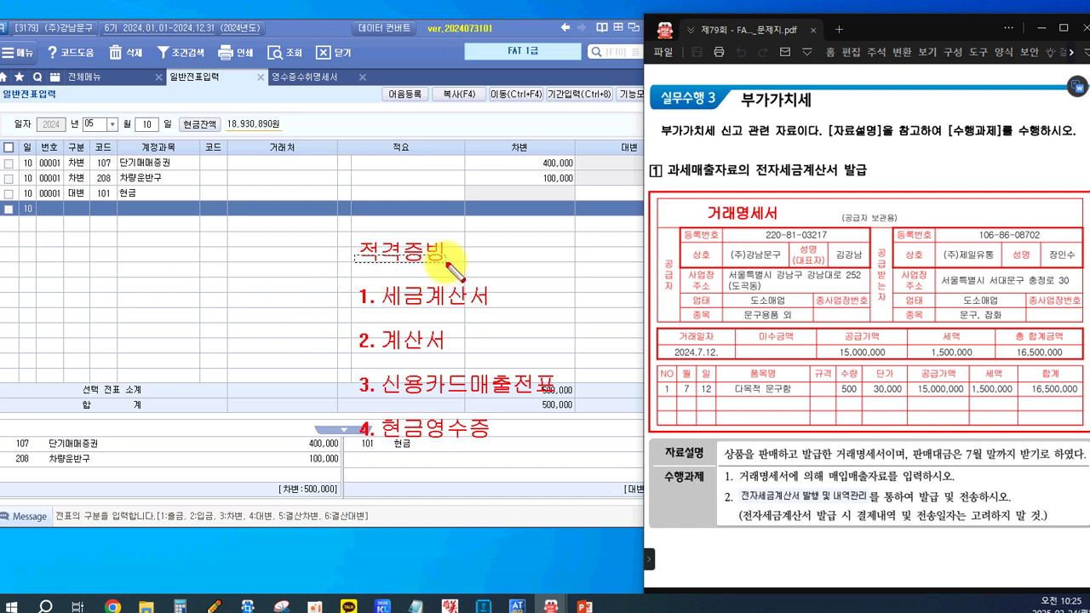
Emphasize the 적격증빙 heading of the note with a red underline and a box around it
mouse_move(451, 228)
mouse_down()
mouse_move(367, 240)
mouse_move(357, 254)
mouse_up()
click(358, 273)
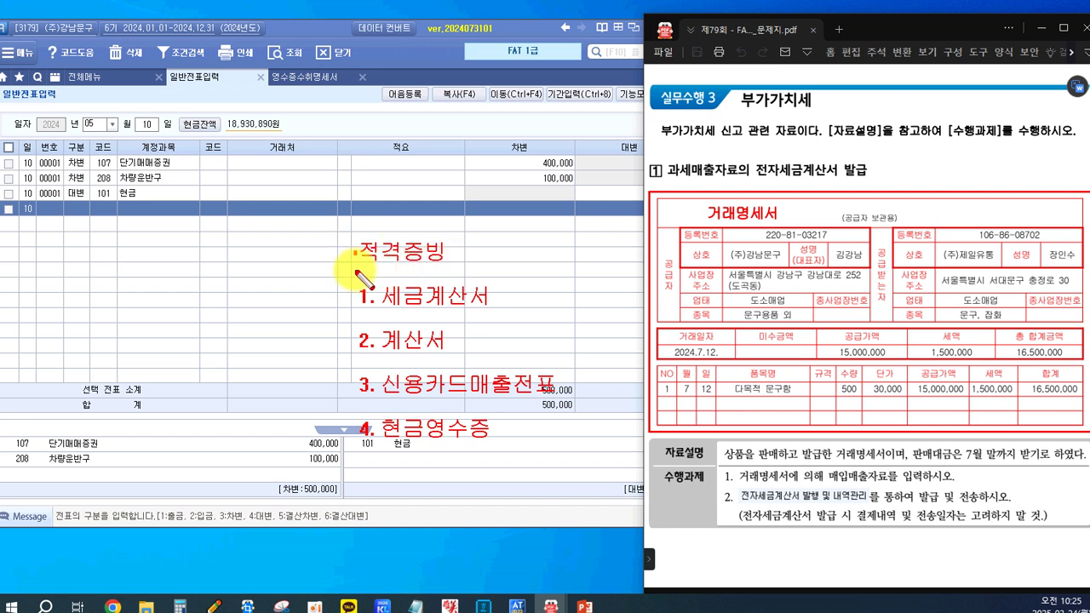
click(353, 238)
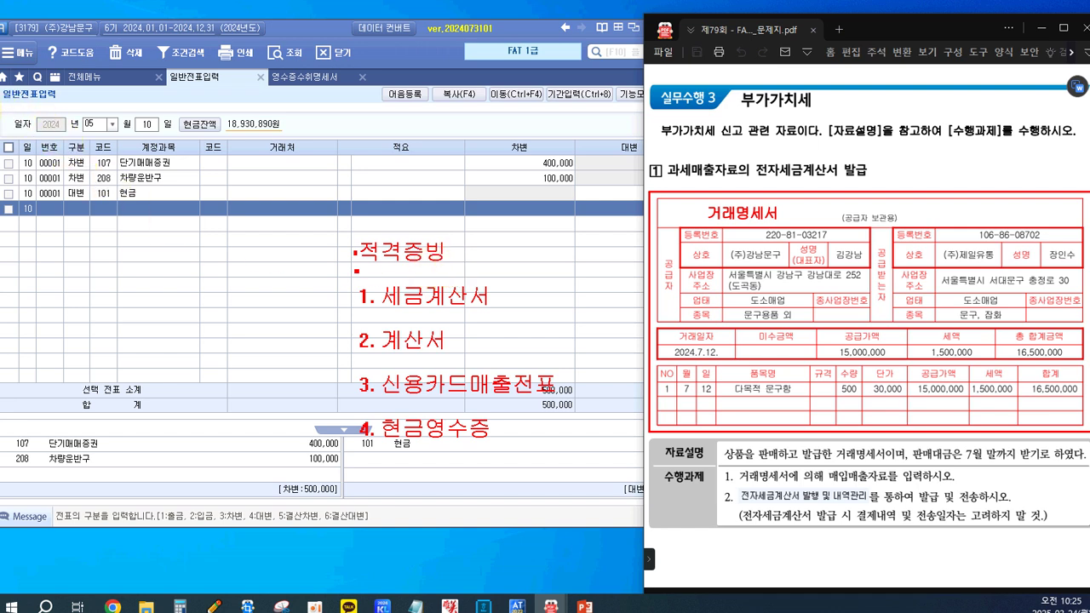
drag(352, 269, 438, 269)
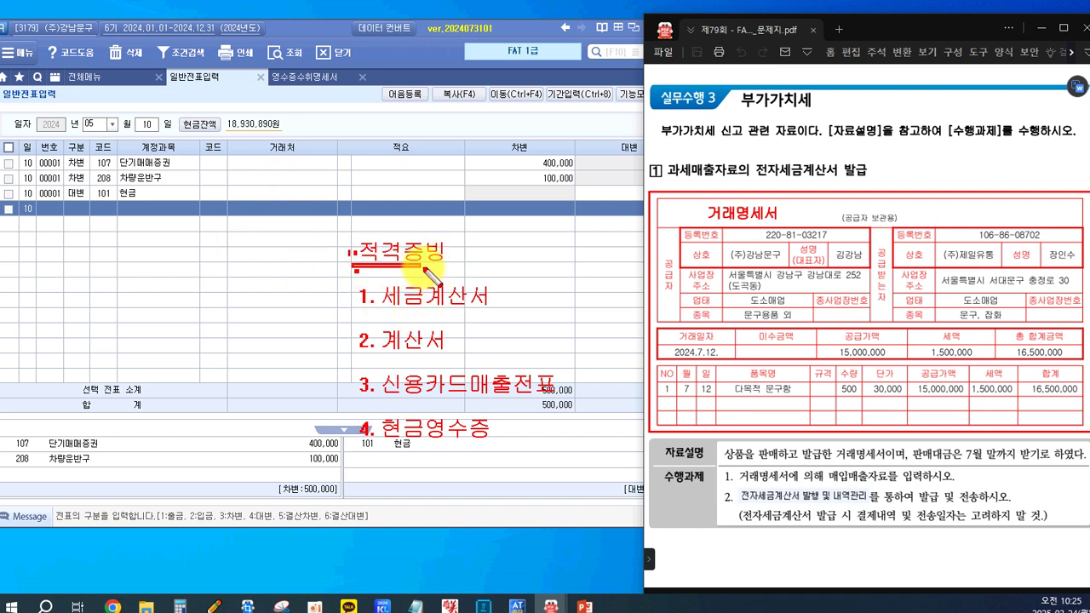
mouse_move(346, 226)
mouse_down()
mouse_move(400, 260)
mouse_move(458, 274)
mouse_up()
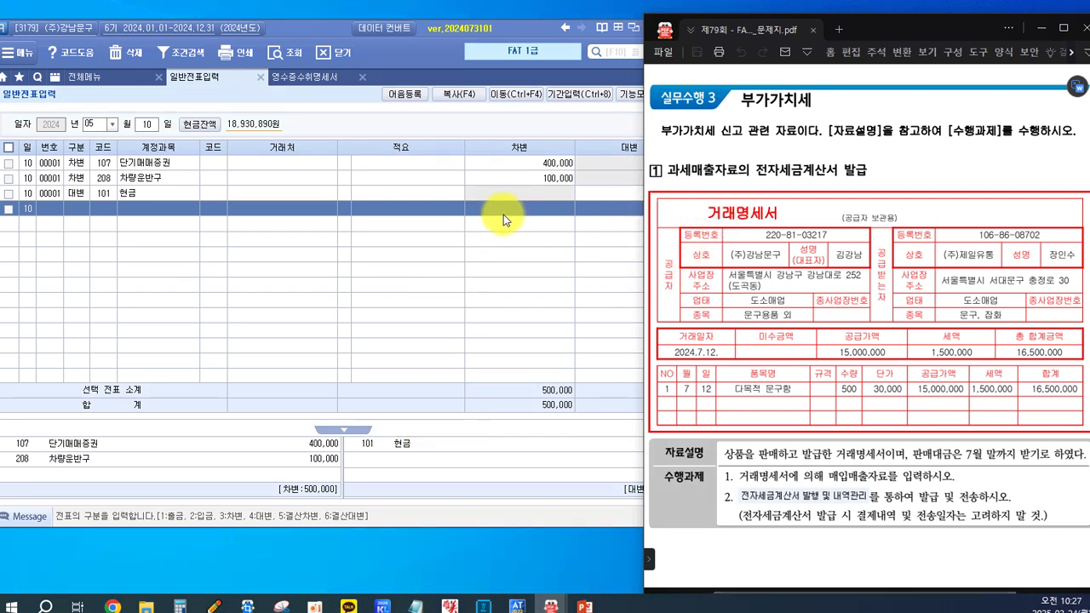
Open 매입매출전표입력 and set the voucher date to month 07, day 12
click(58, 80)
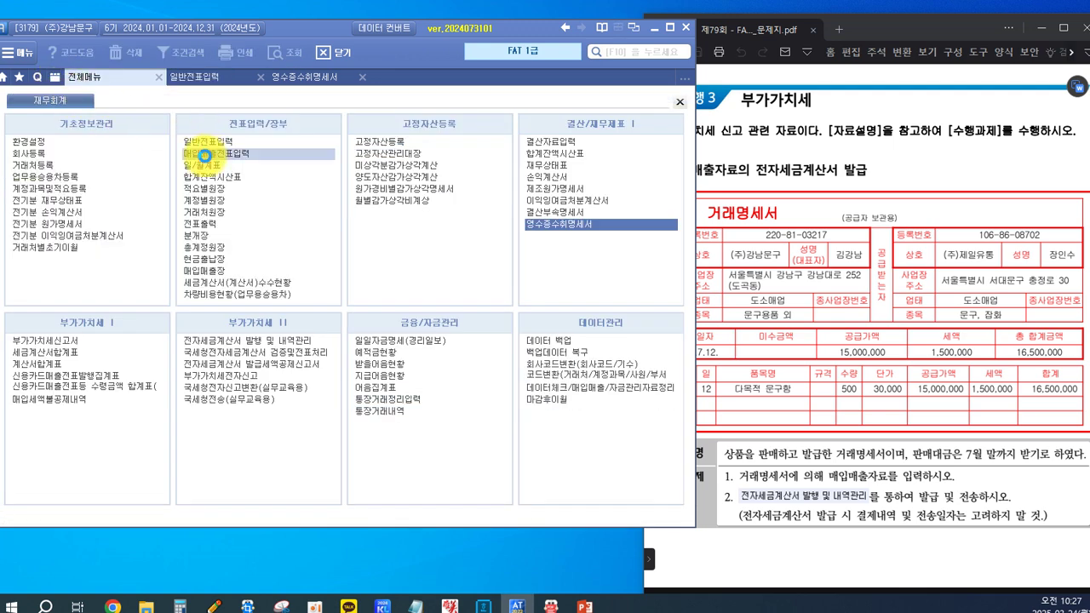
click(204, 155)
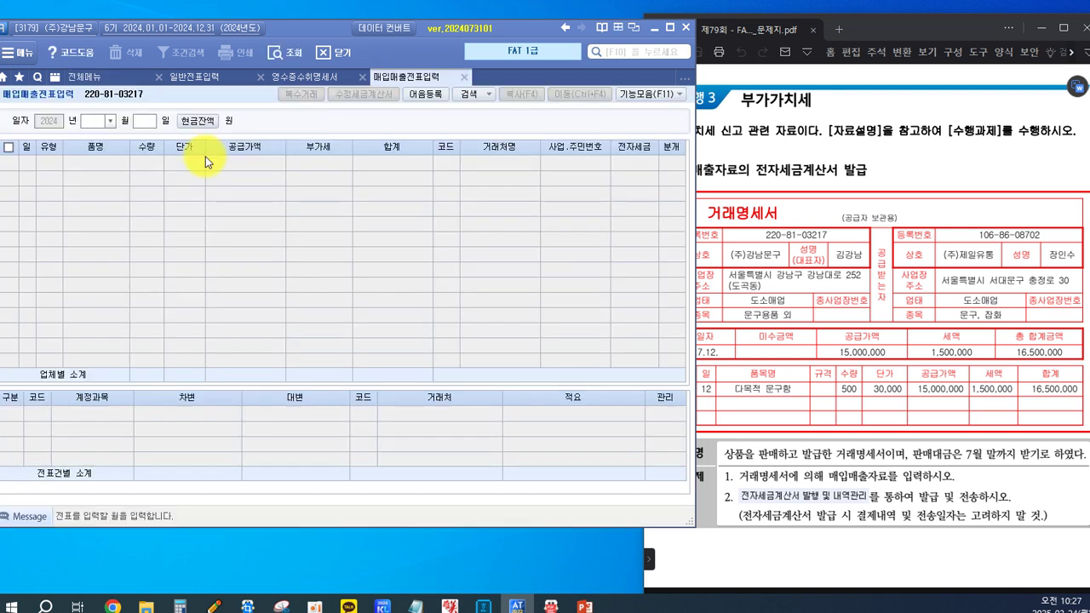
click(848, 416)
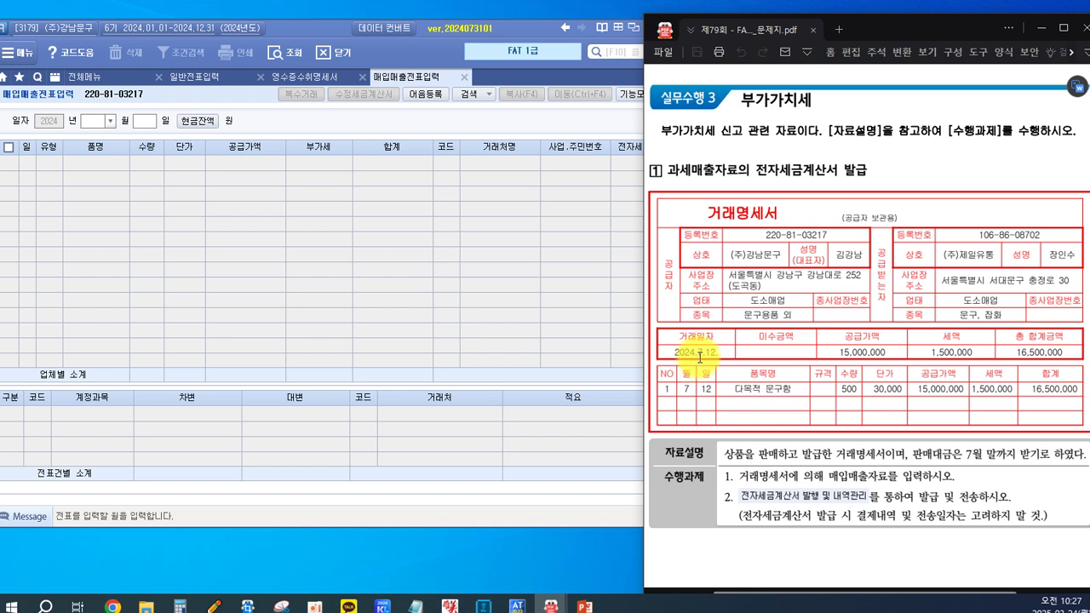
click(110, 121)
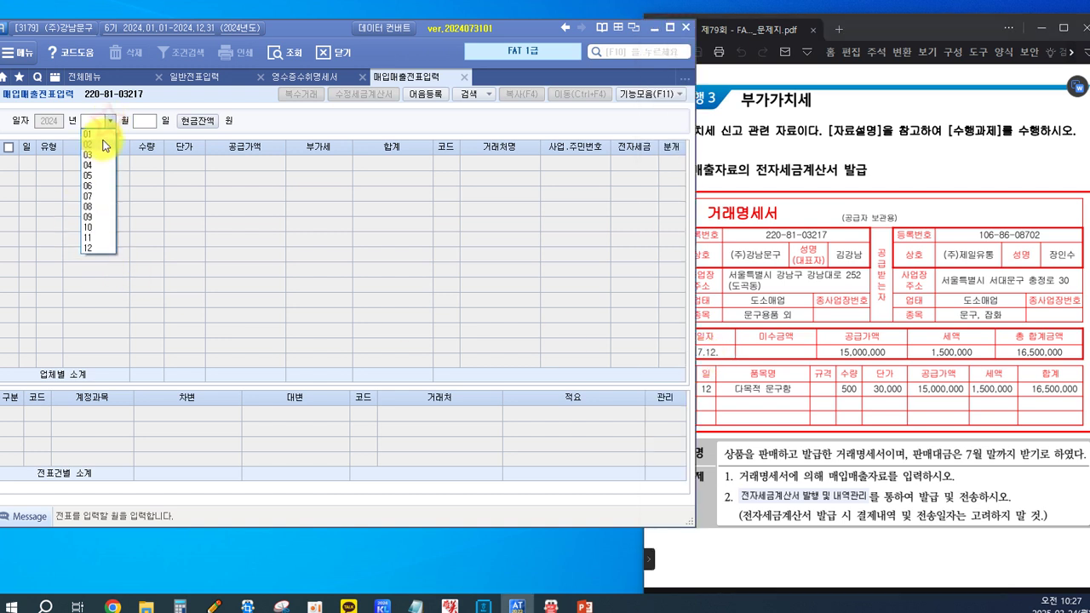
click(92, 195)
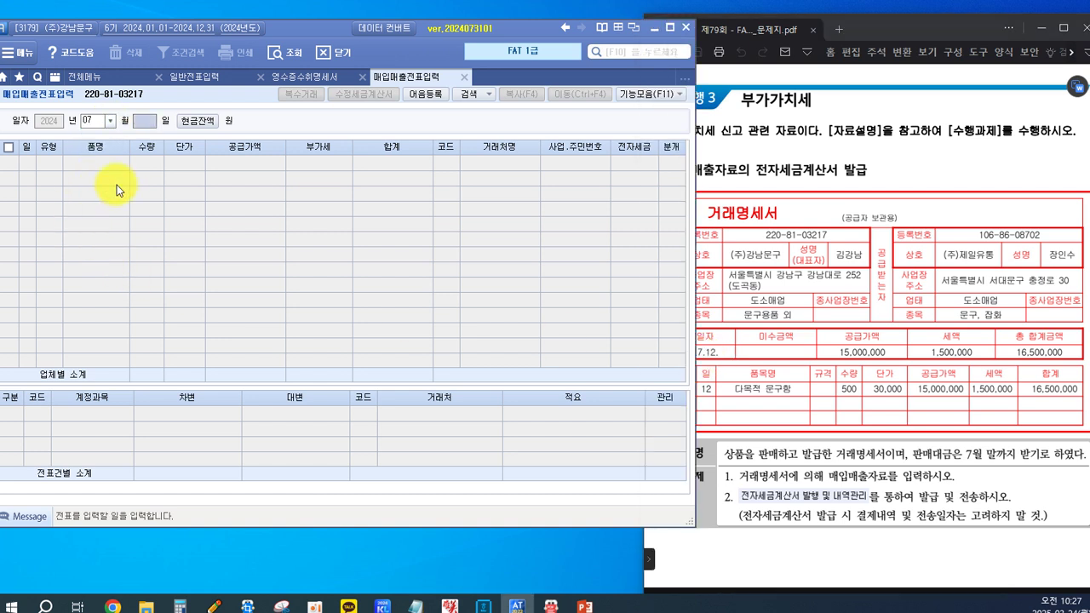
text(12)
key(Return)
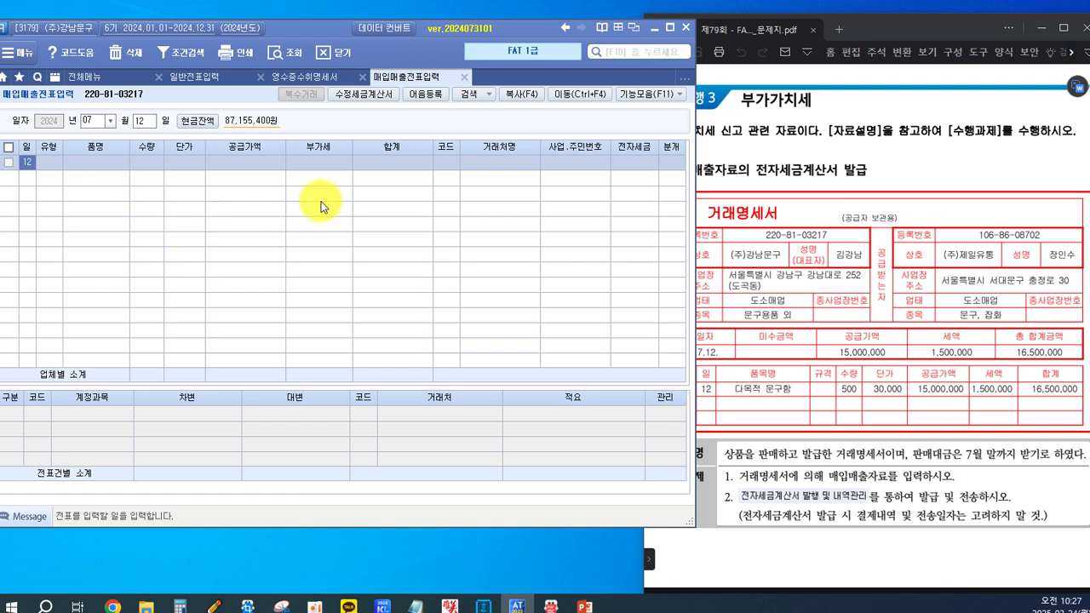
Box in red the problem's phrases 상품을 판매, 판매대금은 7월 말까지 받기로 and 매입매출자료를 입력, plus the 거래명세서 title
click(849, 130)
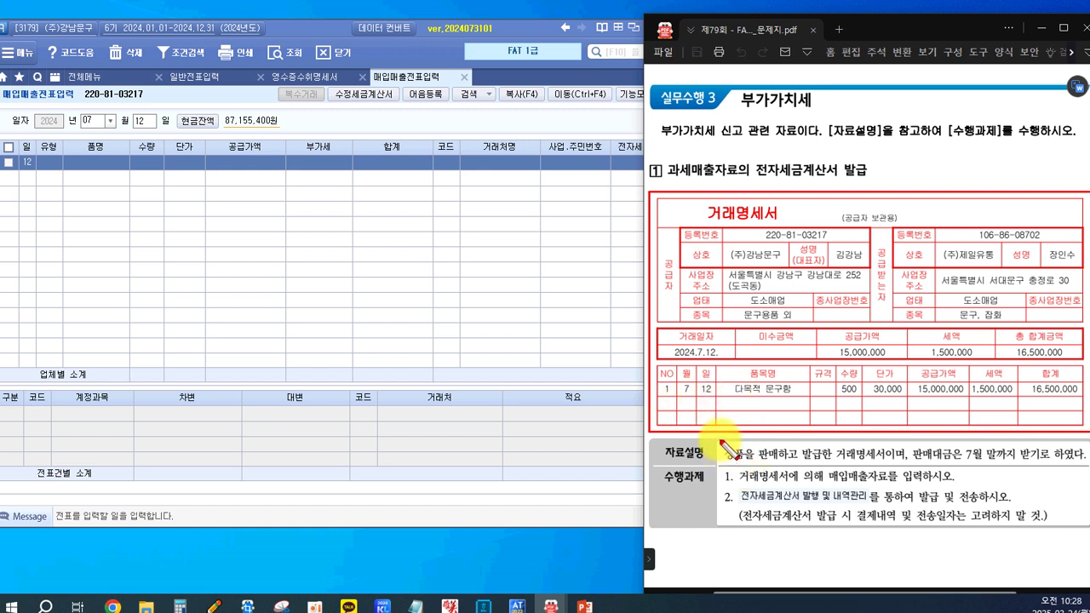
drag(720, 441, 782, 463)
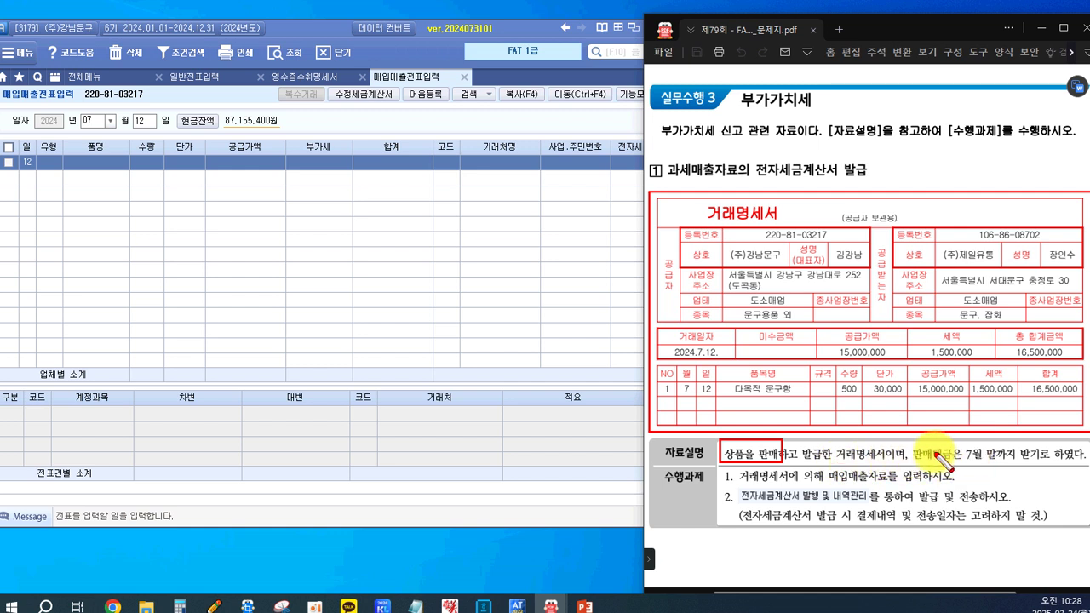
drag(911, 441, 1051, 467)
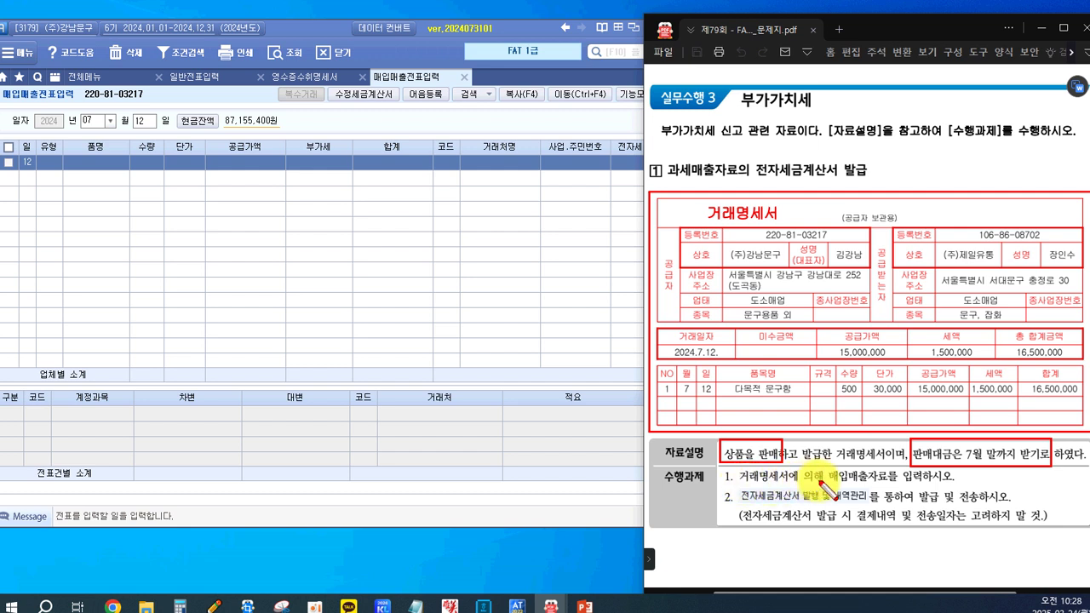
drag(823, 467, 928, 492)
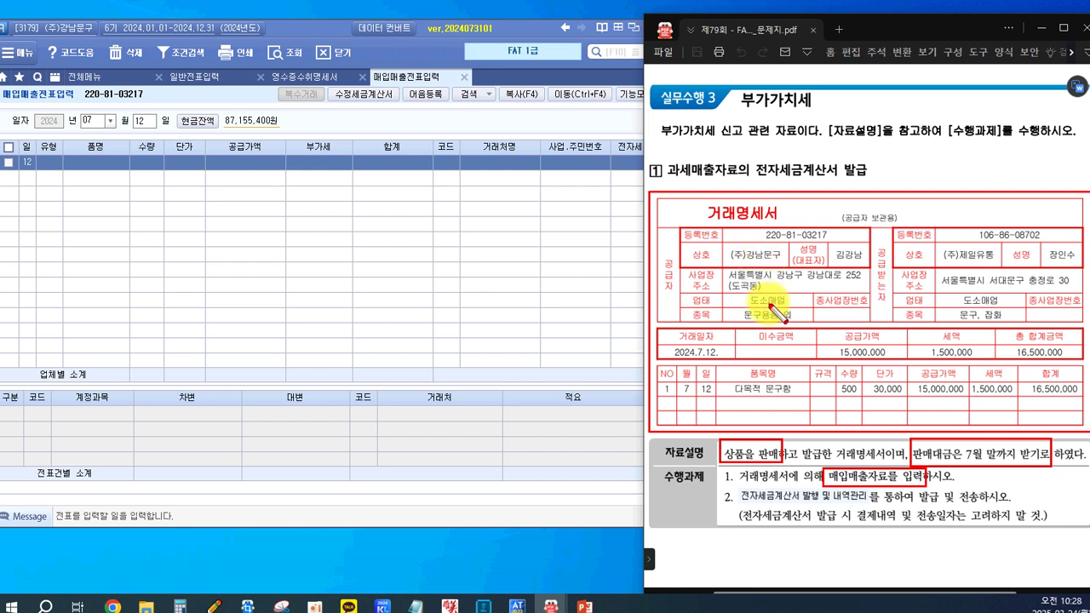
drag(697, 194, 787, 225)
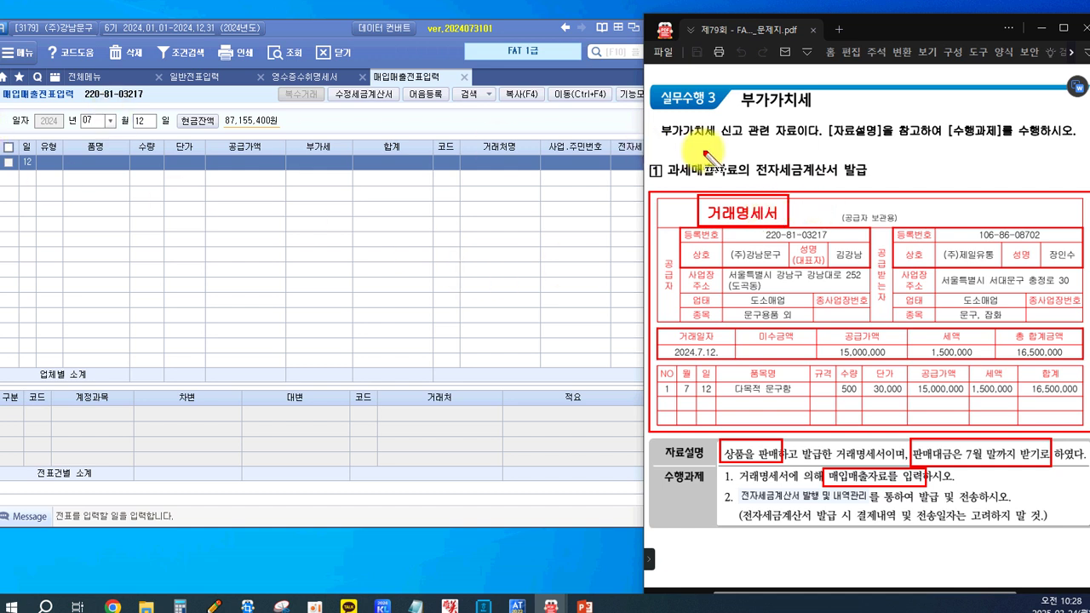
Write the red note 3장 ....영업부...거래처...회계 beside the 거래명세서 title
click(803, 212)
text(3)
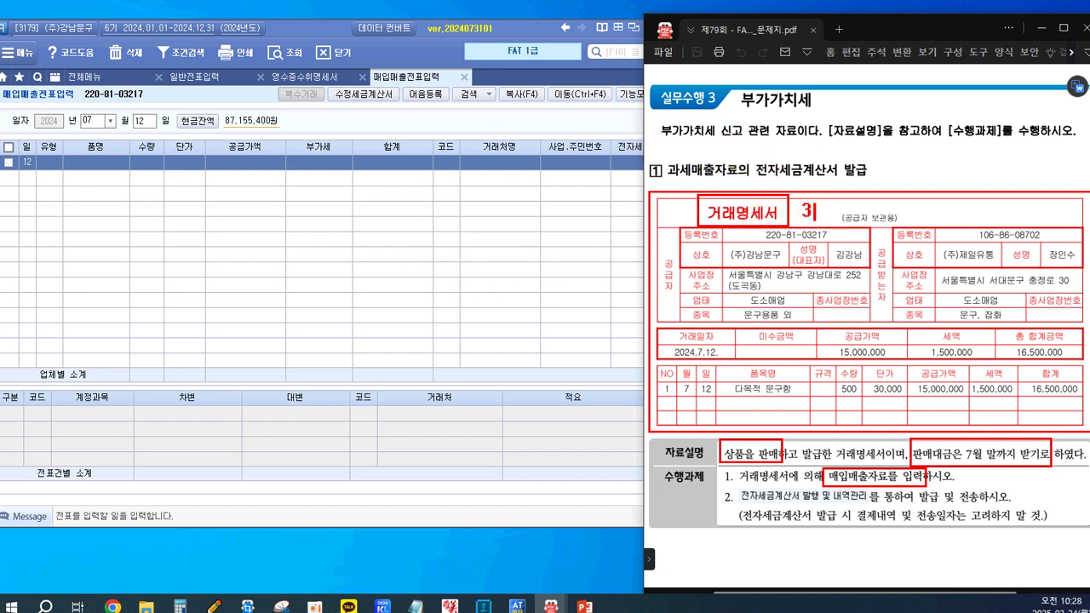
text(장 ...영업부)
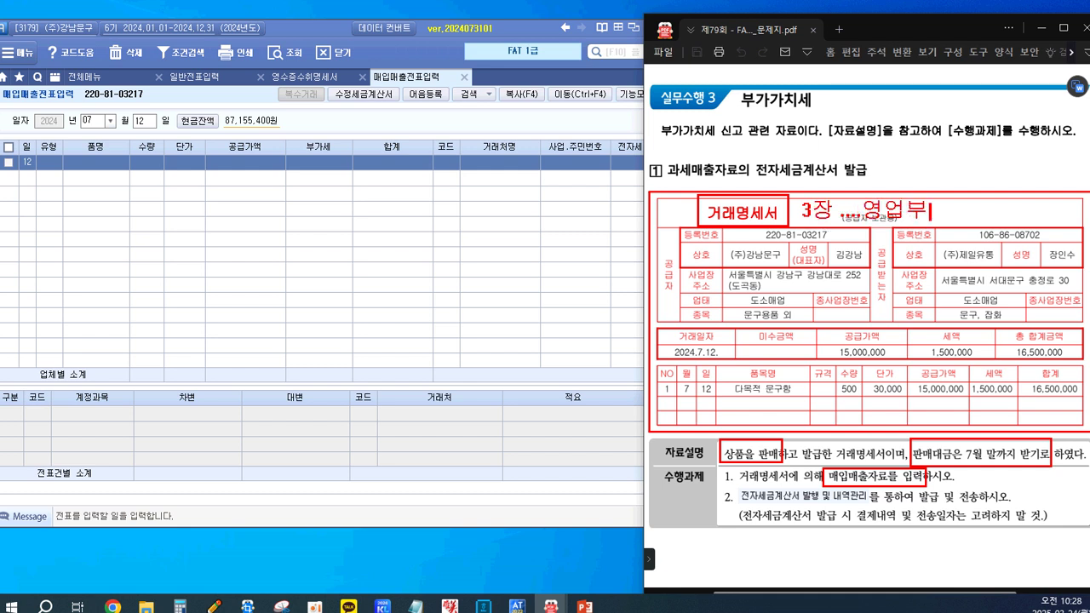
text(...거렇처...)
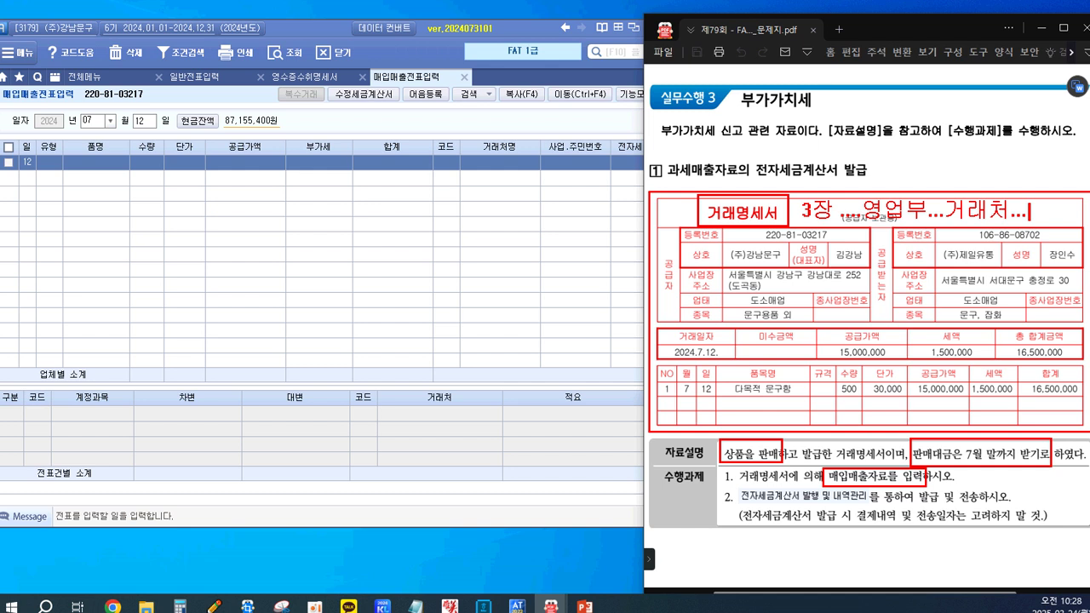
text(회계)
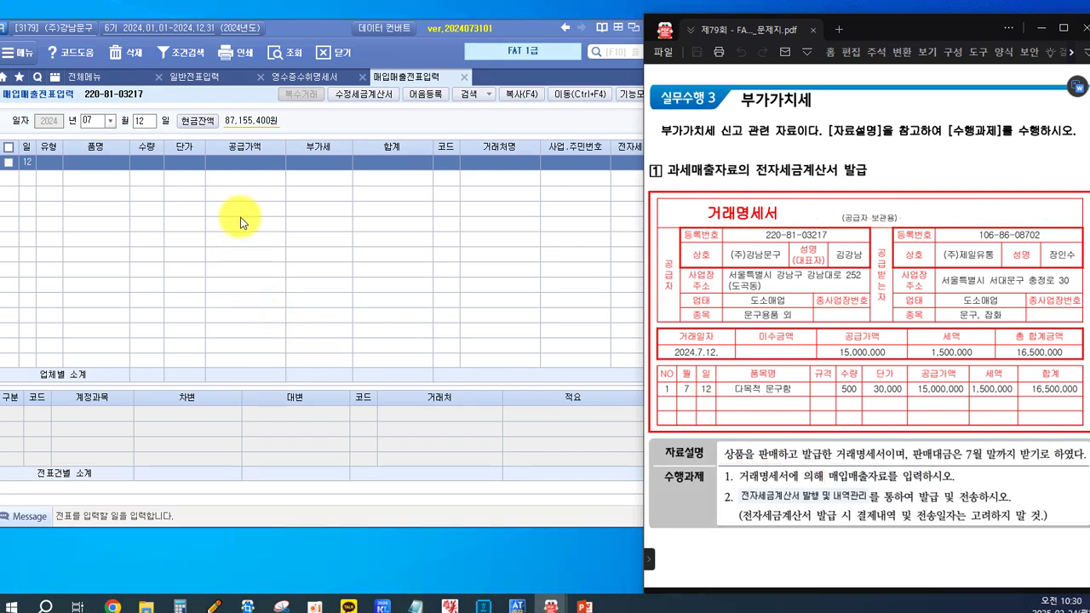
Start a sales voucher line for 12 July 2024 in 매입매출전표입력 with the type 11. 과세
click(142, 124)
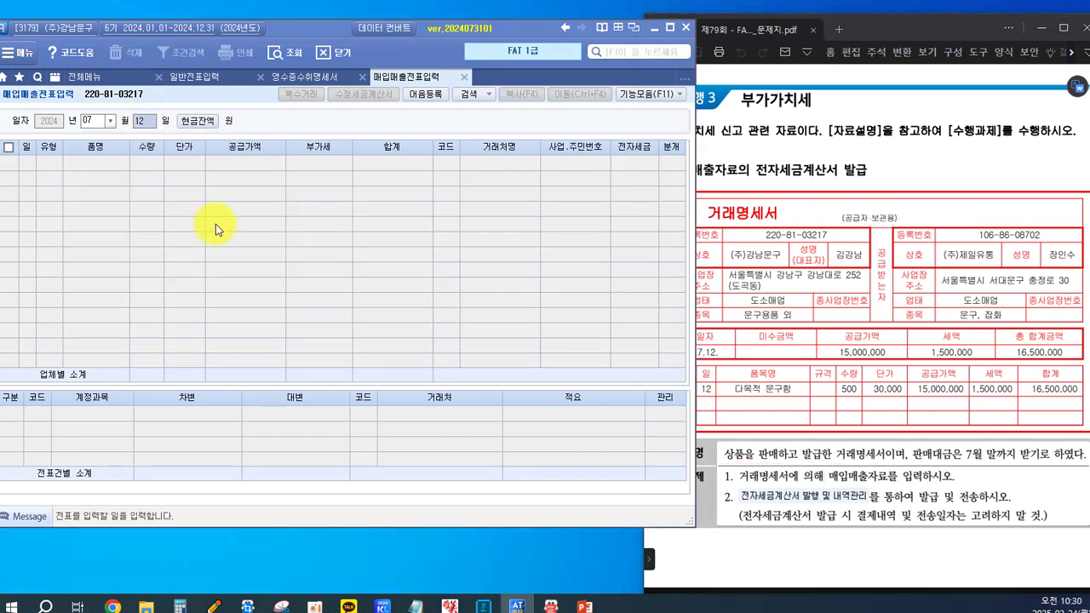
key(Return)
key(Return)
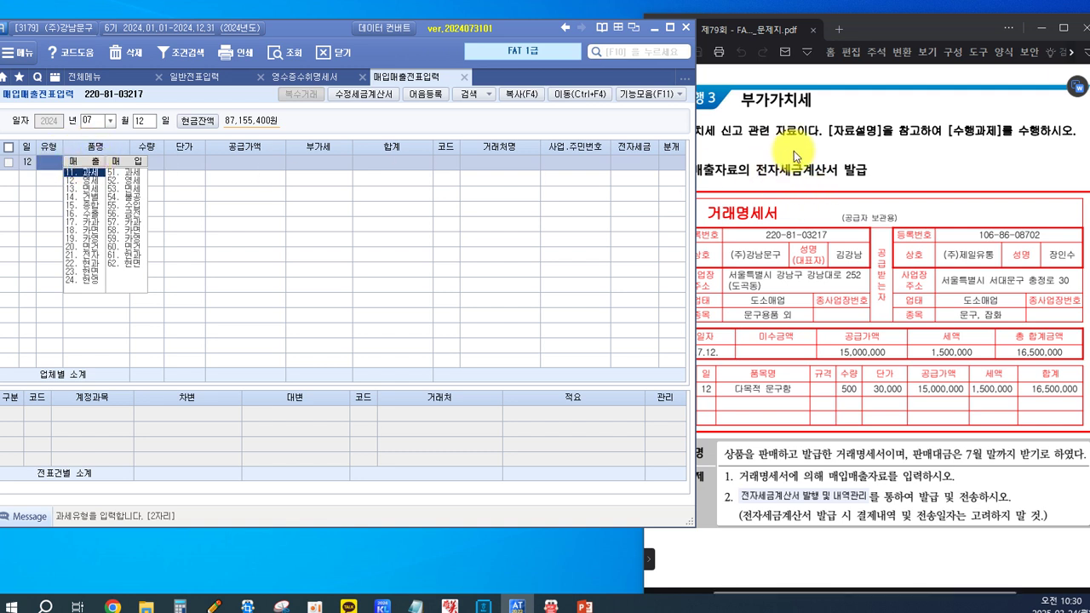
click(87, 173)
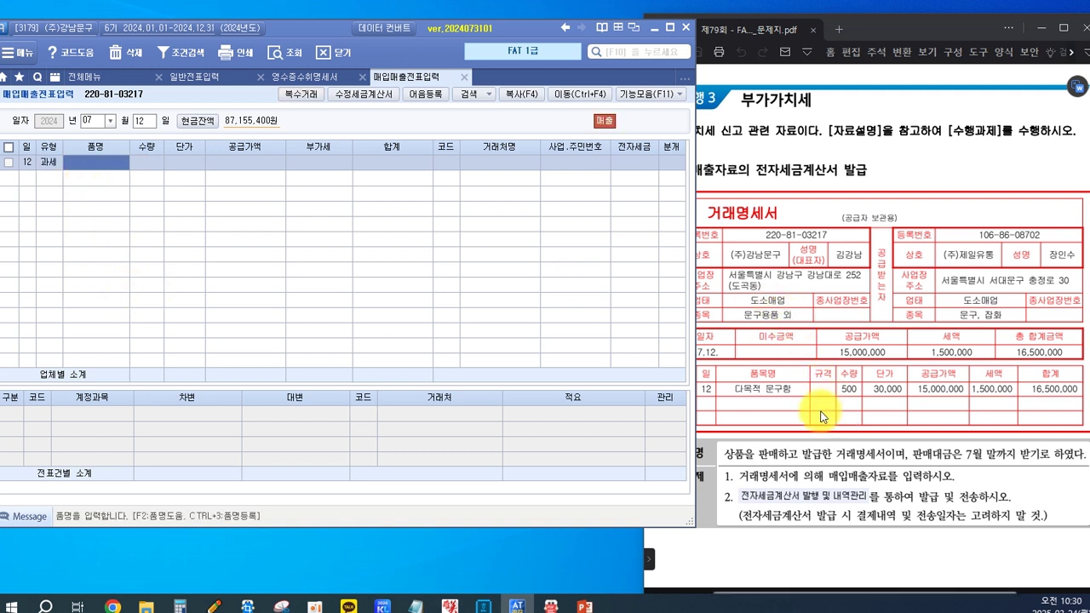
Fill in the sales line with item 다목적 문구함, quantity 500 and unit price 30,000, accepting the calculated supply amount and VAT
text(ㄷ)
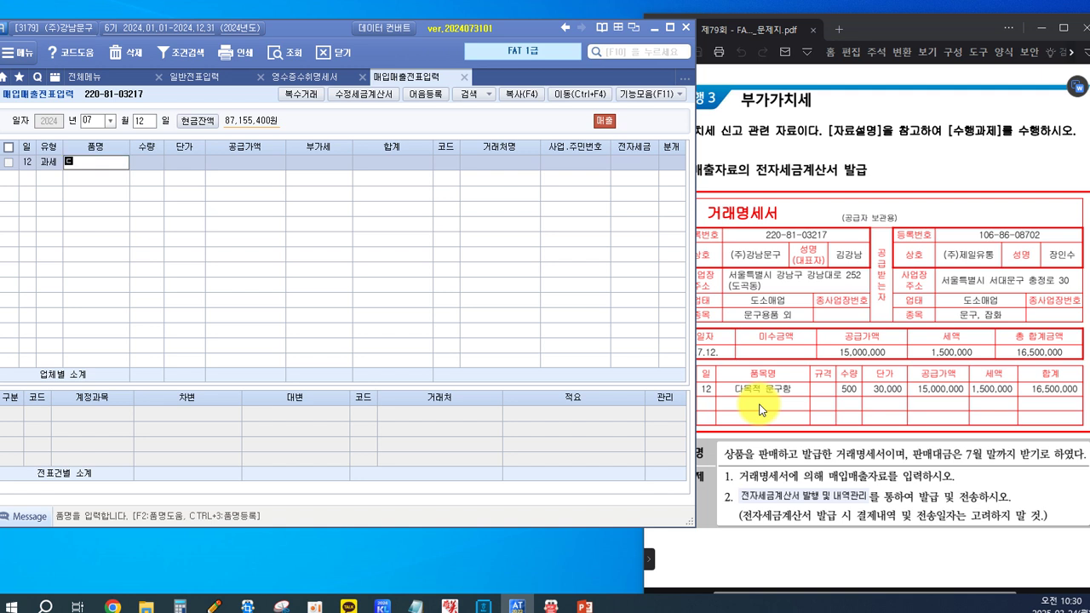
text(다목적 문구합)
key(Return)
text(500)
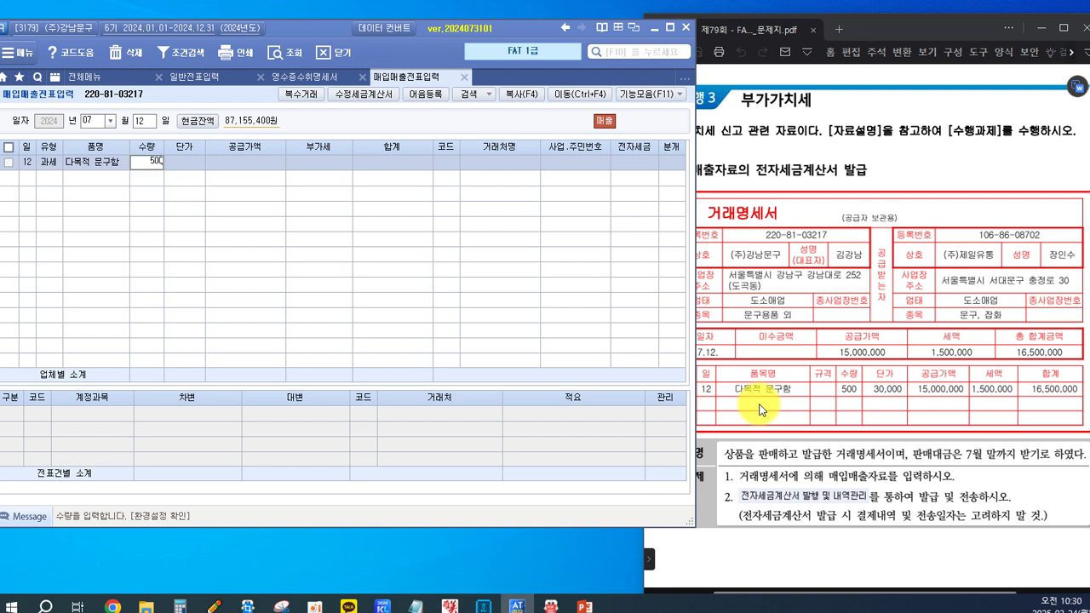
key(Return)
text(30000)
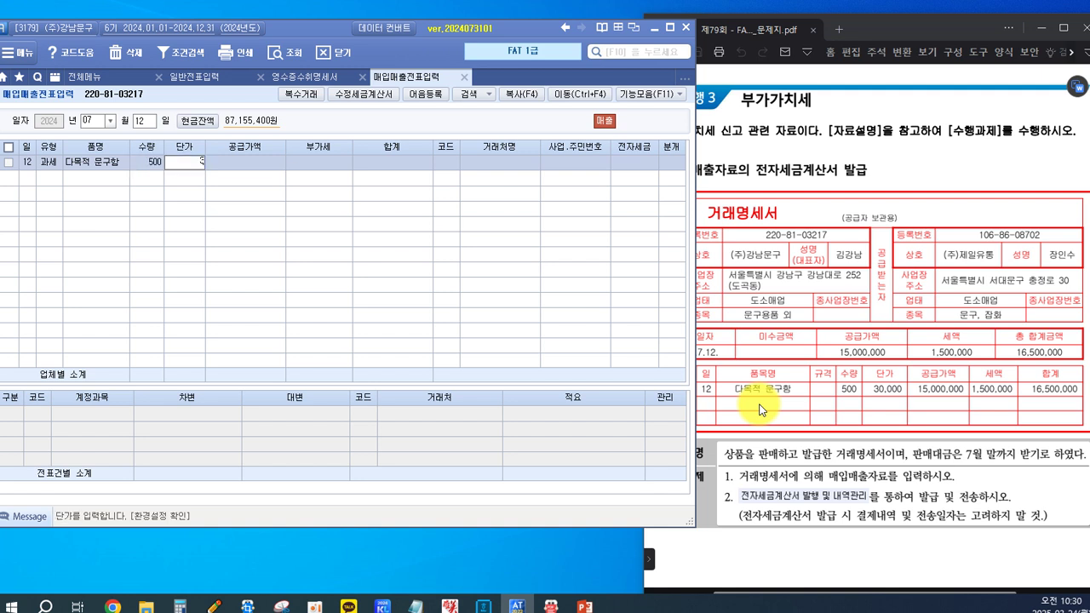
key(Return)
key(Return)
key(Return)
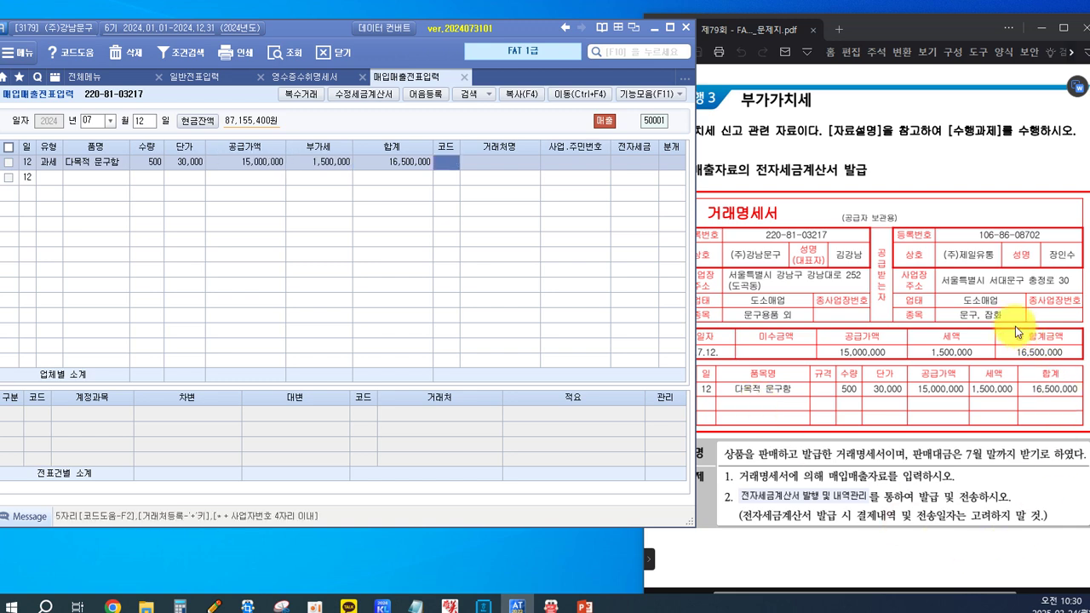
Look up 제일 in the customer code help and assign (주)제일유통 as the sales line's customer
key(F2)
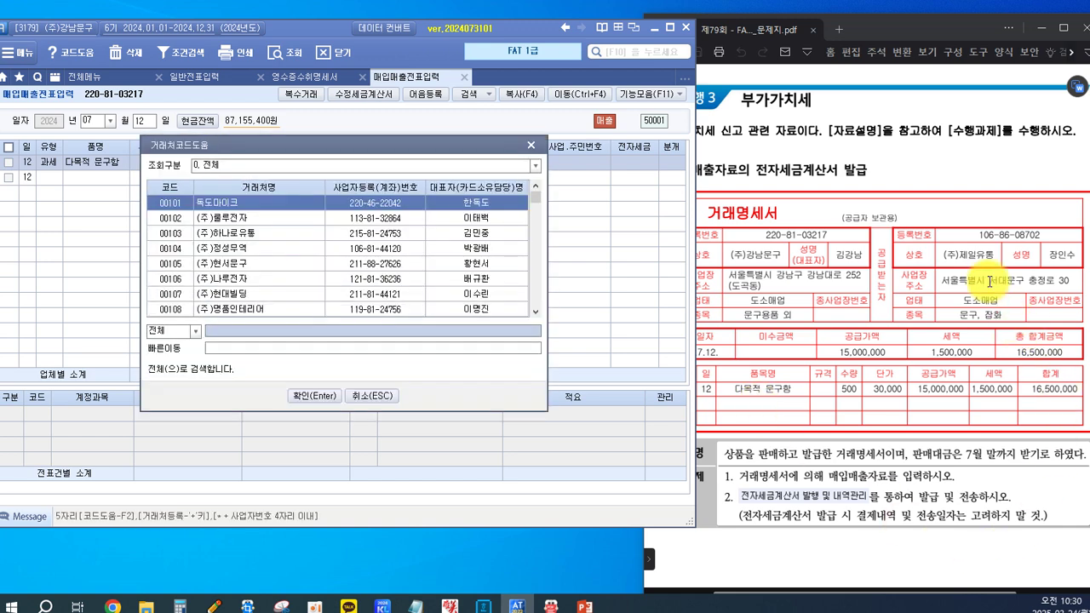
text(ㅈㅇ)
key(BackSpace)
key(BackSpace)
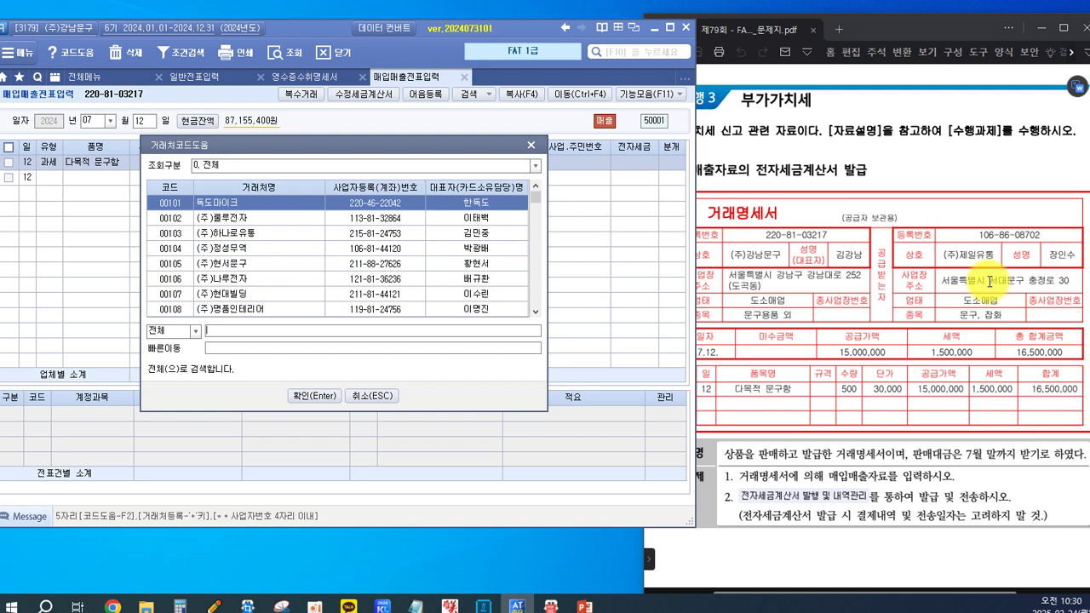
text(제일)
key(Return)
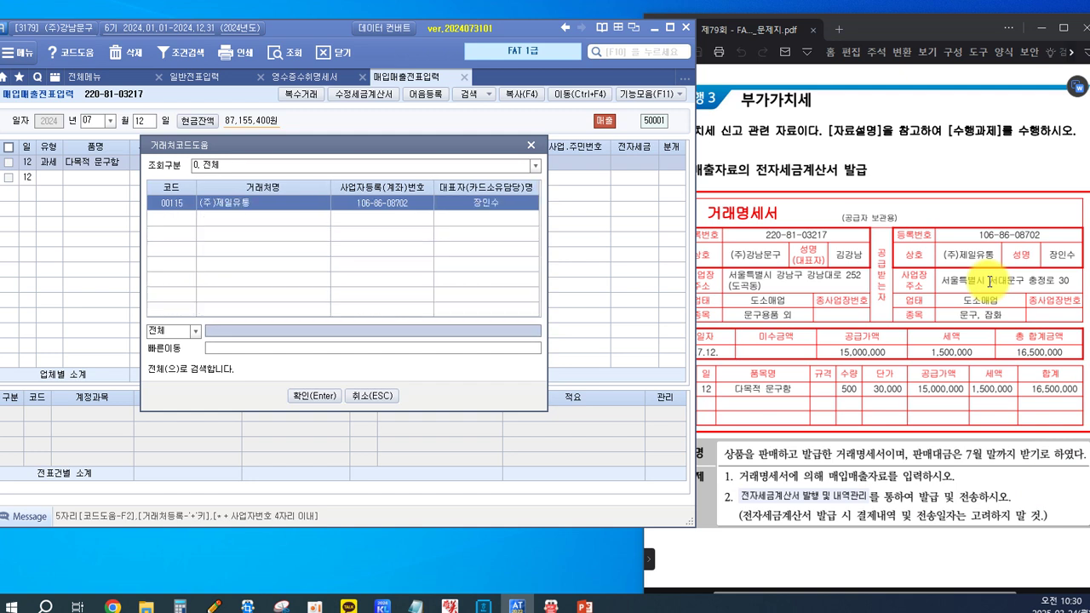
key(Return)
key(Return)
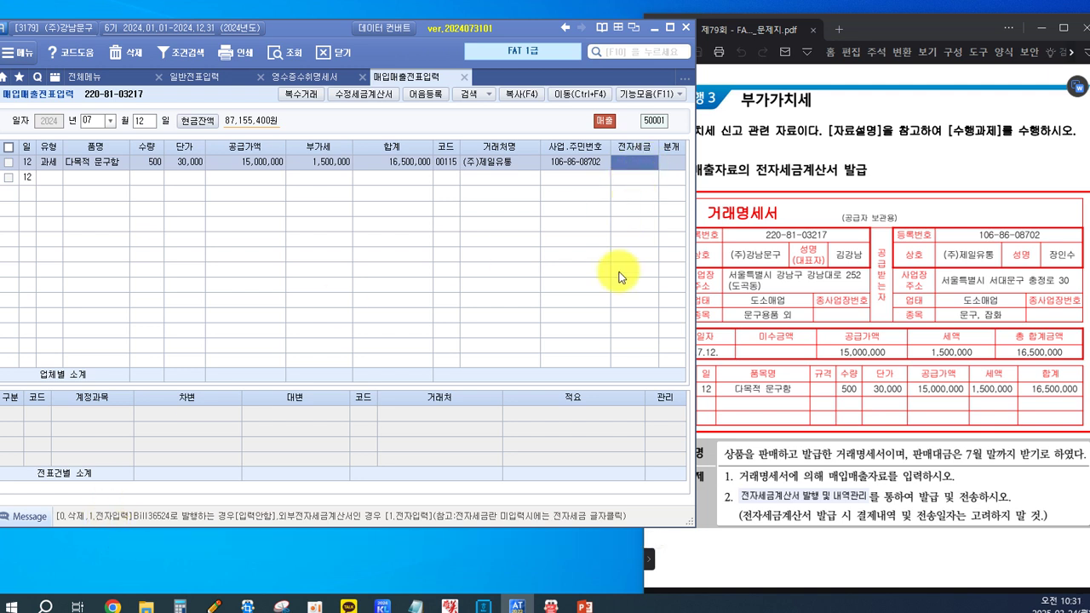
Leave 전자세금 blank, set the sale's 분개 to 2 (외상), accept the journal entry and reselect the saved line
key(Return)
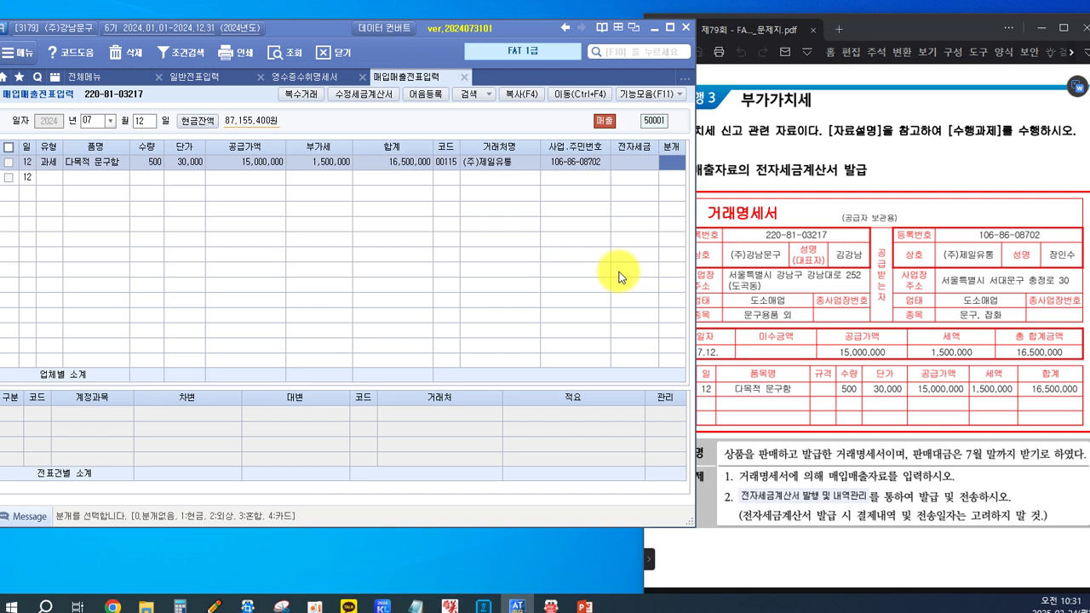
text(2)
key(Return)
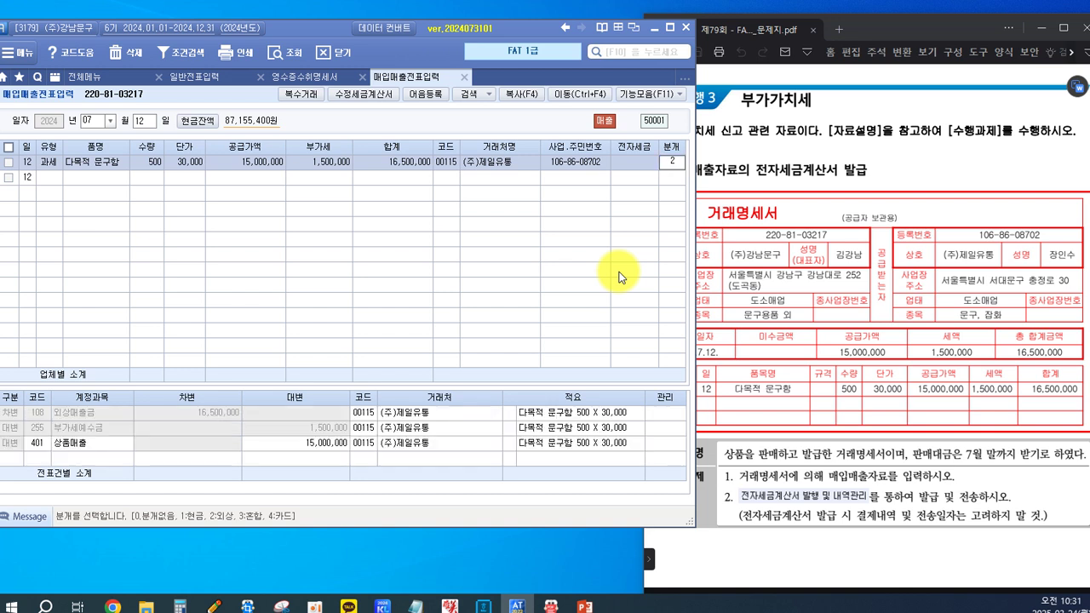
key(Return)
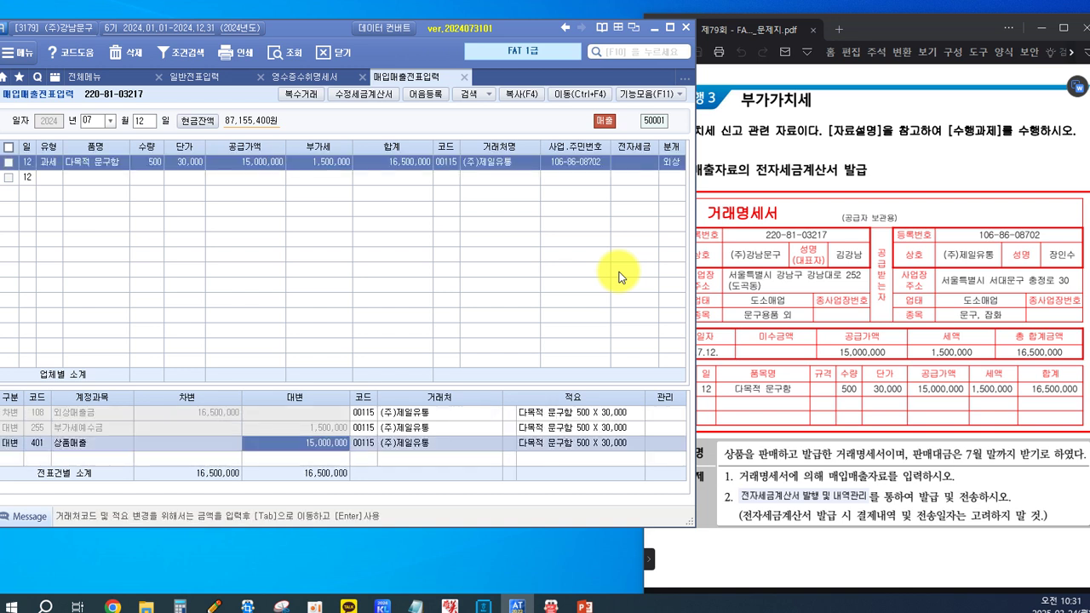
key(Return)
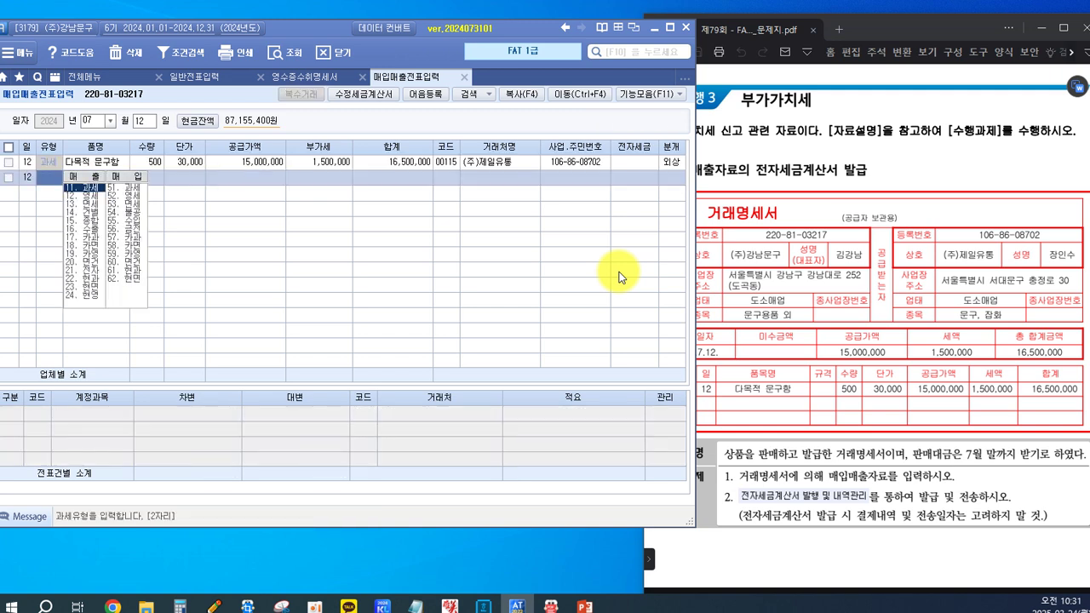
click(317, 161)
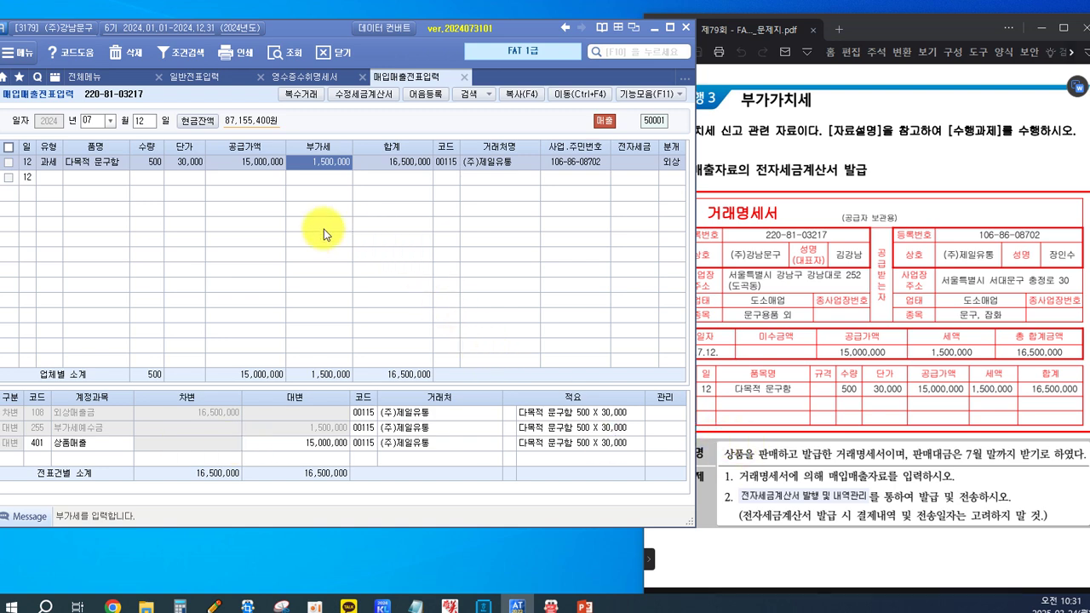
Open 전자세금계산서 발행 및 내역관리 and query all customers' sales from 2024-07-12 to 2024-07-12
click(53, 78)
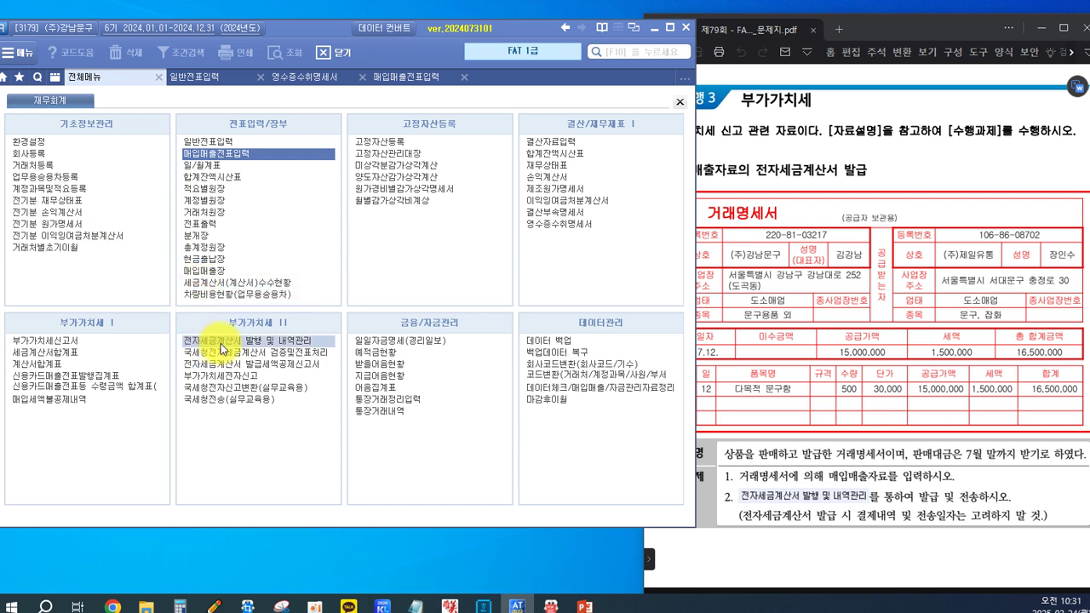
click(272, 343)
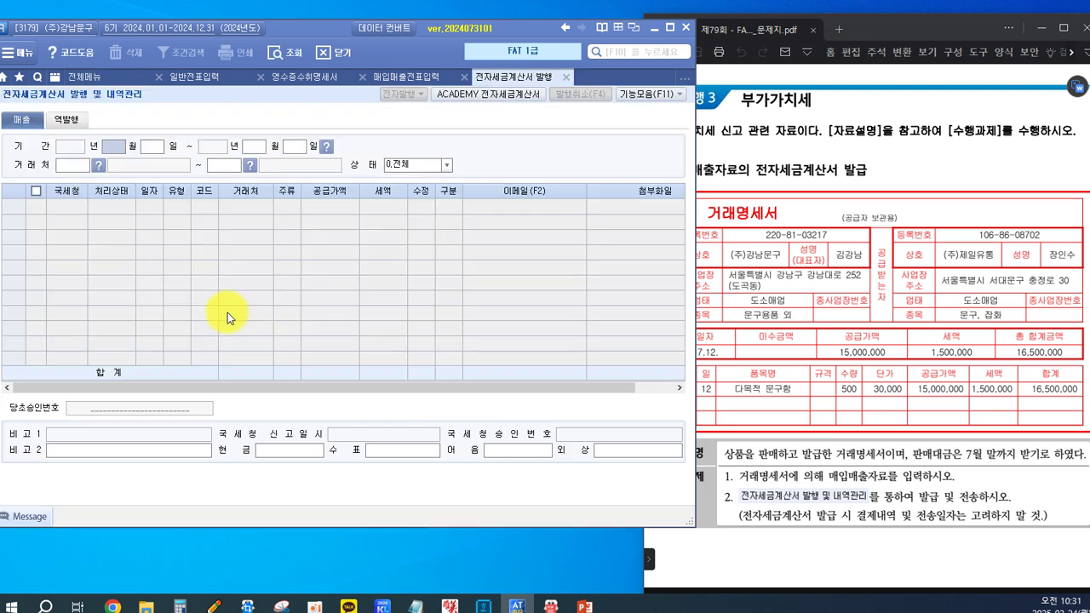
text(07)
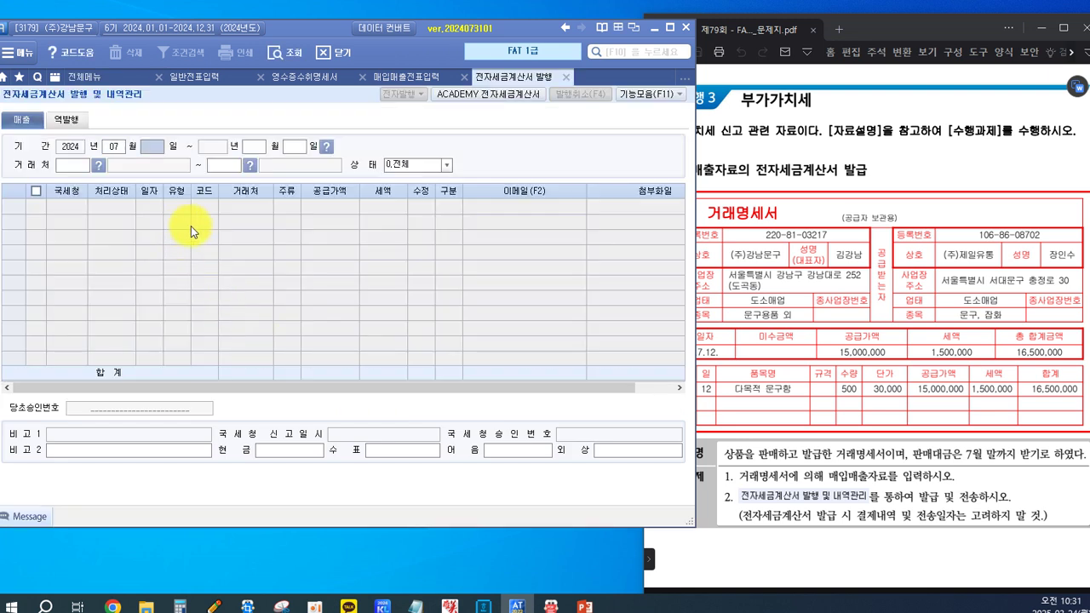
text(120712)
key(Return)
key(Return)
key(Return)
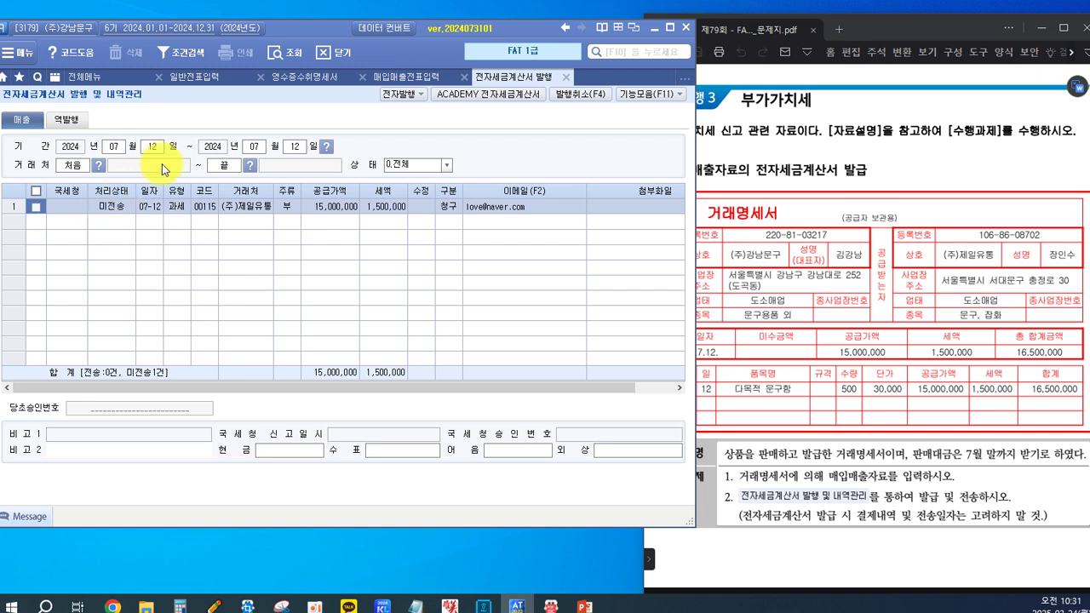
Issue the electronic tax invoice for the (주)제일유통 sale through 전자발행, accepting the prefilled login
click(35, 207)
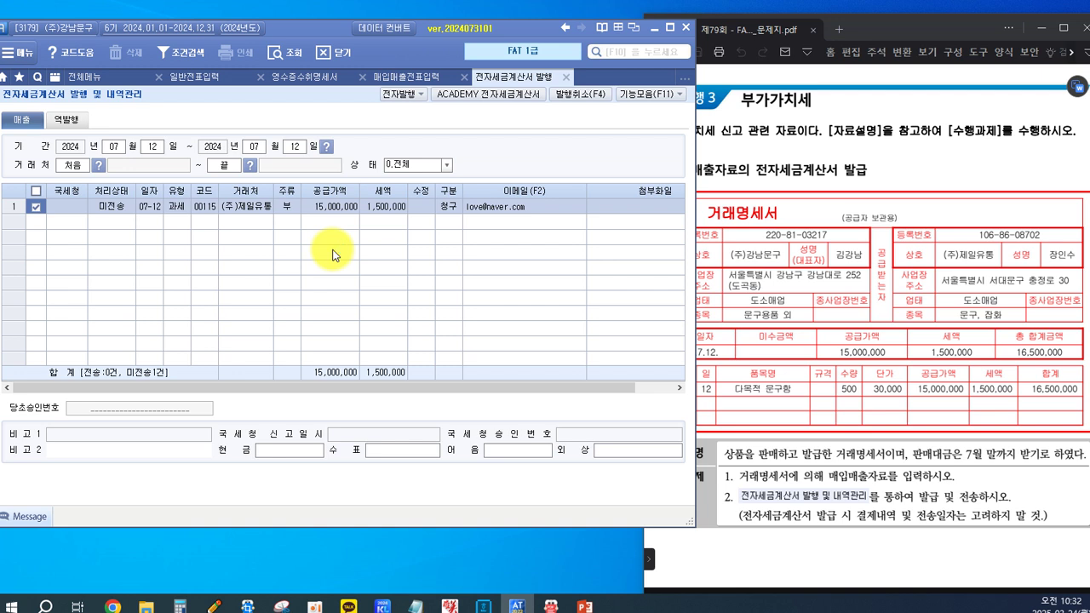
click(398, 93)
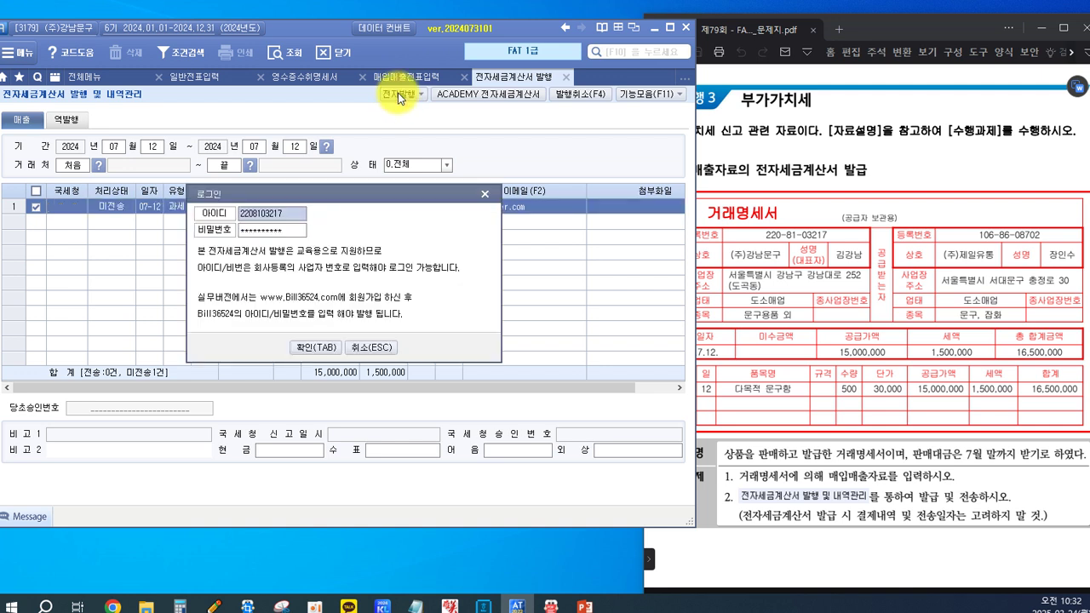
click(312, 351)
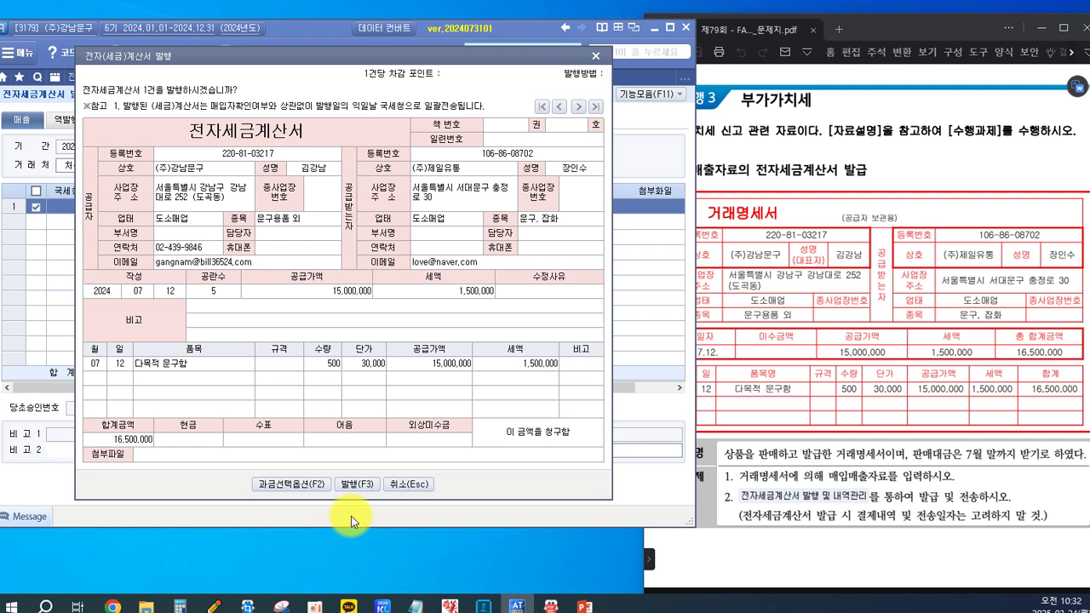
click(348, 486)
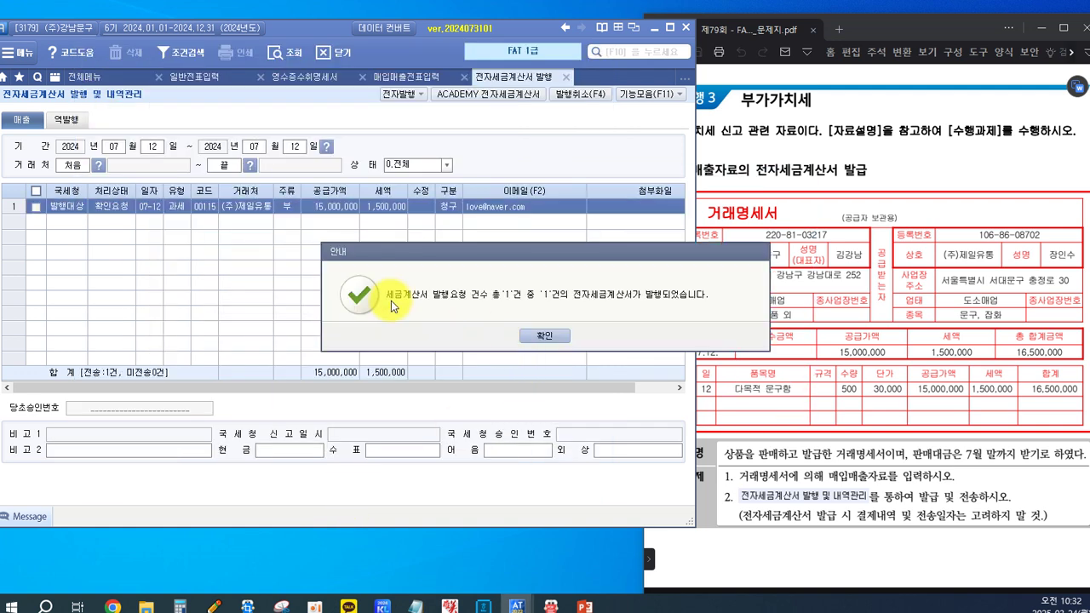
click(541, 336)
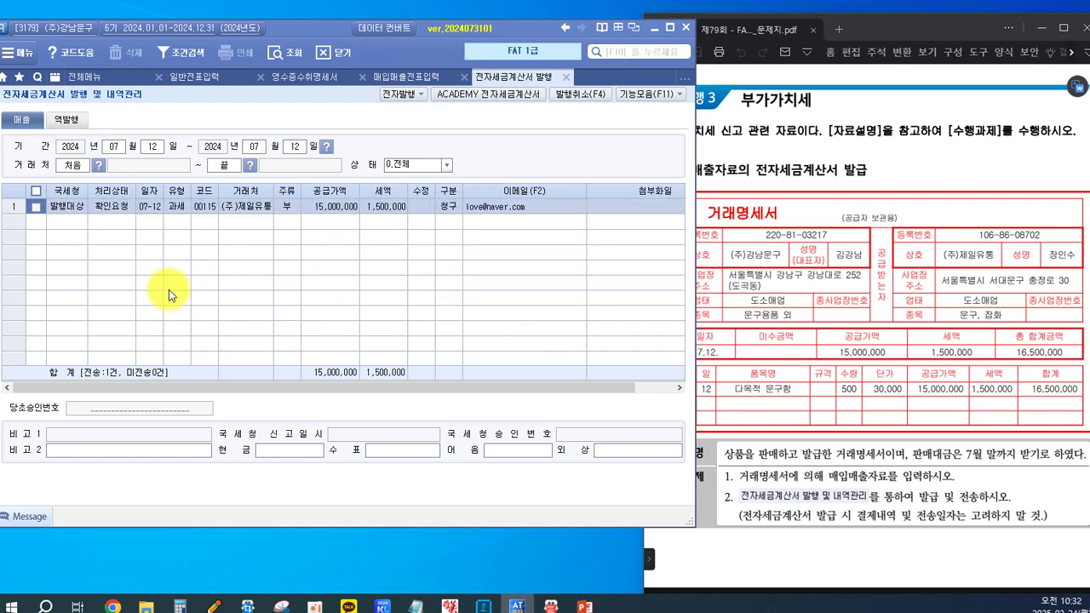
Select the issued (주)제일유통 invoice and log in to ACADEMY 전자세금계산서 with the prefilled credentials
click(36, 209)
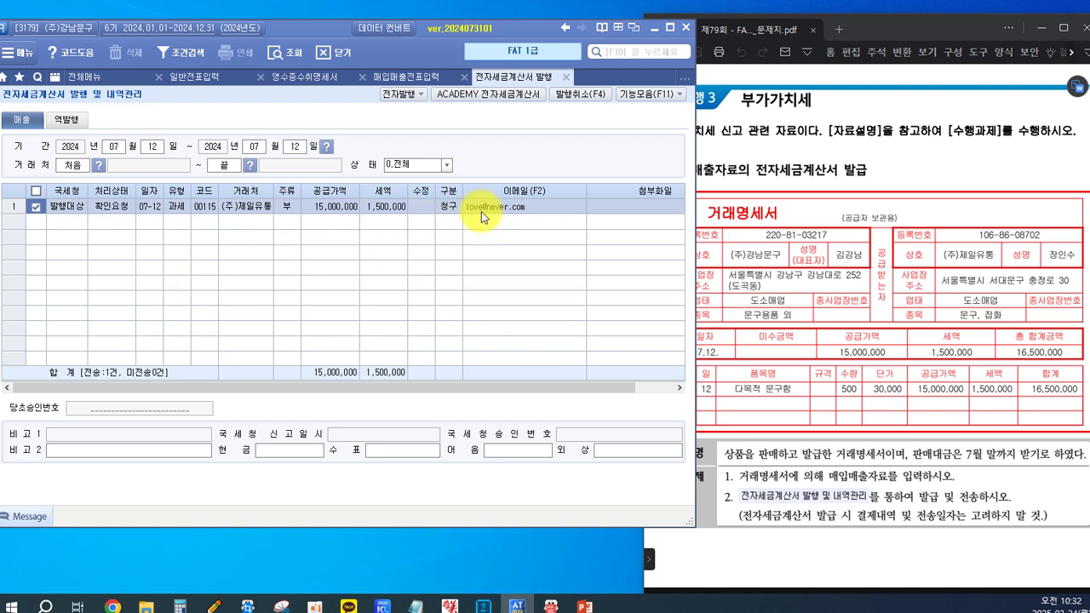
click(498, 97)
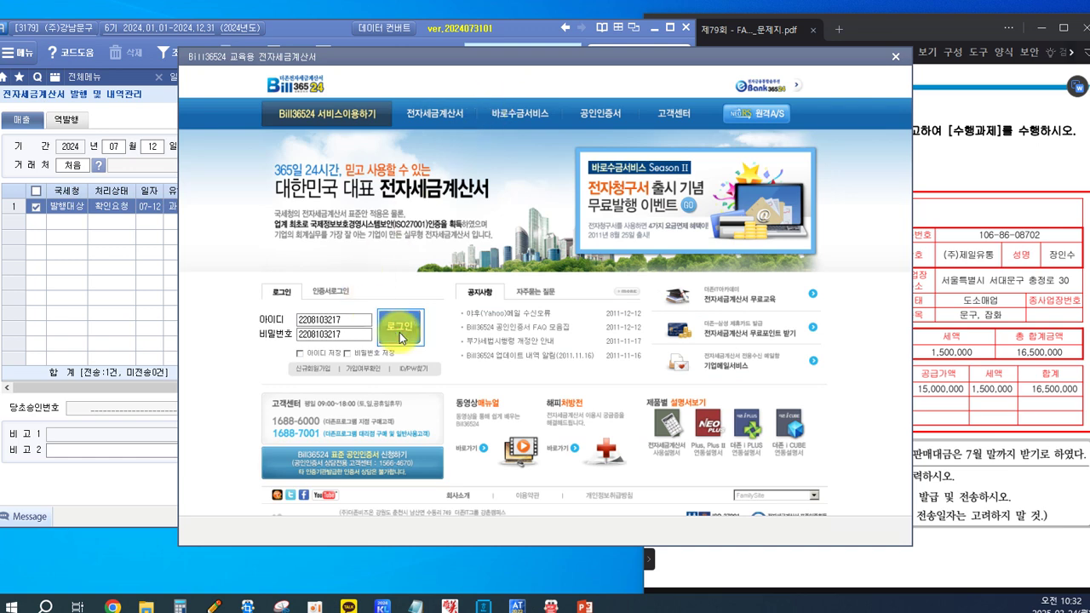
click(401, 332)
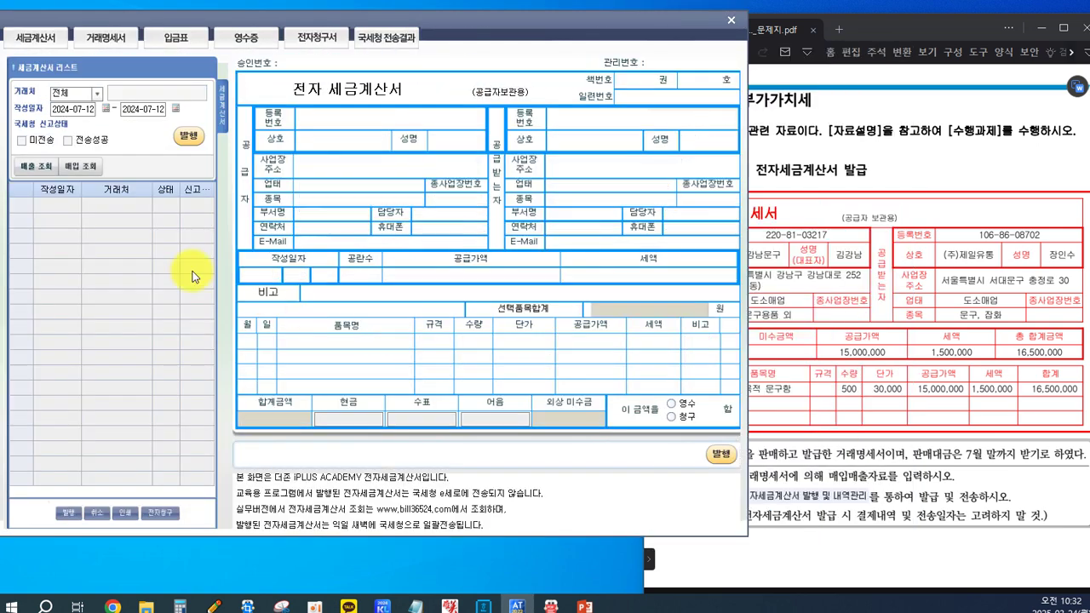
Retrieve the 12 July sales invoice with 매출 조회, issue it to the tax office and close the Bill36524 window
click(34, 170)
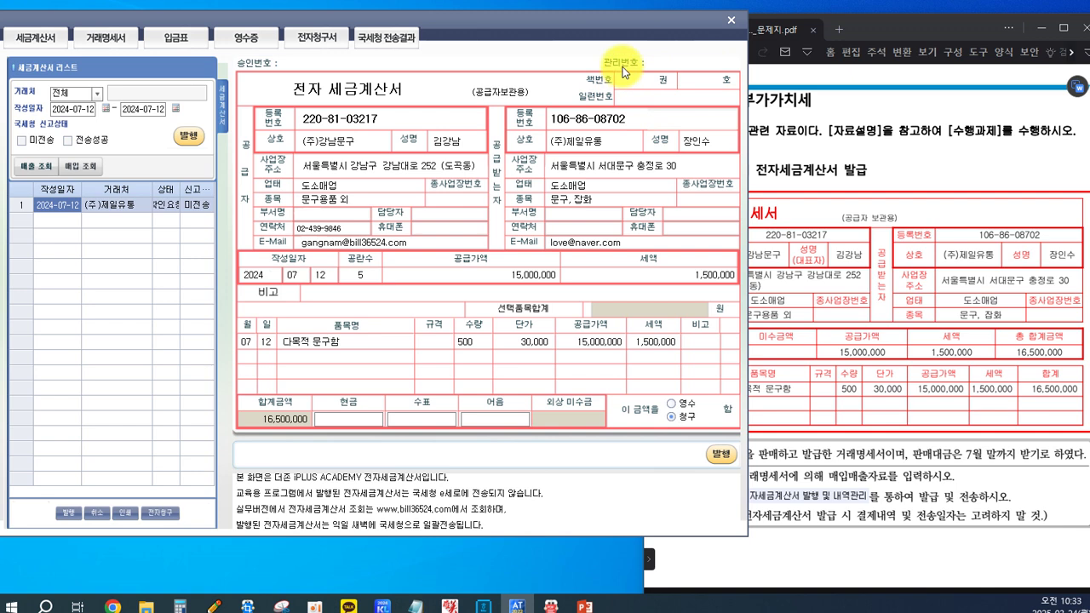
click(190, 139)
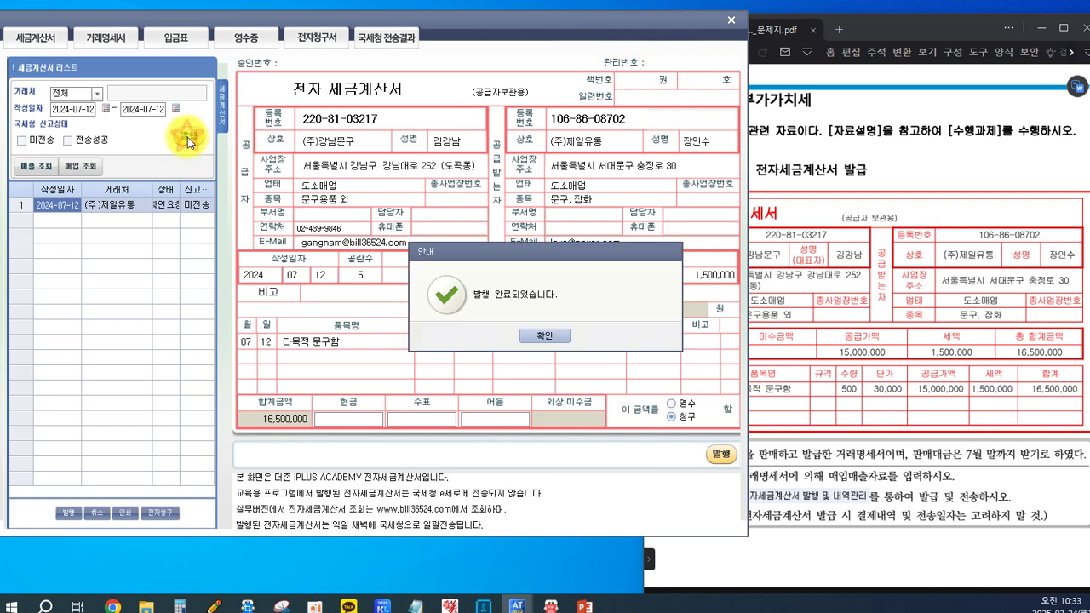
click(538, 340)
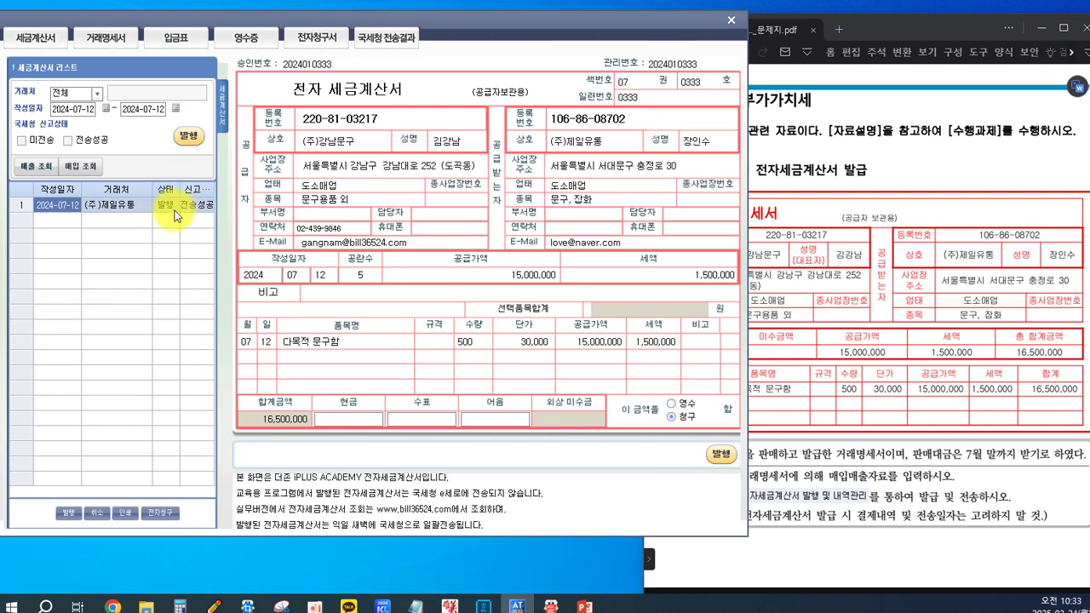
click(733, 26)
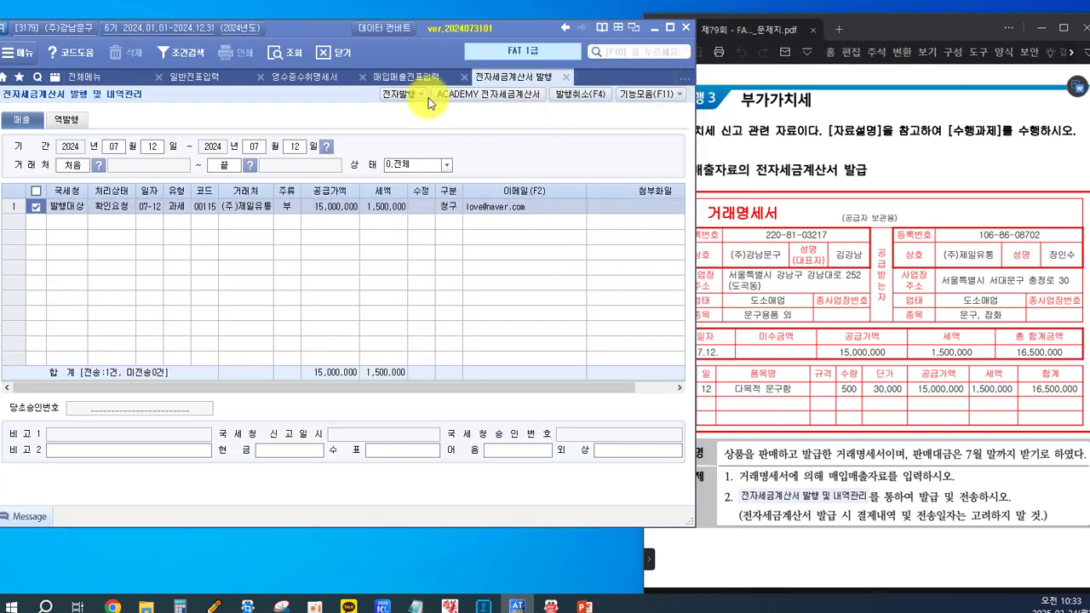
Reload the 12 July vouchers in 매입매출전표입력 and check the 전자세금 field of the 다목적 문구함 sale
click(382, 78)
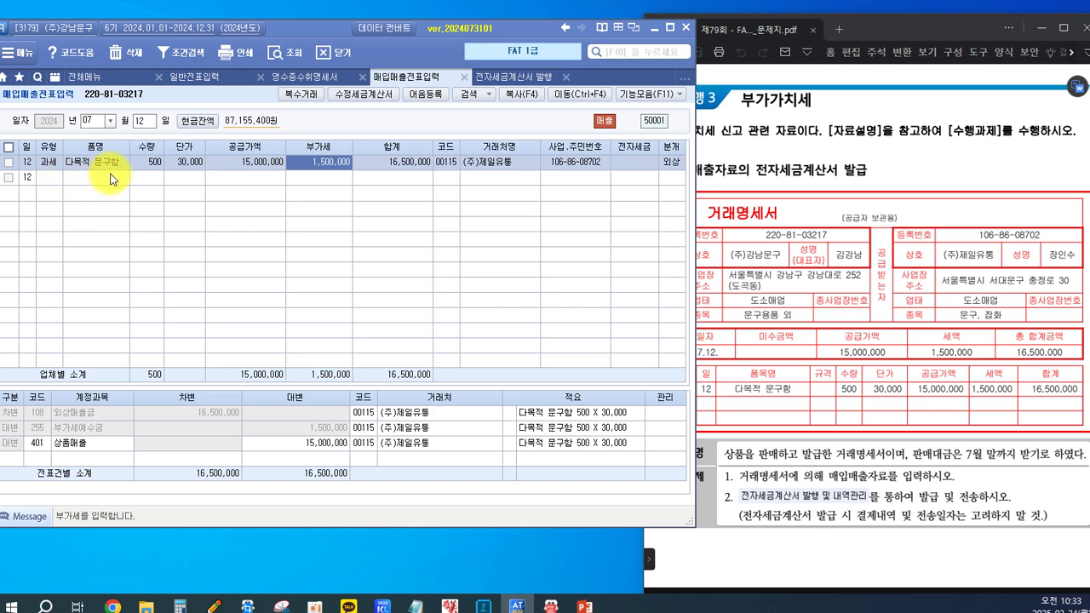
click(143, 121)
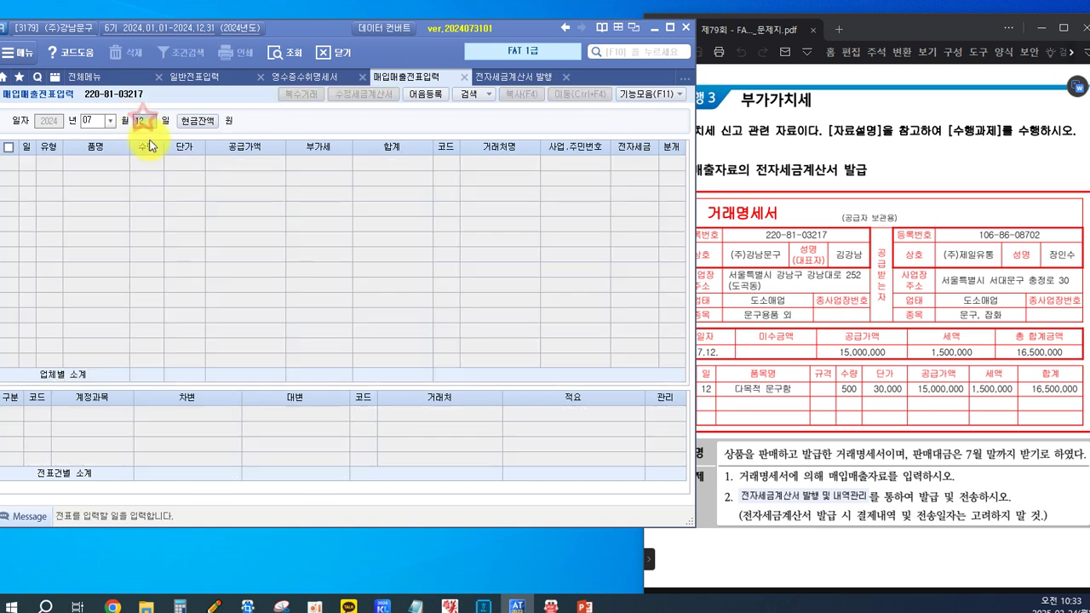
key(Return)
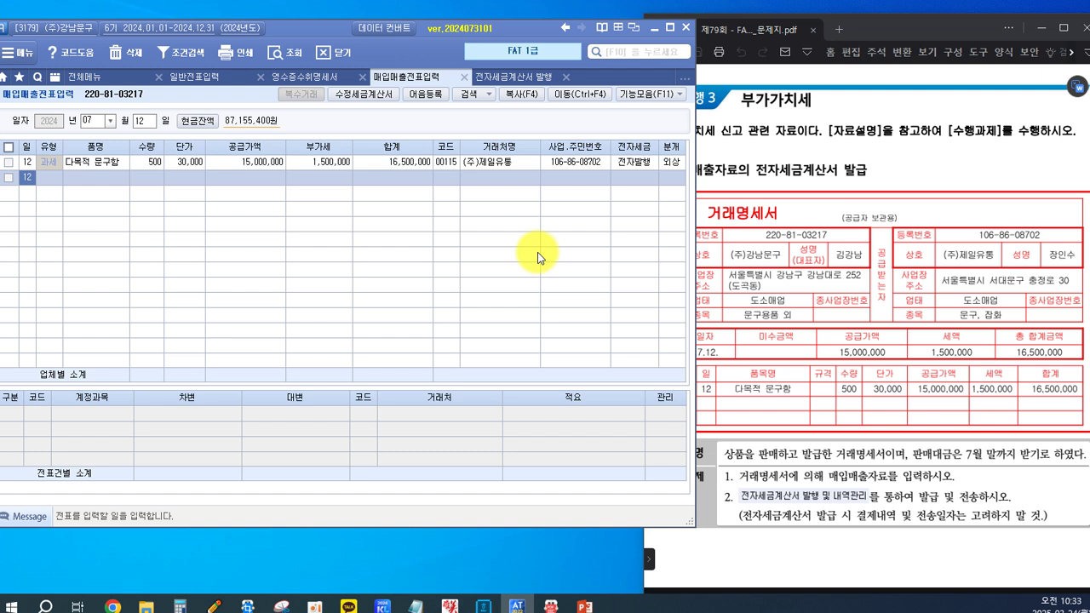
click(634, 168)
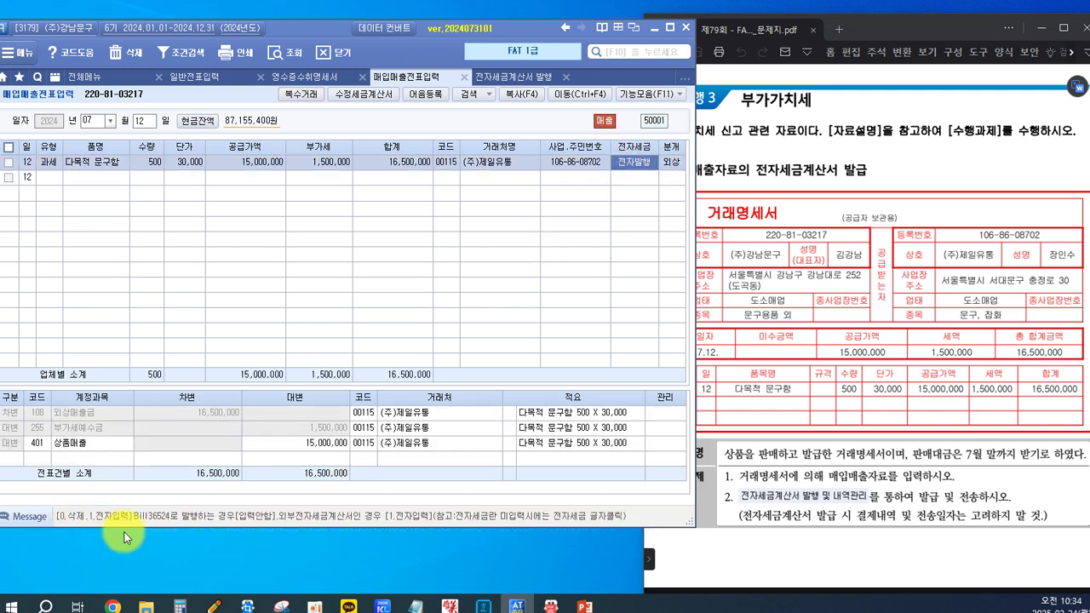
click(624, 183)
click(552, 164)
key(Escape)
Switch to the problem PDF and go to exercise 2, 매입거래, with its 신용카드매출전표
click(789, 260)
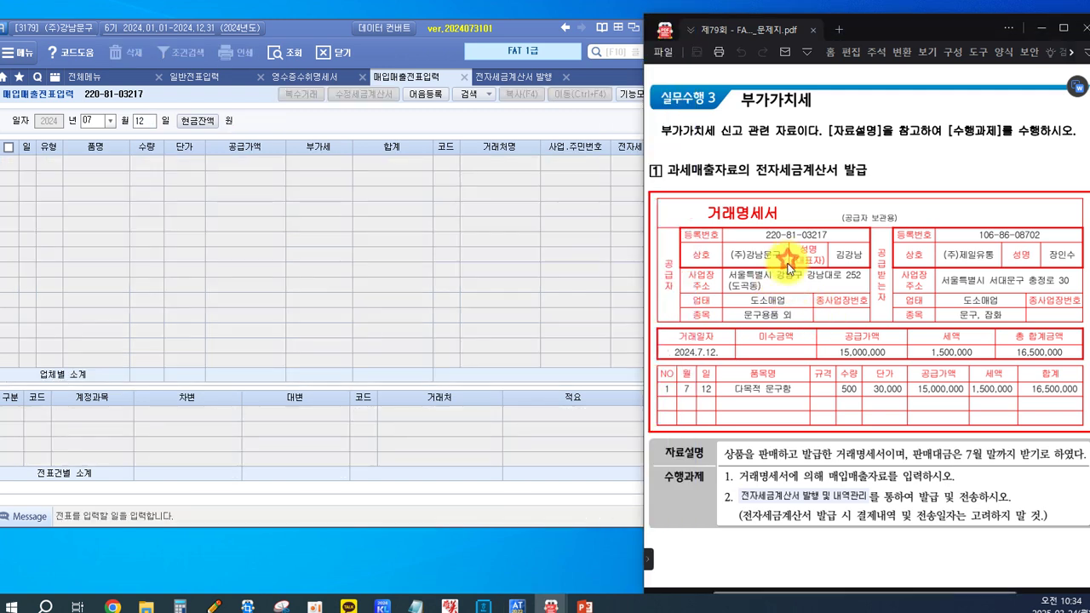
scroll(786, 313, down, 5)
scroll(792, 320, down, 10)
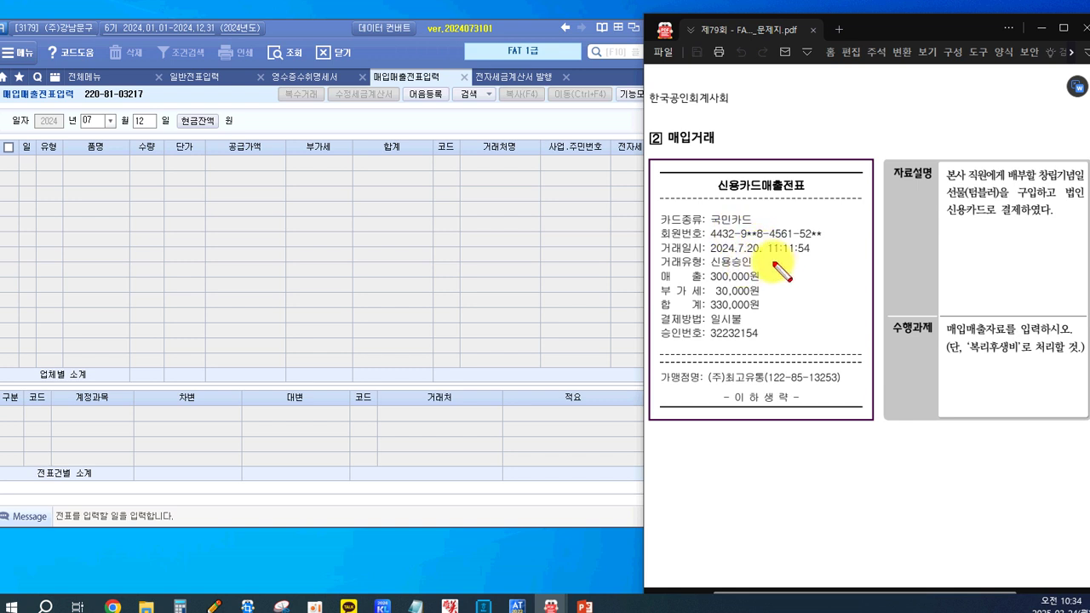
Mark the transaction date, 본사 직원, 선물(텀블러), 신용카드로 and '복리후생비' in exercise 2 of the problem PDF
drag(660, 242, 753, 258)
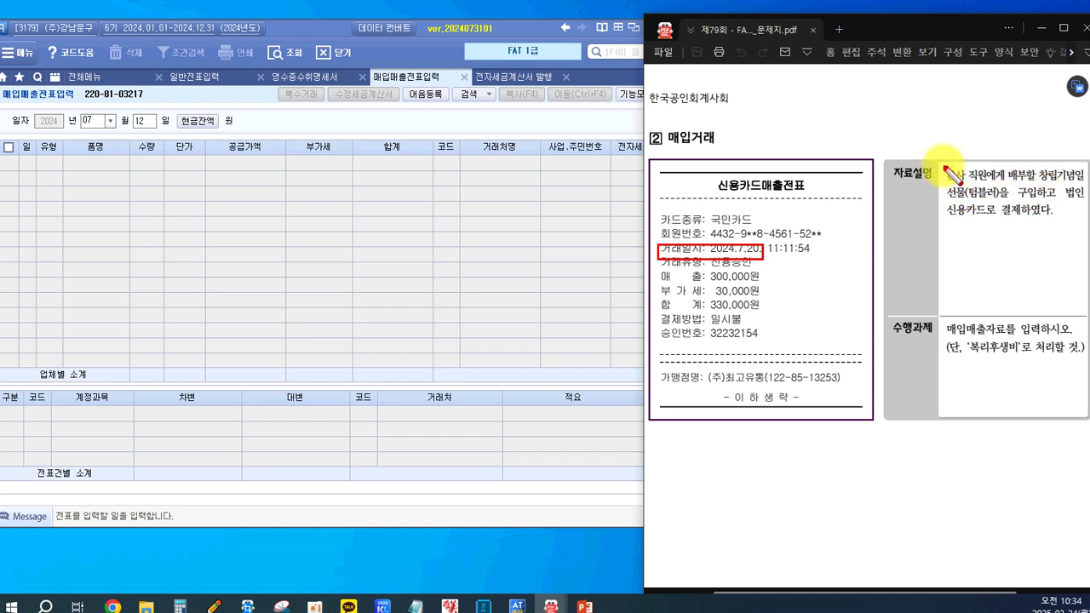
mouse_move(949, 181)
mouse_down()
mouse_move(979, 181)
mouse_move(993, 157)
mouse_up()
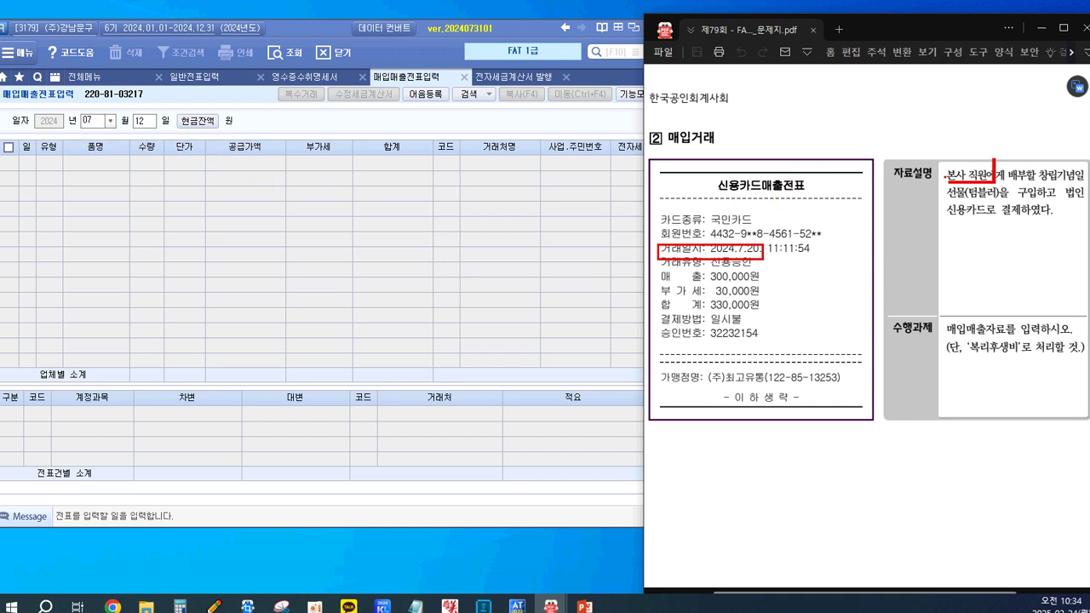
drag(940, 154, 996, 181)
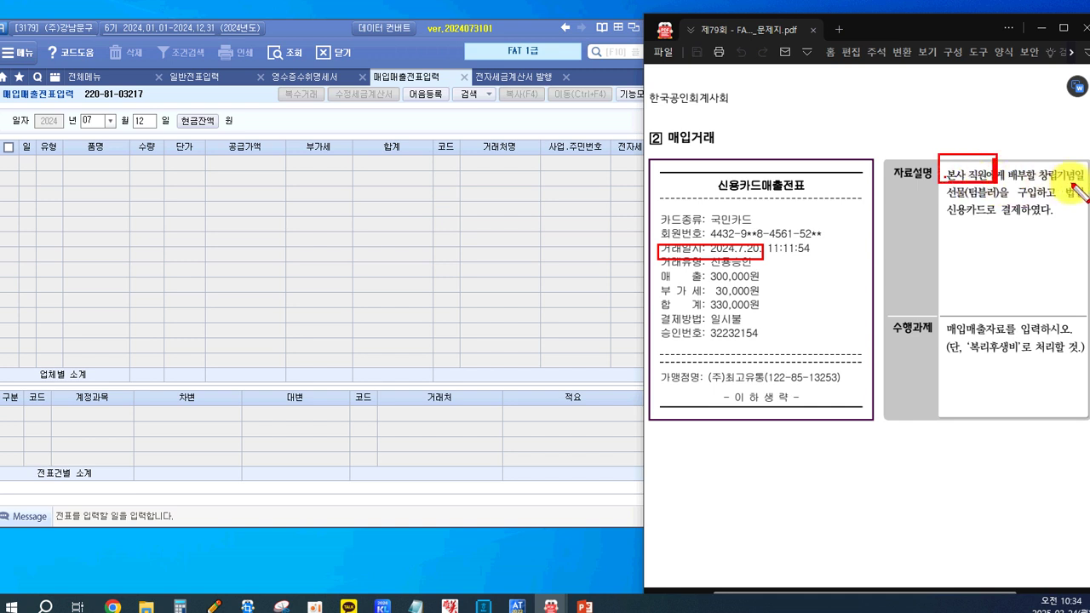
drag(943, 185, 1002, 205)
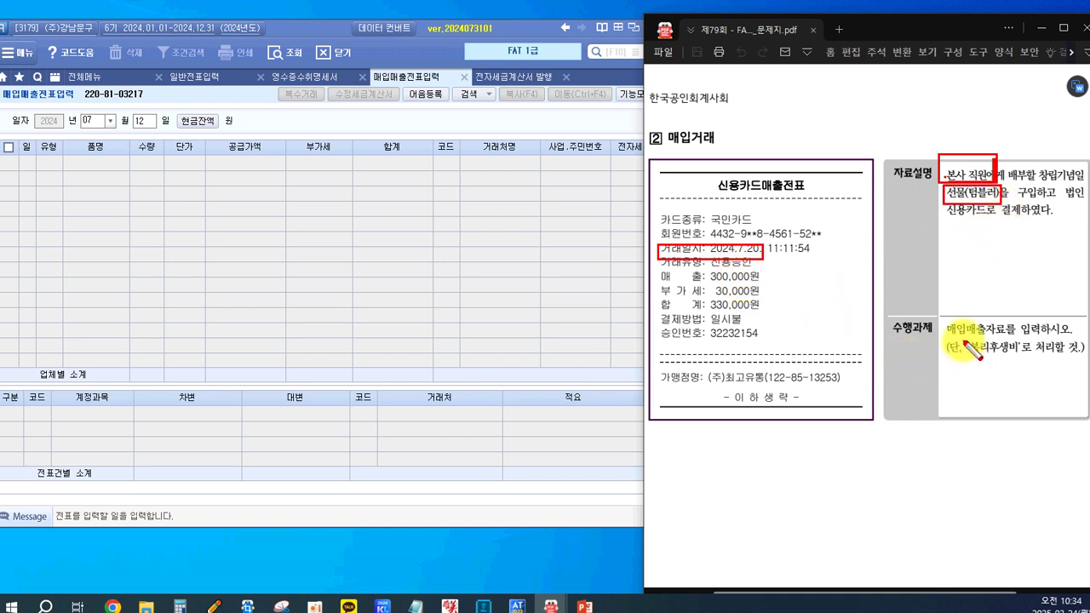
drag(963, 357, 1026, 380)
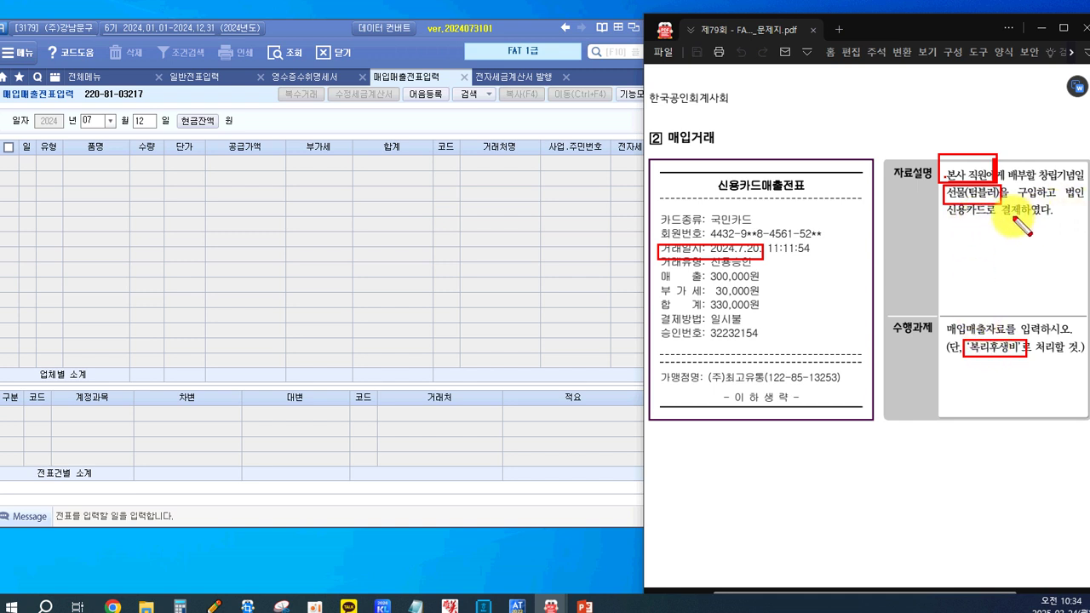
drag(940, 205, 997, 220)
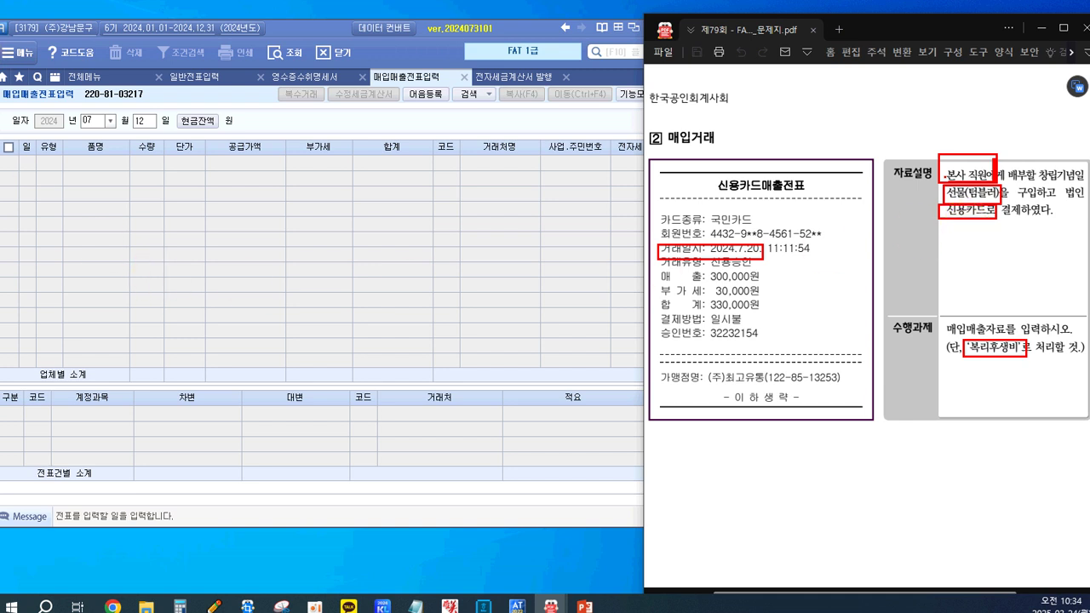
Annotate exercise 2's 자료설명 with the text 신용카드회사 and clear all the on-screen markings
click(948, 245)
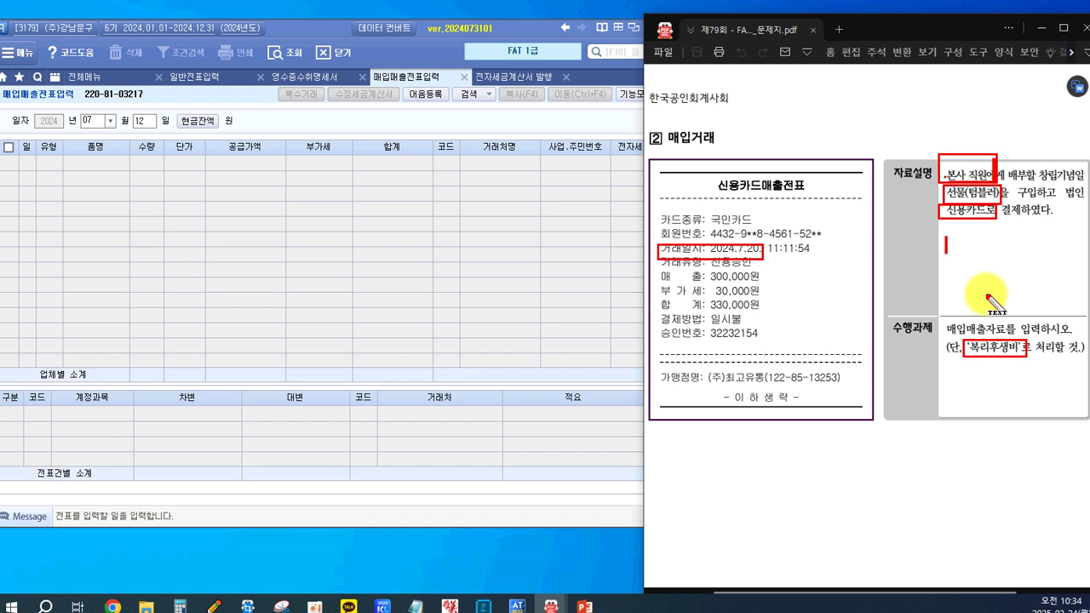
text(신용)
text(회사)
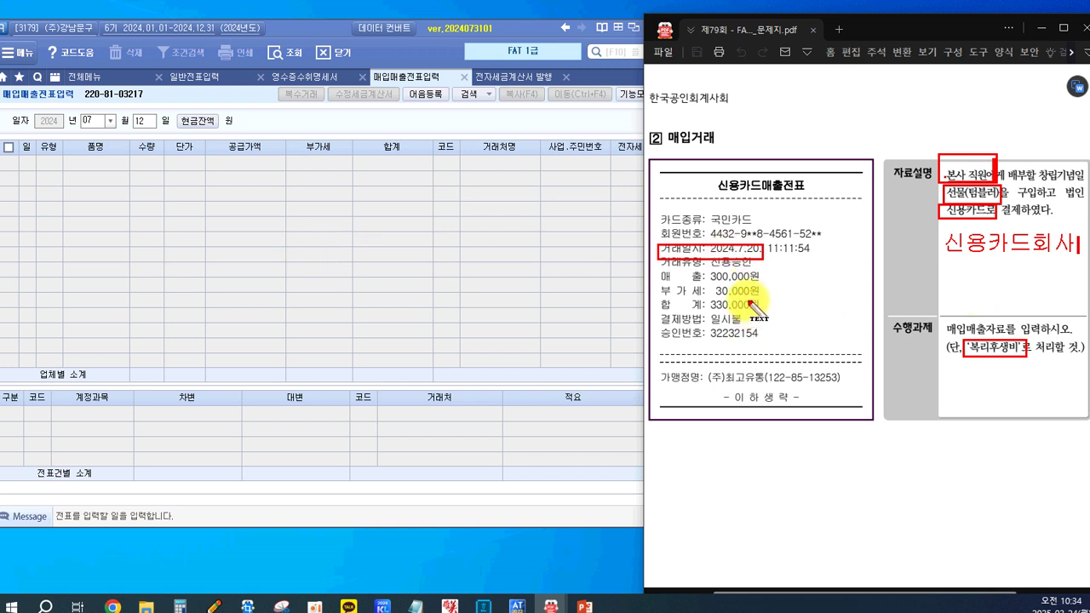
key(Escape)
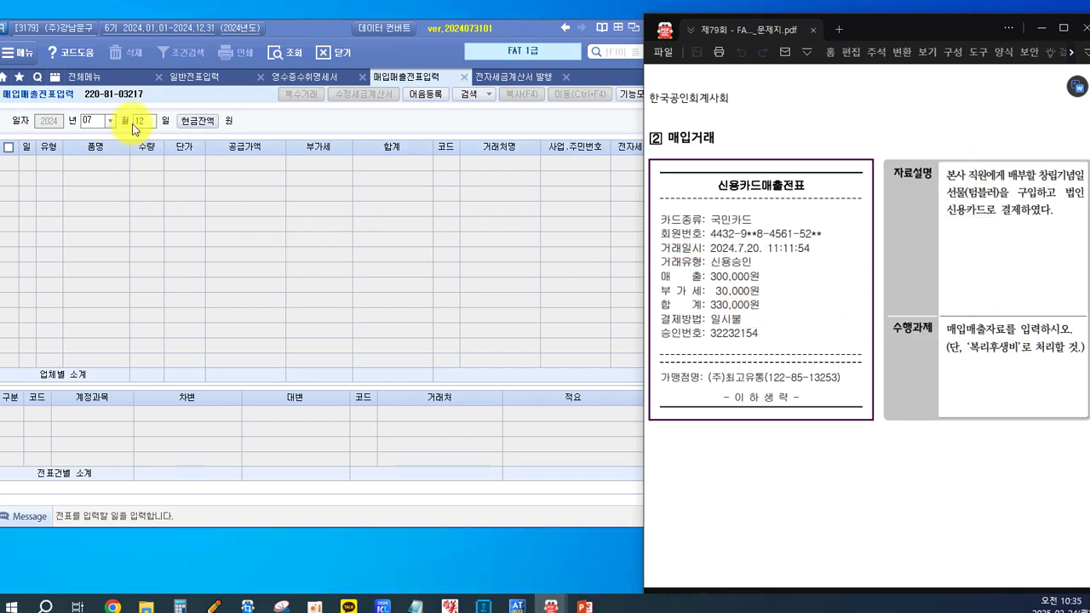
Load the 20 July vouchers in 매입매출전표입력 and set the new line's 유형 to purchase type 57. 카과
click(145, 122)
text(20)
key(Return)
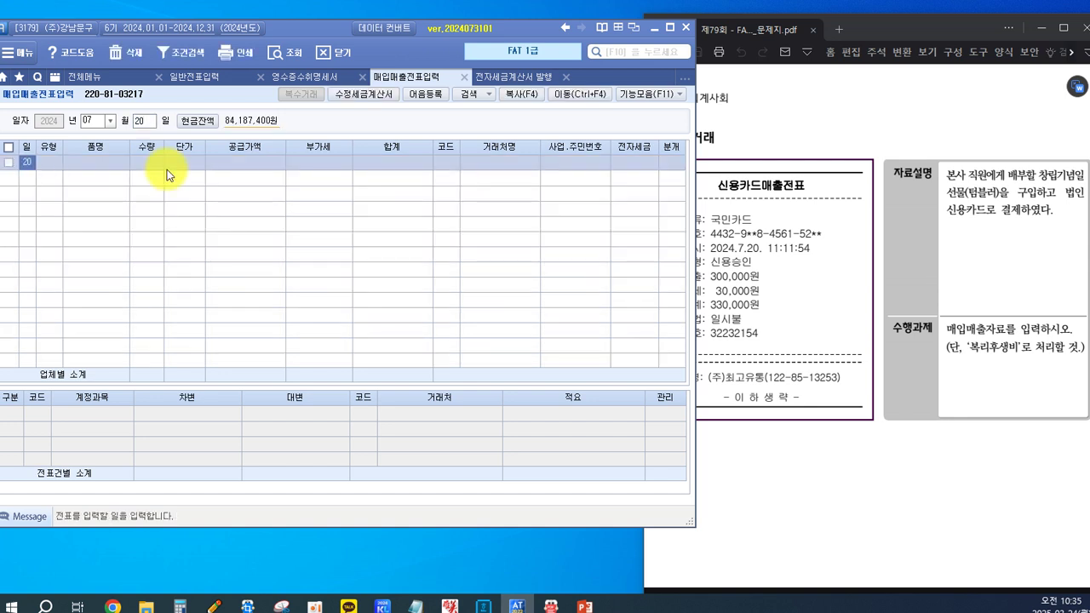
key(Return)
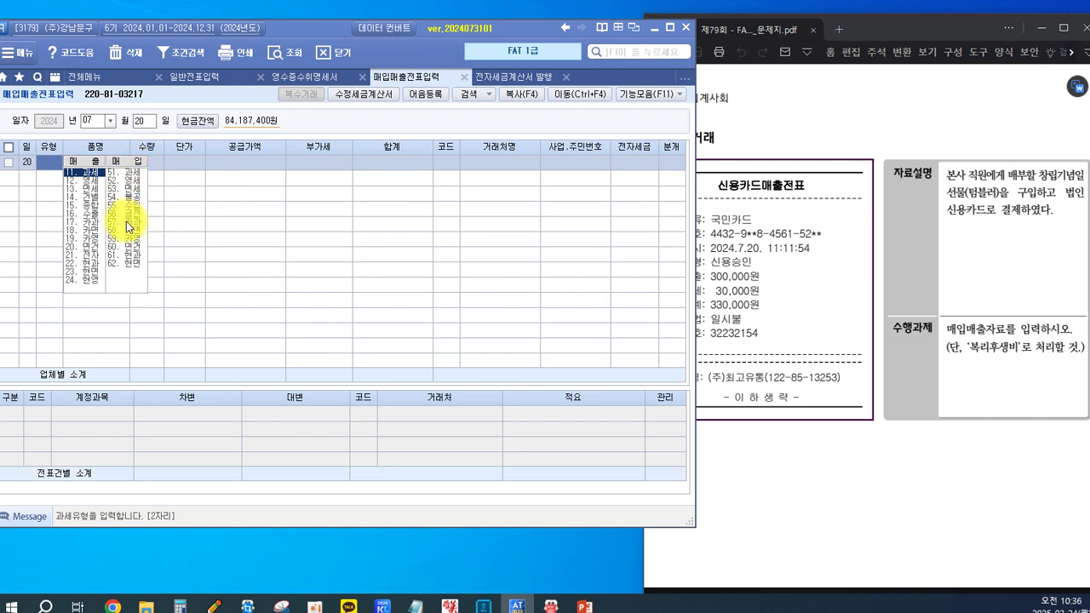
click(127, 223)
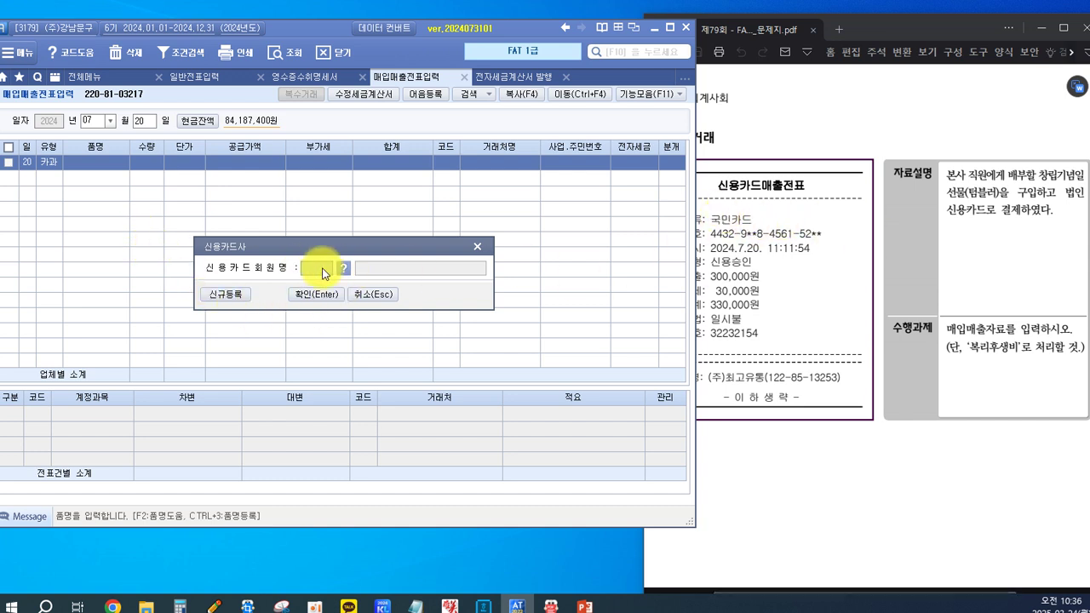
Look up the purchase card companies and assign 국민카드 as the voucher's 신용카드사
click(347, 268)
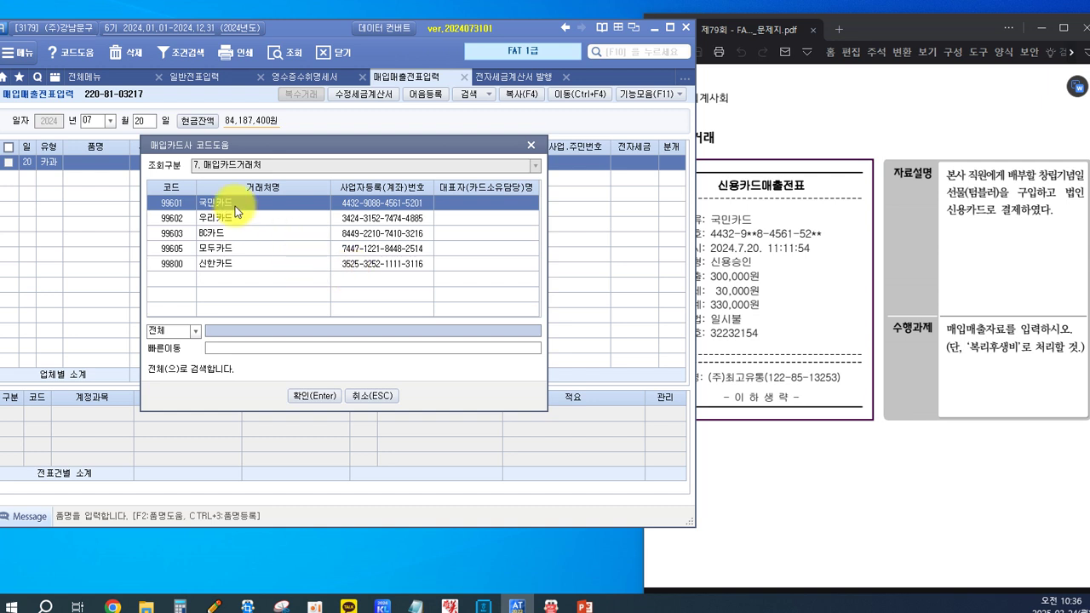
click(313, 395)
click(316, 295)
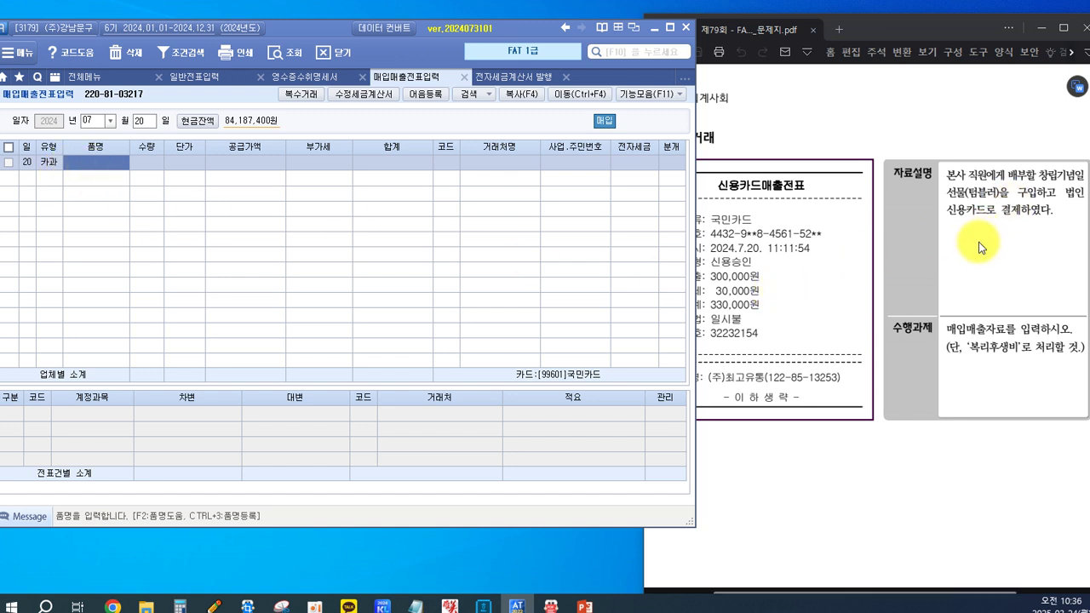
Enter the item as 텀블러 without quantity or unit price, with the VAT-inclusive 330,000 as its 공급가액, and accept the calculated tax
text(ㅂㅡㄹㄹㅓ)
key(Return)
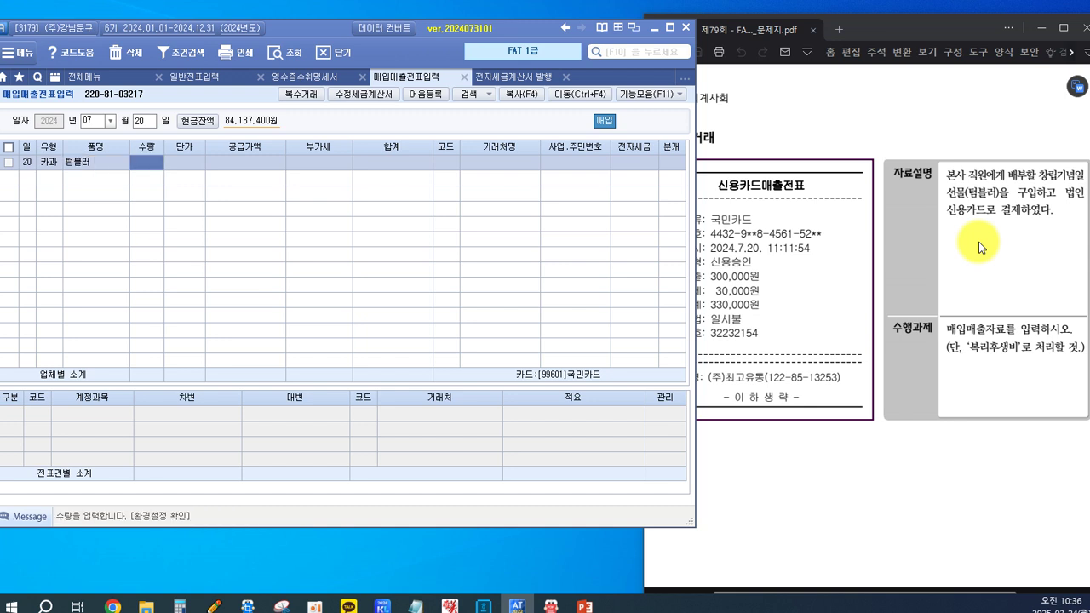
key(Return)
key(Return)
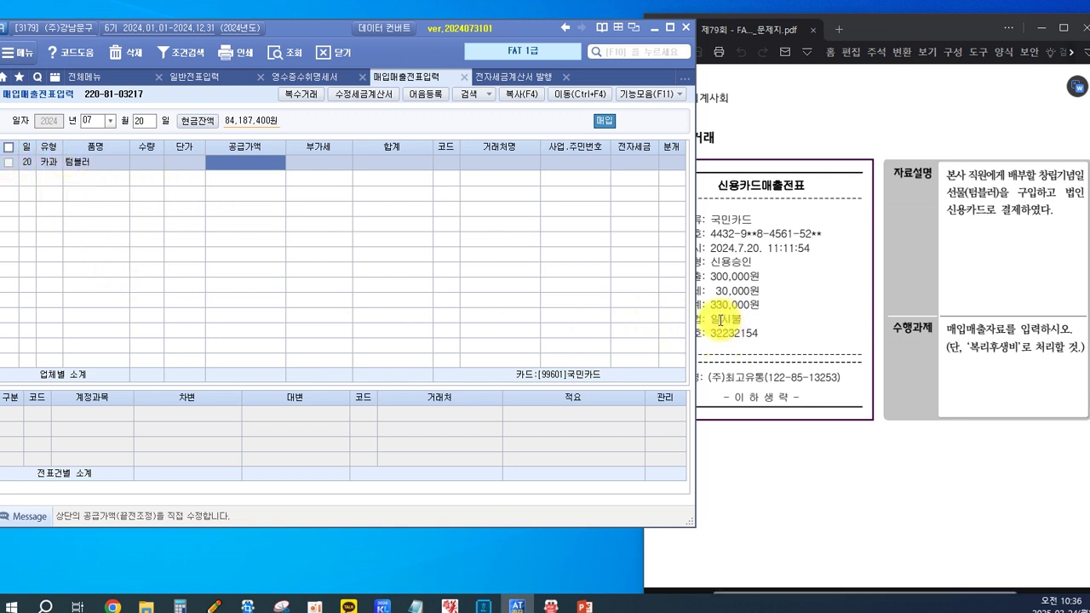
text(330,000)
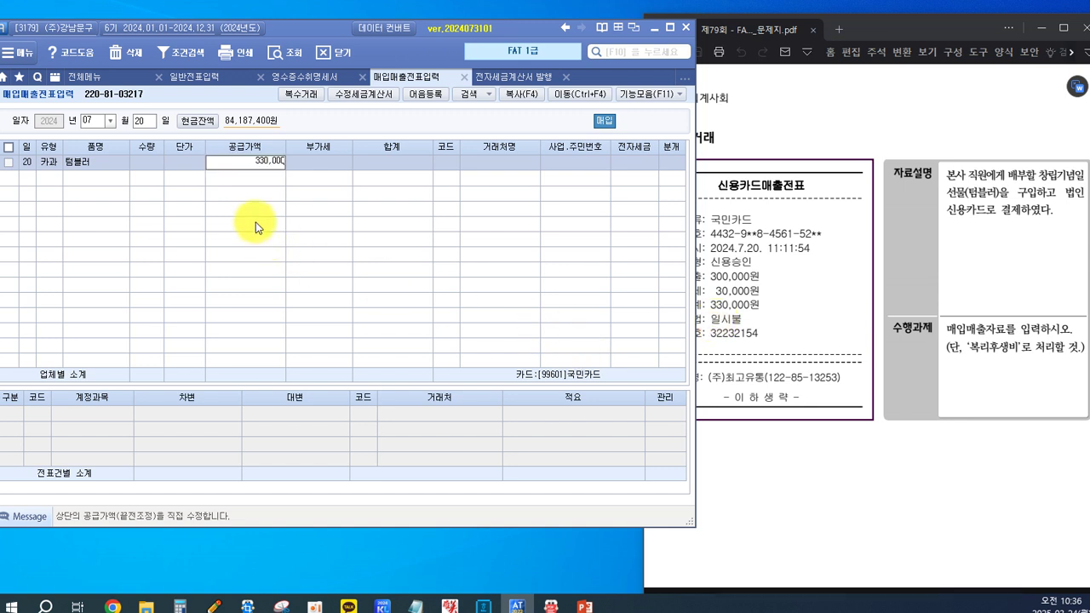
click(315, 159)
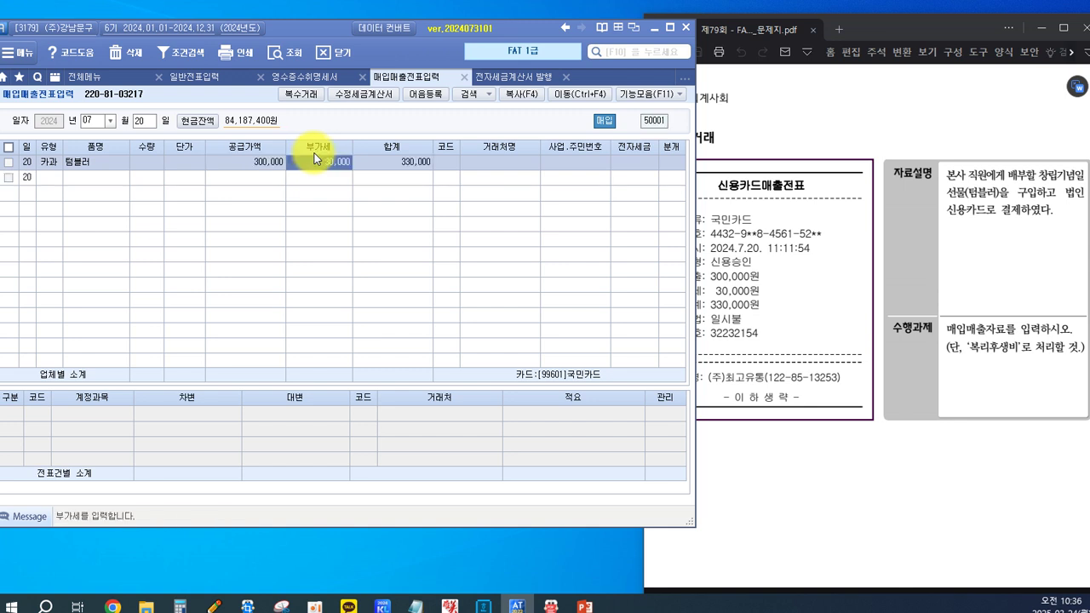
key(Return)
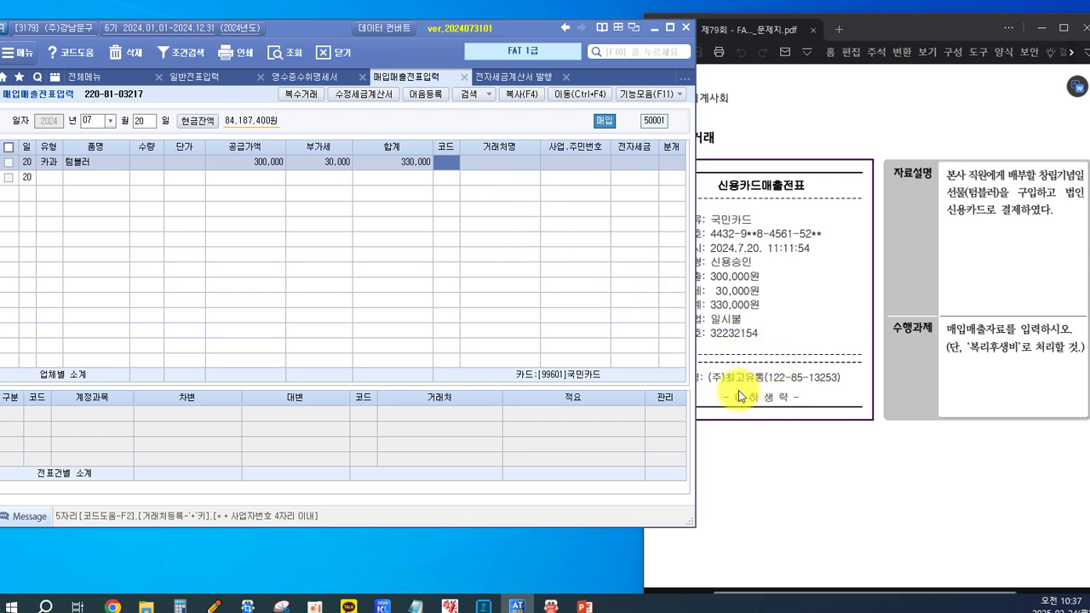
Find 최고 in the vendor codes to assign (주)최고유통, leave 전자세금 blank and set the 분개 to 4:카드
key(F2)
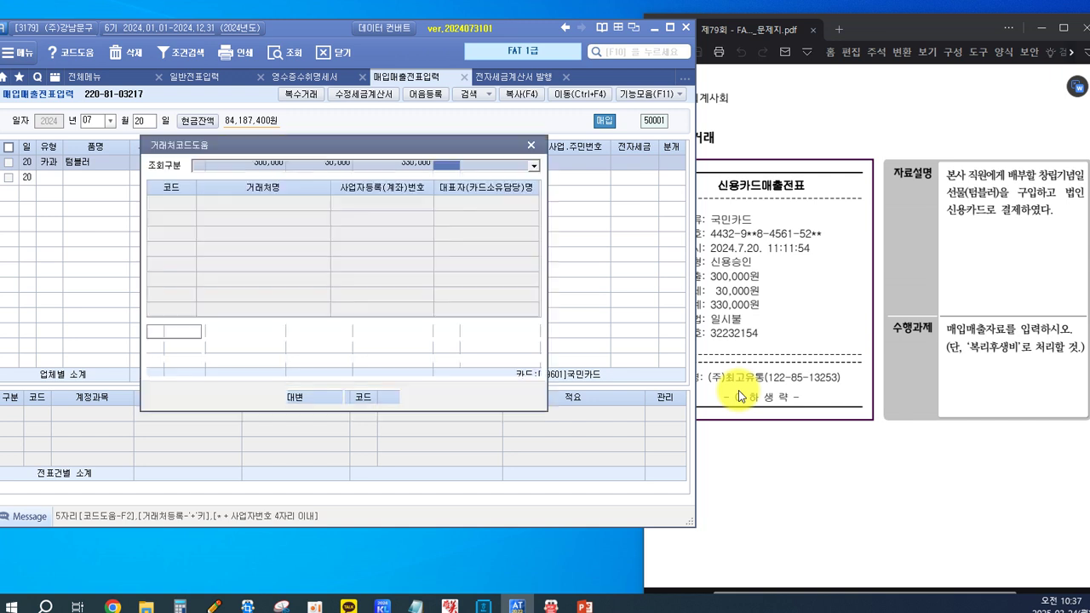
text(최고)
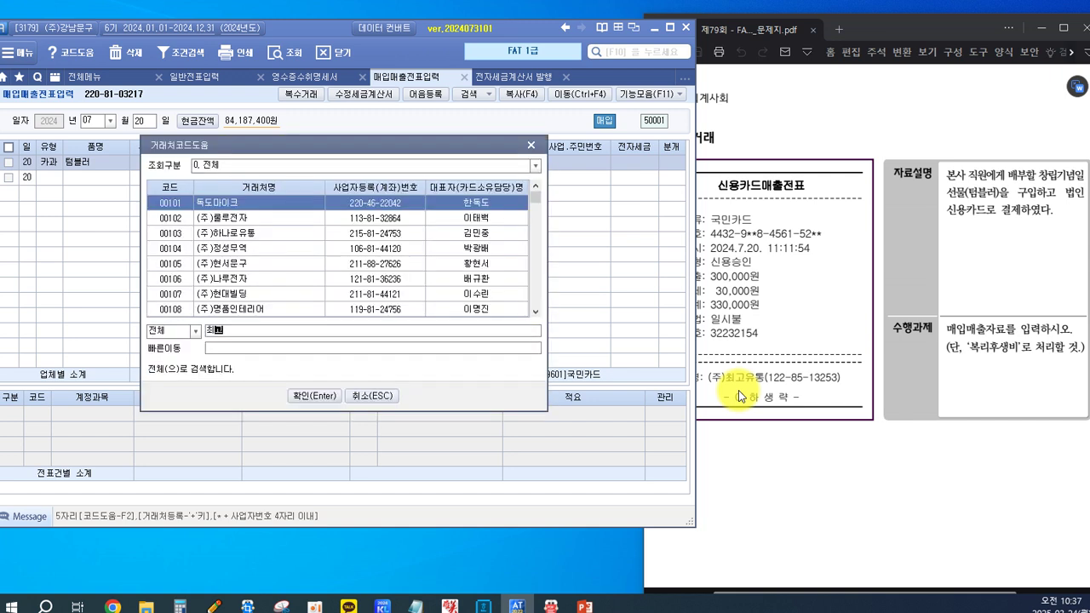
key(Return)
key(Return)
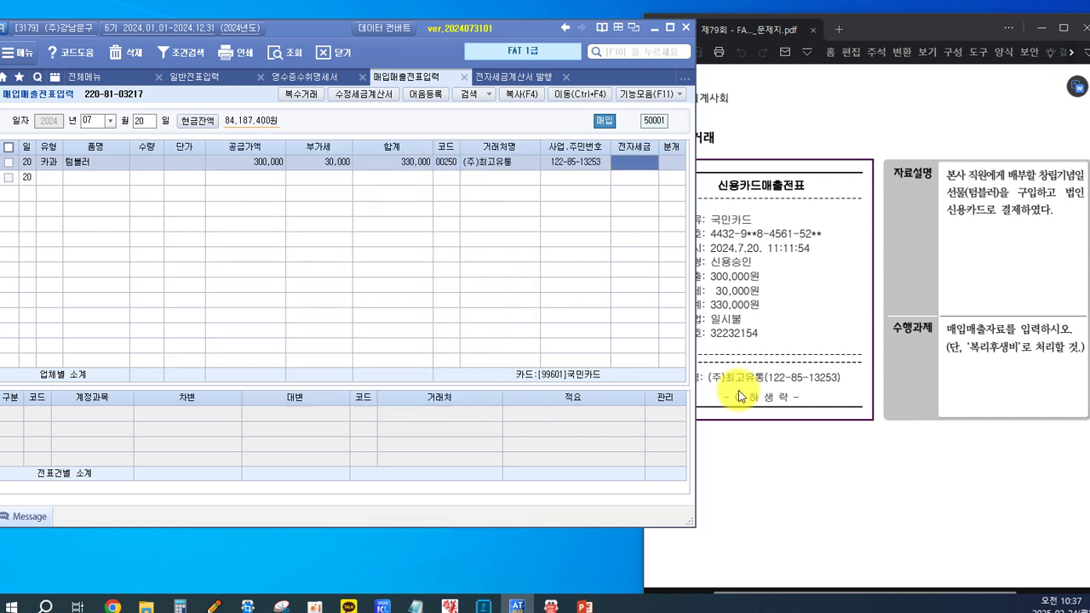
key(Return)
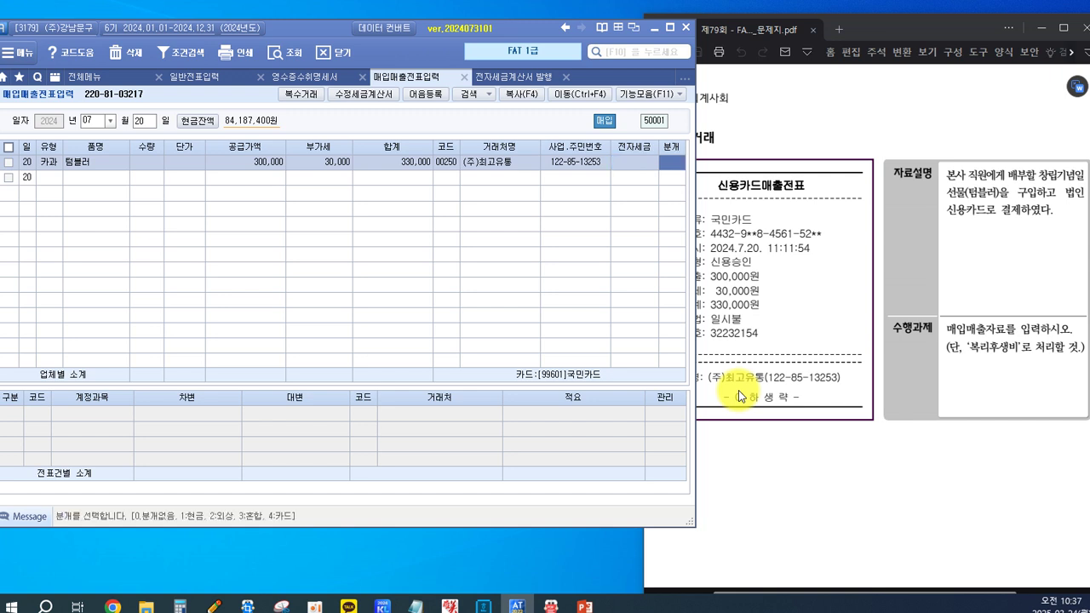
text(4)
key(Return)
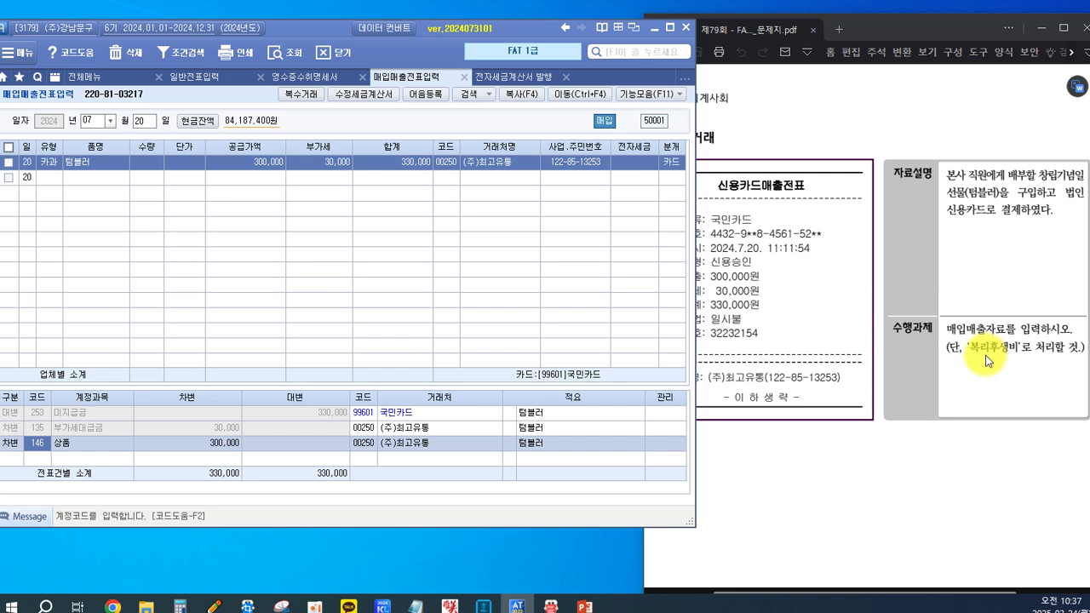
Replace the 상품 account on the debit line with 811 복리후생비, complete the voucher and select it to review its journal entry
key(F2)
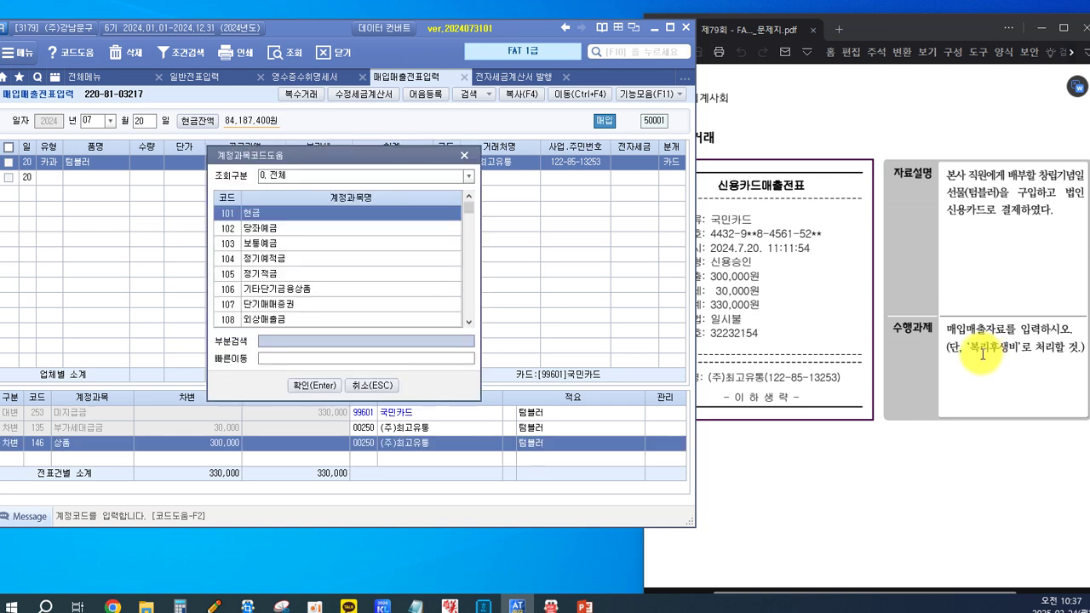
text(복리후)
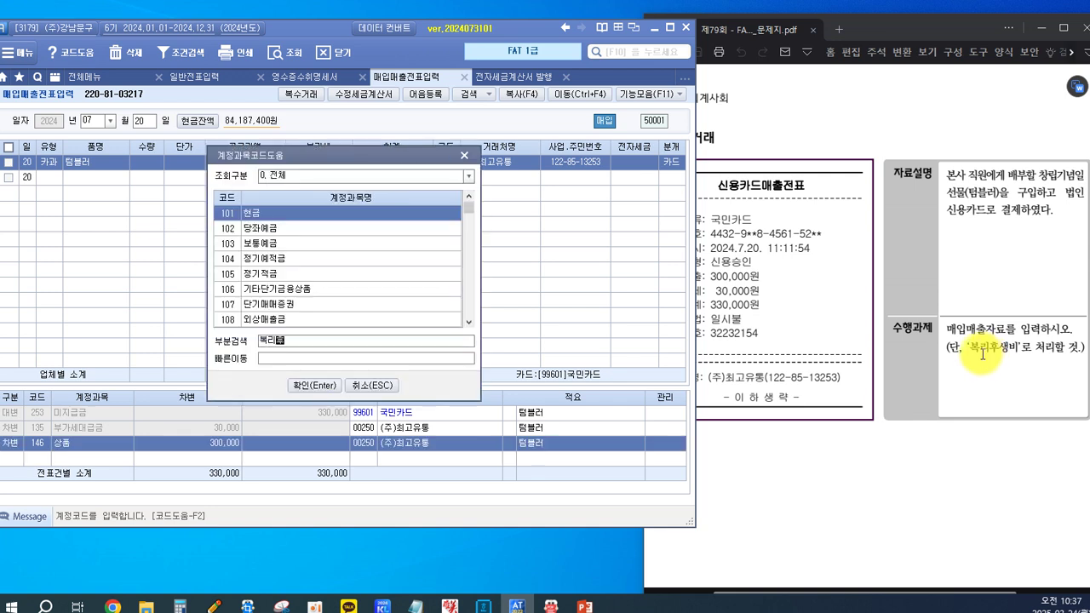
key(Return)
key(Down)
key(Down)
key(Down)
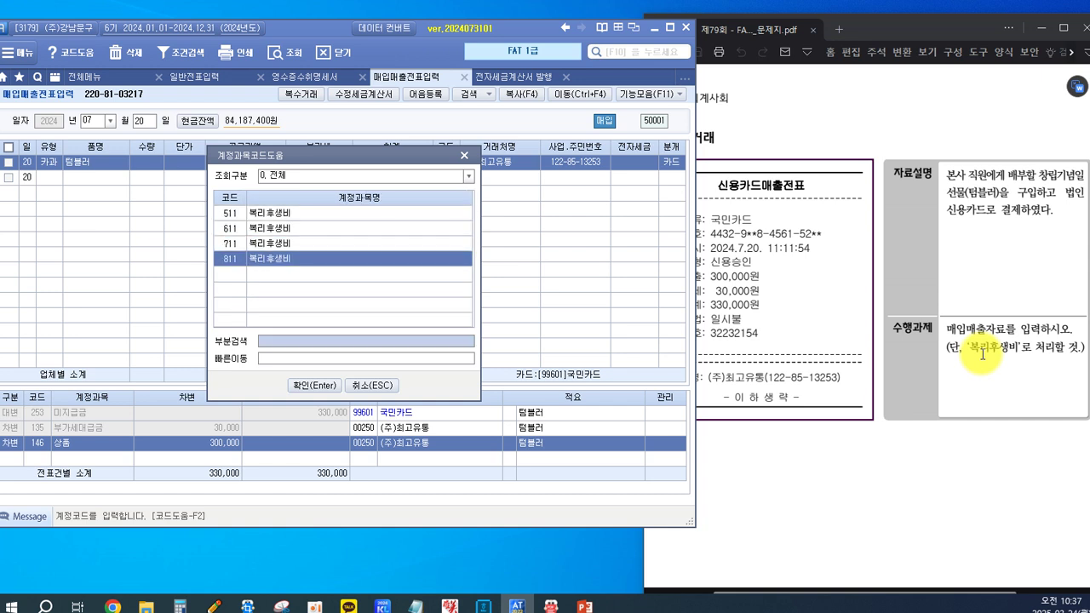
key(Return)
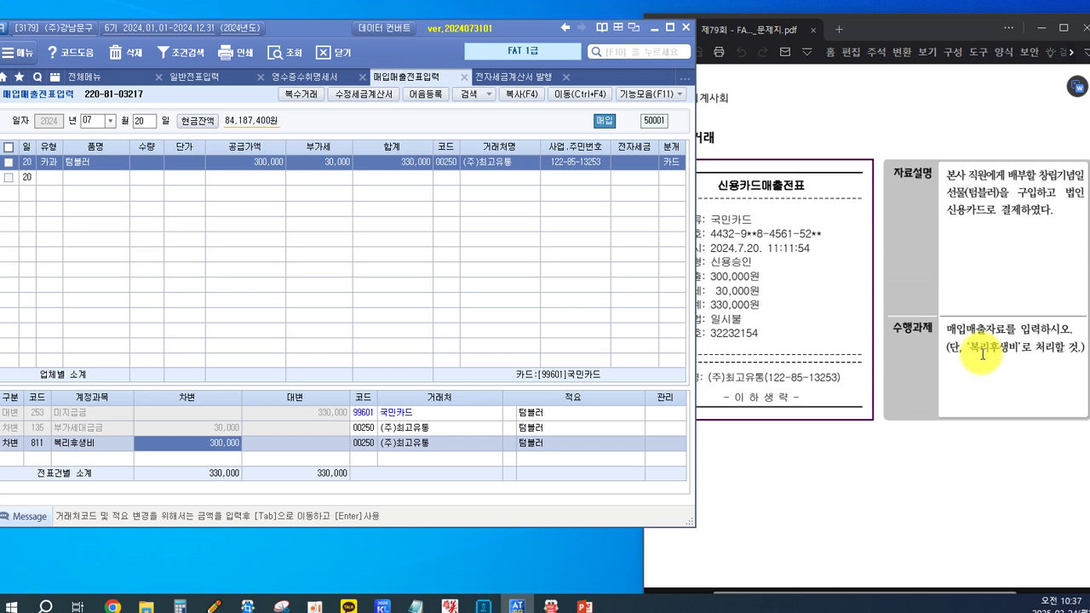
key(Return)
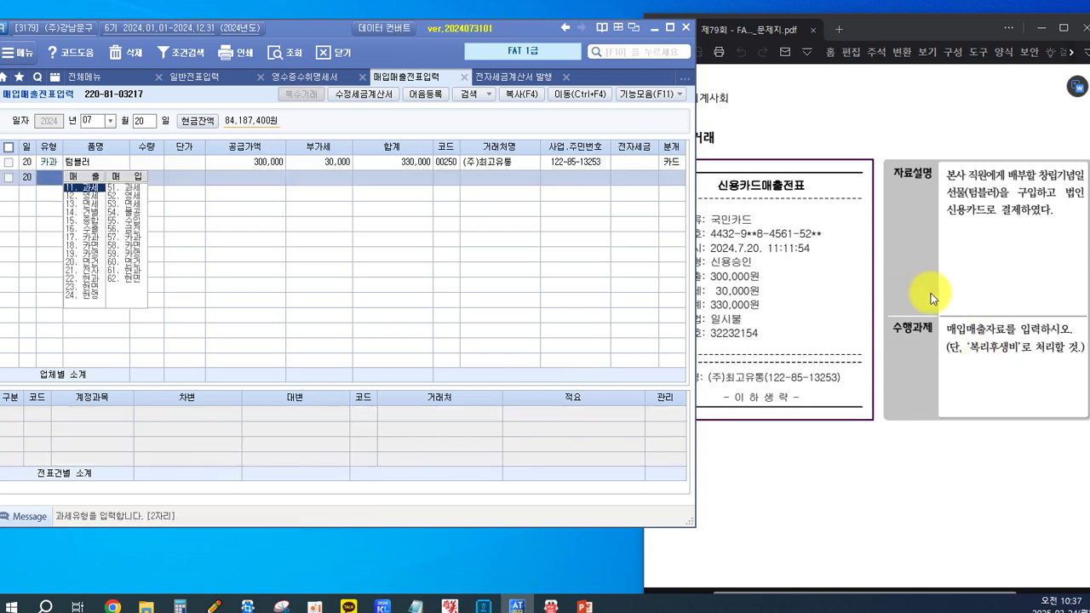
click(344, 160)
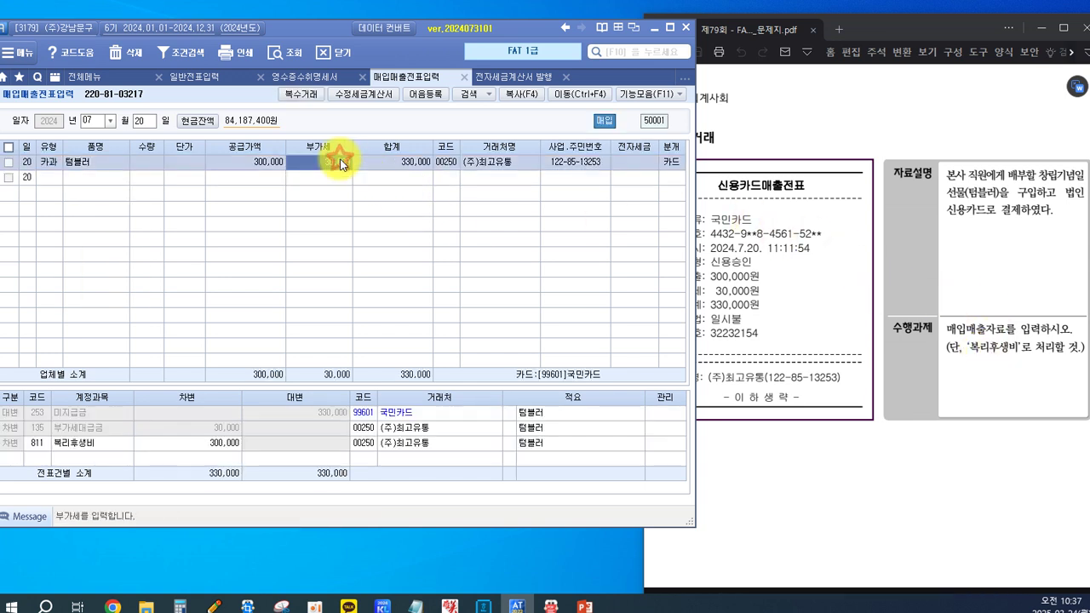
Show exercise 3 매입거래 in the question PDF and box its 작성일자 2024.9.3. and the 자료설명 phrases on the customer gift and credit purchase
click(916, 420)
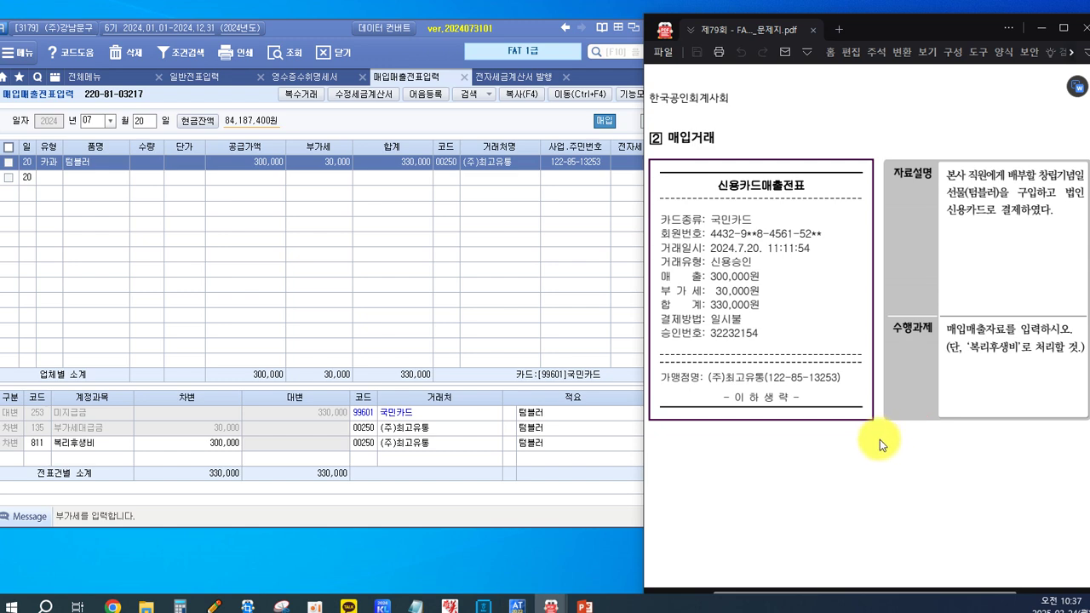
scroll(880, 440, down, 10)
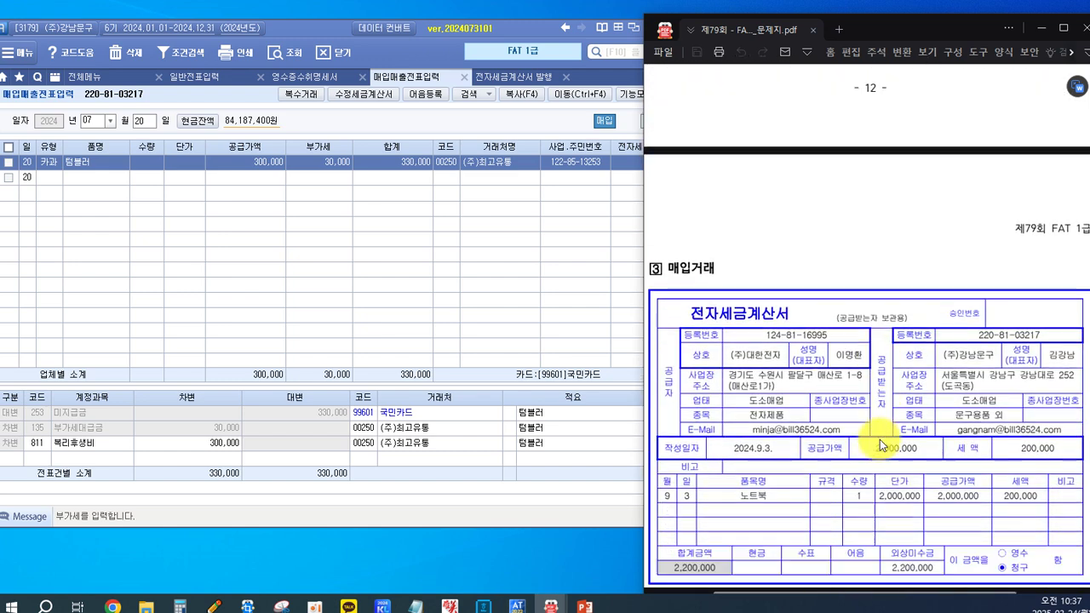
scroll(880, 440, down, 3)
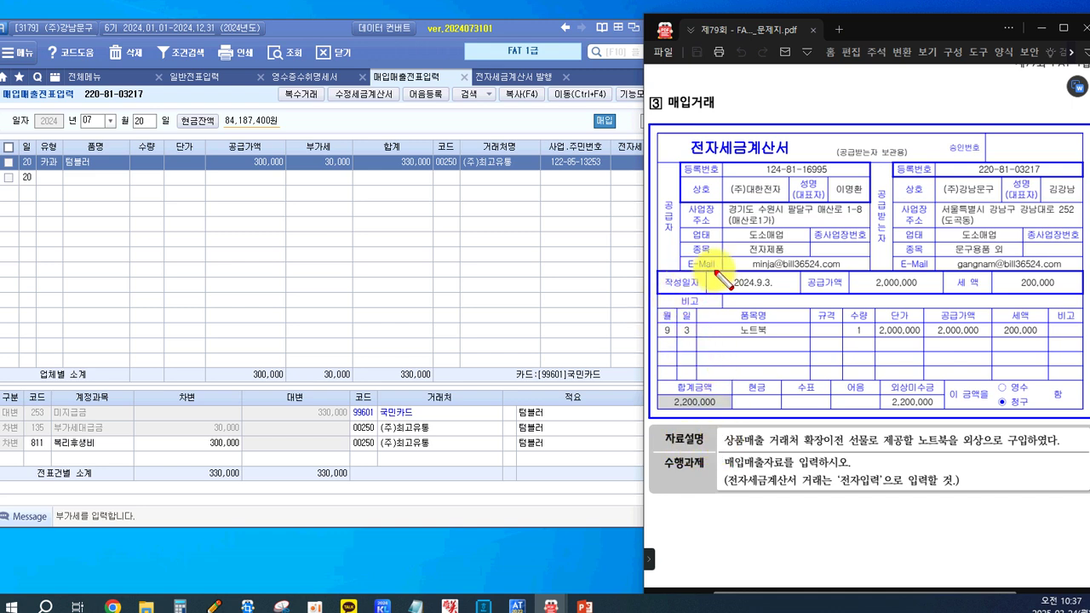
drag(788, 295, 785, 294)
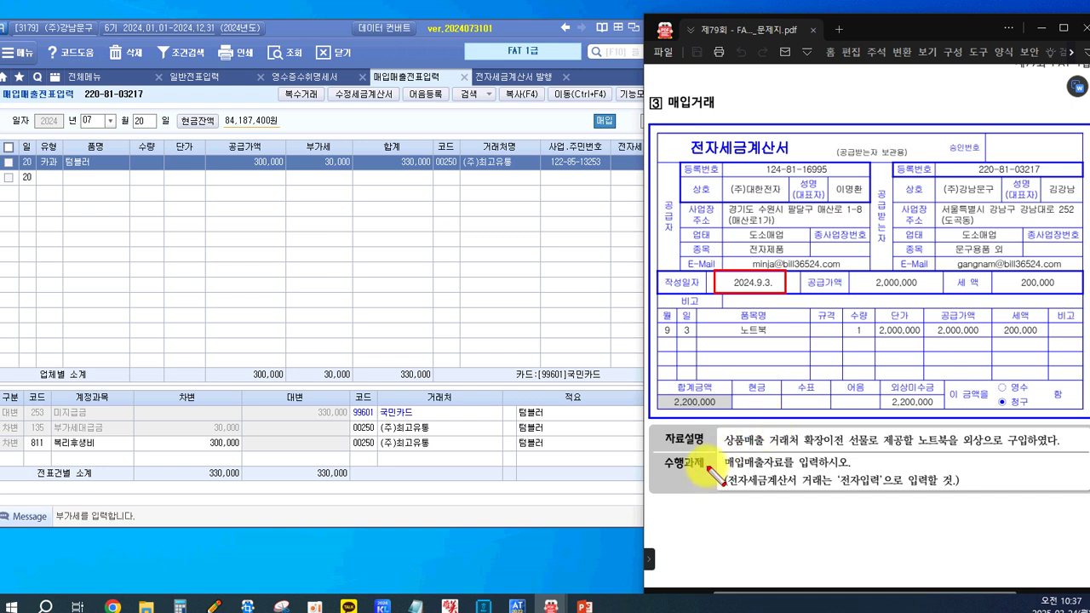
mouse_move(721, 430)
mouse_down()
mouse_move(874, 453)
mouse_move(1034, 456)
mouse_up()
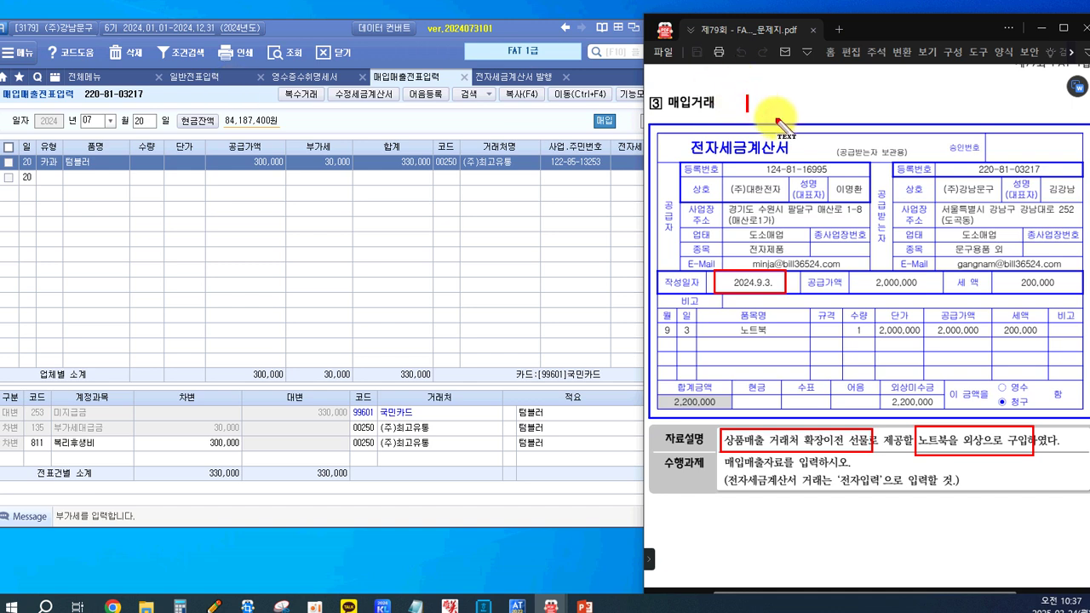
Annotate the candidate types "51. 과세" and "54. 불공" beside the 매입거래 heading and box 54. 불공
text(51. 과세 )
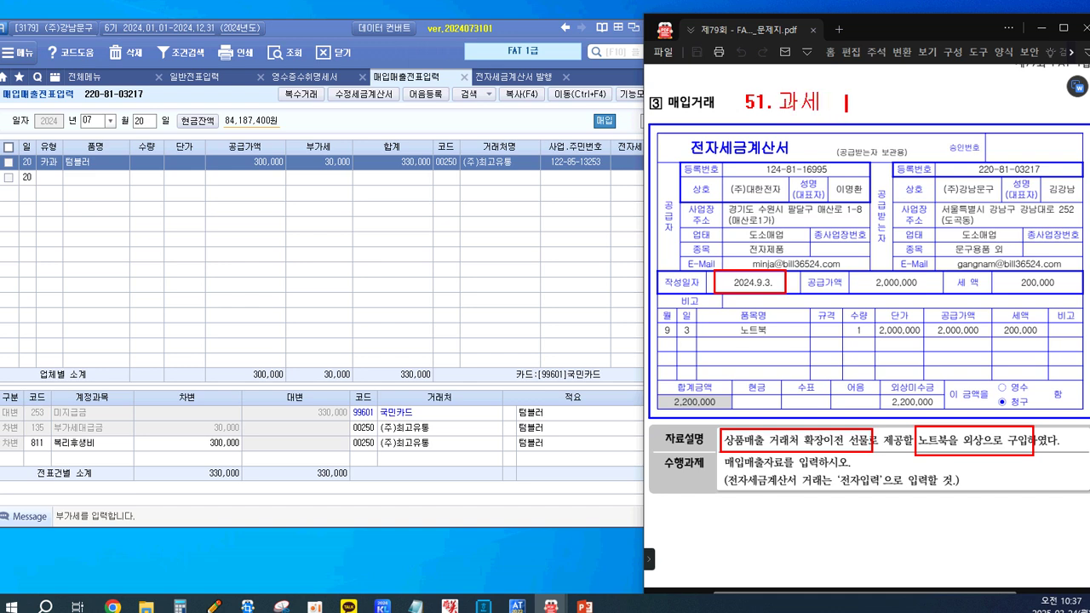
text( 54. 불공)
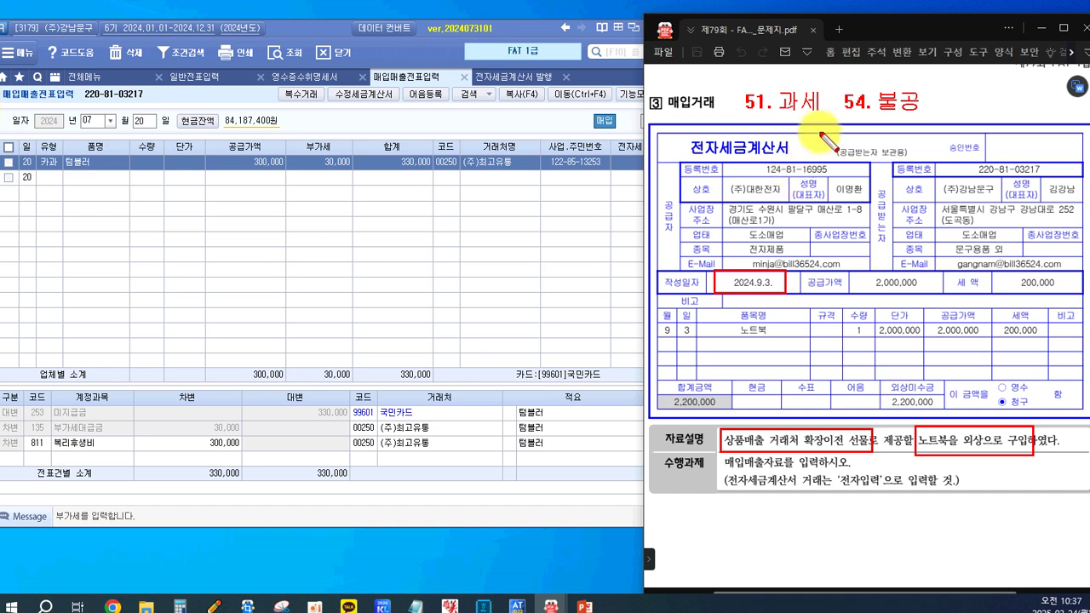
drag(835, 84, 928, 120)
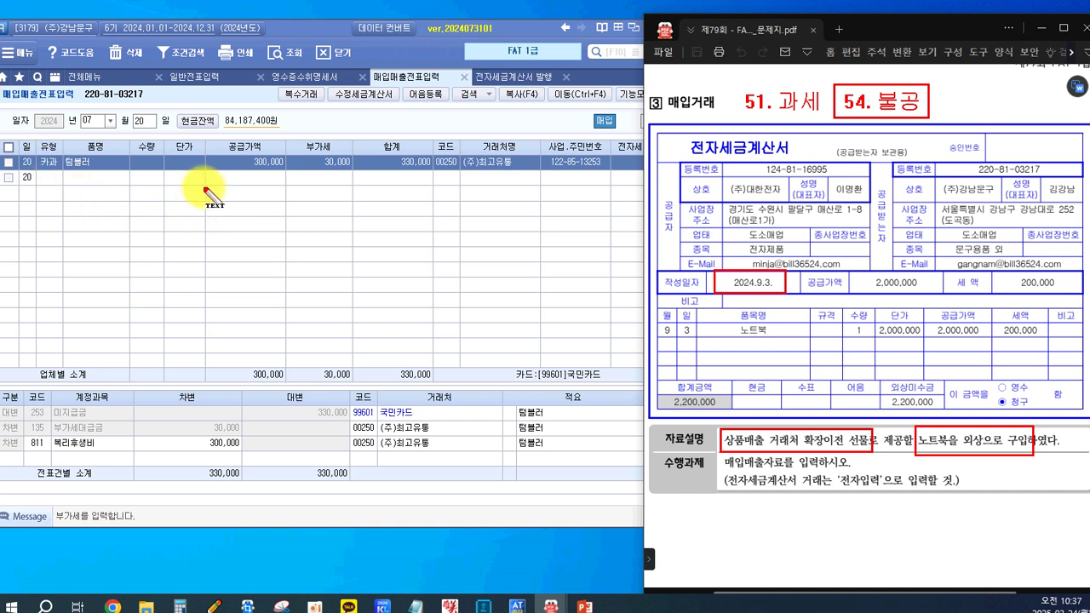
Write the first non-deductible reason over the empty voucher rows: "1. 세금계산서 필요적 기재사항 오류, 누락"
drag(212, 193, 212, 208)
drag(78, 197, 78, 213)
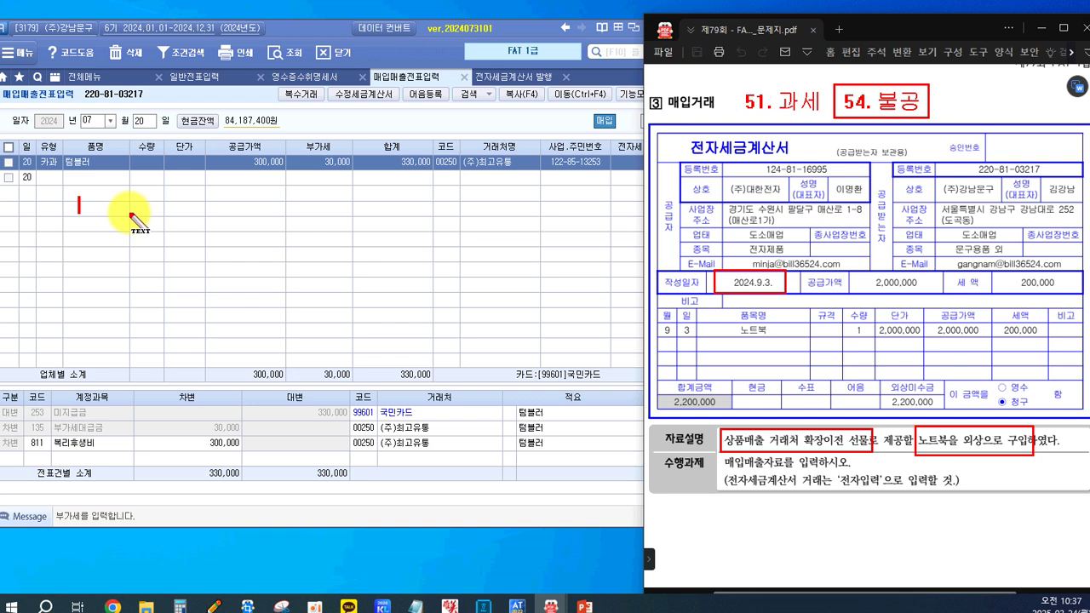
text(1)
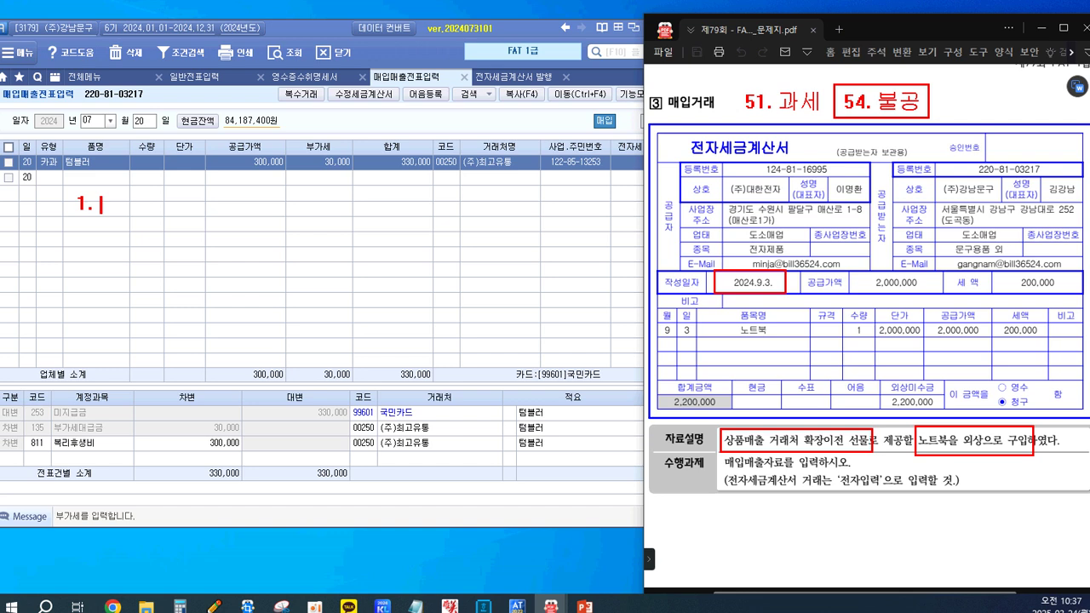
text(. 세금계)
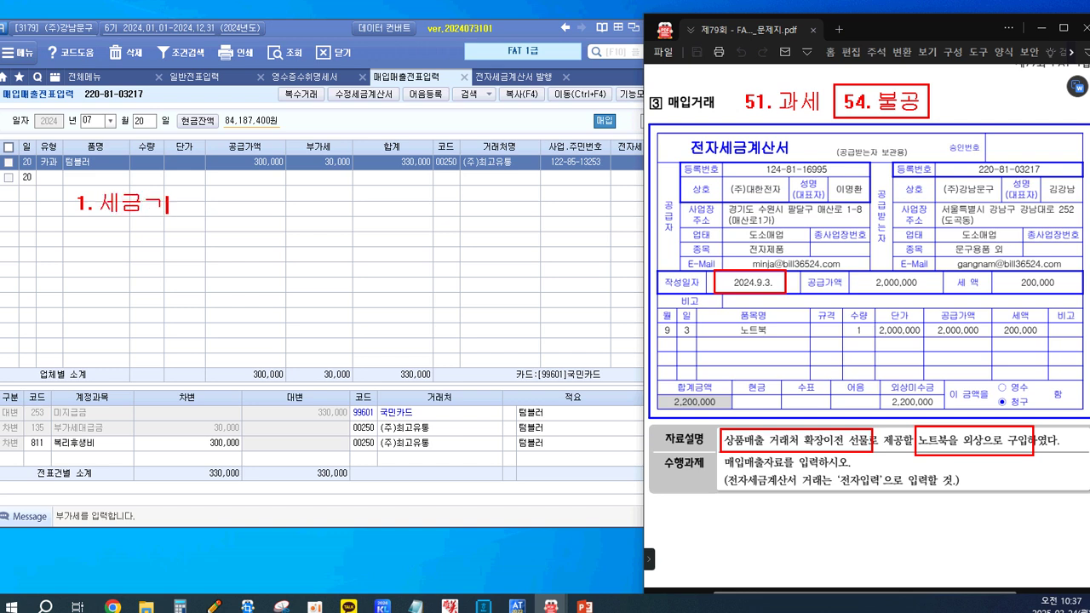
text(산서)
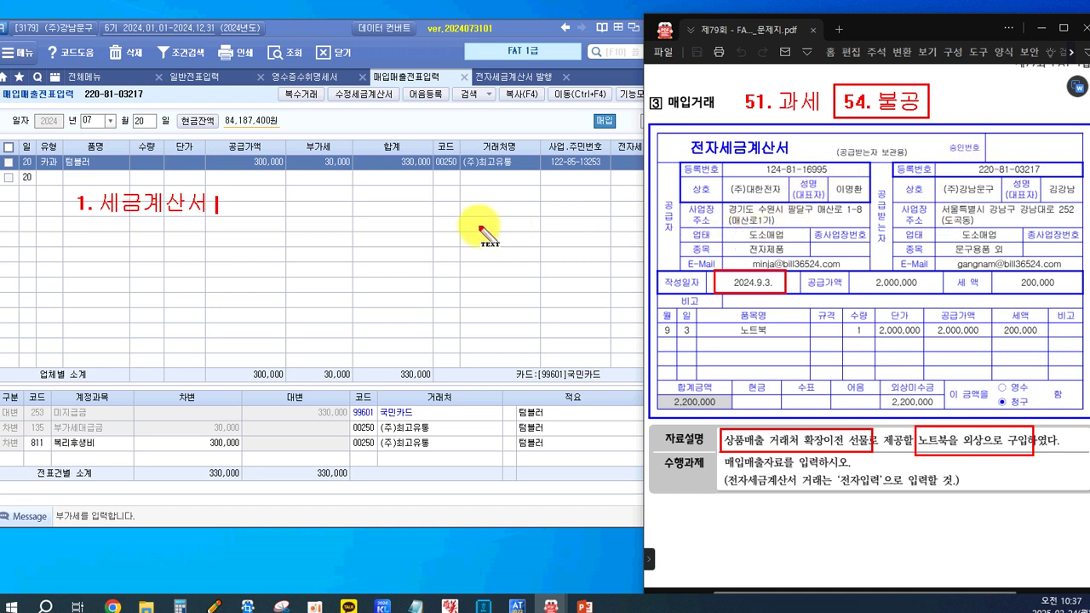
text(필요저)
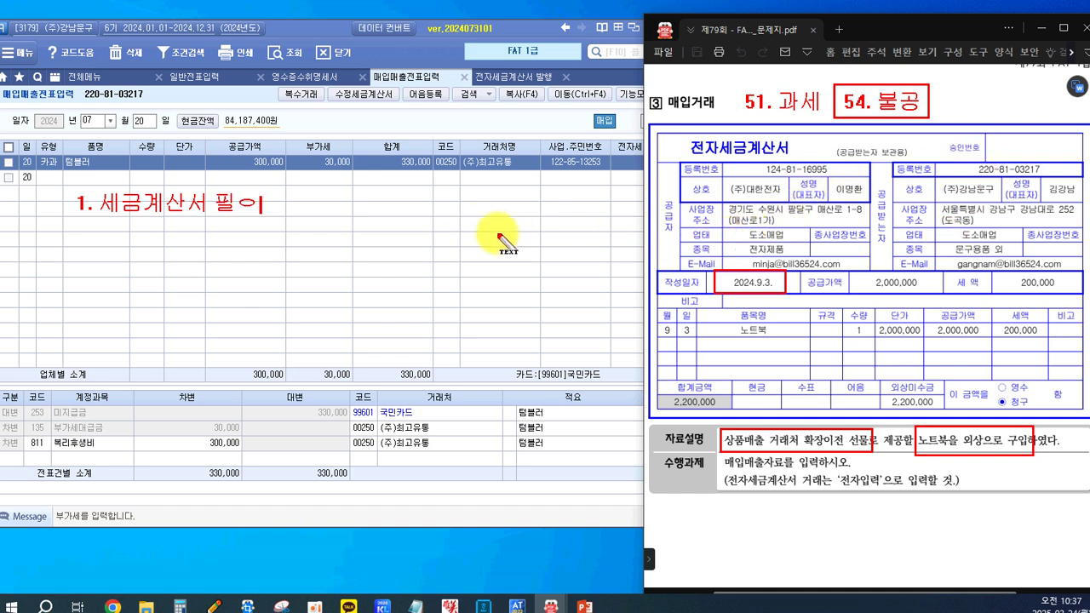
text( 기재사하ㅇ)
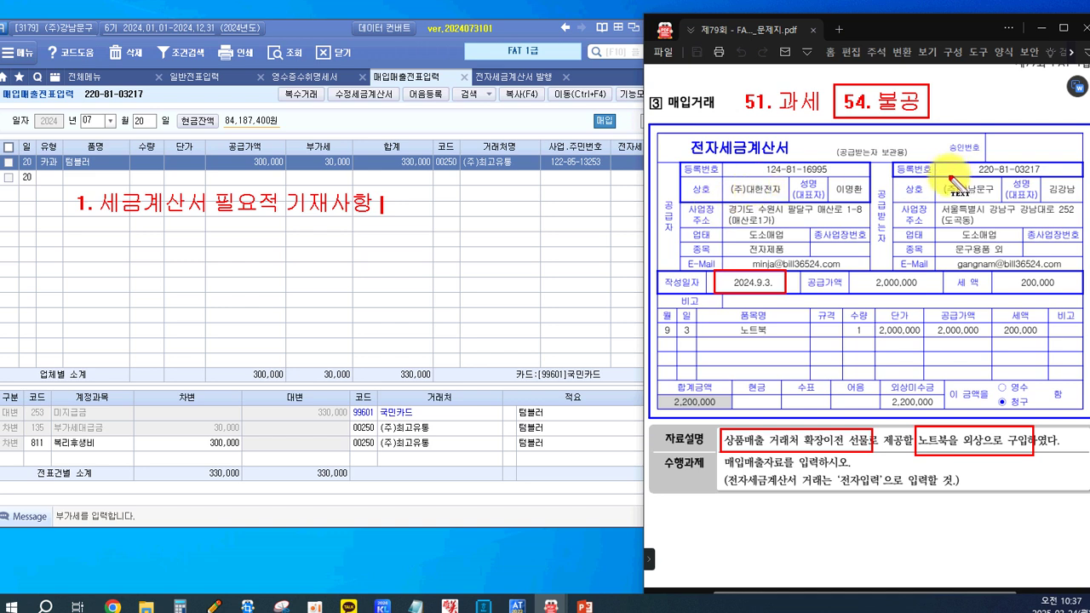
text(오류)
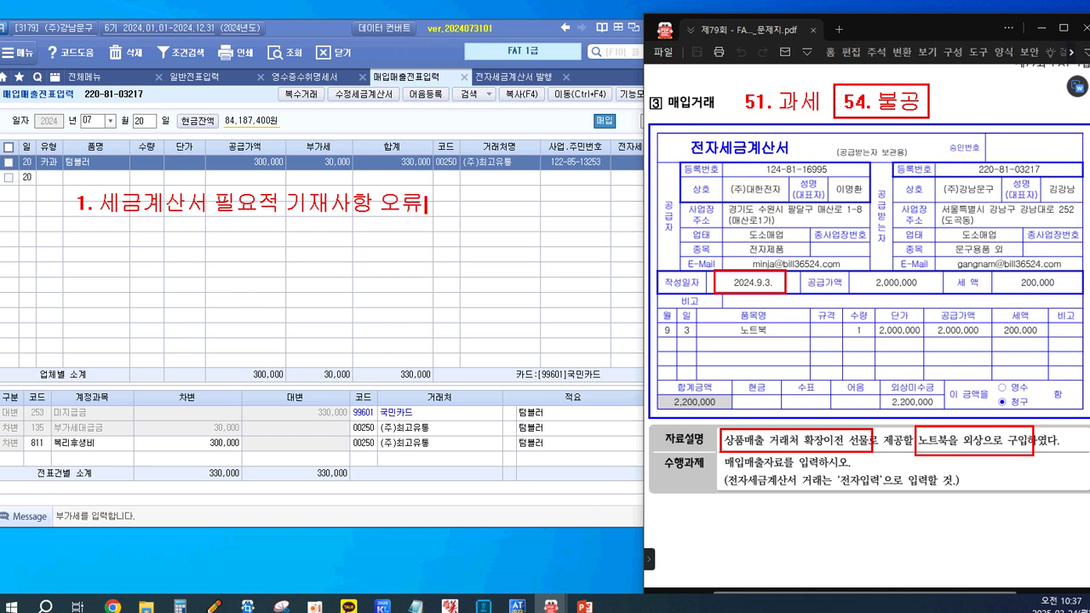
text(, 눌락)
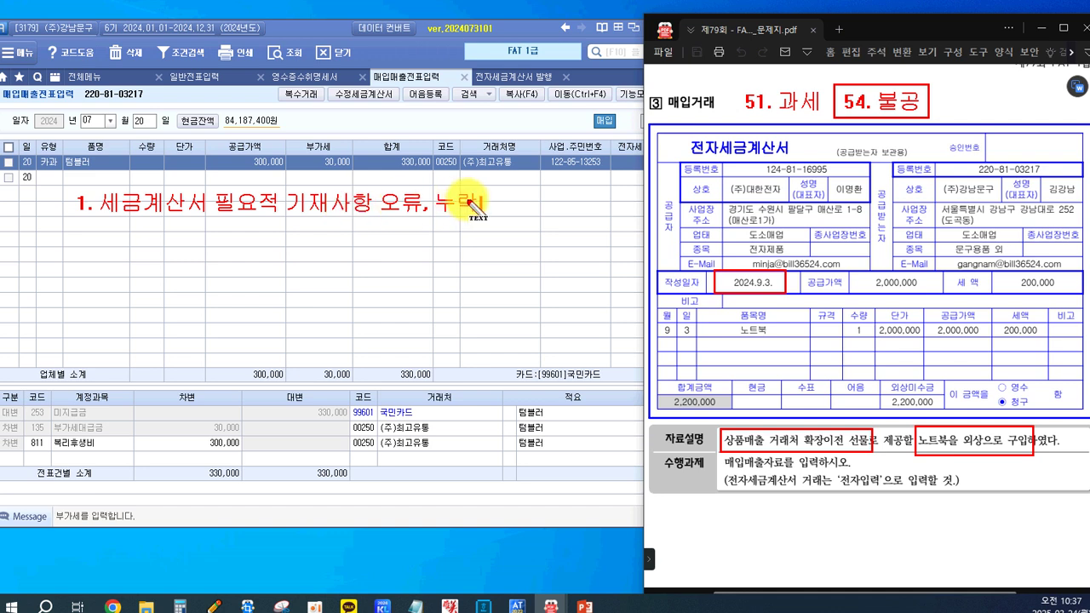
Add the second non-deductible reason below the first: "2. 사업무관 -> 사장님 개인목적...."
key(Return)
key(Return)
text(2.)
text( 사업무고)
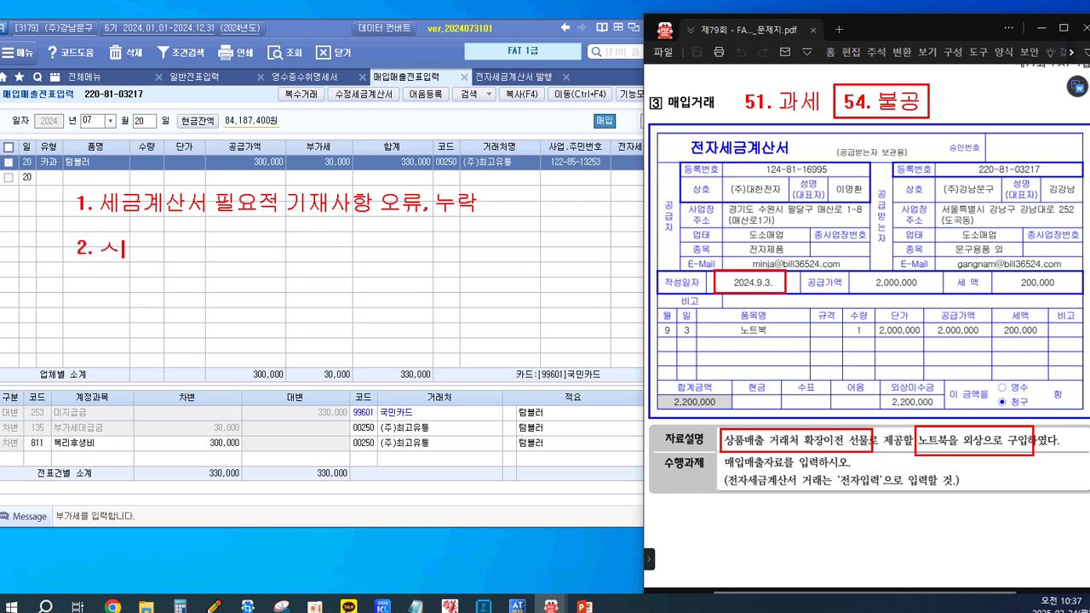
text(ㅏㄴ)
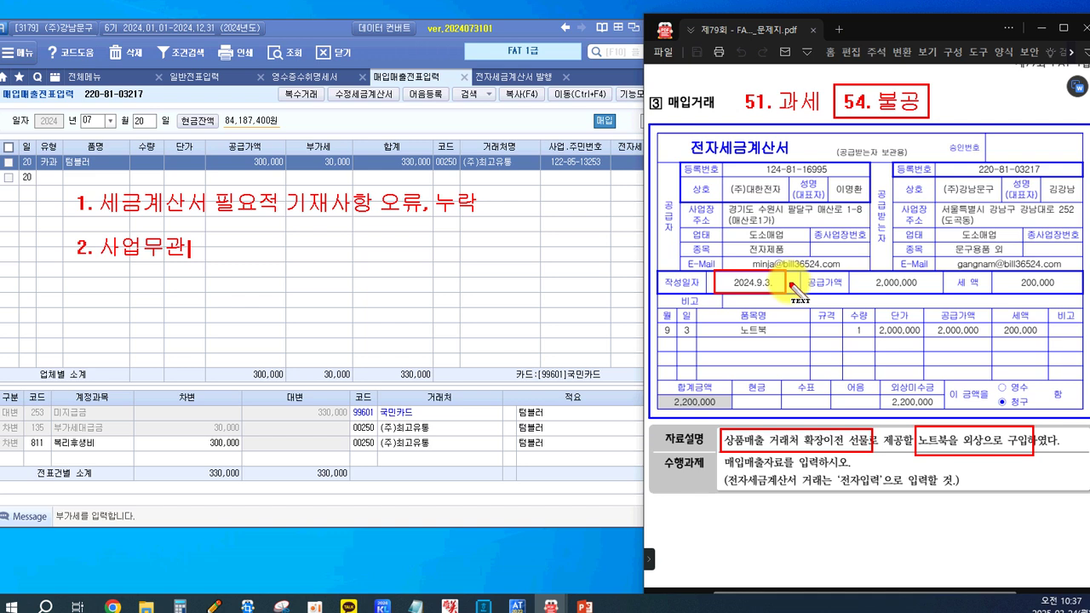
text( ->)
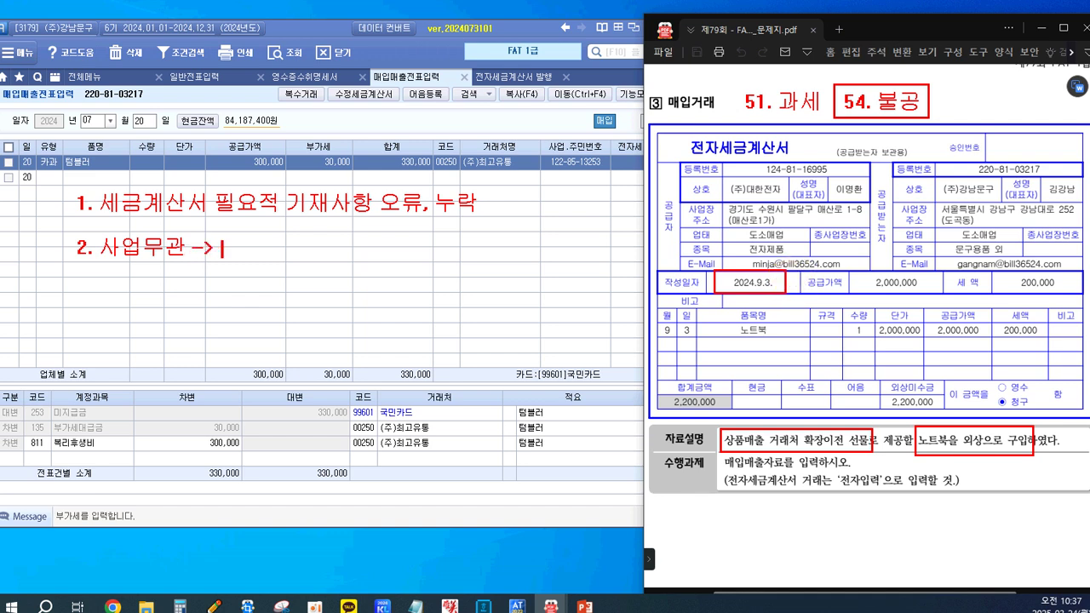
text( 사장니)
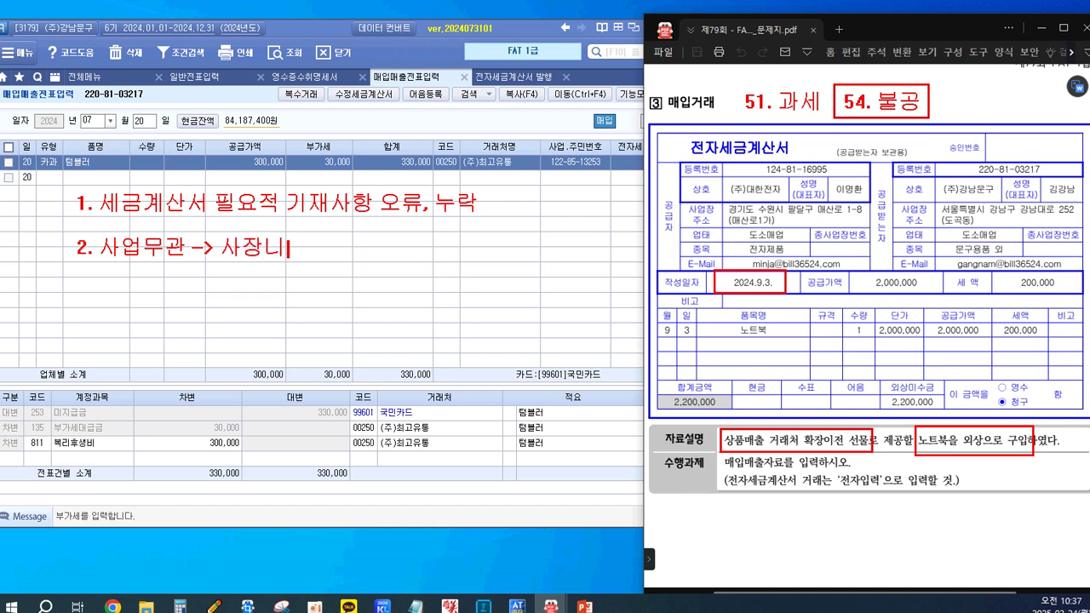
text( 개이)
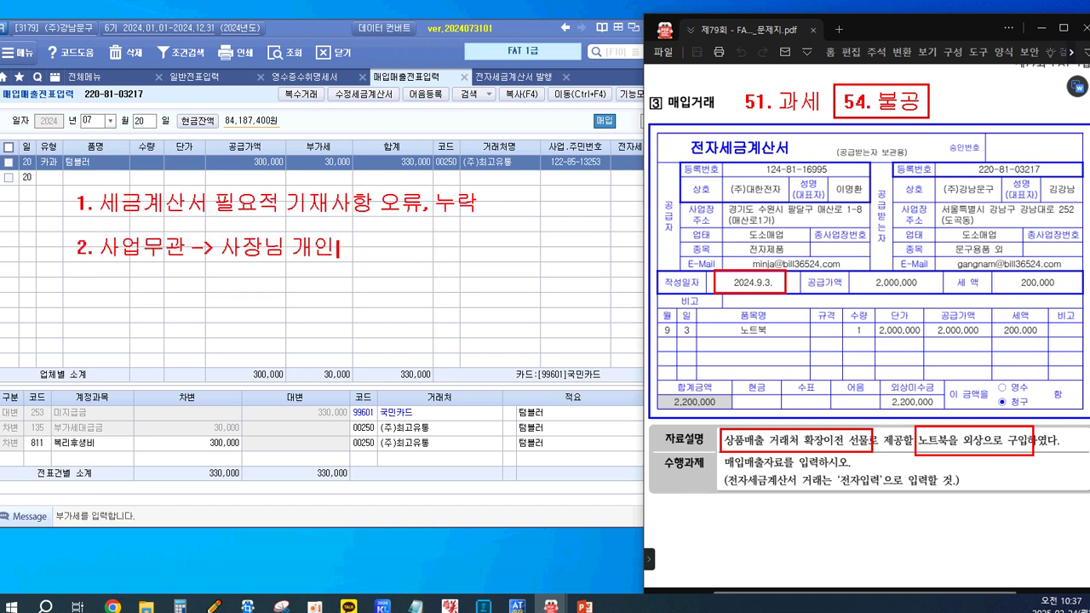
text(목적....)
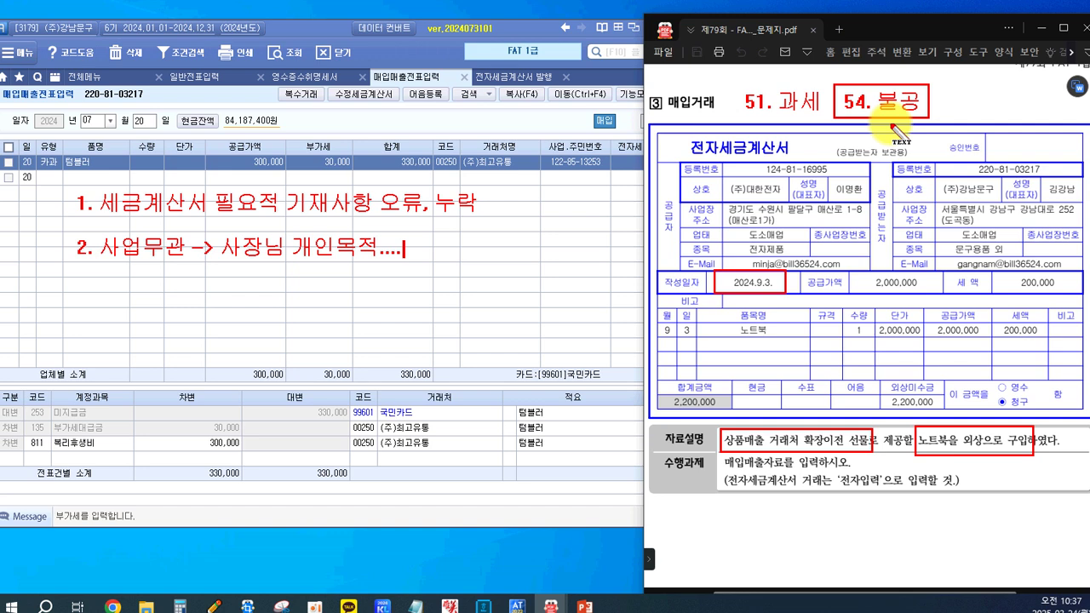
Add the third non-deductible reason: "3. 1,000cc(경차) 개별소비세 부과대상 소형승용차 취득,유지, 사용..."
key(Return)
text(3. )
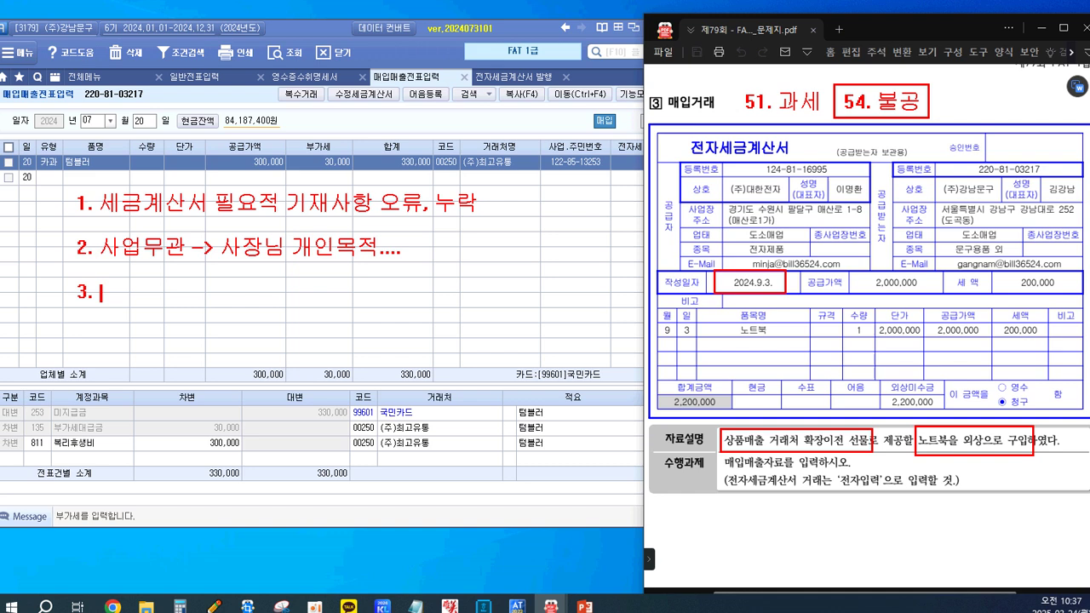
text(1,000cc)
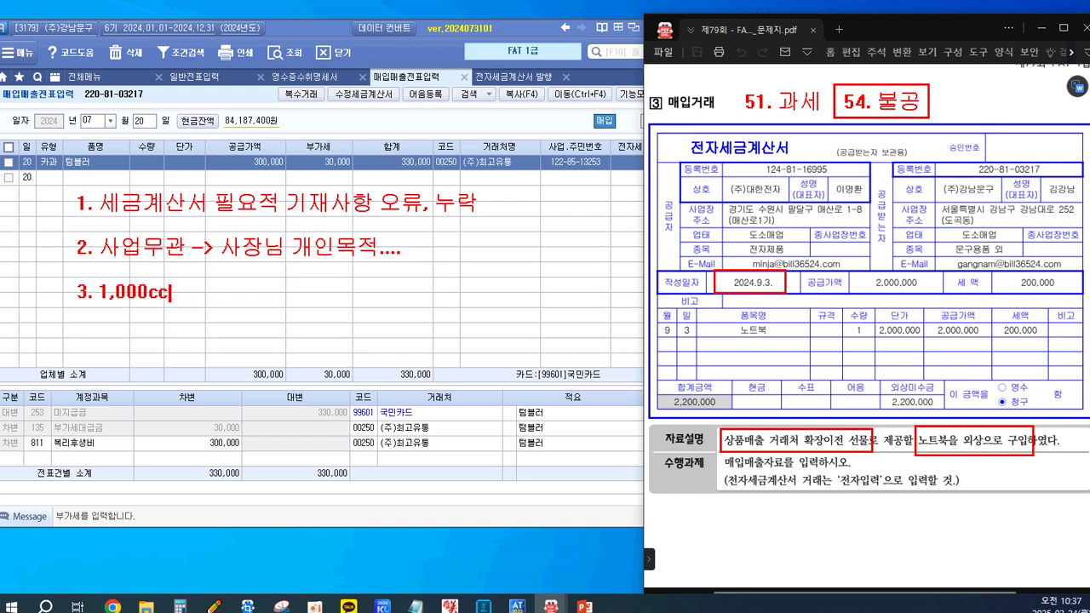
text([경차)
text() 개별소)
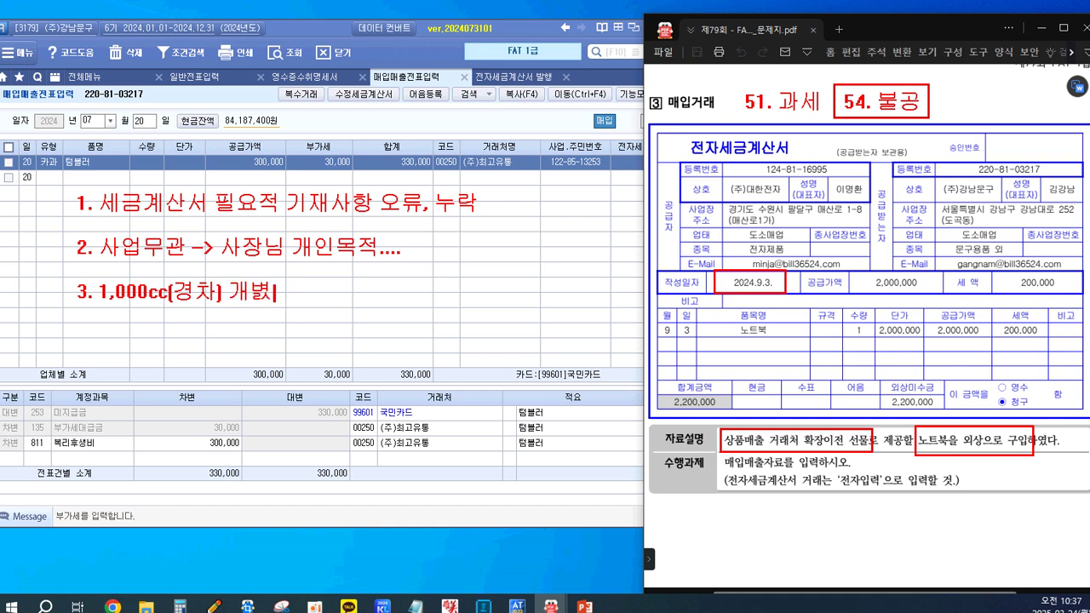
text(비세 )
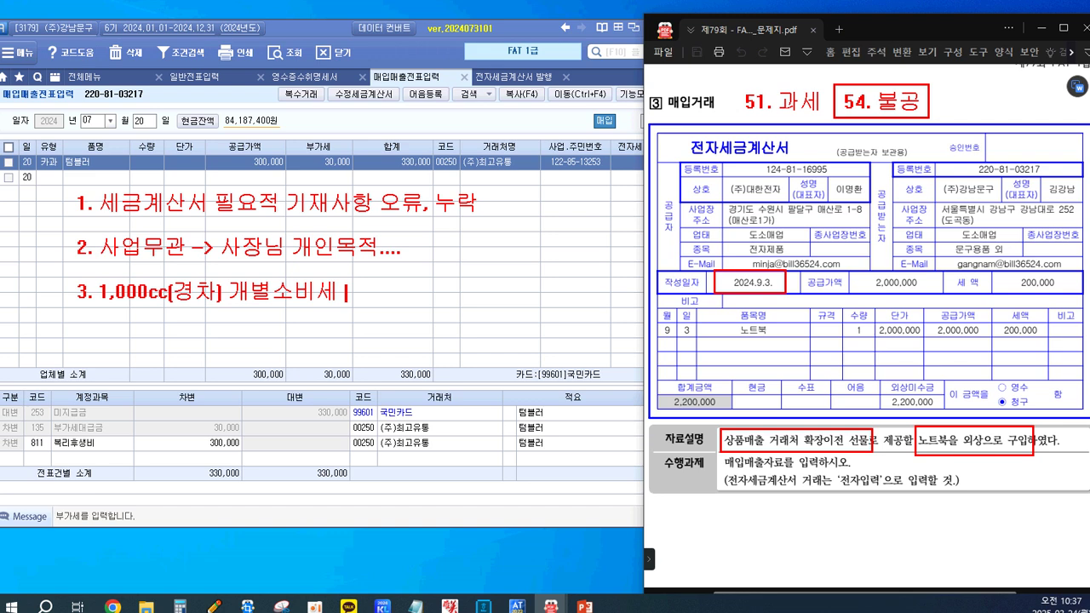
text(부과대사)
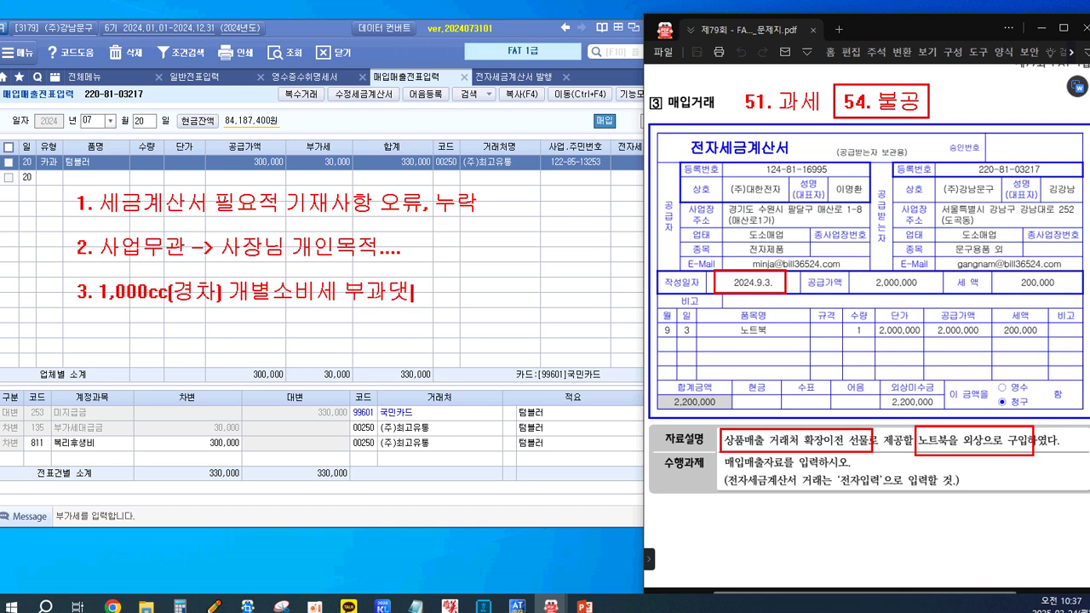
text(ㅇ 소형스)
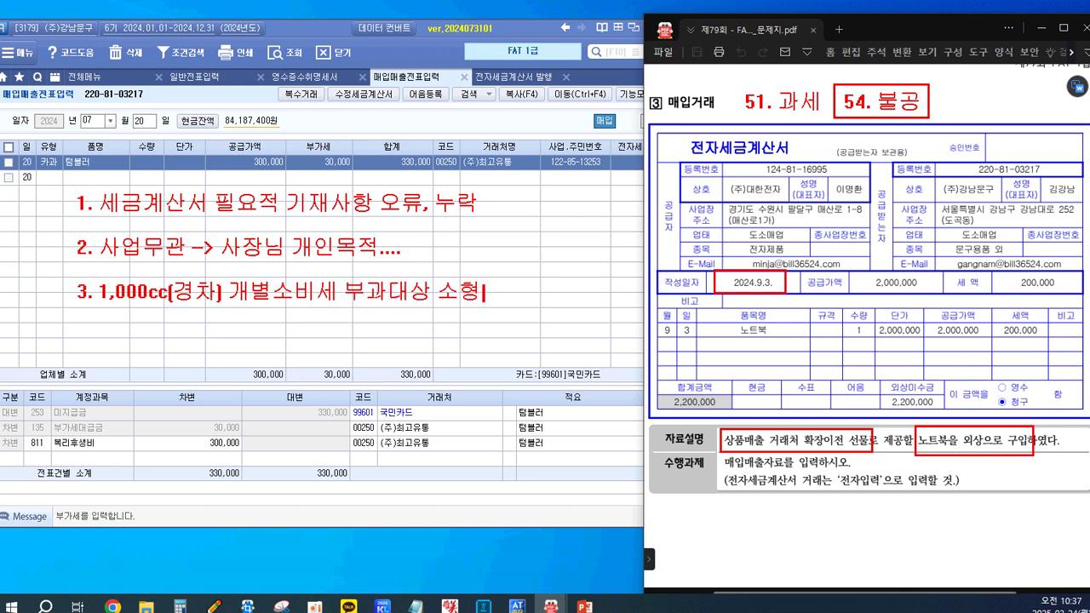
text(ㅇ용차 )
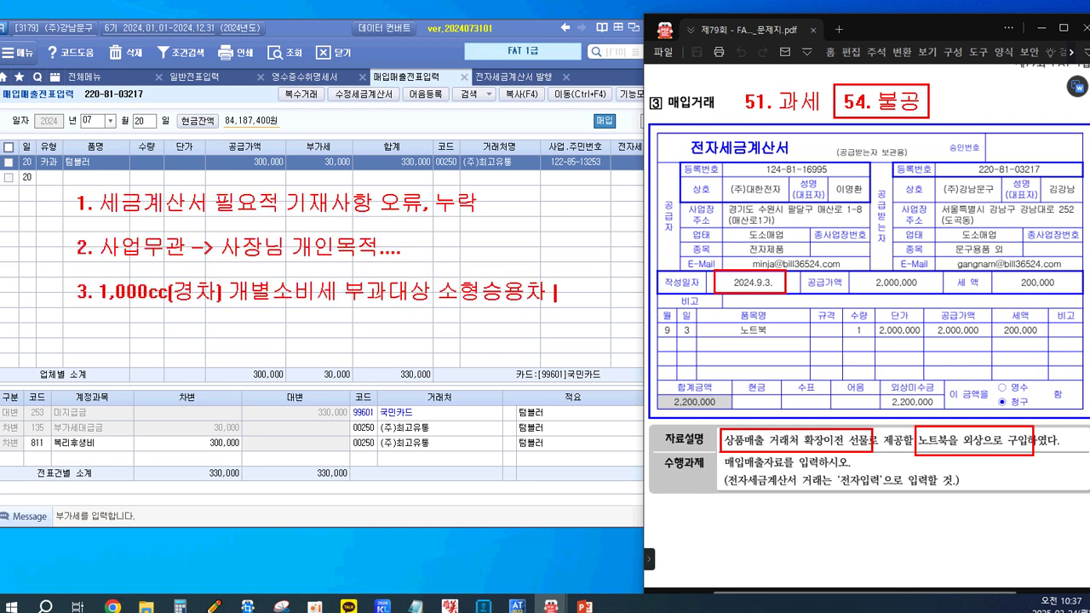
text(취득,유지)
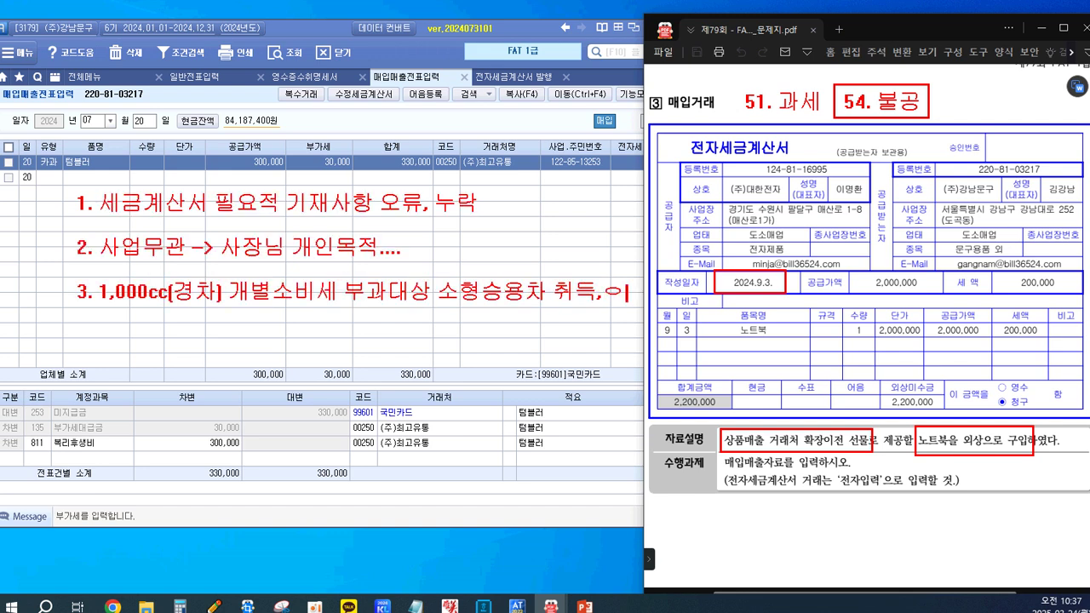
text(, 임)
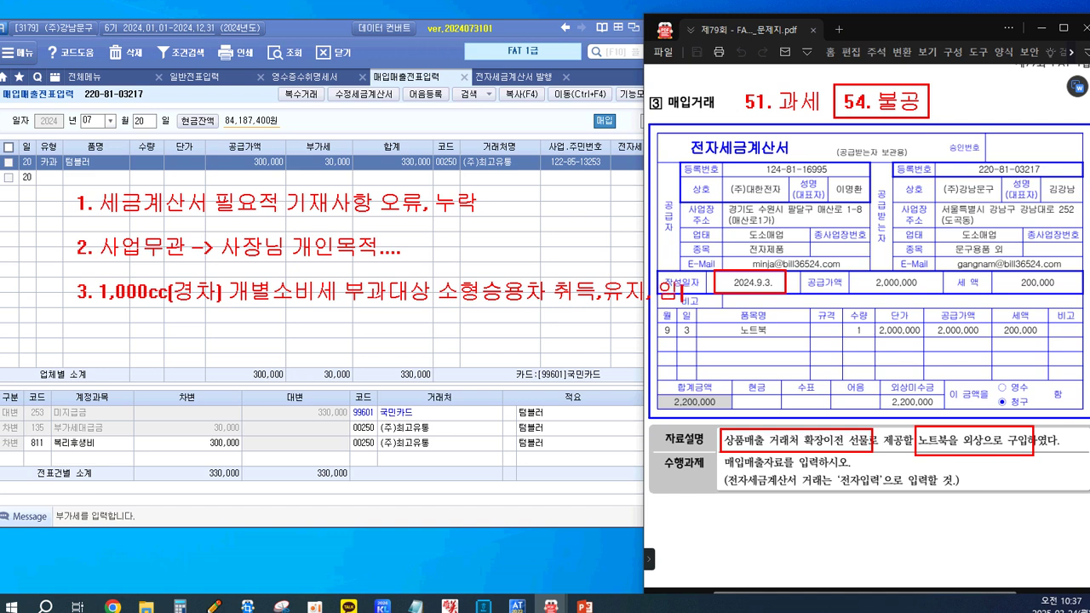
key(BackSpace)
text(사용...)
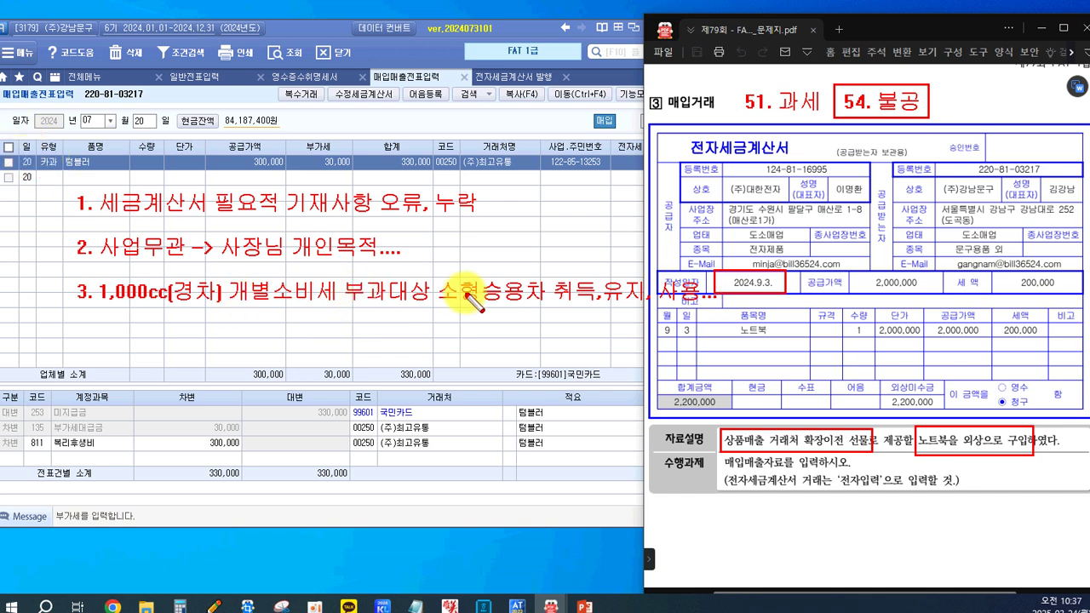
Box "소형승용차" and "경차" in the third reason, and add reasons "4. 접대비..", "5. 면세 사업 ..." and "6. 토지 ...."
drag(438, 275, 548, 309)
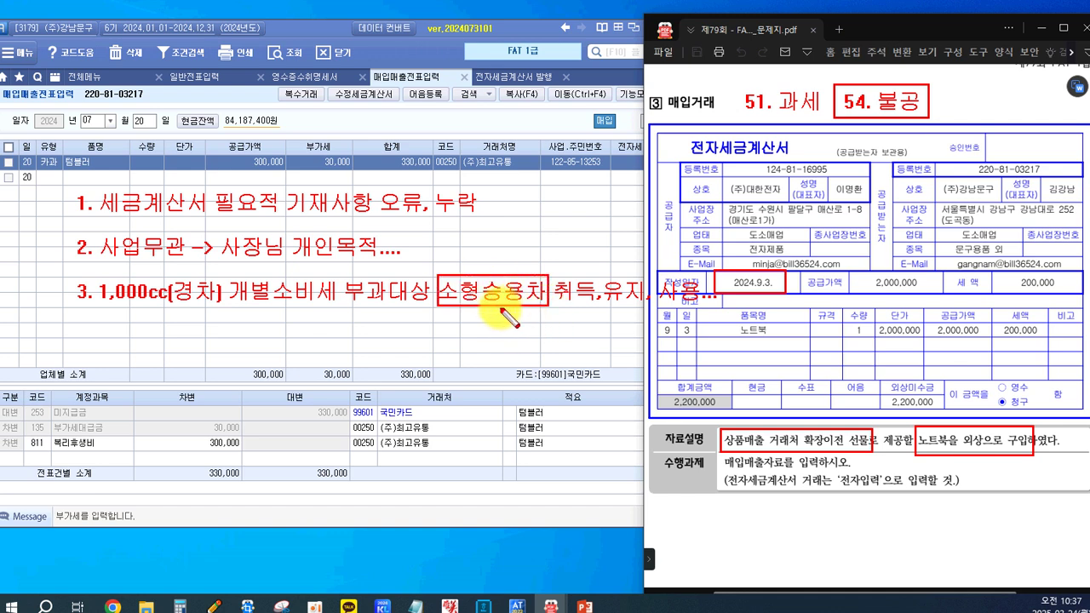
drag(170, 275, 221, 304)
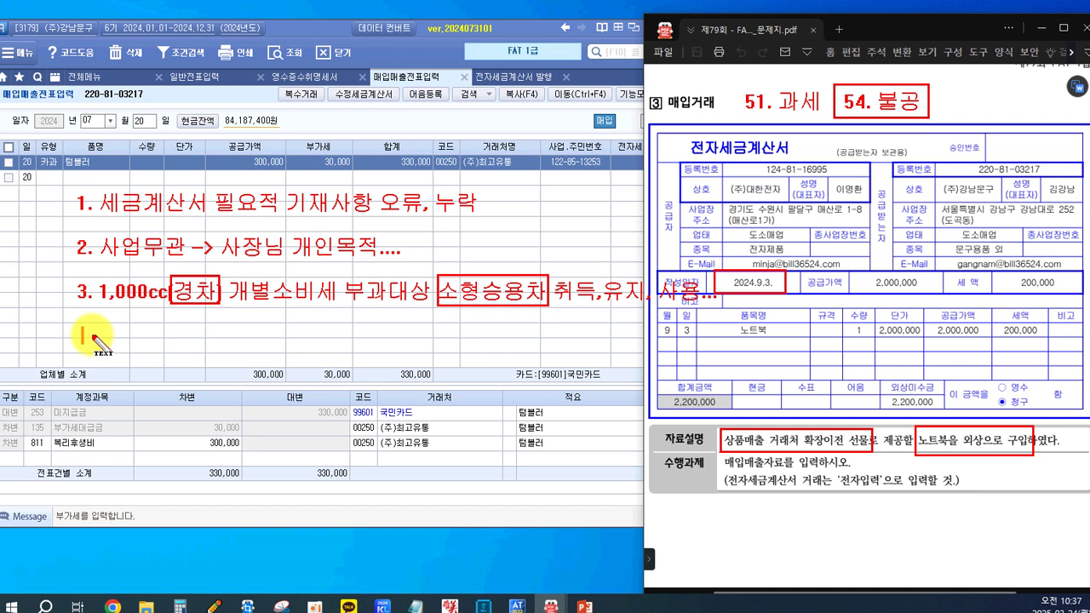
text(4. 접대비..)
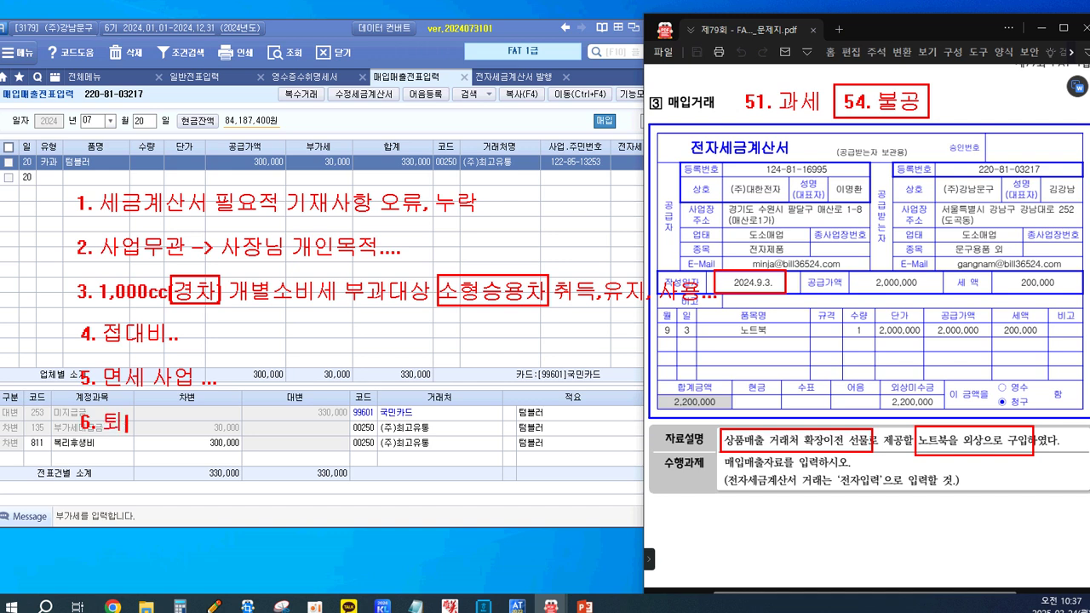
text(지 ....)
Box reason "4. 접대비.." and the invoice's 공급가액, 세액 and 외상미수금 amounts
mouse_move(64, 314)
mouse_down()
mouse_move(137, 345)
mouse_move(193, 353)
mouse_up()
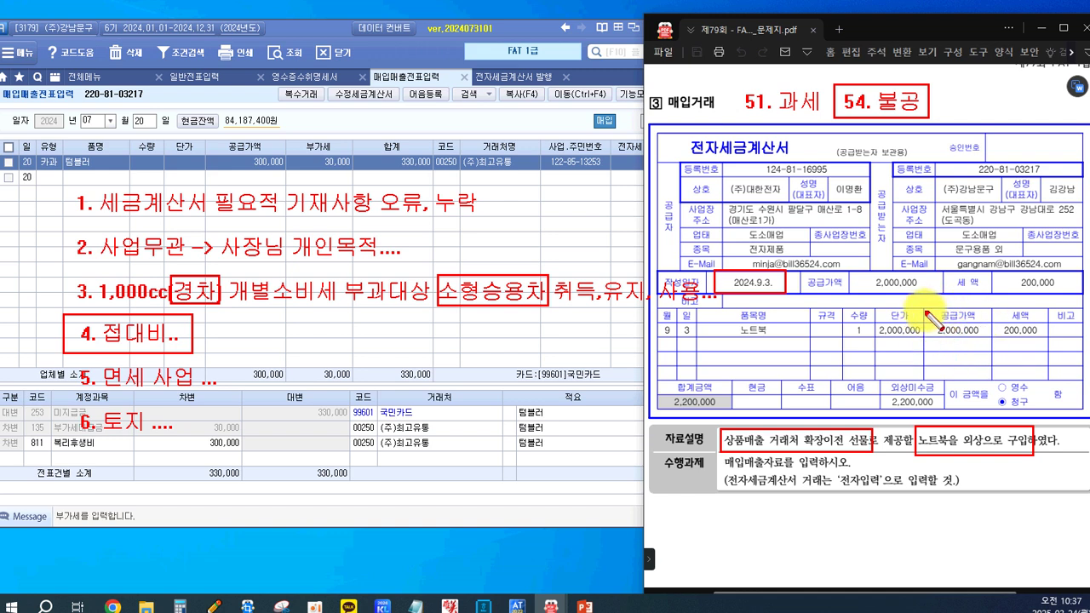
drag(924, 307, 1049, 337)
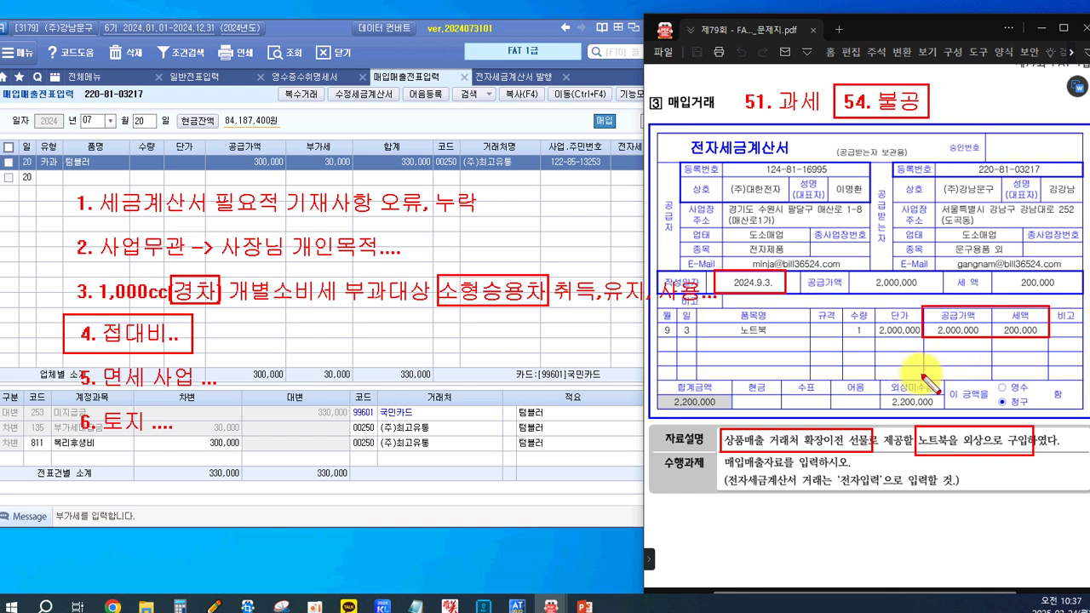
mouse_move(877, 375)
mouse_down()
mouse_move(956, 408)
mouse_move(943, 409)
mouse_up()
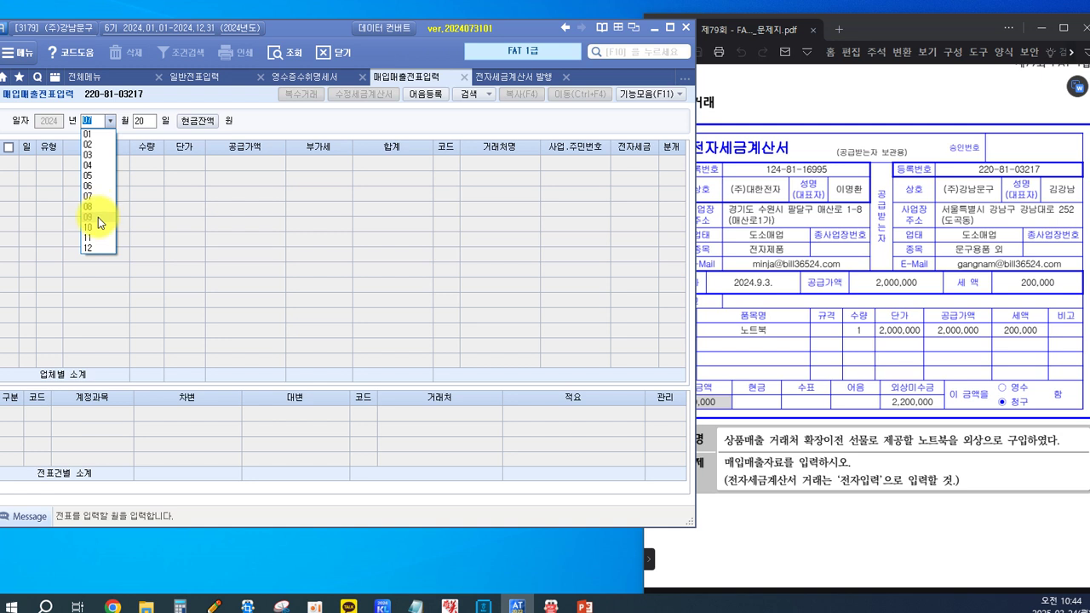
Set the purchase and sales voucher date to month 09, day 03
click(98, 217)
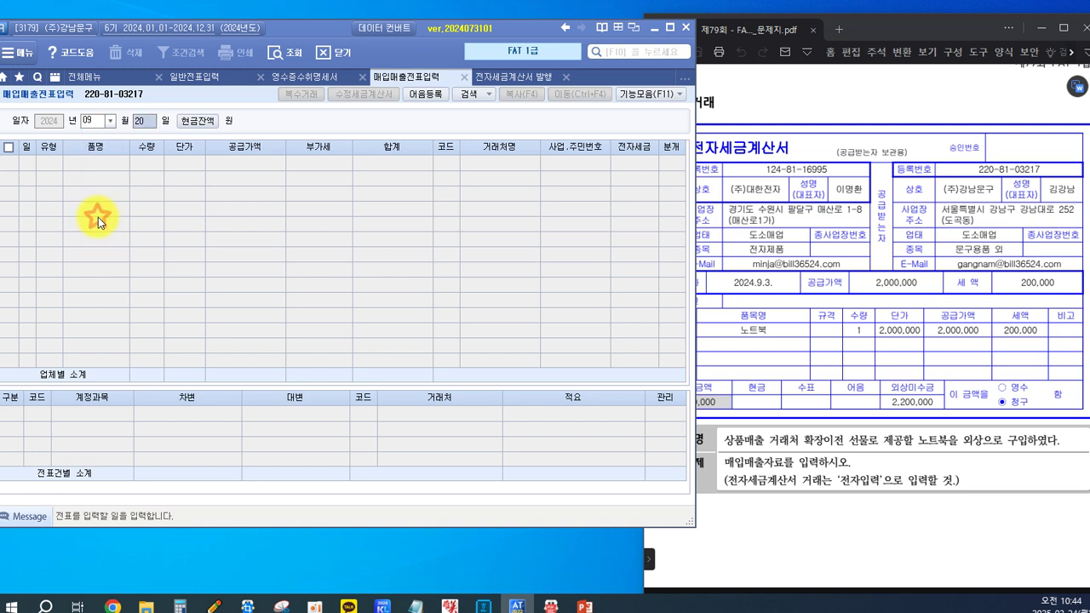
text(03)
key(Return)
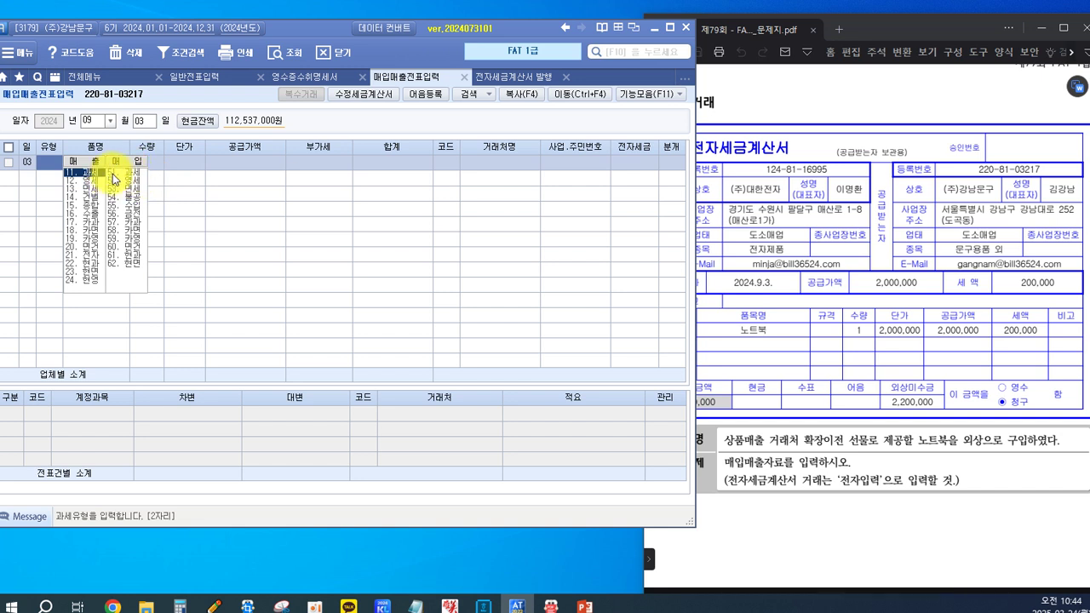
Set the voucher type to 54. 불공 with the non-deduction reason "9. 접대비 관련 매입세액"
click(124, 198)
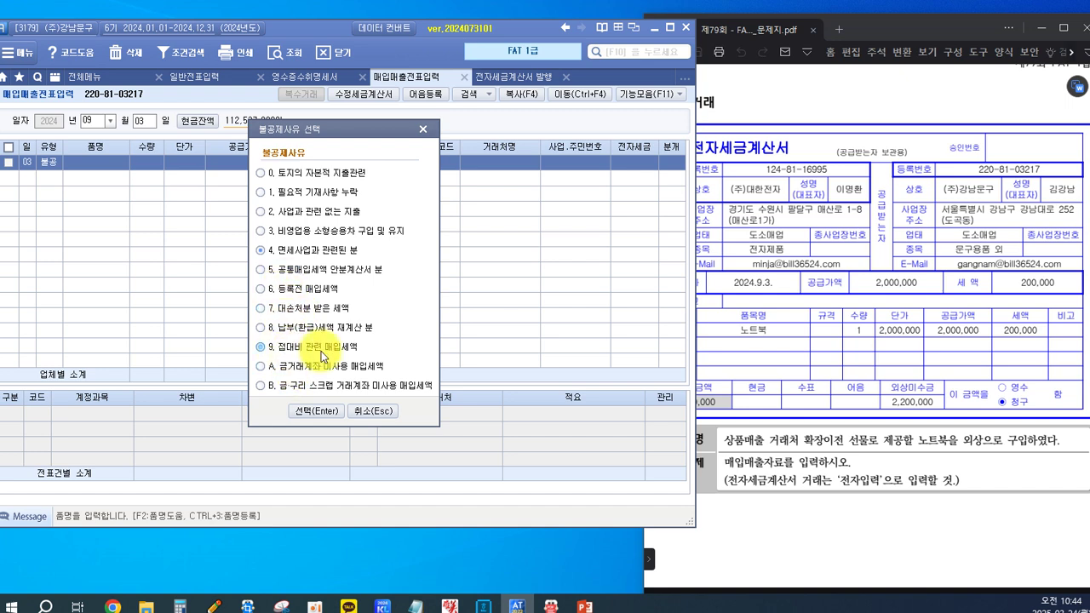
click(260, 347)
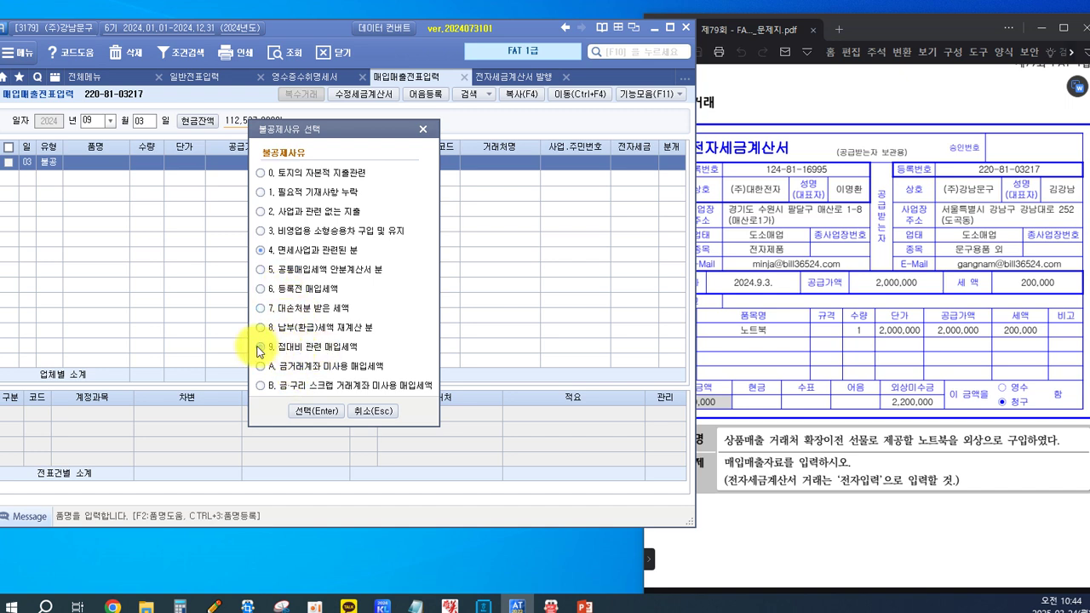
click(304, 411)
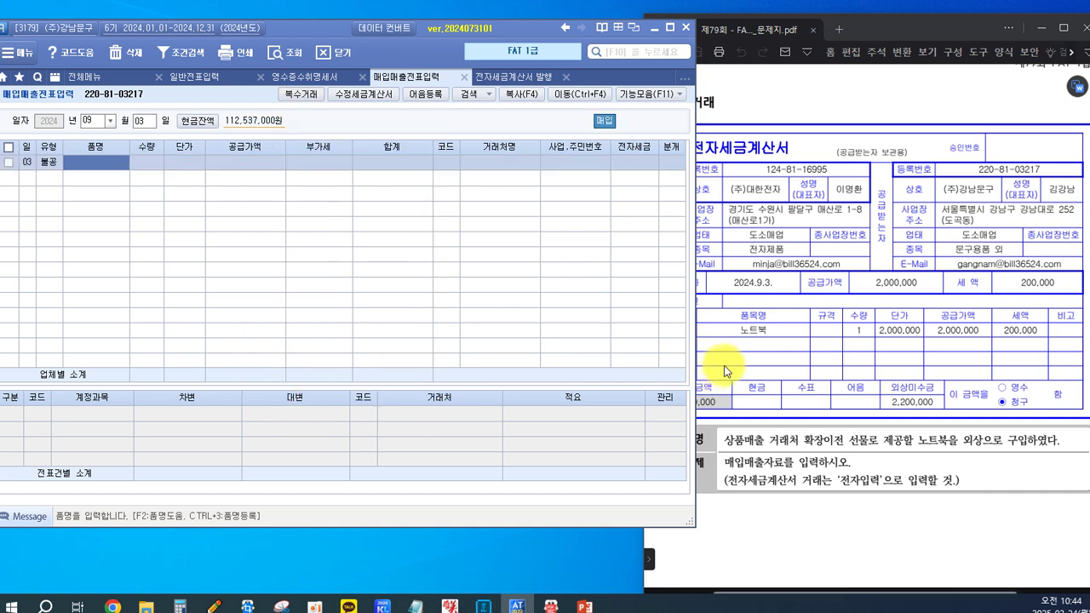
Enter the item 노트북 with quantity 1 and unit price 2,000,000, accepting the calculated supply amount and VAT
text(ㄴ)
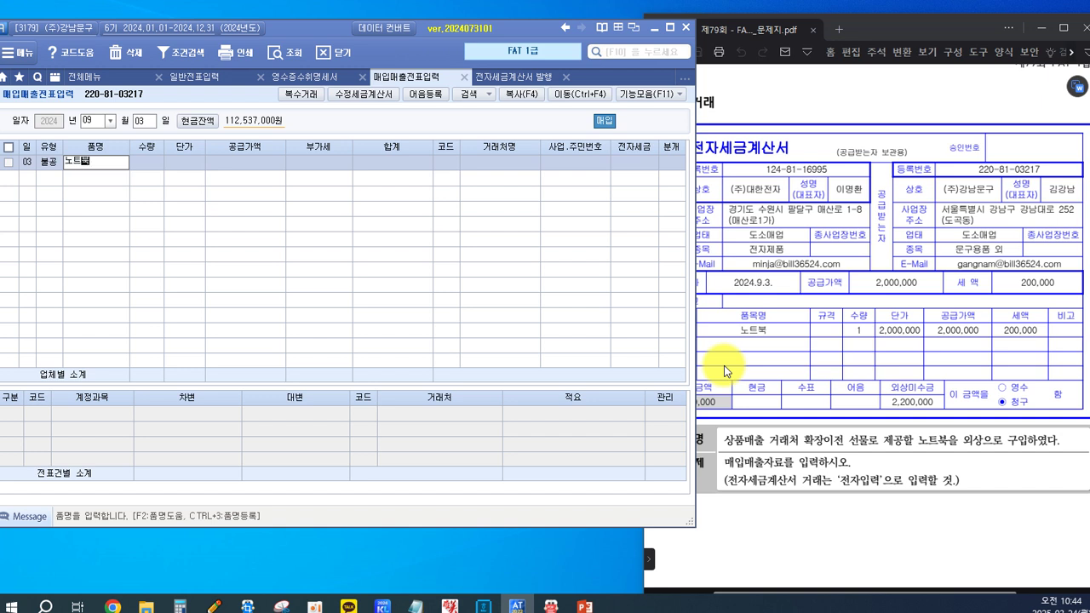
text(ㅗ트북)
key(Return)
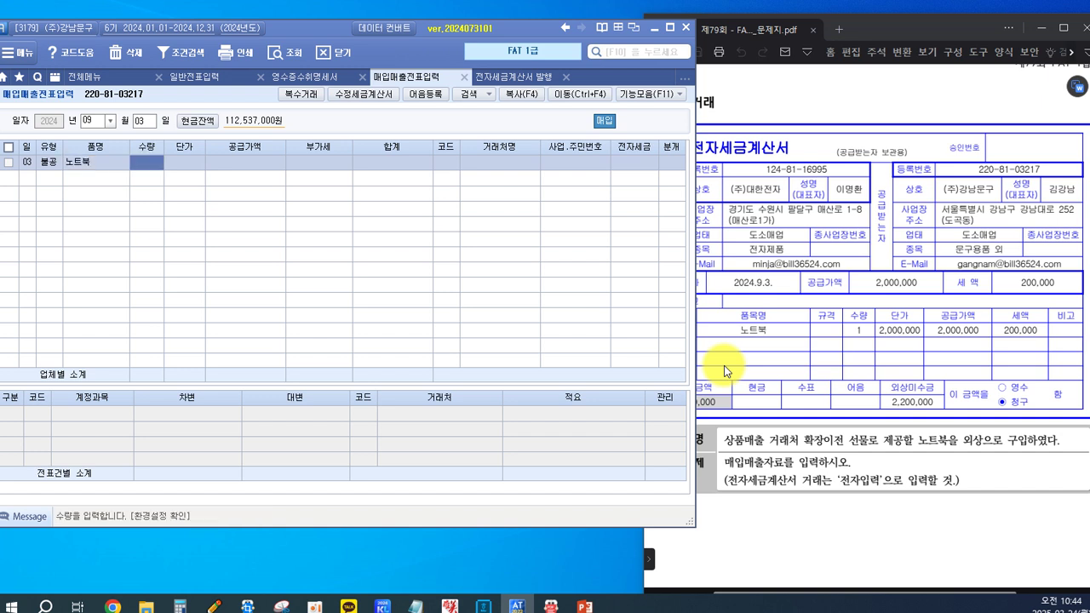
text(1)
key(Return)
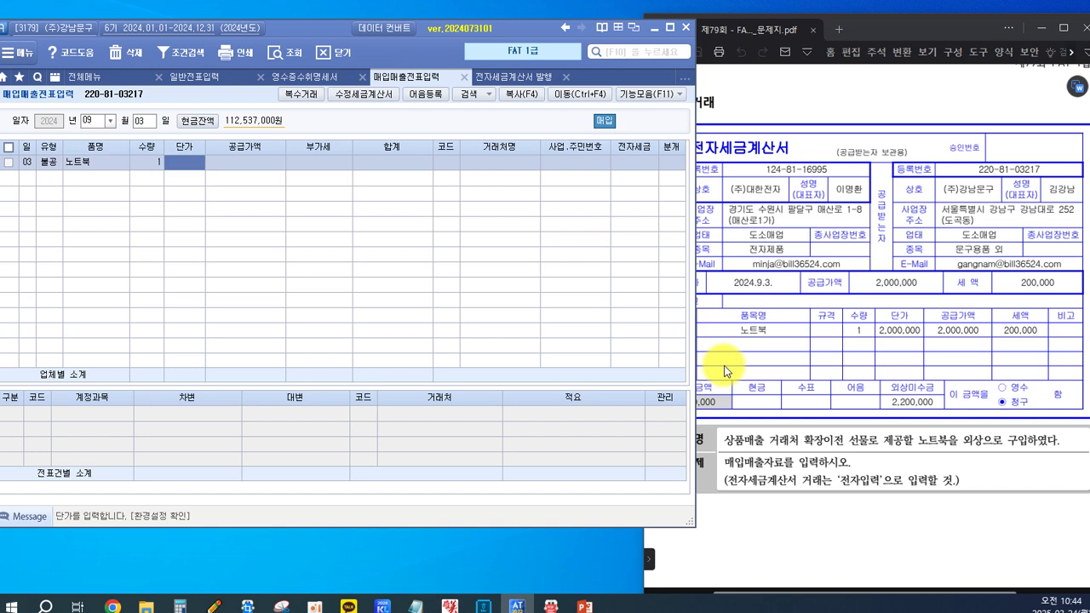
text(2,000,000)
key(Return)
key(Return)
key(Return)
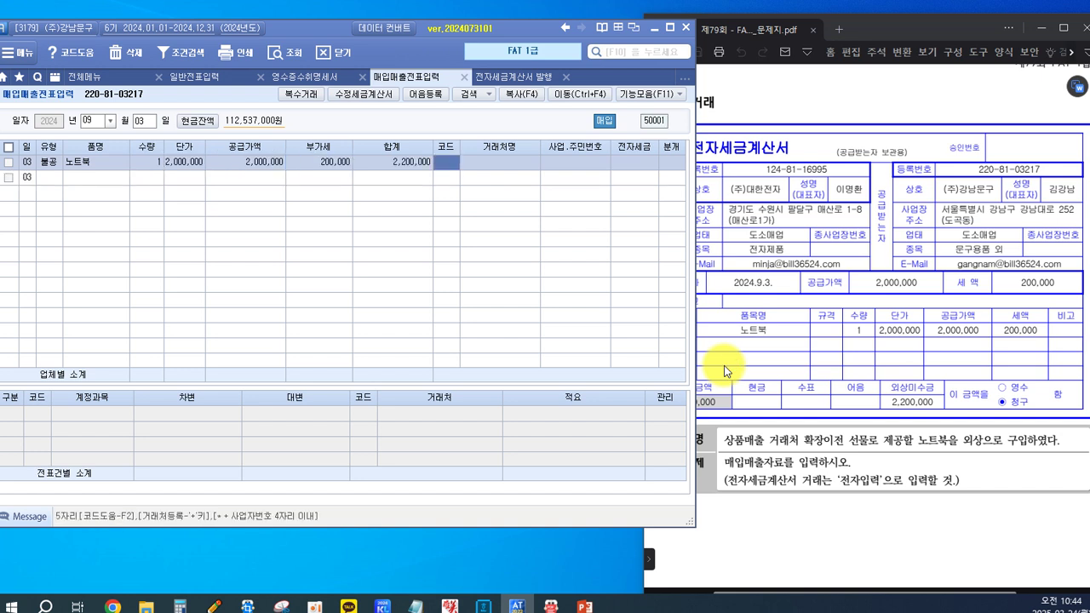
Look up "대한" in the trading partner codes and assign (주)대한전자 as the supplier
key(F2)
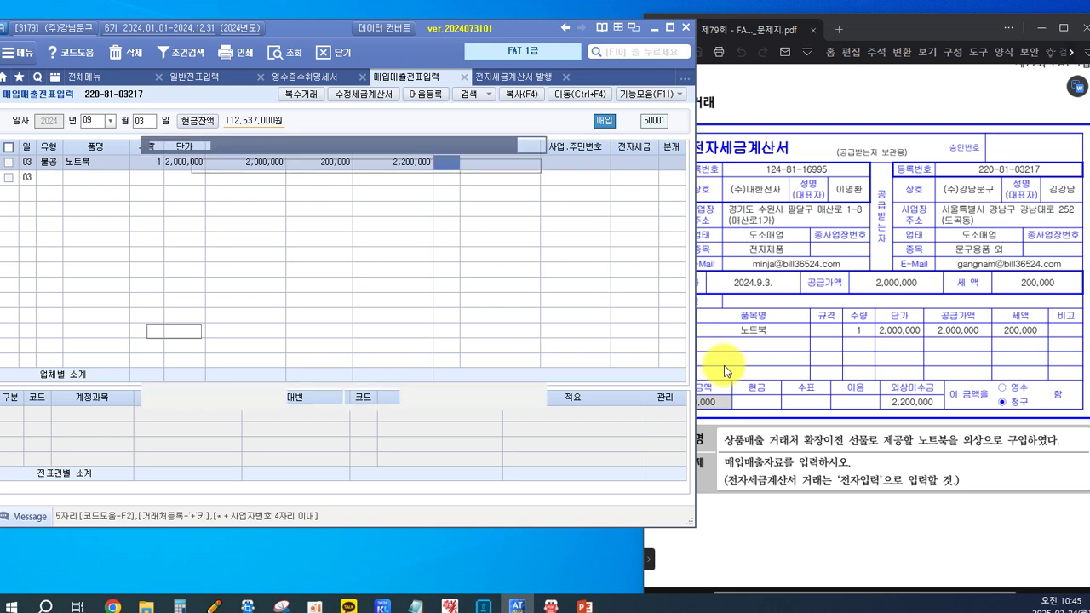
text(대한)
key(Return)
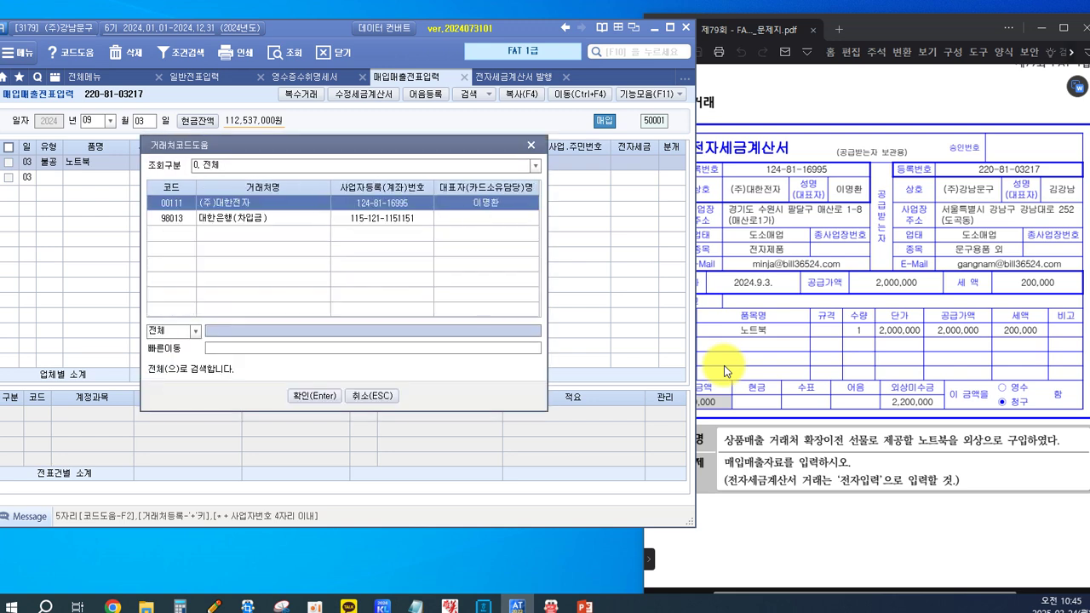
key(Return)
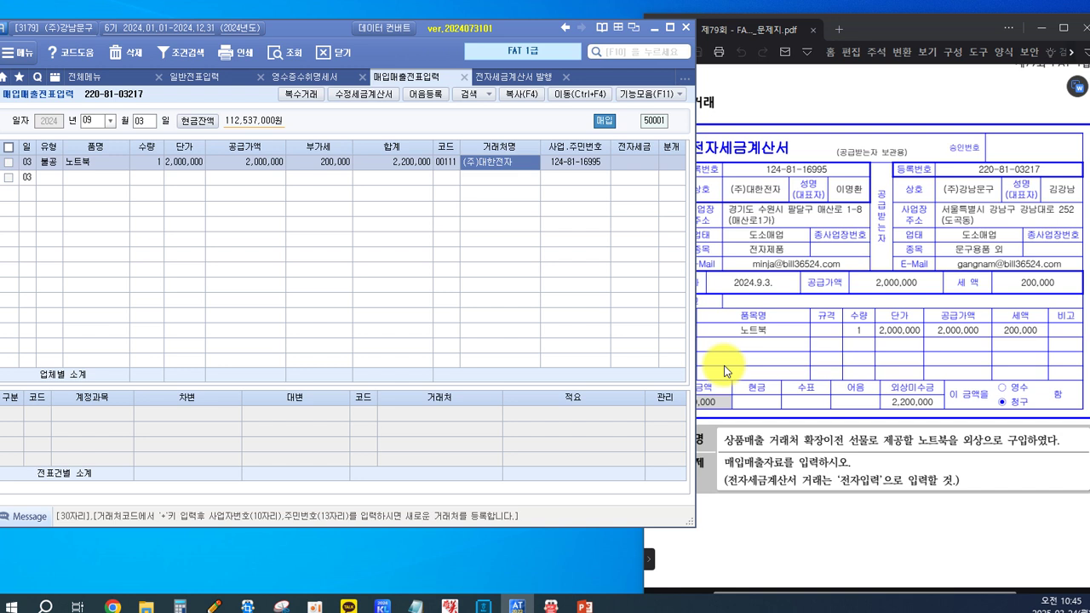
key(Return)
Mark the notebook purchase as 전자입력 and set its journal entry type to 혼합
text(1)
key(Return)
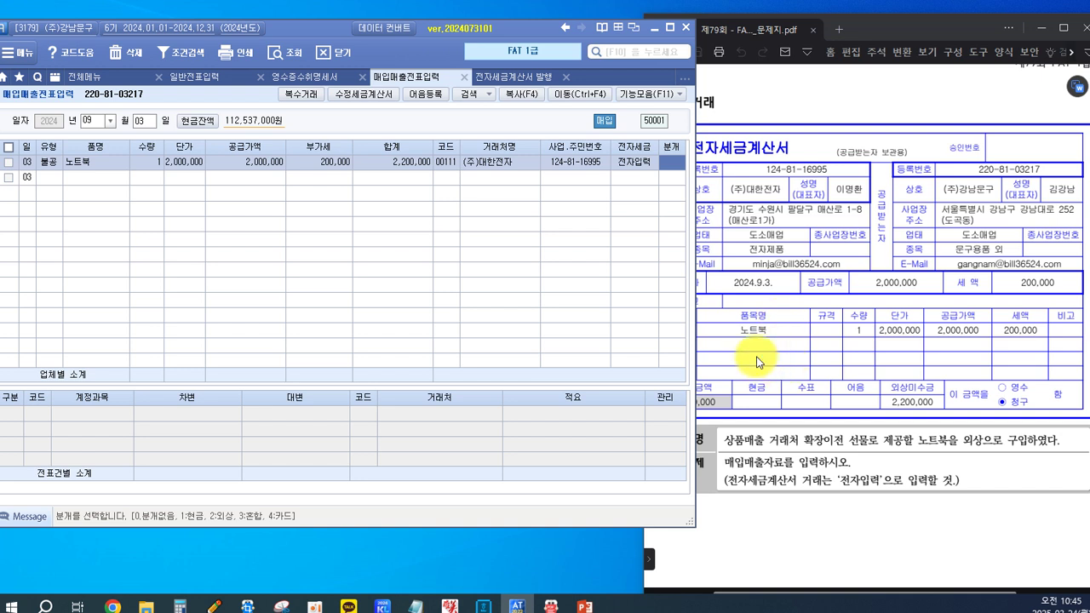
text(3)
key(Return)
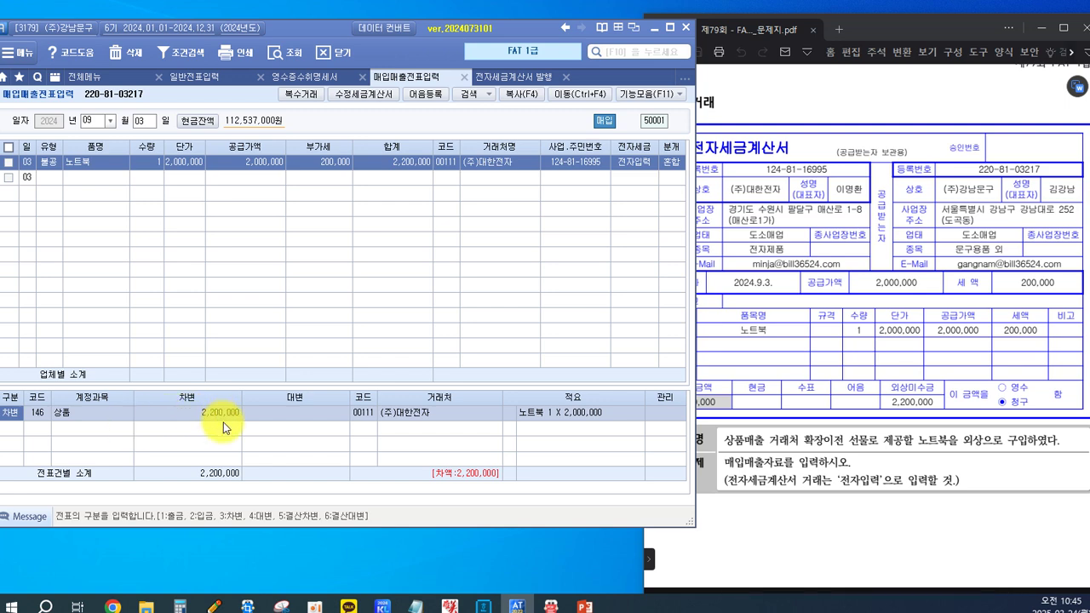
Change the debit line's account to 813 접대비(기업업무추진비), found by searching the account codes for "접대"
key(Return)
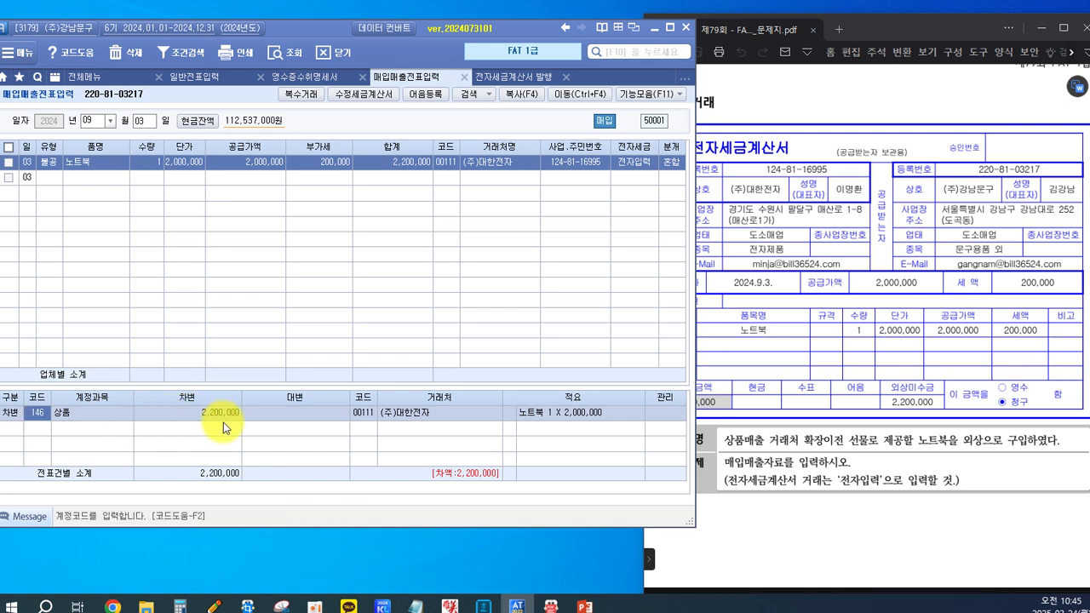
key(F2)
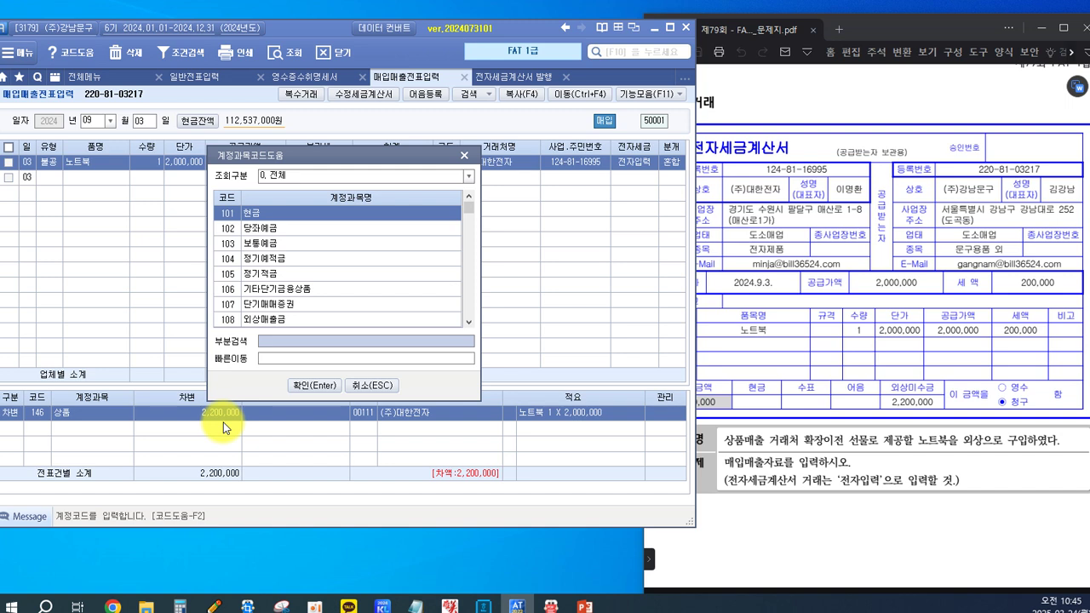
text(접대)
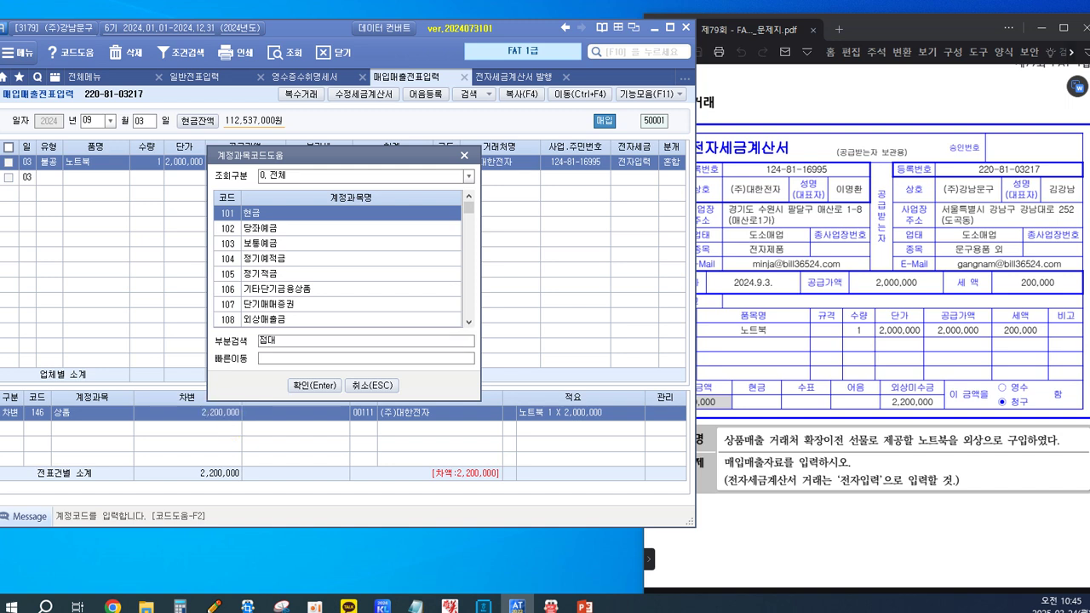
key(Return)
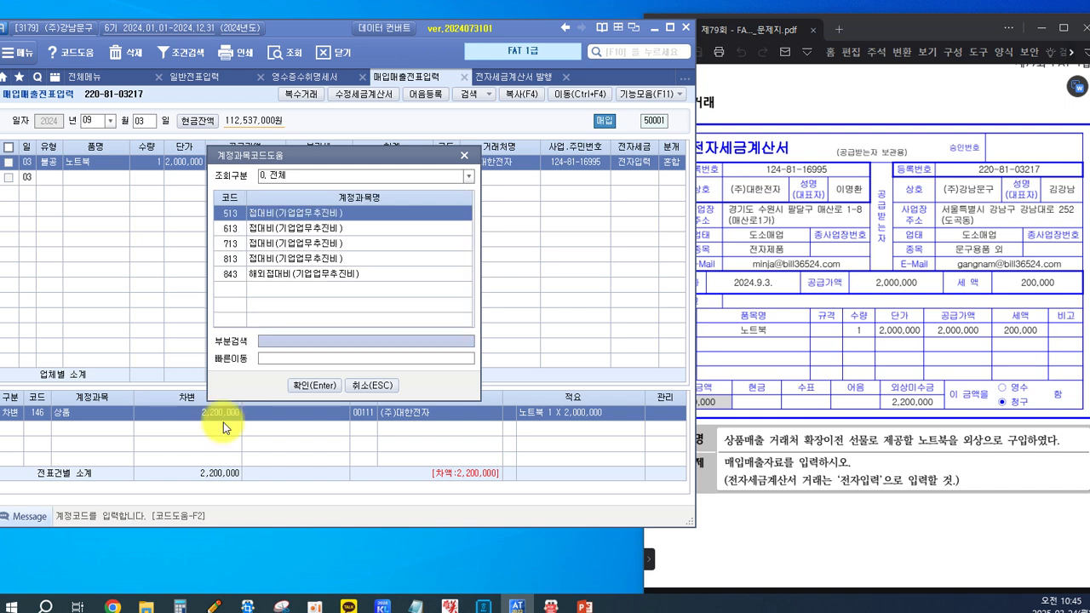
key(Down)
key(Down)
key(Down)
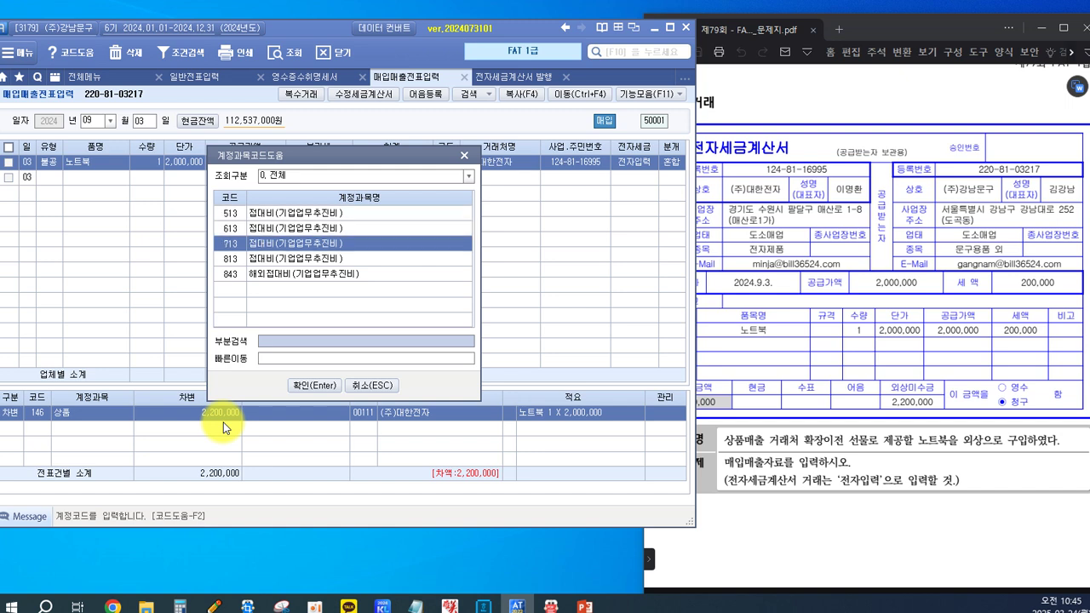
key(Return)
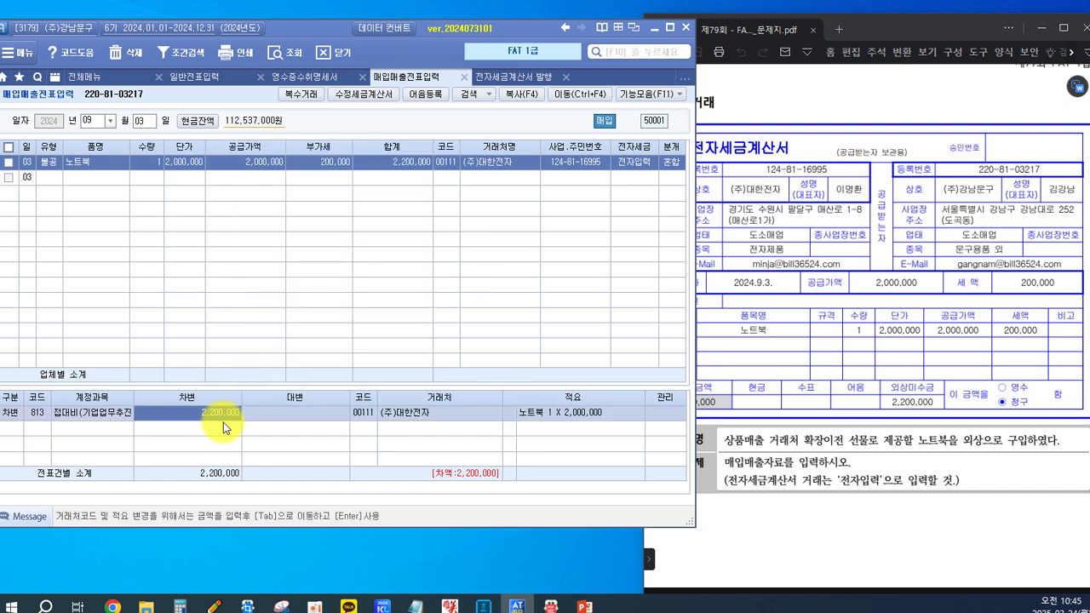
key(Return)
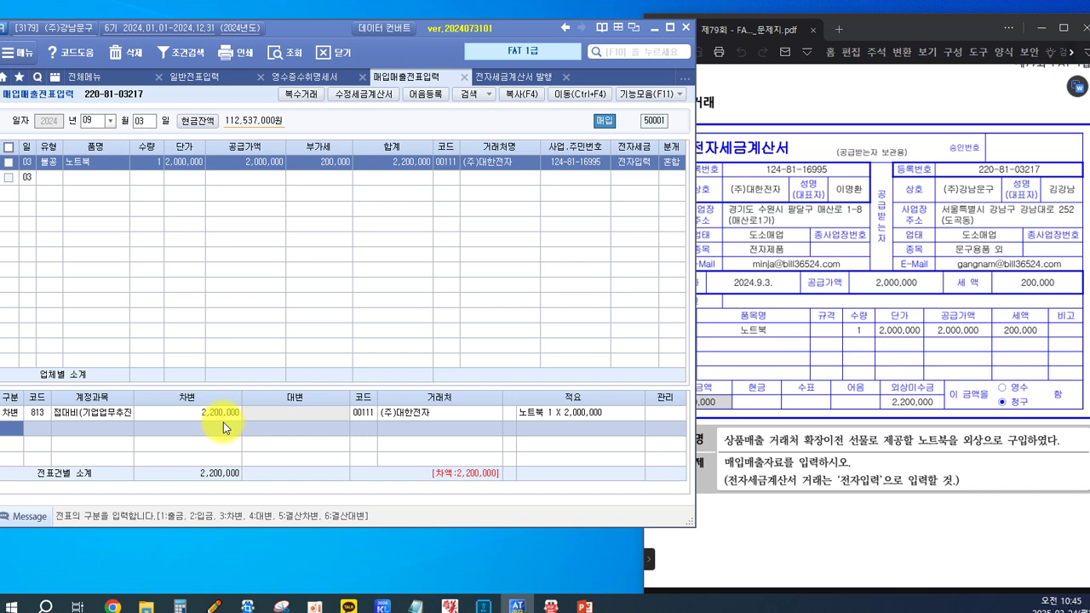
Add a credit line to account 253 미지급금 for 2,200,000 and complete the voucher
key(4)
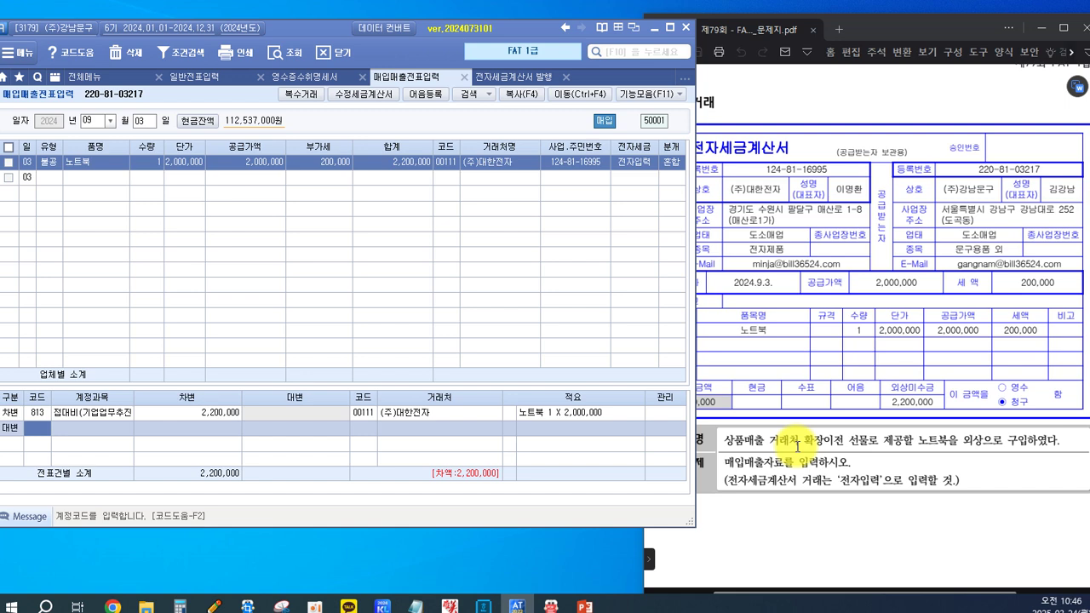
text(253)
key(Return)
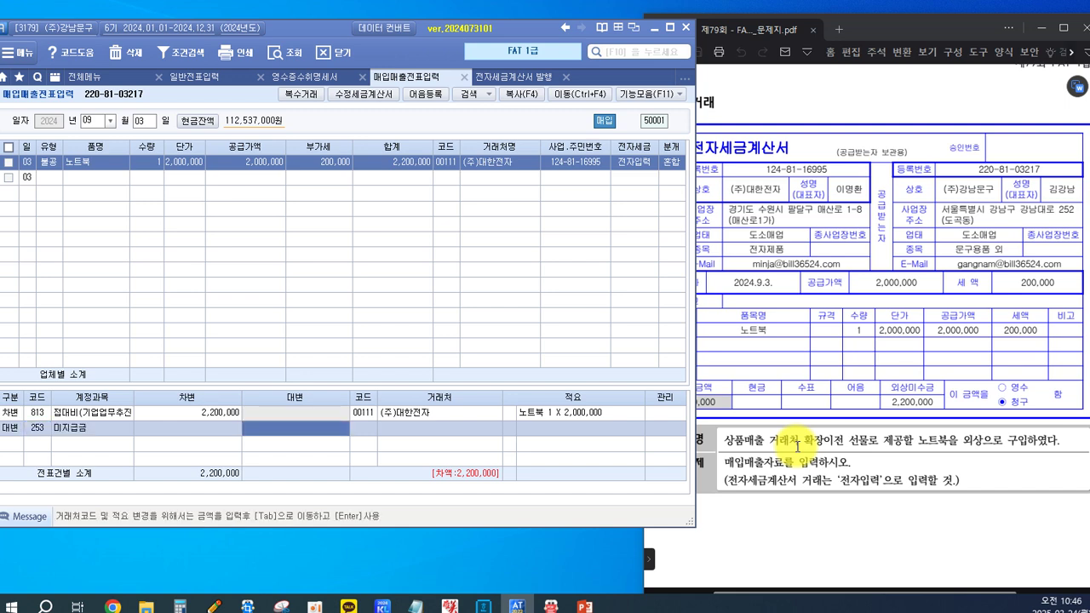
text(2)
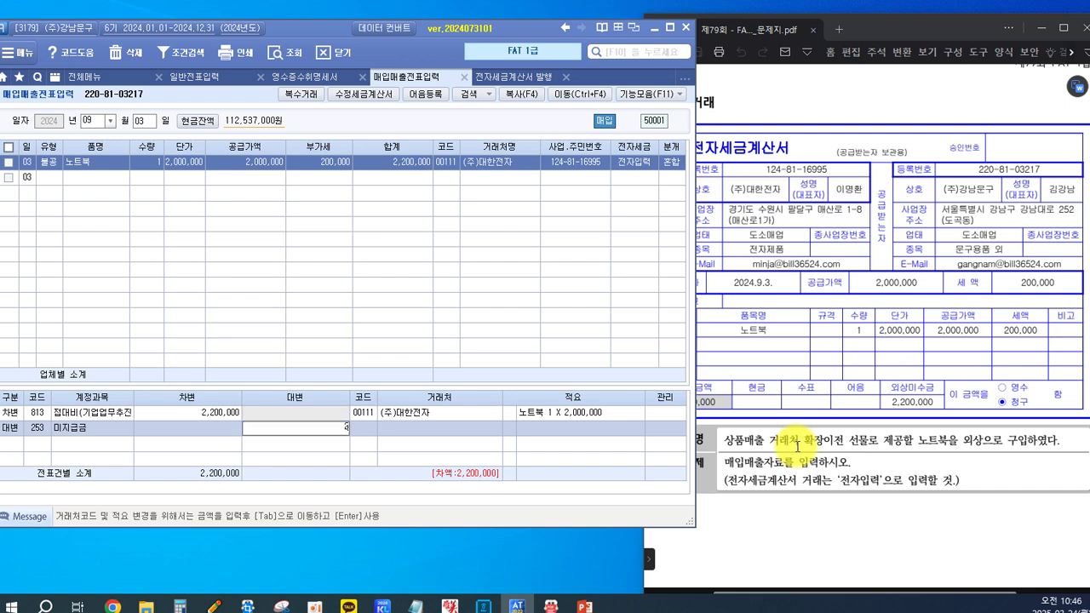
text(,200,000)
key(Return)
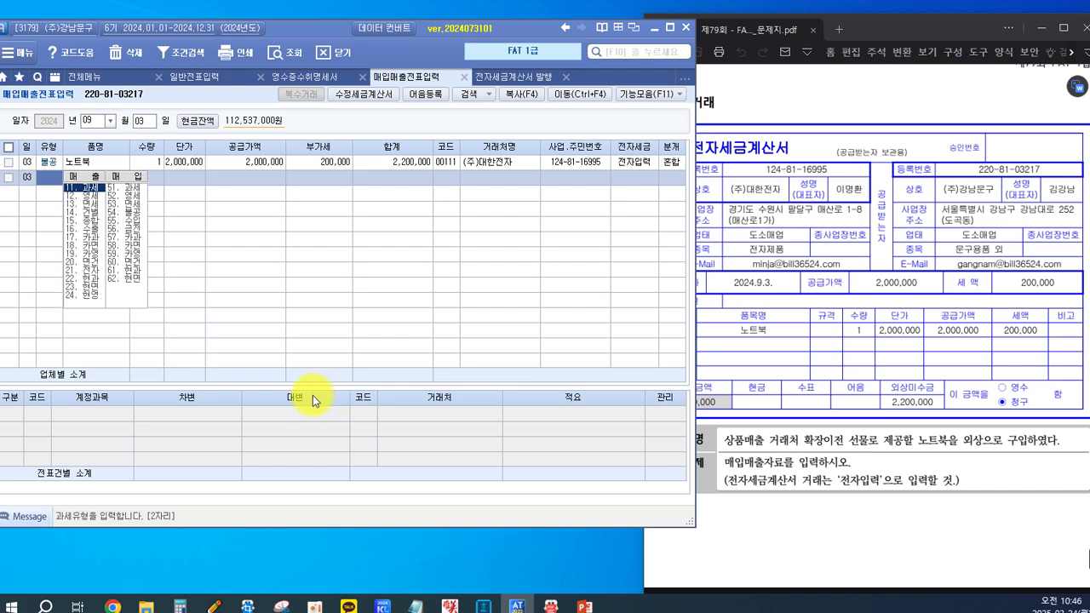
Reselect the notebook voucher and check the trading partner on its 미지급금 credit line
click(264, 164)
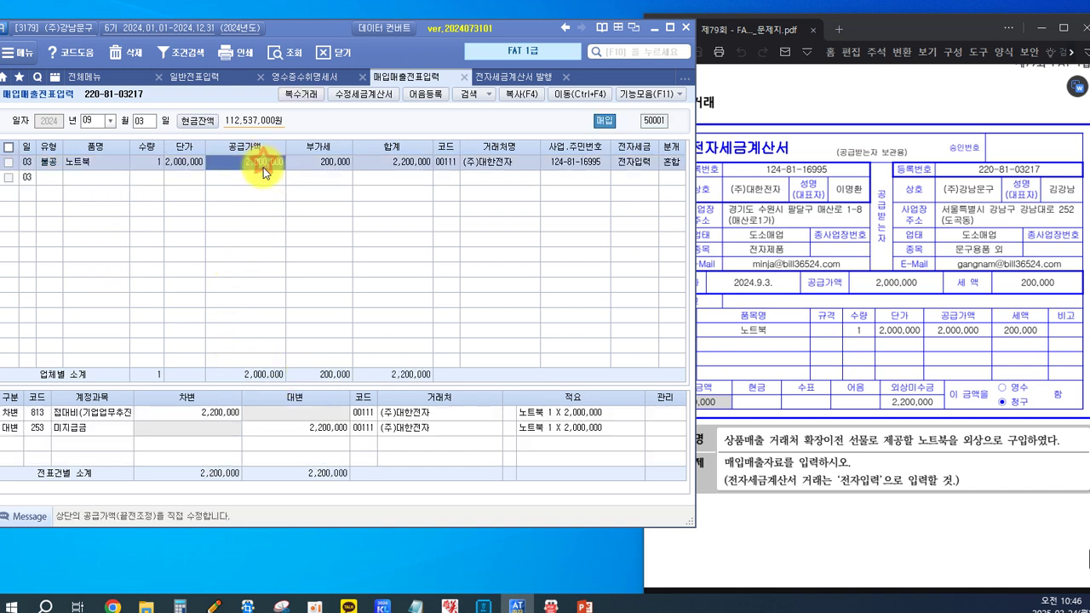
click(373, 429)
click(438, 427)
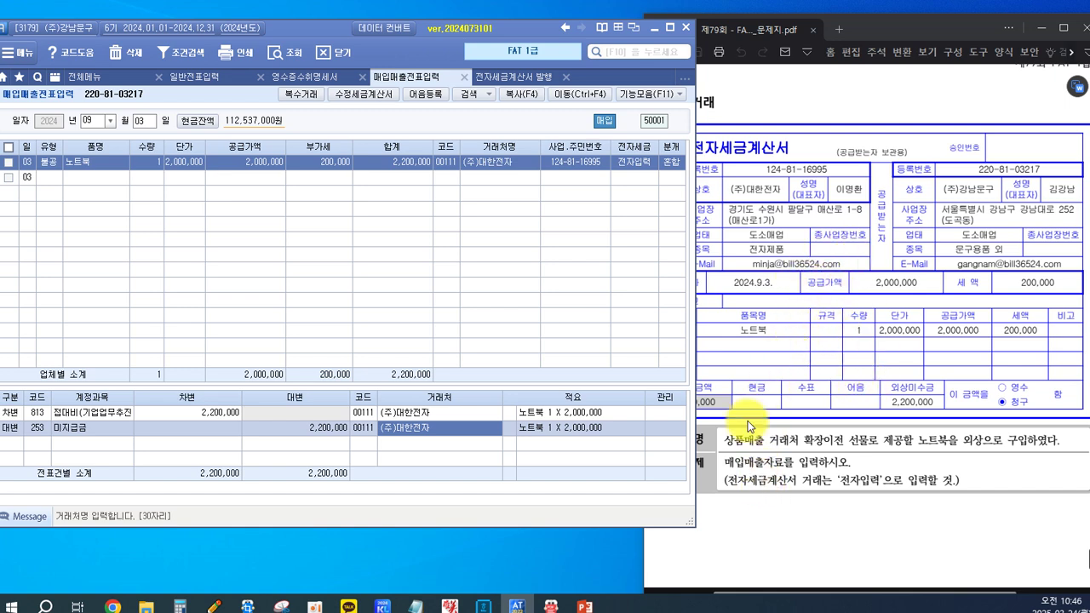
Switch to the exam PDF and bring up exercise 4, the 매입거래 with the 마케팅 교육 전자계산서
click(786, 279)
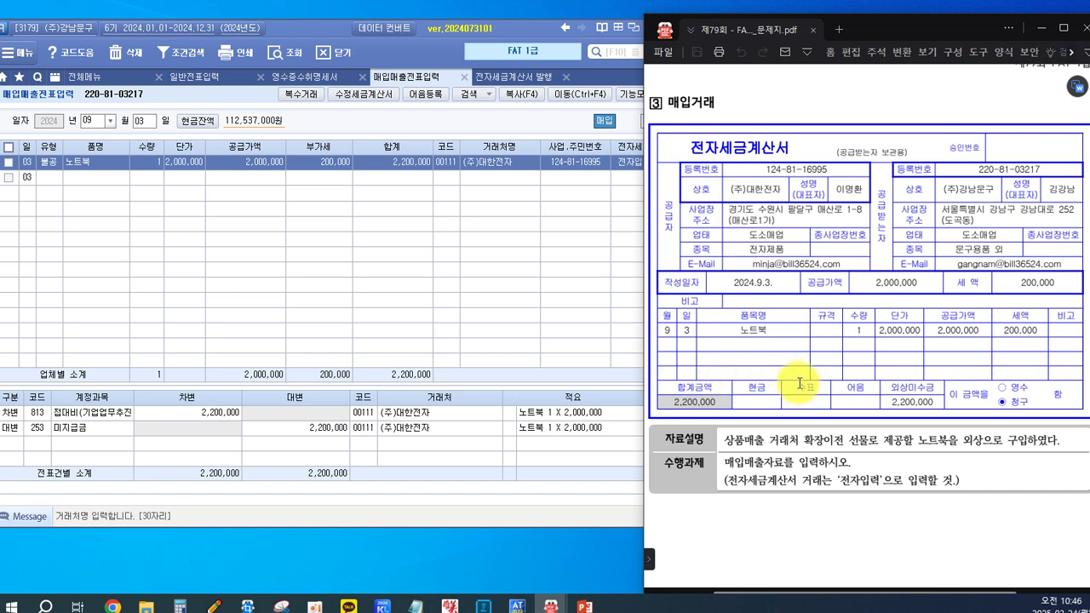
scroll(801, 379, down, 3)
scroll(799, 384, down, 7)
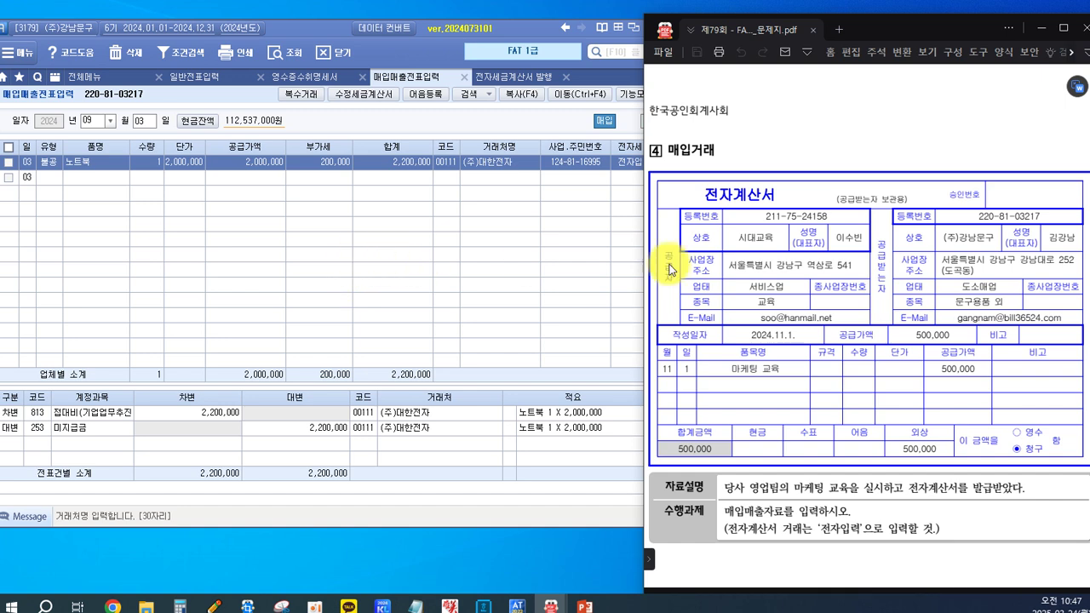
Examine exercise 4's transaction date, 마케팅 교육 item and 전자계산서 document type, marking each with a red box
scroll(801, 247, down, 1)
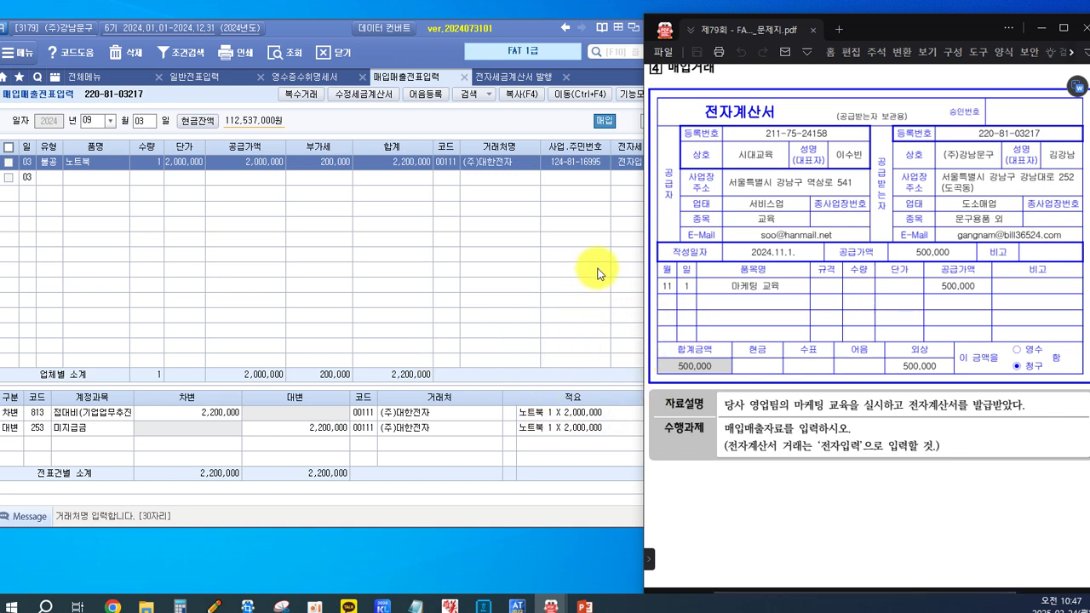
drag(655, 275, 698, 297)
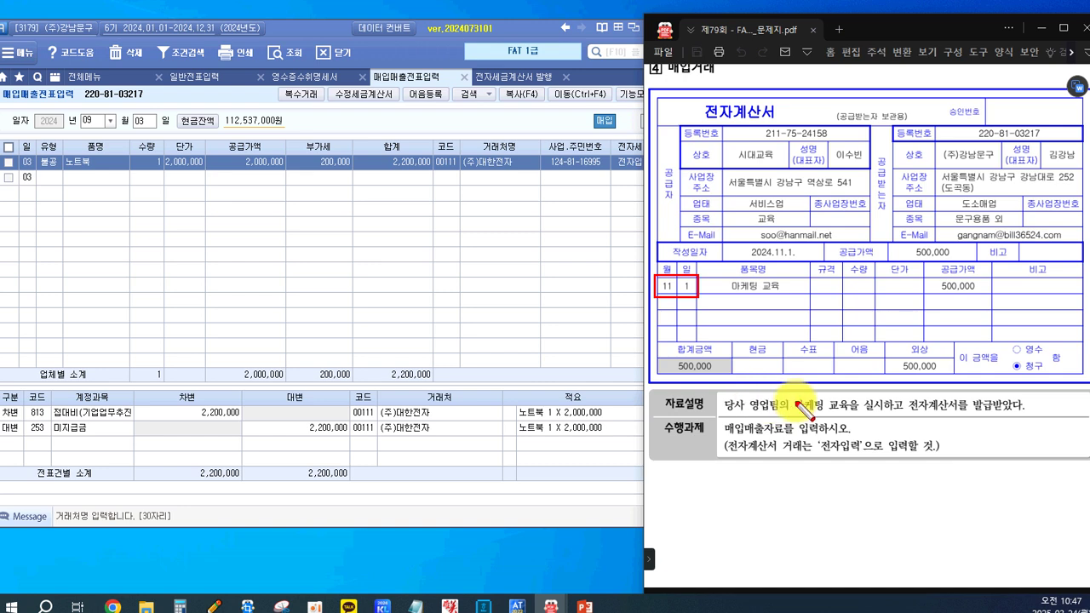
drag(905, 395, 970, 416)
drag(795, 391, 852, 416)
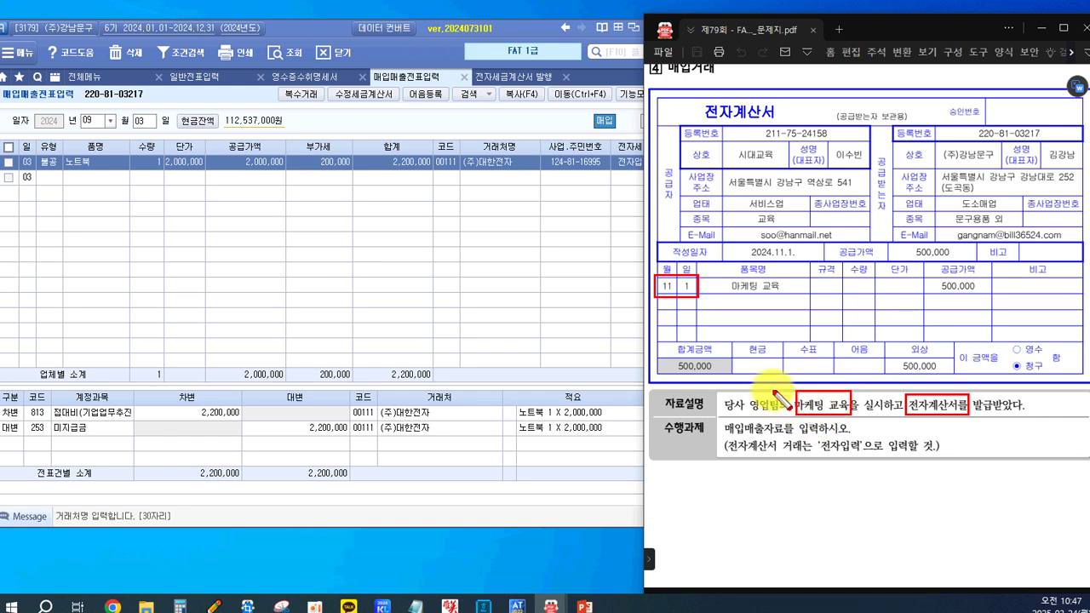
drag(692, 99, 785, 121)
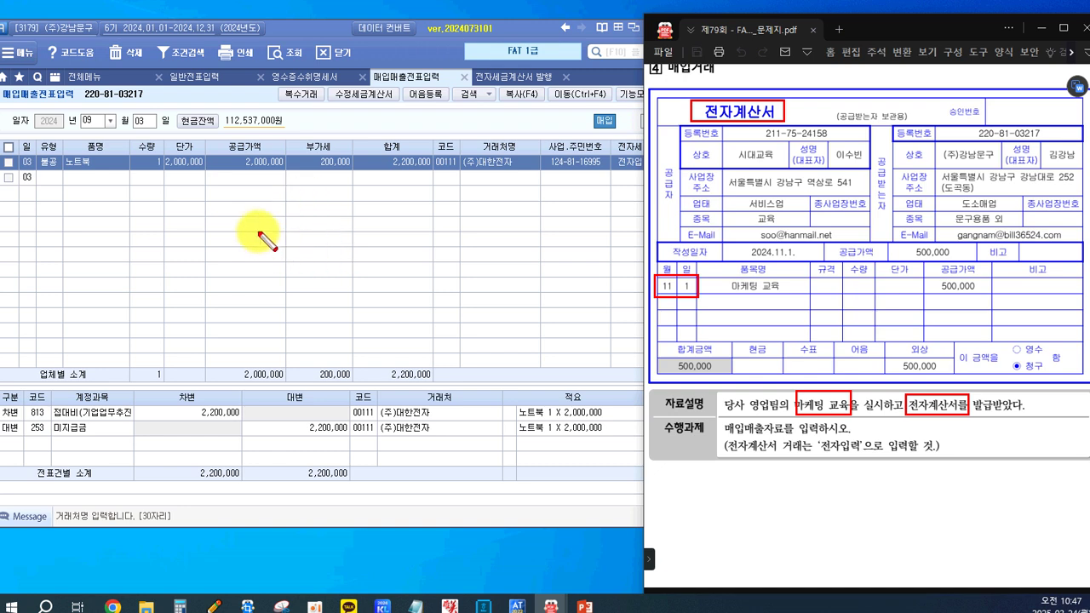
Set the voucher date to November 1 and start a purchase entry of type 53 면세
click(108, 121)
click(97, 237)
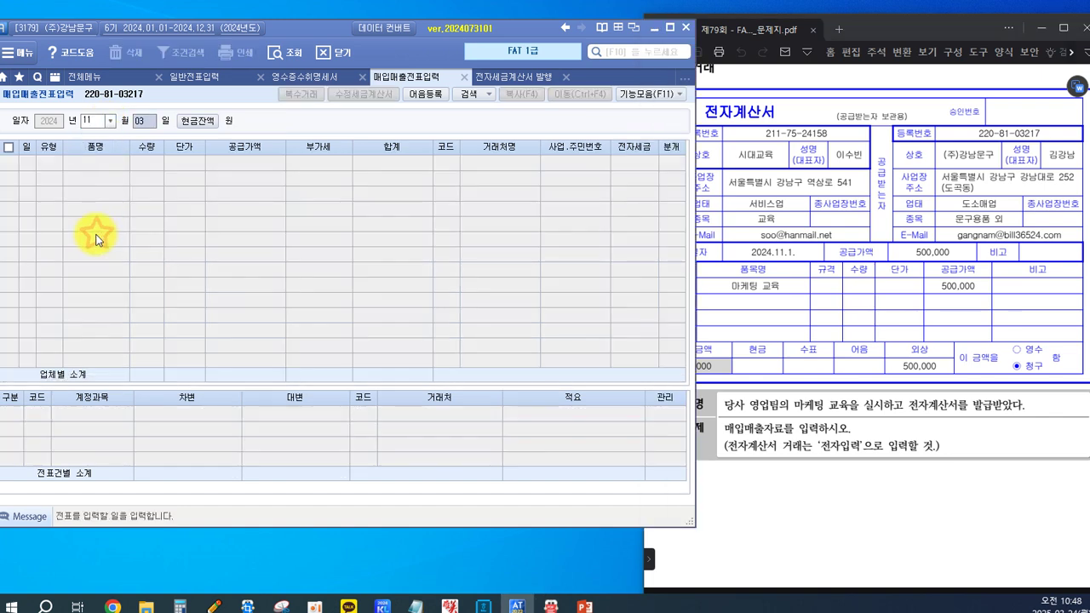
text(1)
key(Return)
key(Return)
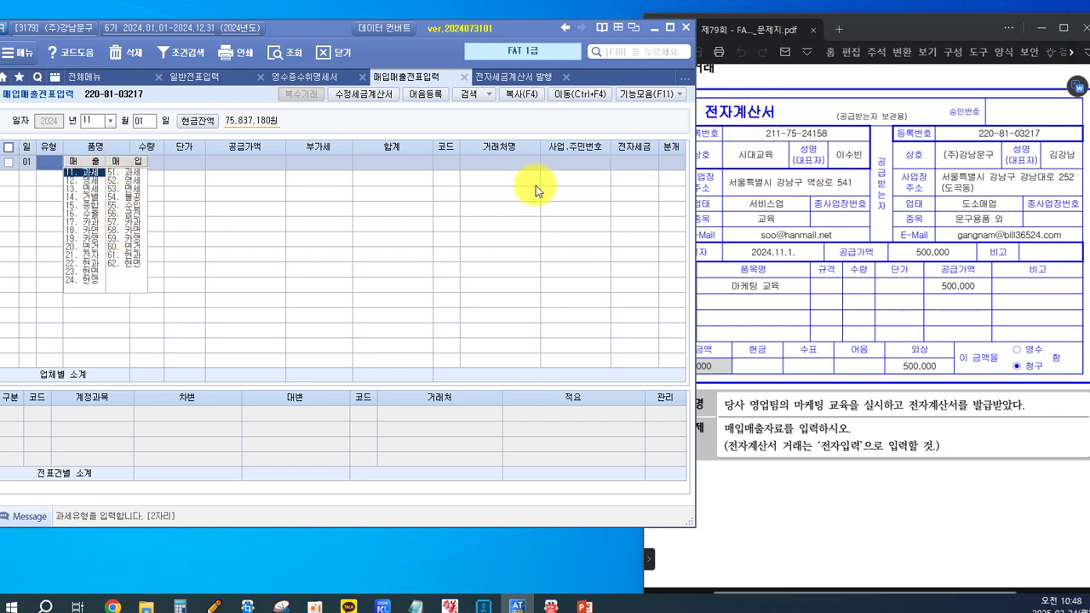
click(131, 191)
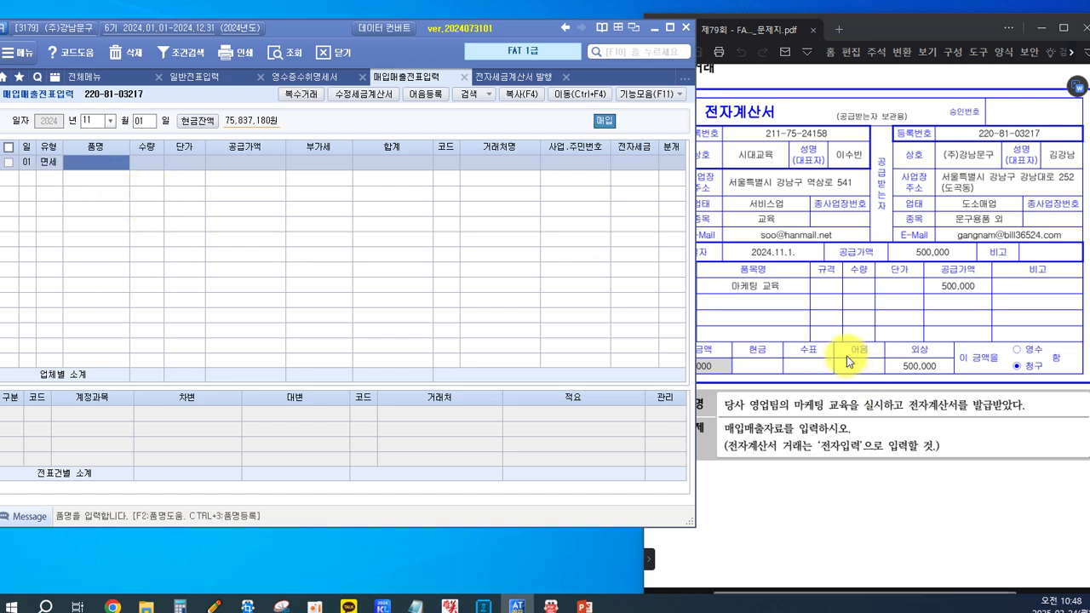
Enter the item 마케팅 교육 with a supply amount of 500,000, leaving quantity and unit price blank
text(마케팅 교)
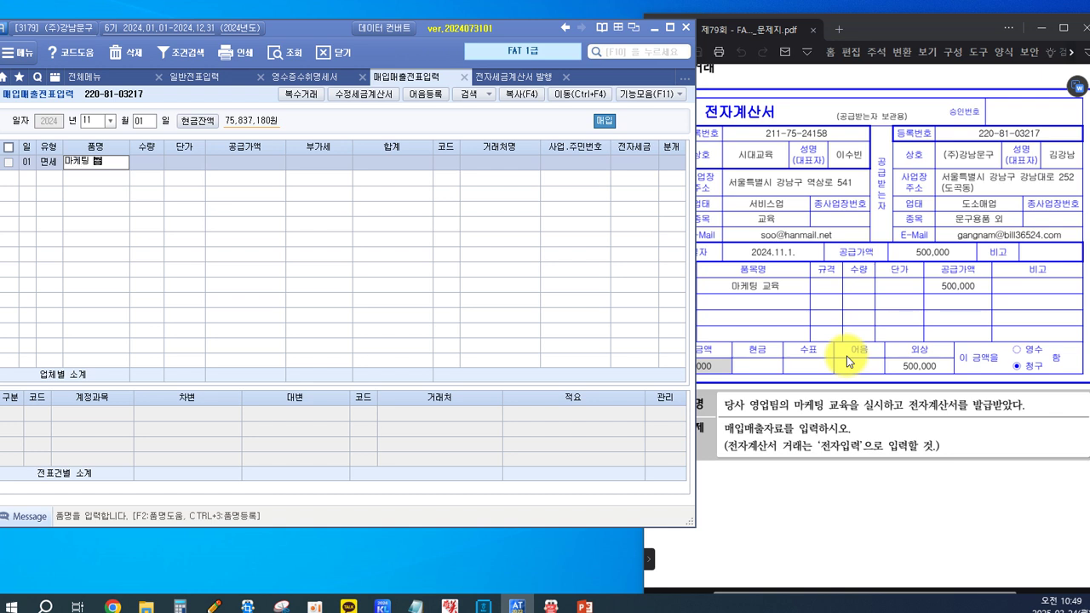
text(육)
key(Return)
key(Return)
key(Return)
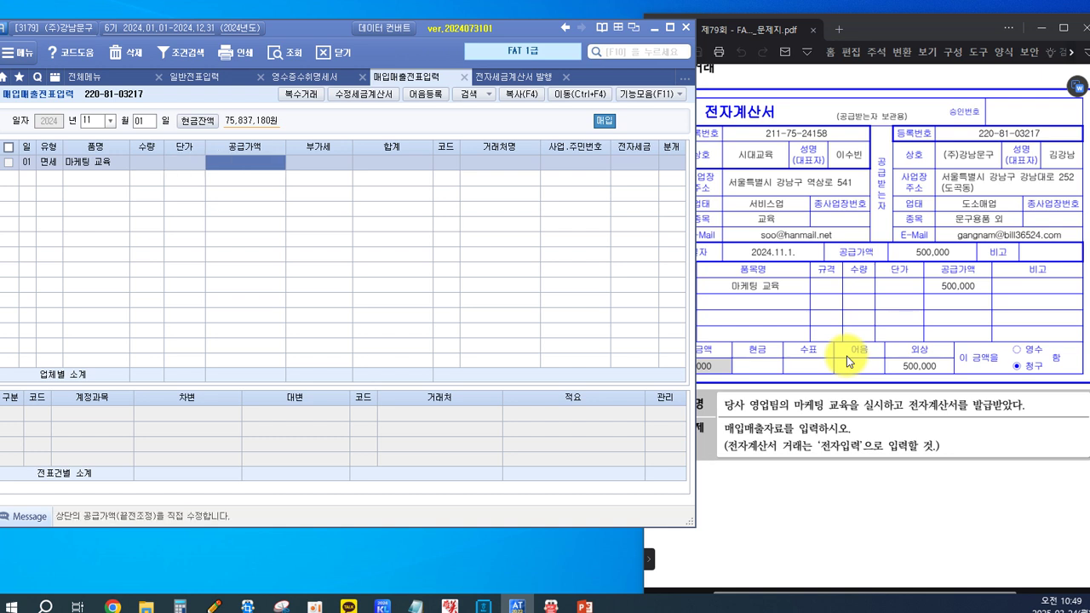
text(500,000)
key(Return)
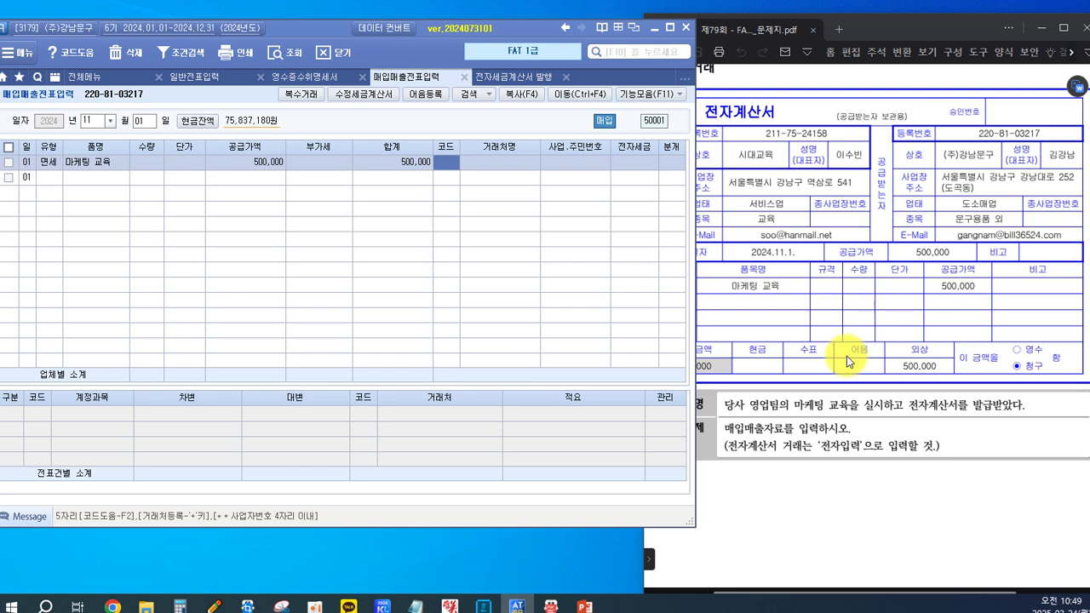
Find the trading partner 시대교육 by searching for "시대", and mark the purchase as 전자입력
key(F2)
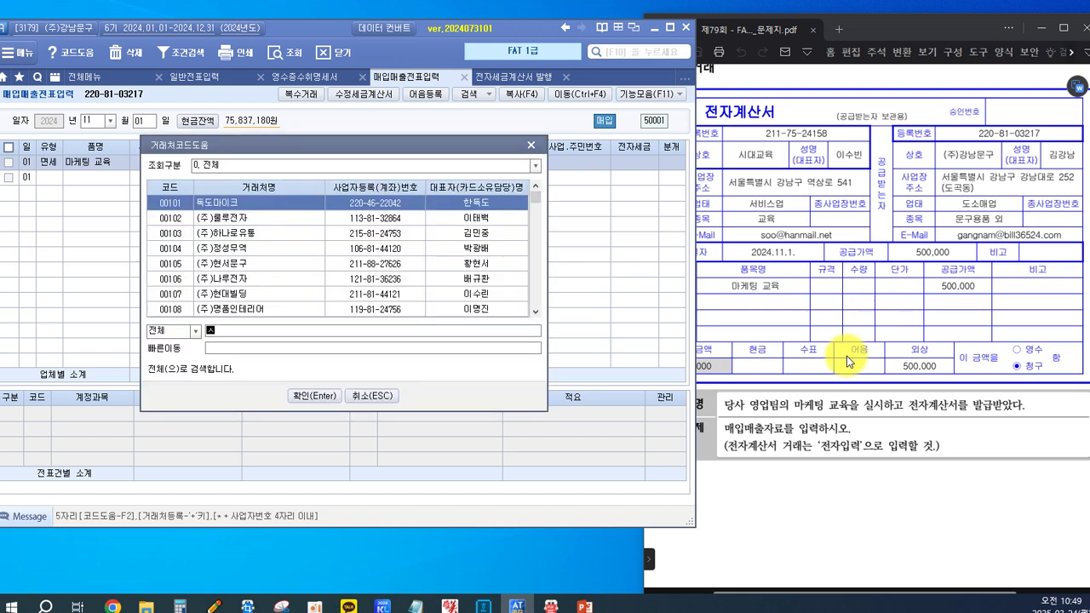
text(시대)
key(Return)
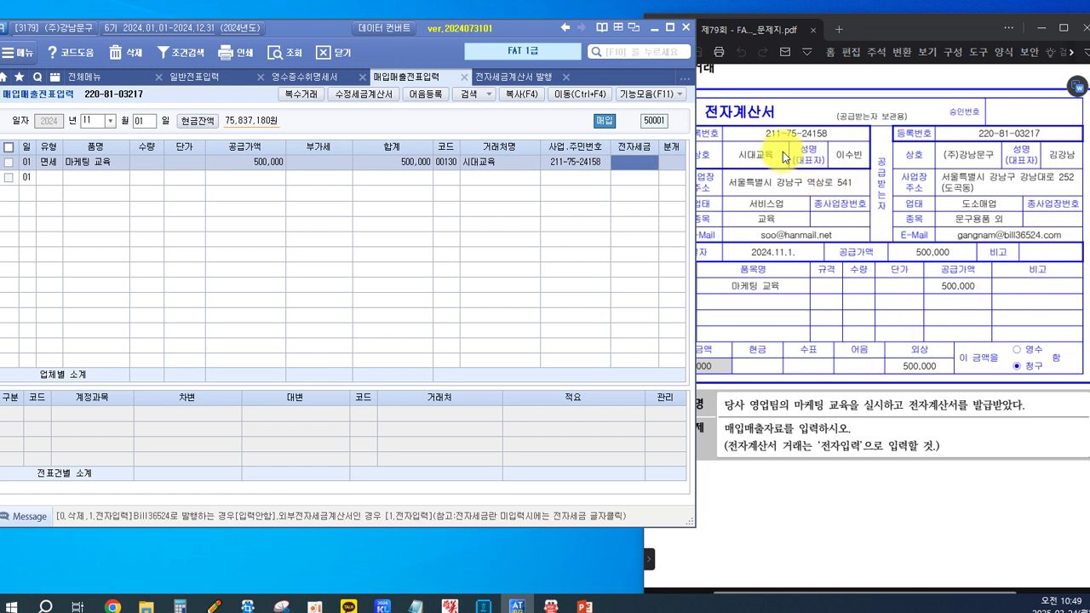
text(1)
key(Return)
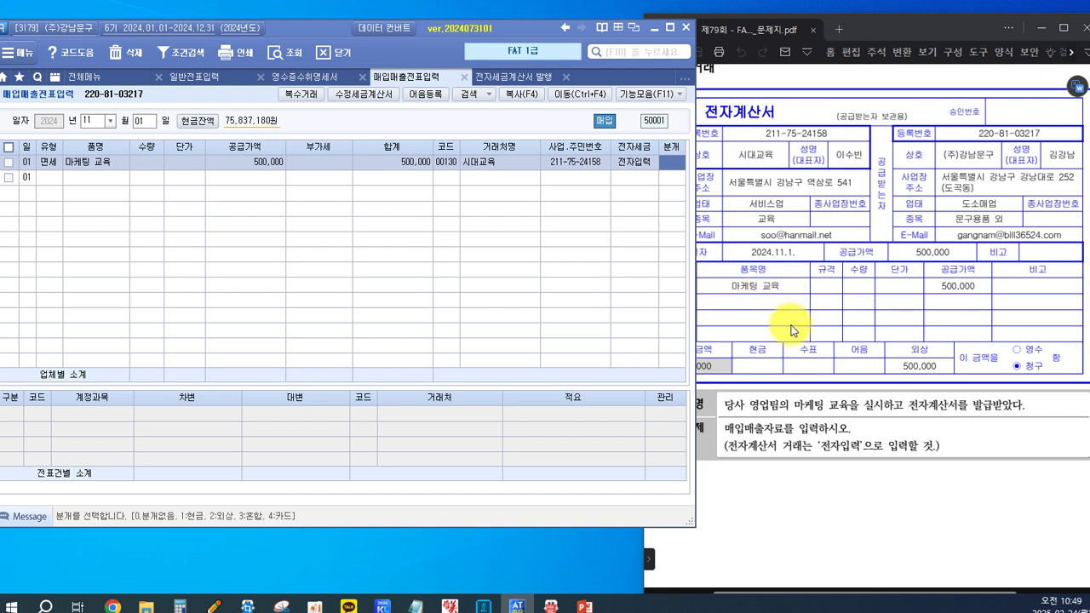
Set the journal type to 혼합 and change the debit account to 825 교육훈련비, found by searching the account codes for "교육"
text(3)
key(Return)
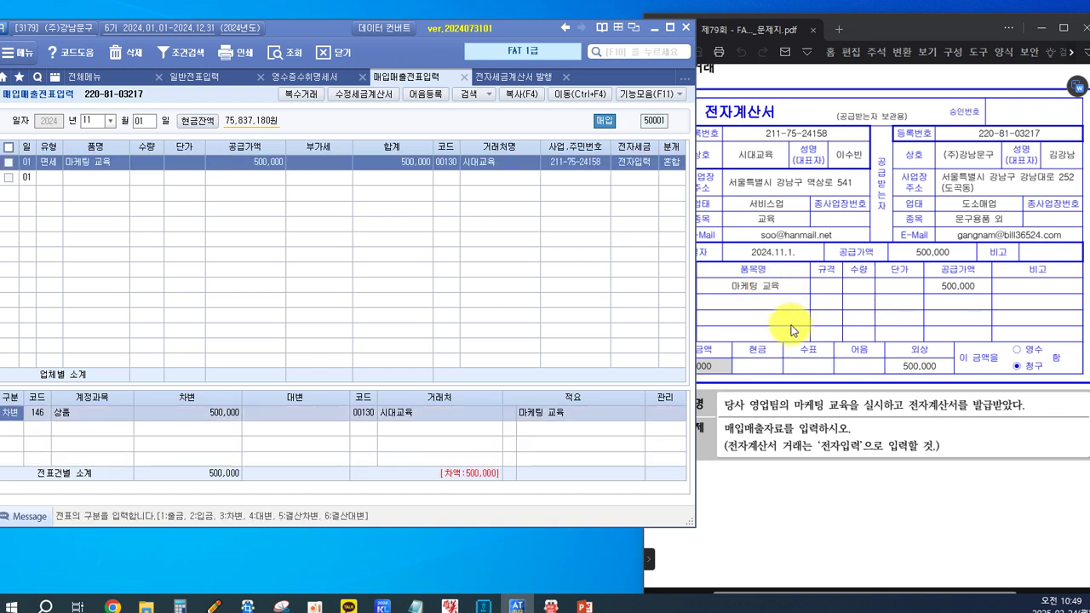
key(Return)
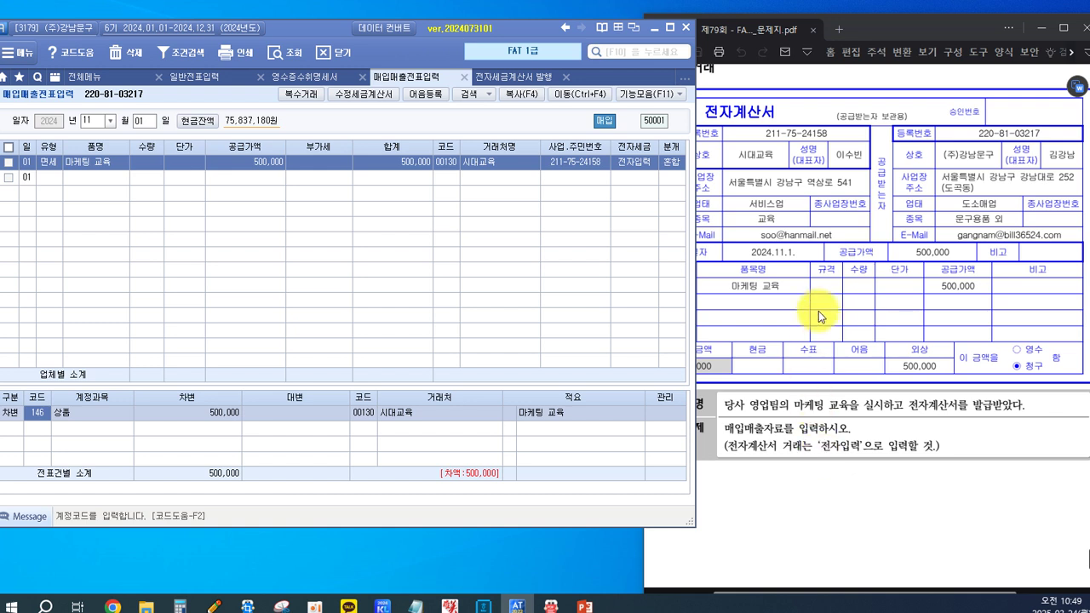
key(F2)
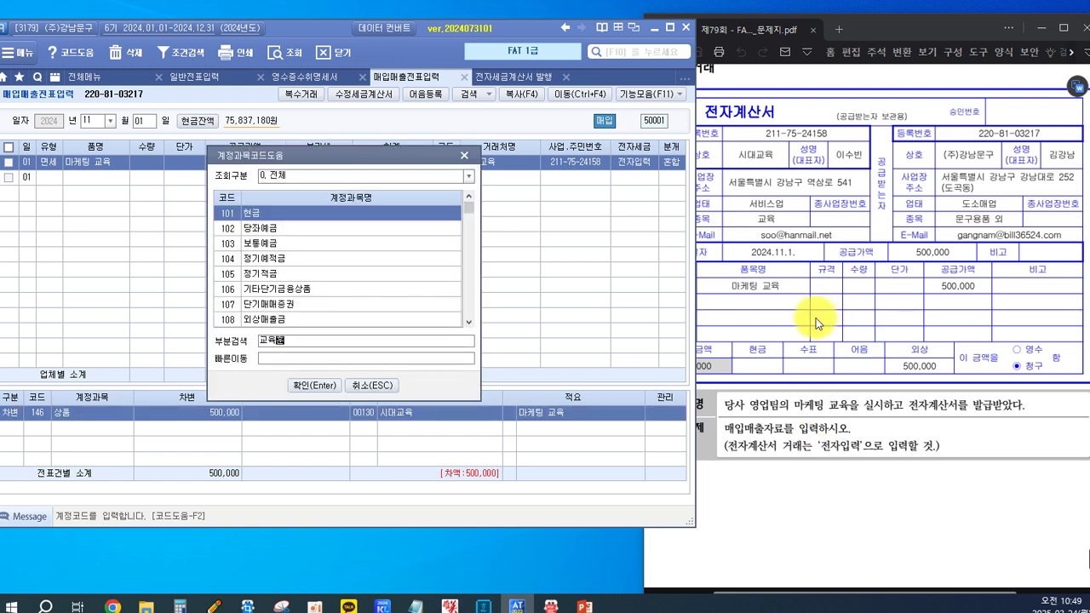
text(교육)
key(Return)
key(Down)
key(Down)
key(Down)
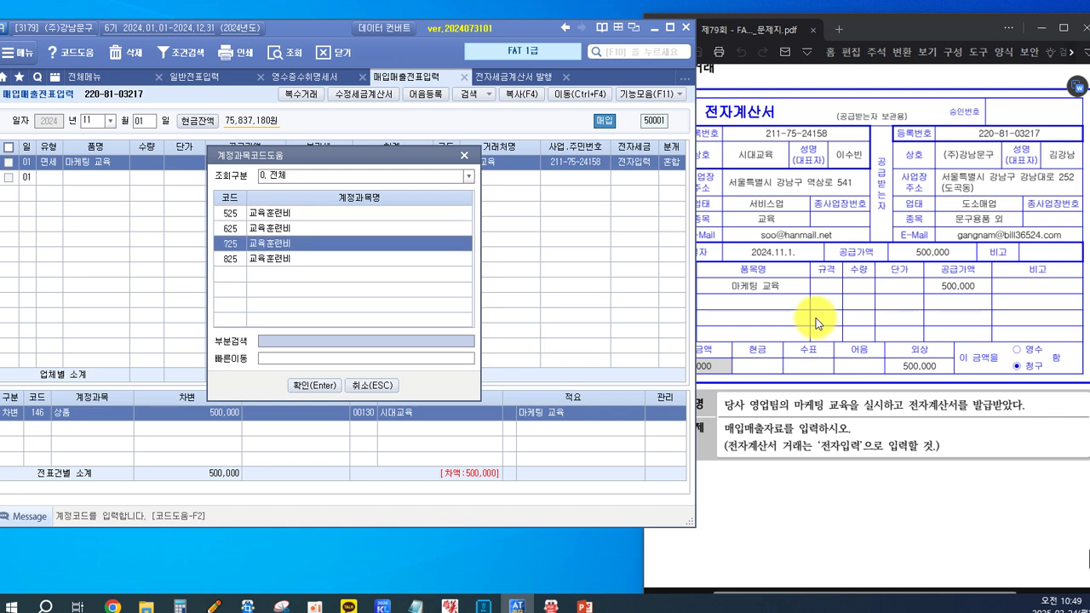
key(Return)
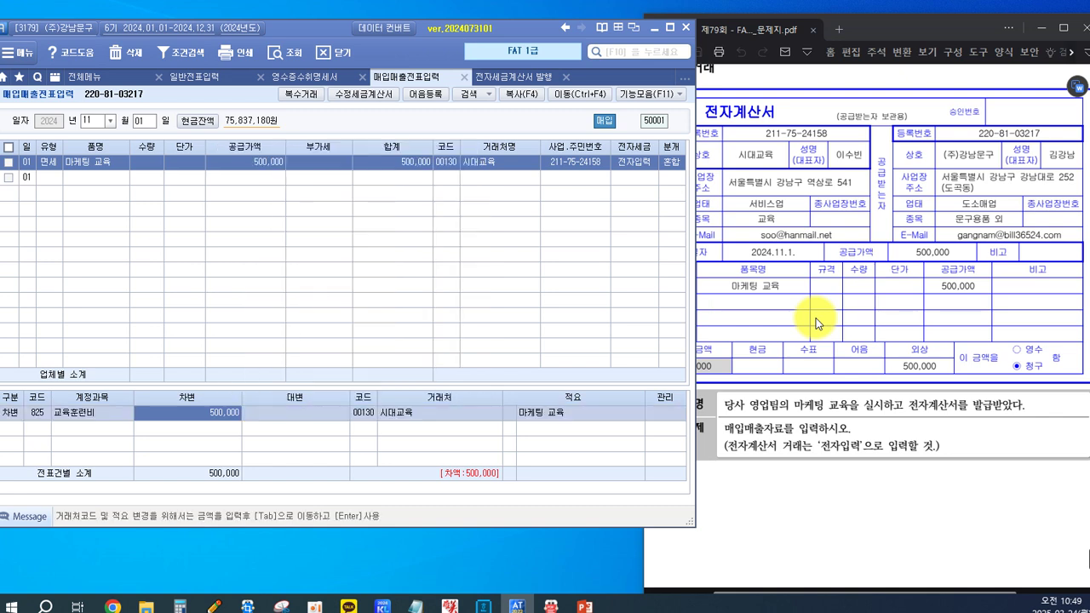
key(Return)
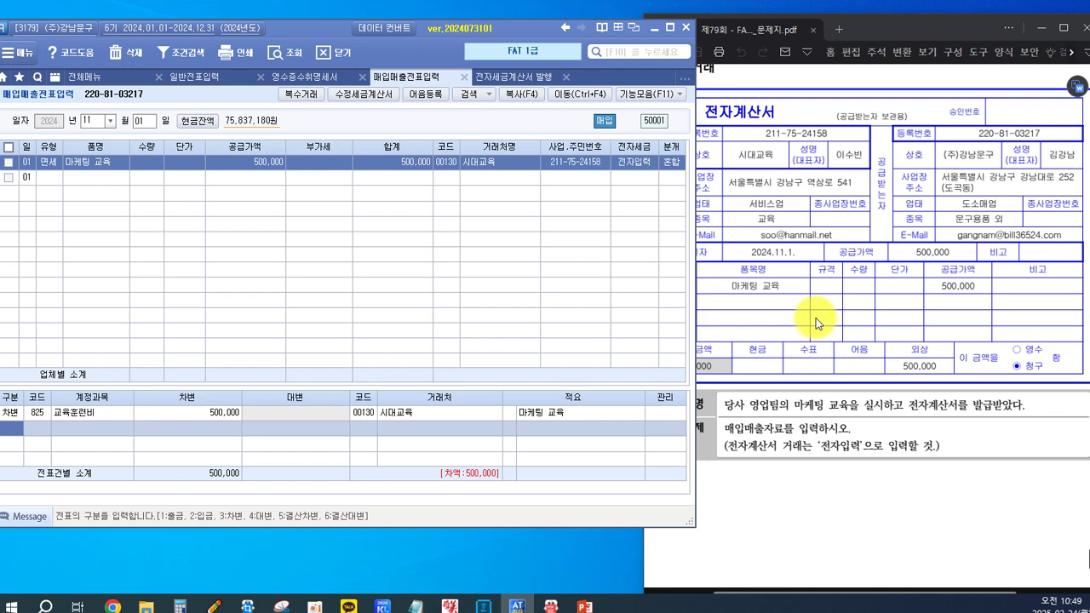
Add a credit line to account 253 미지급금 for 500,000, completing the training voucher, and reselect it to check the entry
text(4)
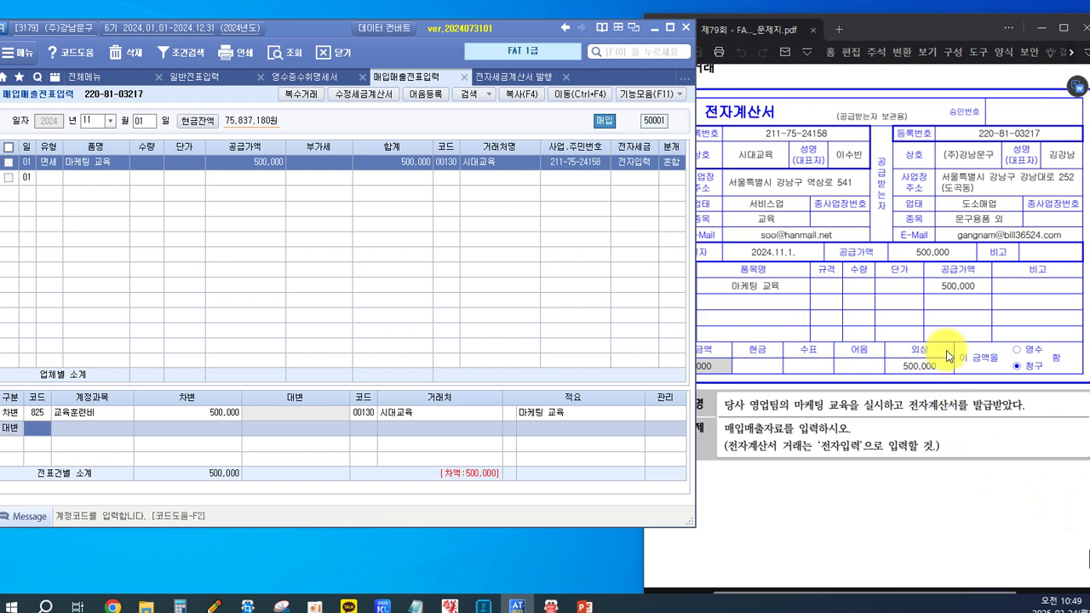
text(253)
key(Return)
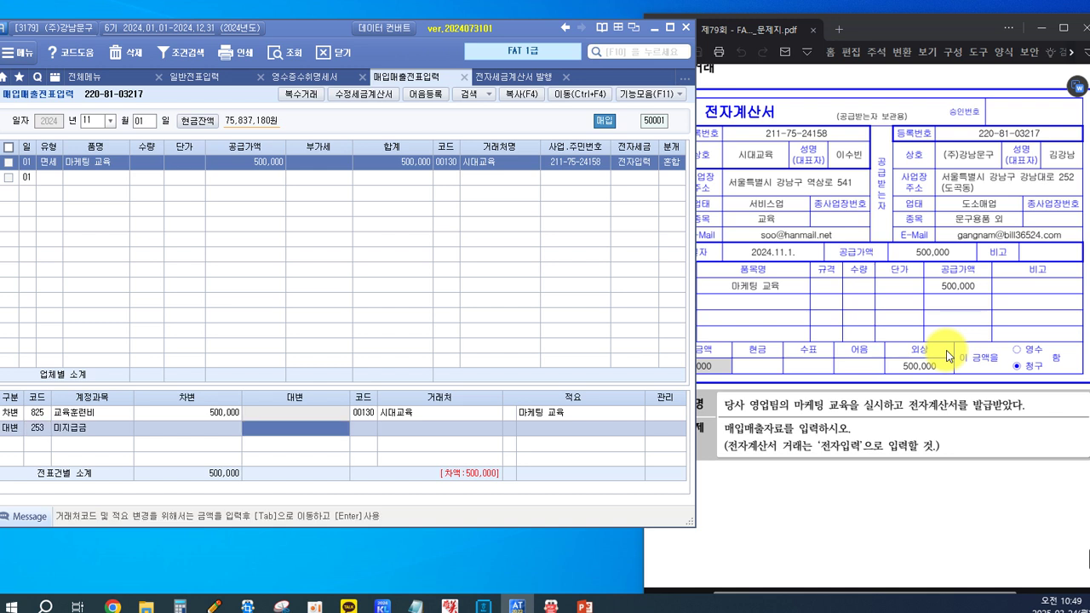
text(500,000)
key(Return)
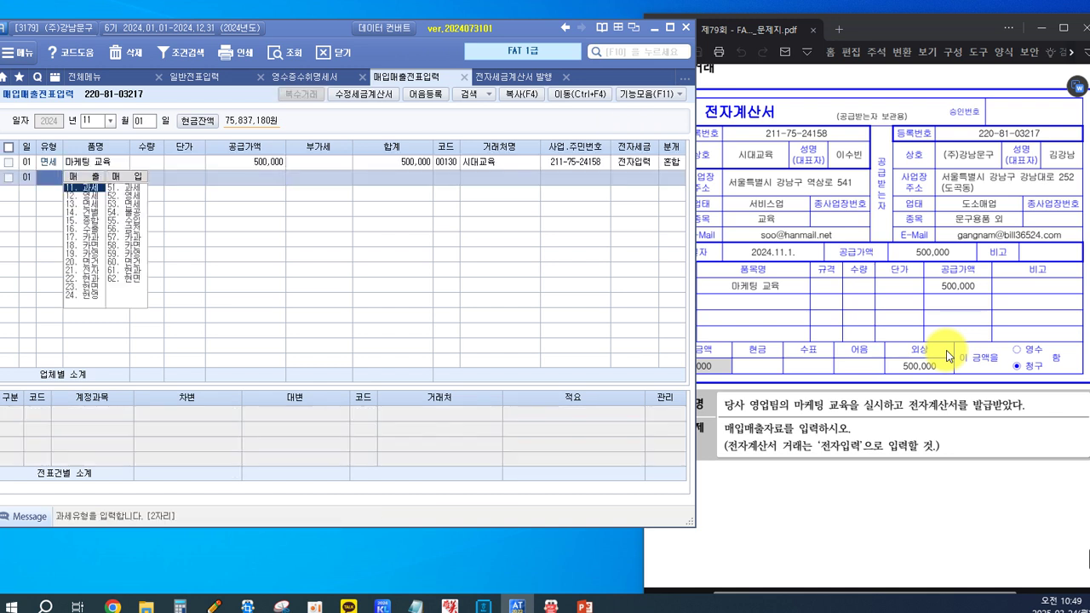
click(396, 167)
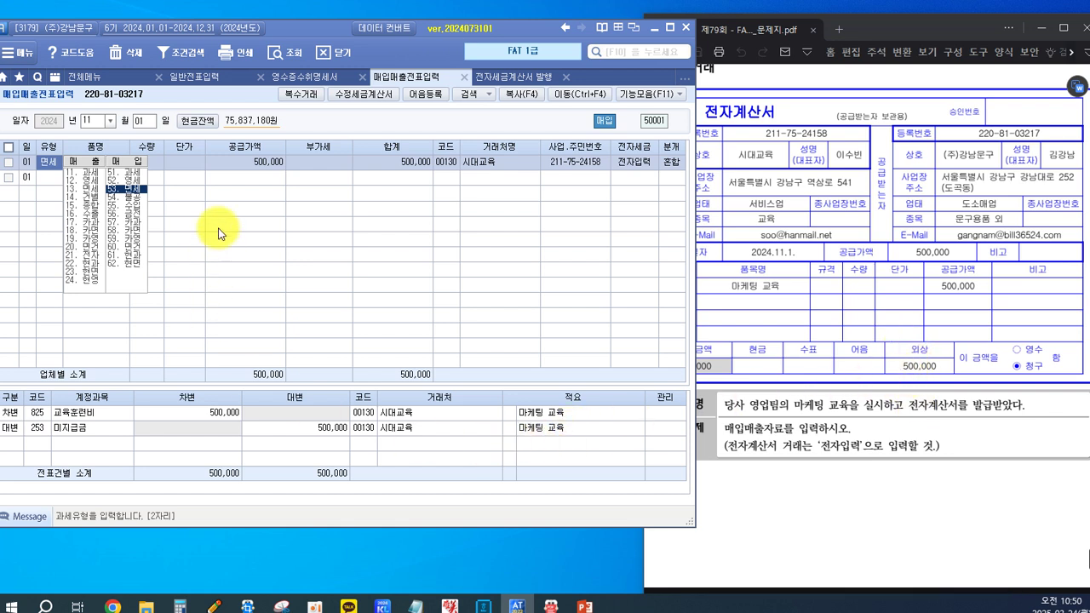
click(264, 164)
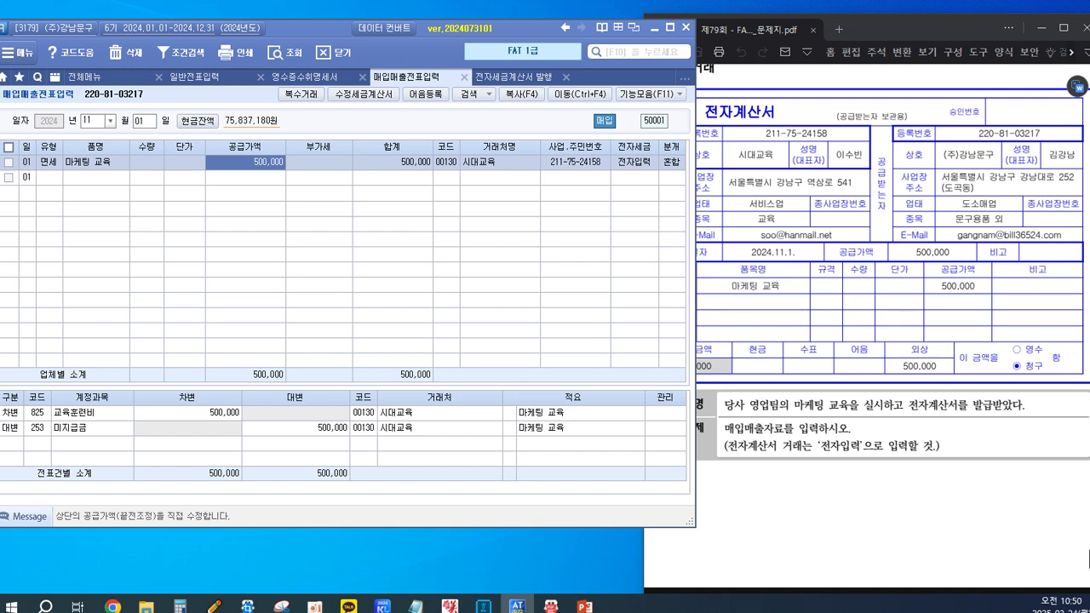
Switch to the exam PDF and examine exercise 5's 제습기 sale, marking the date, buyer, payment account, book value, acquisition cost and accumulated depreciation
click(750, 321)
scroll(751, 326, down, 3)
scroll(751, 326, down, 6)
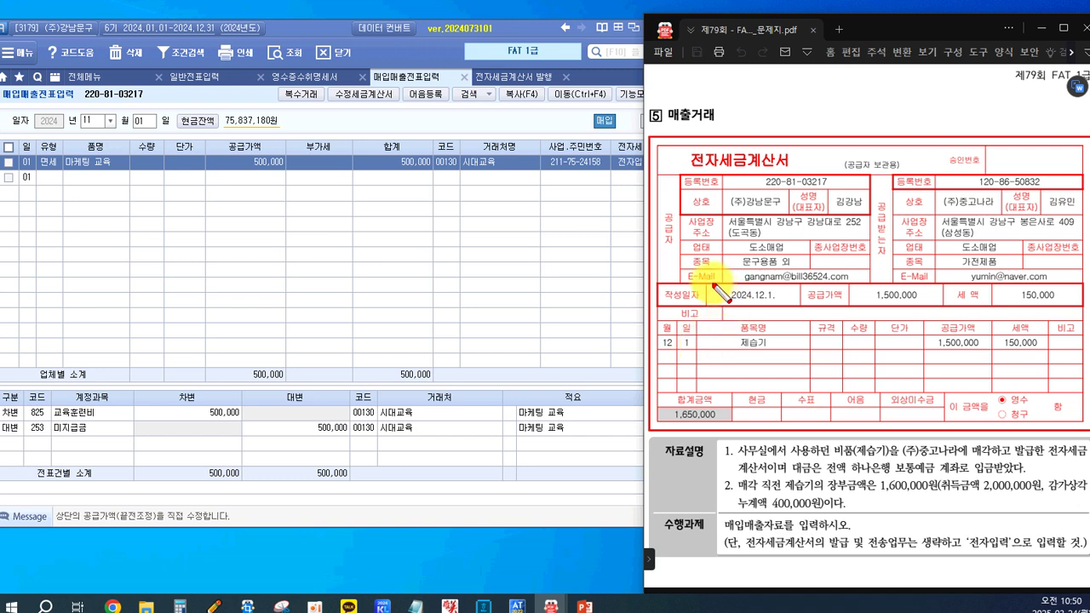
mouse_move(717, 288)
mouse_down()
mouse_move(805, 304)
mouse_move(730, 298)
mouse_move(718, 286)
mouse_up()
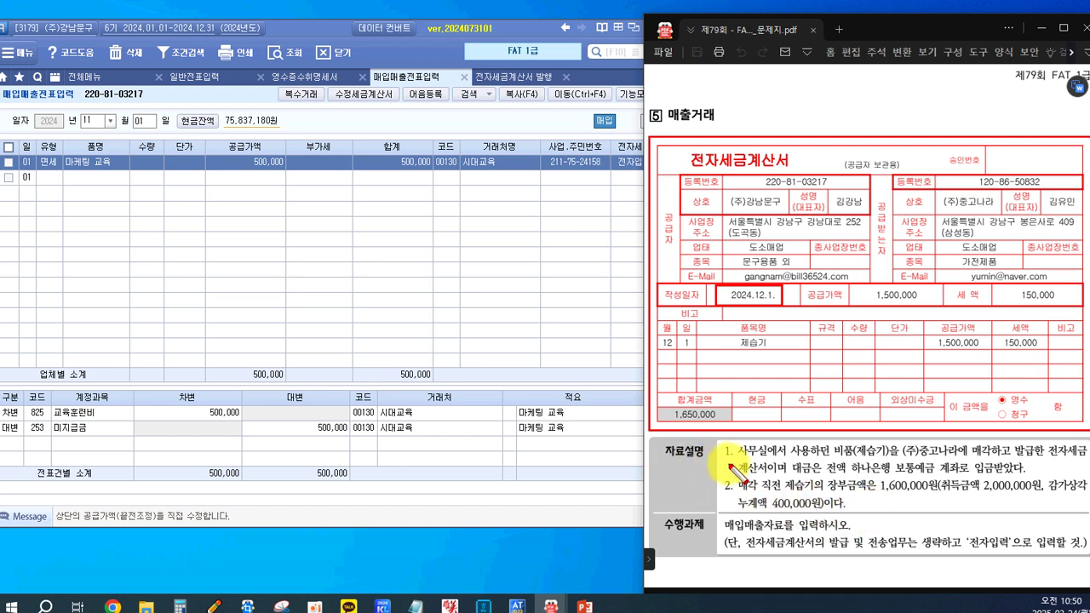
drag(734, 444, 887, 461)
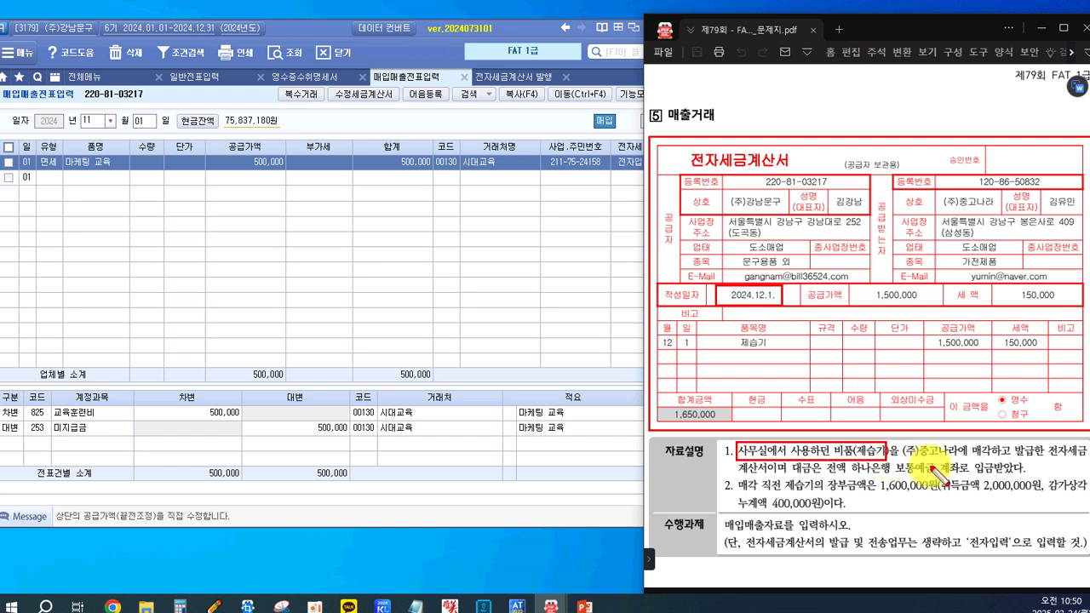
drag(903, 442, 963, 460)
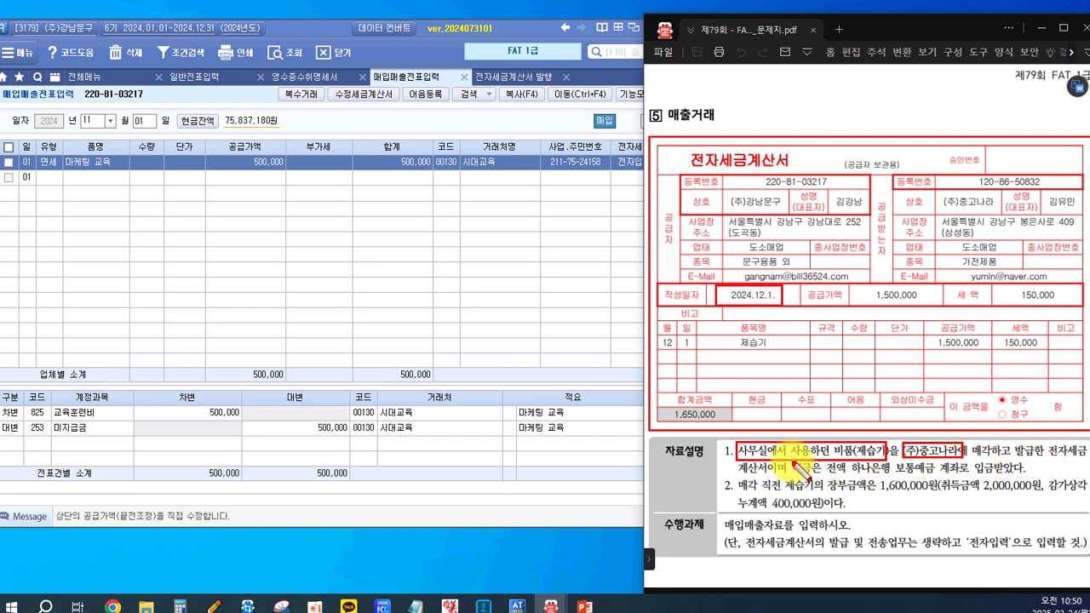
drag(828, 463, 959, 482)
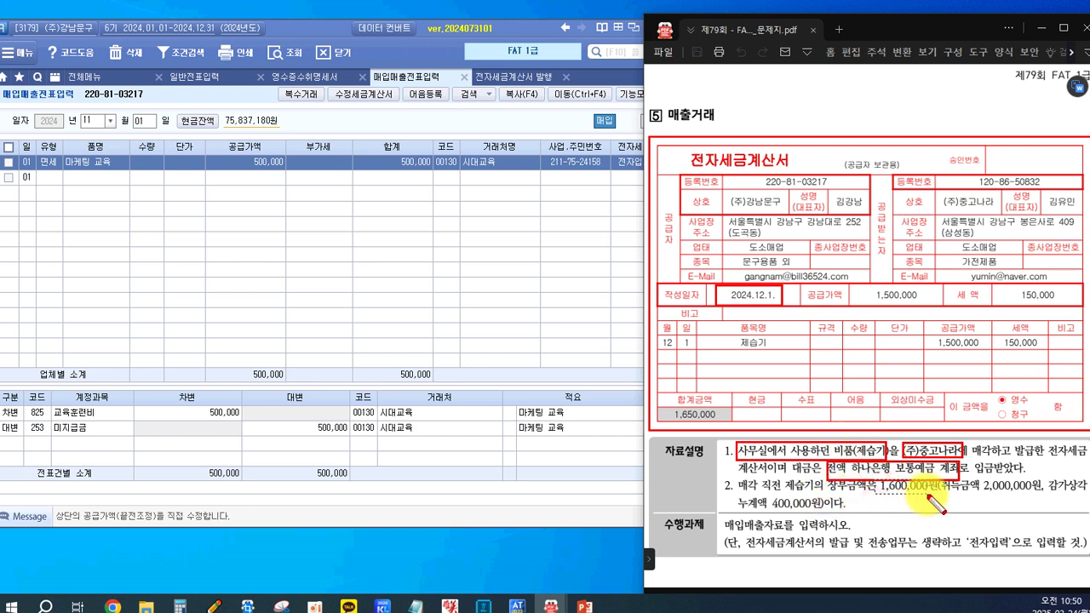
mouse_move(876, 478)
mouse_down()
mouse_move(934, 494)
mouse_move(1035, 495)
mouse_up()
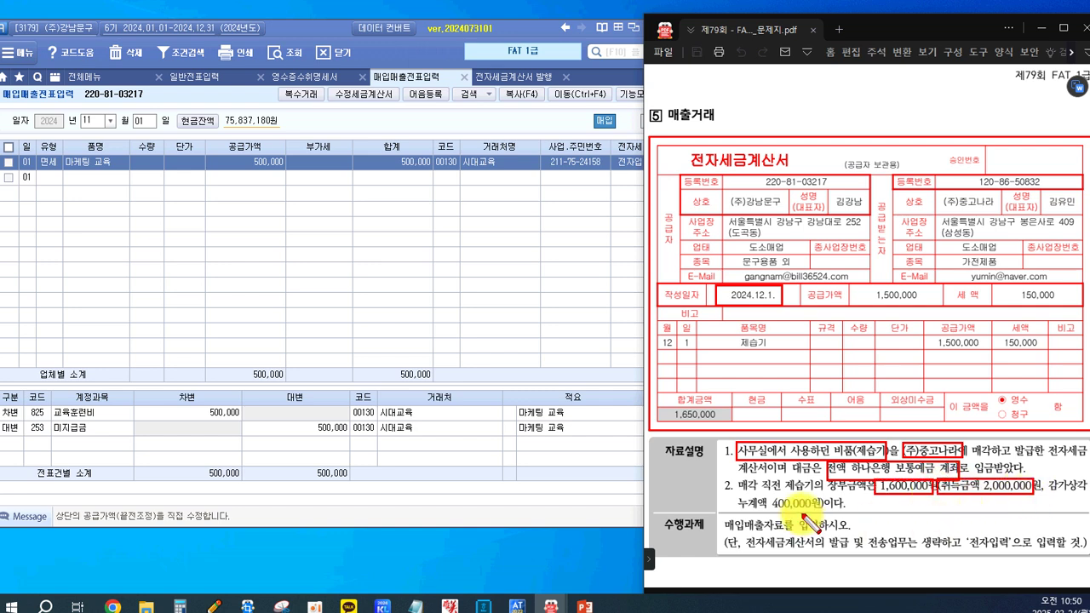
drag(762, 494, 826, 515)
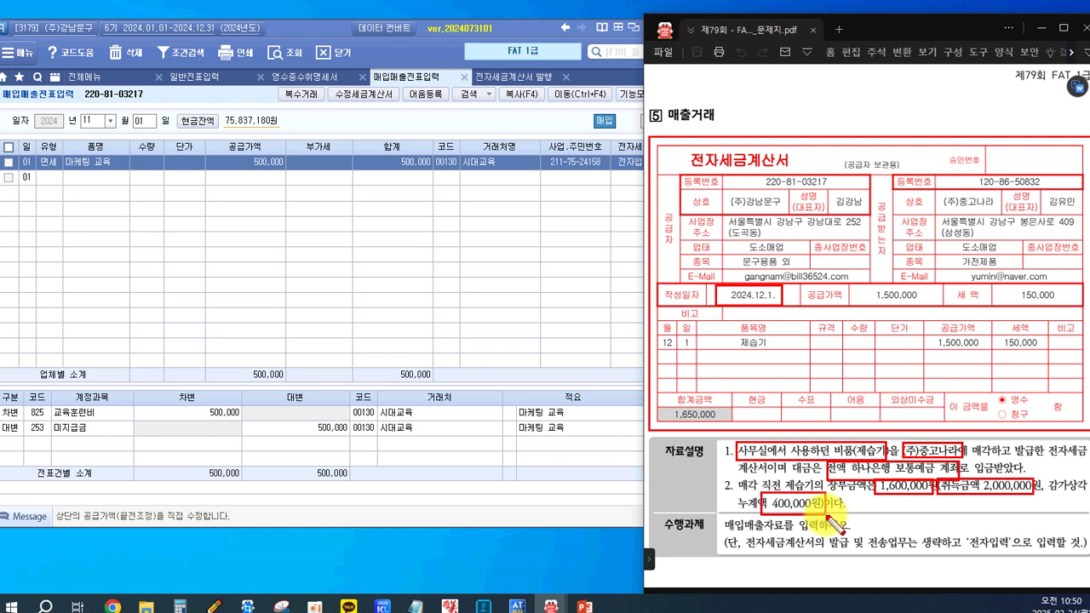
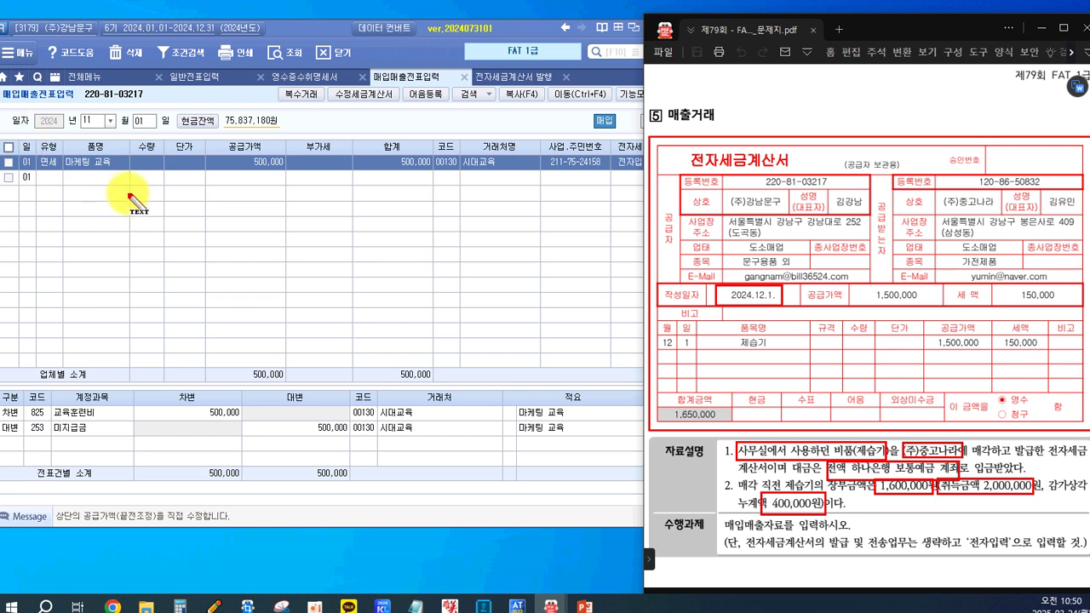
Write the on-screen heading note "유형자산 (사용목적, 업무용, 영업용)" over the upper part of the purchase/sales entry grid
drag(87, 180, 87, 194)
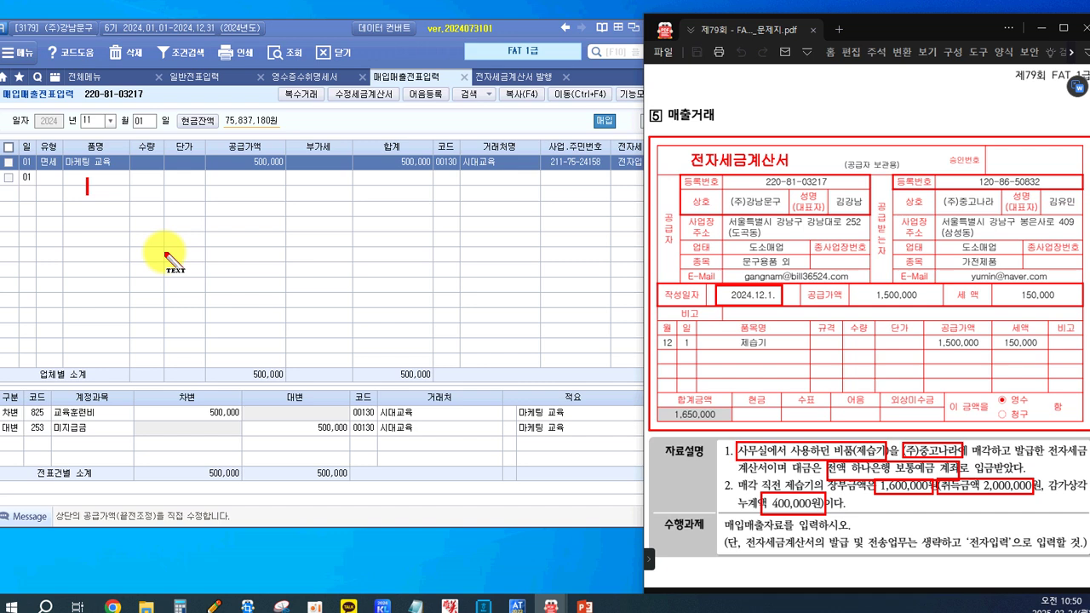
text(유형자산)
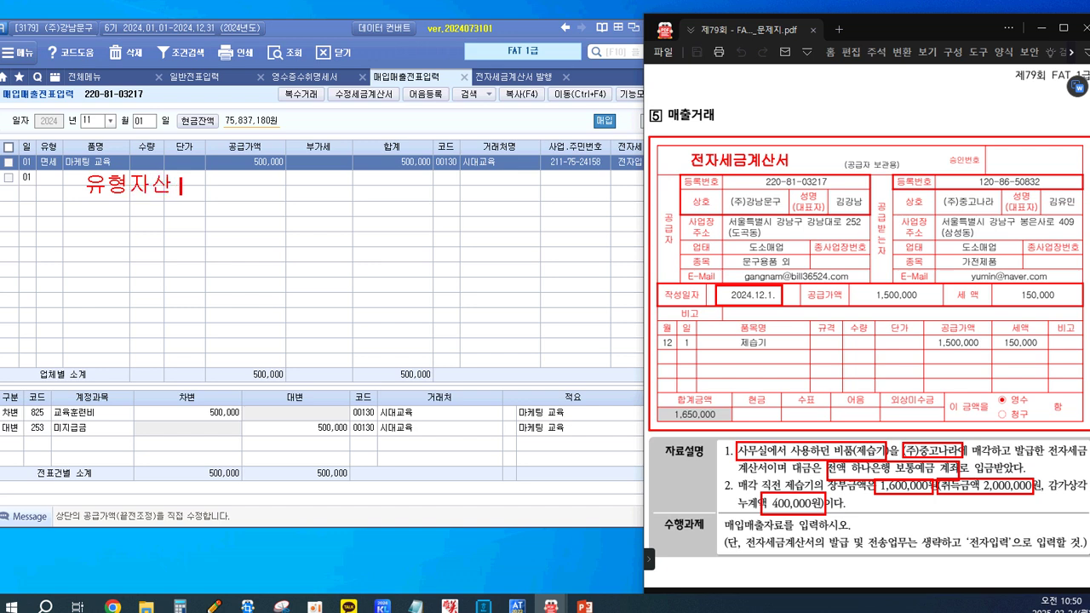
text( [사용미목적, )
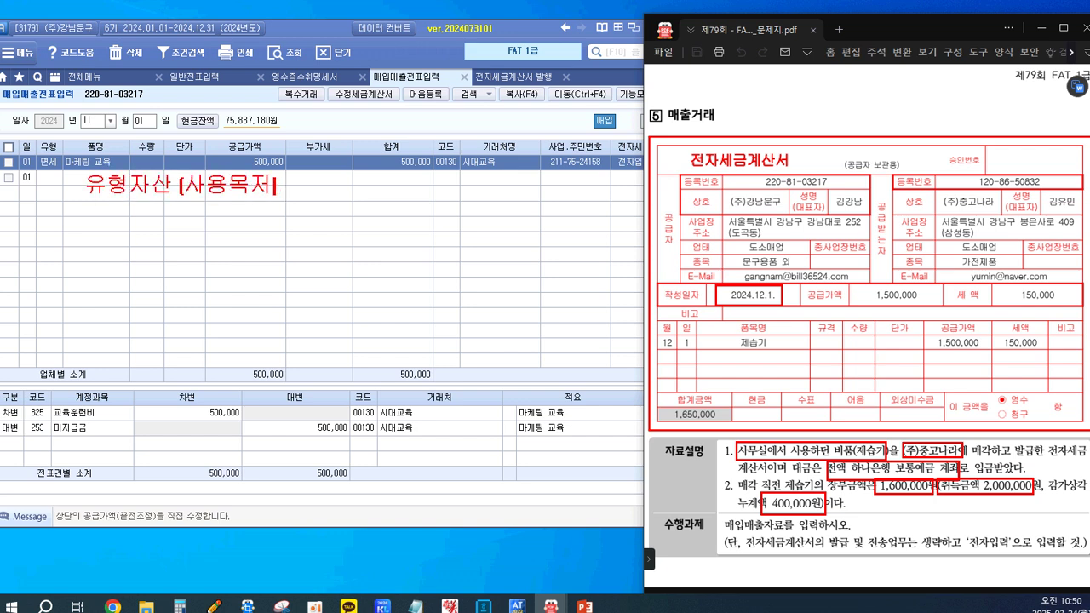
text(업무요)
text(용, )
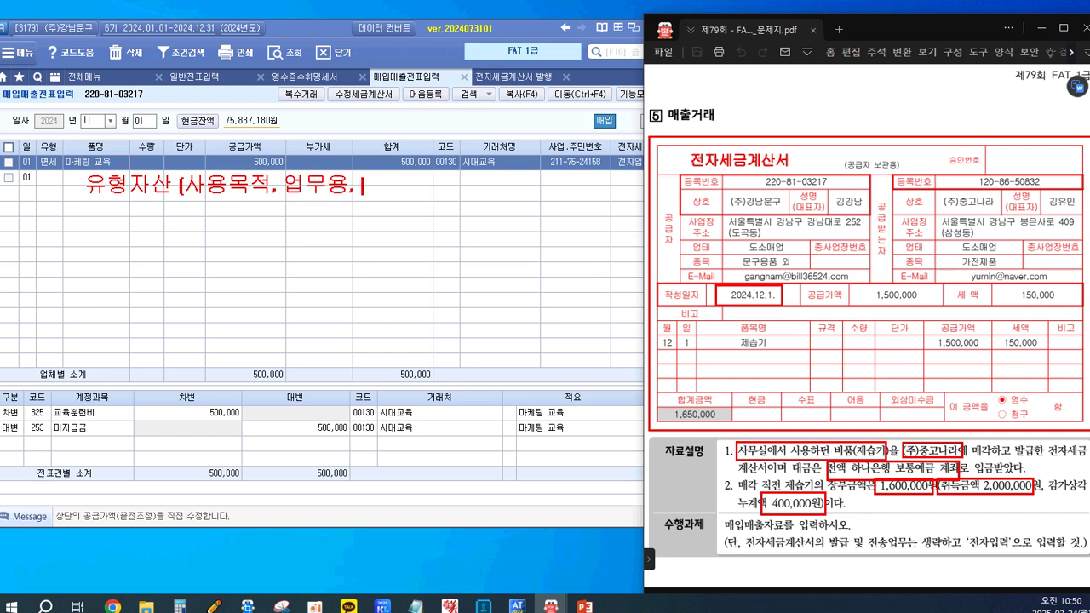
text(영업요)
text(ㅇ)
text(])
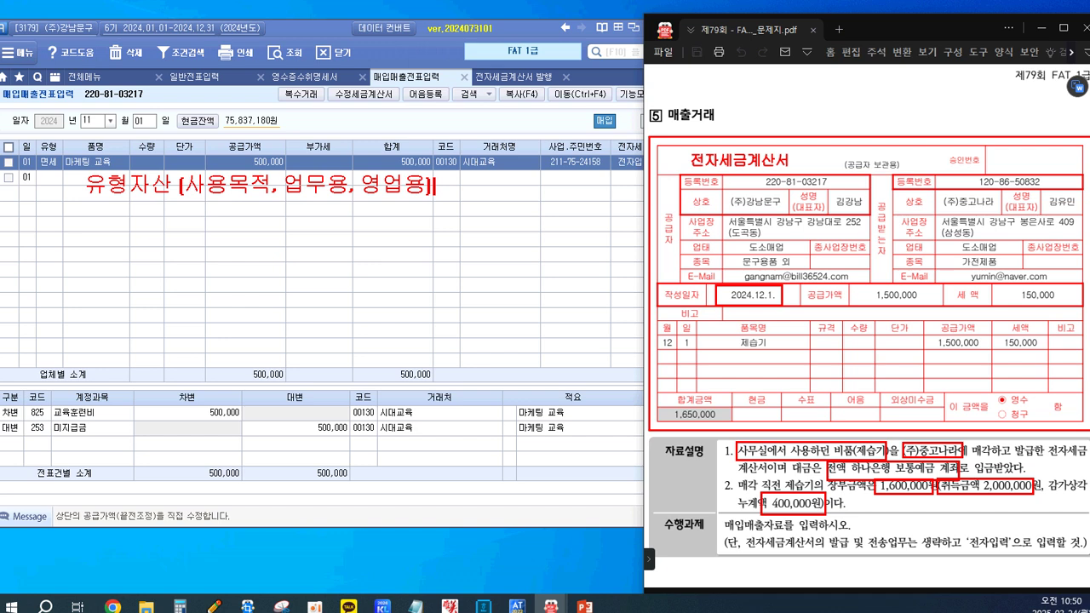
Add the stage notes "취득" and "사용" on spaced lines beneath the 유형자산 heading
key(Return)
key(Return)
text(취)
text(ㄷ)
text(ㅡㄱ)
key(Return)
key(Return)
key(Return)
text(사용)
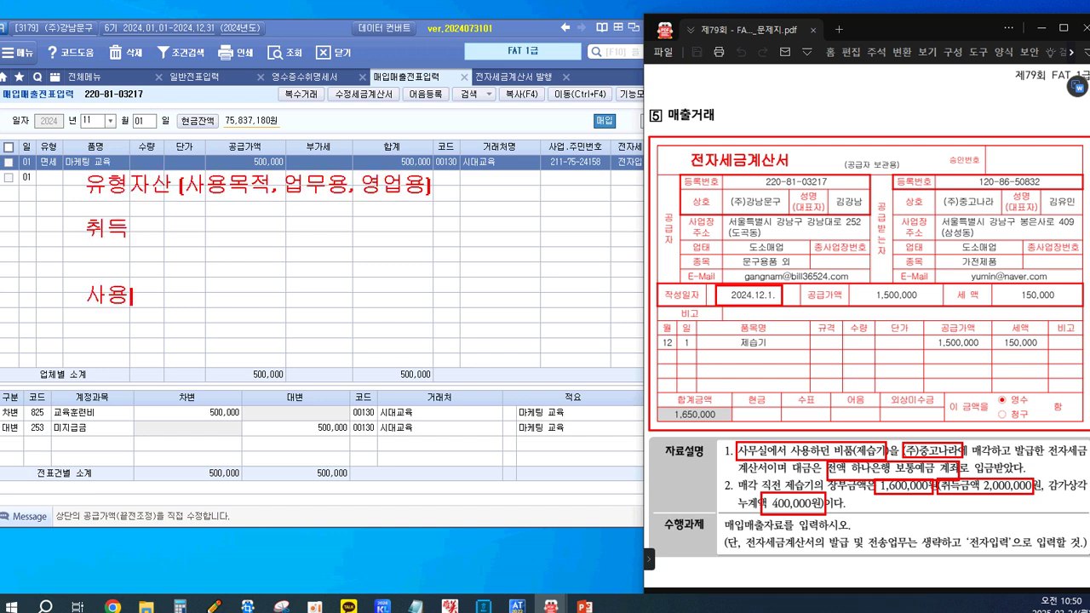
Add a third stage note "처분...." below 사용, followed by the debit account "(차) 감가상각누계액"
key(Return)
key(Return)
key(Return)
text(처분....)
text([차])
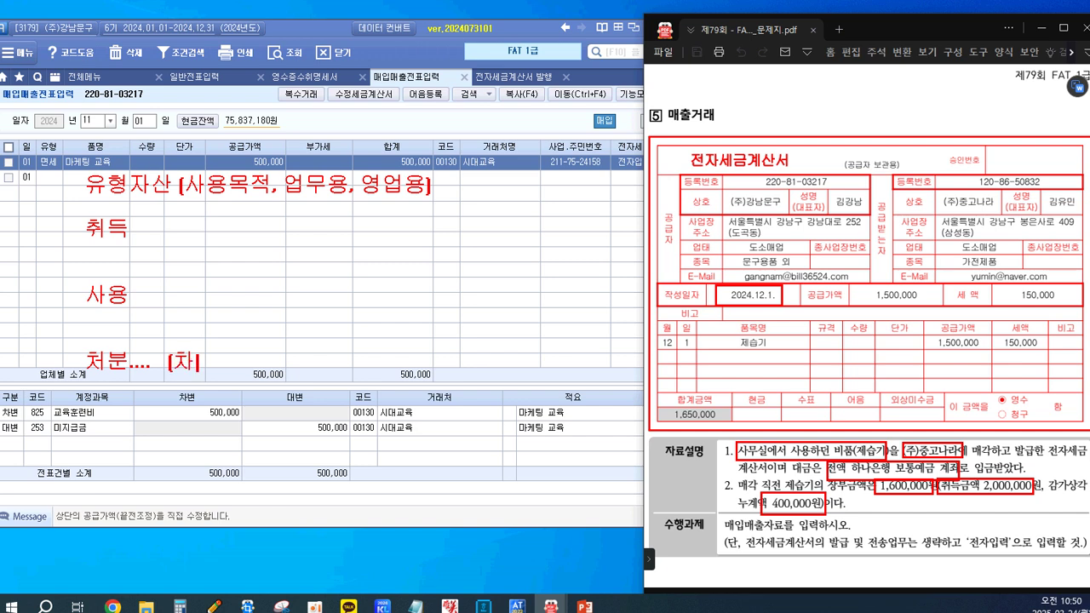
text( 감ㄱㄱ)
key(BackSpace)
key(BackSpace)
text(상)
key(BackSpace)
key(BackSpace)
text(가상각누)
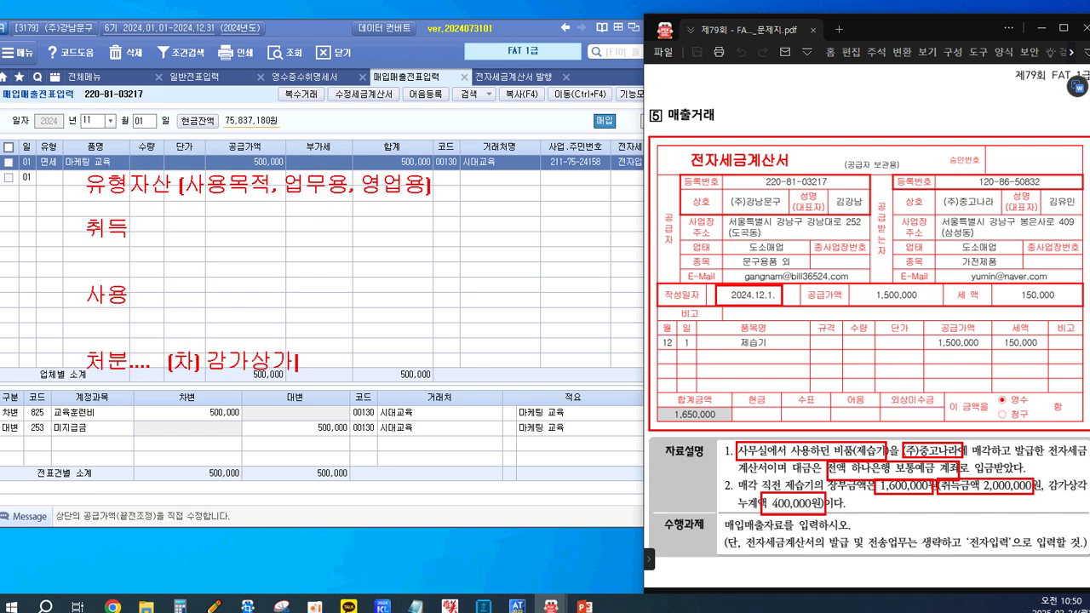
text(계액     )
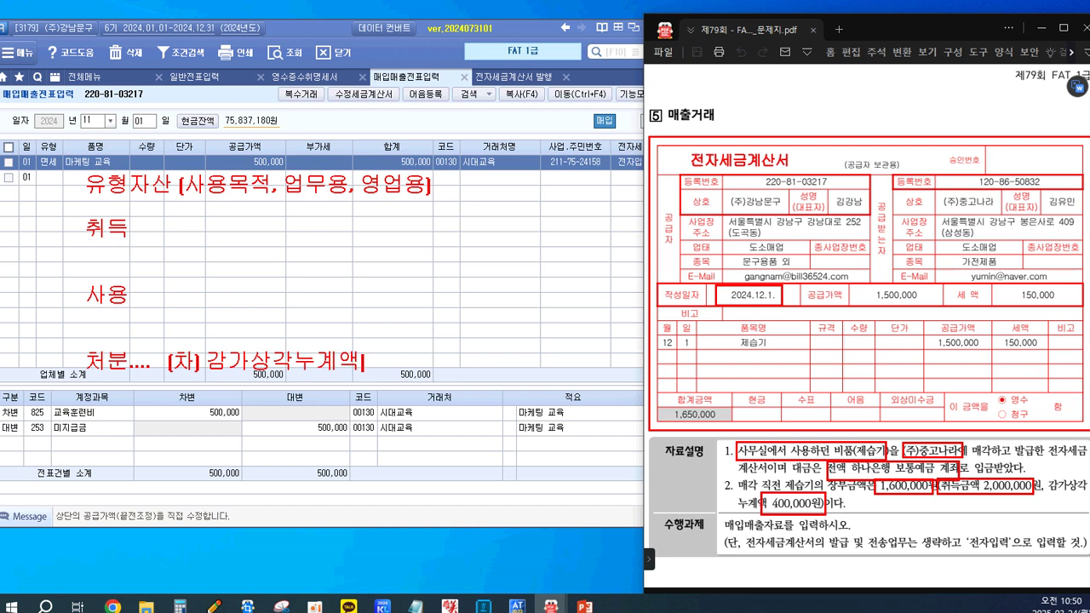
Complete the 처분 line with the credit "(대) 비품 2,000,000" and the amount 400,000 beside 감가상각누계액
text(                    [대])
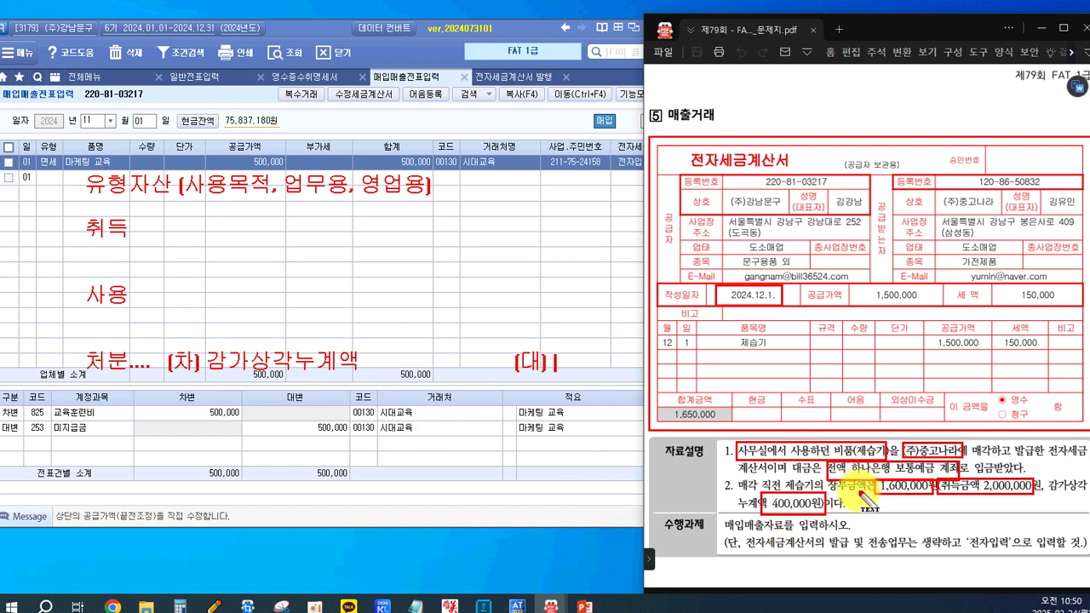
text(비품)
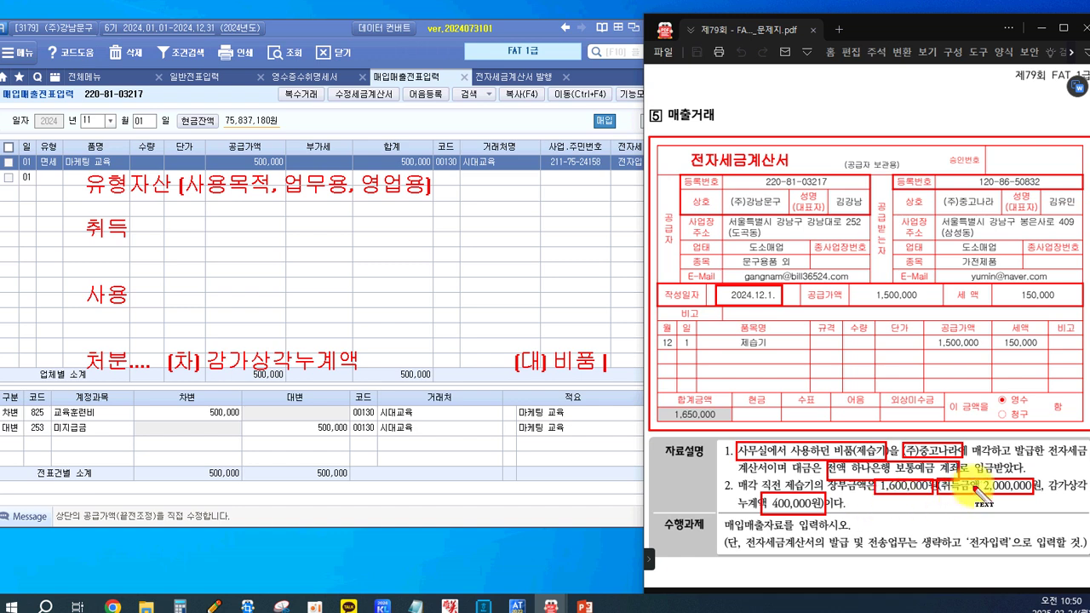
text(2,000,000)
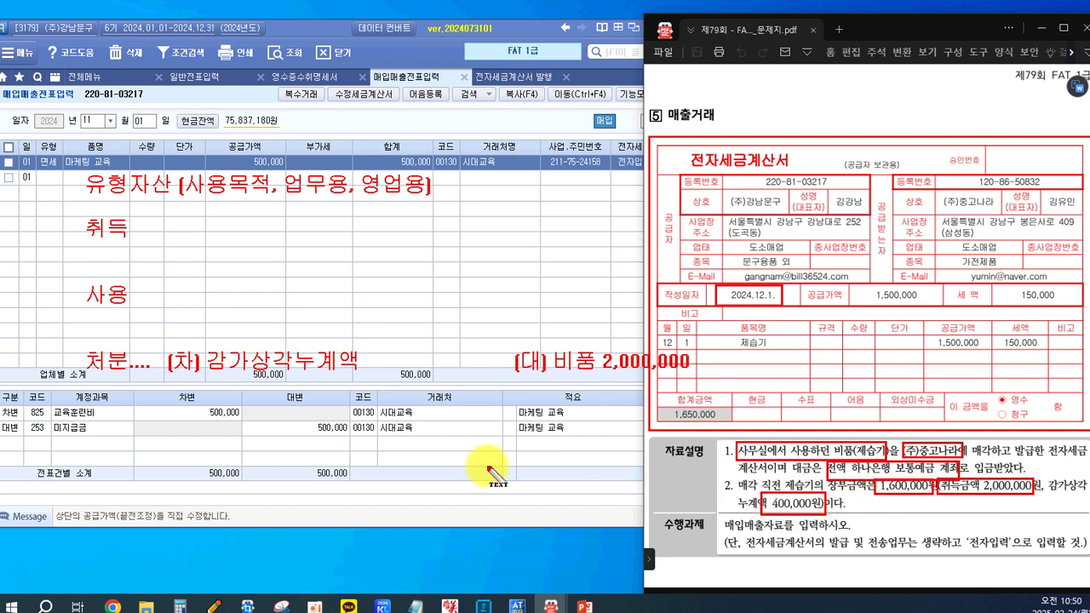
click(385, 359)
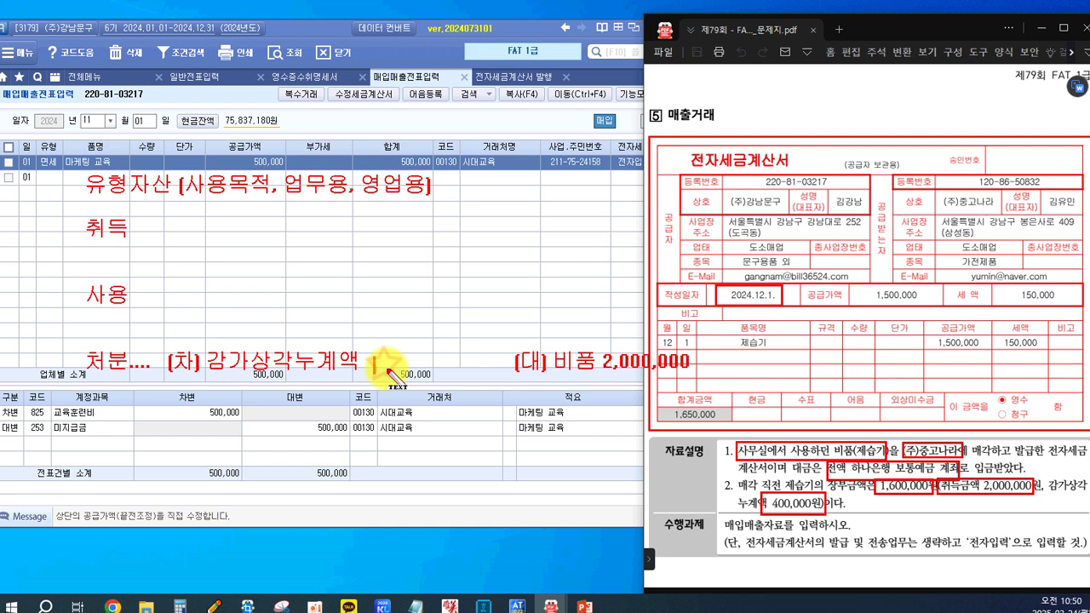
text(400,000)
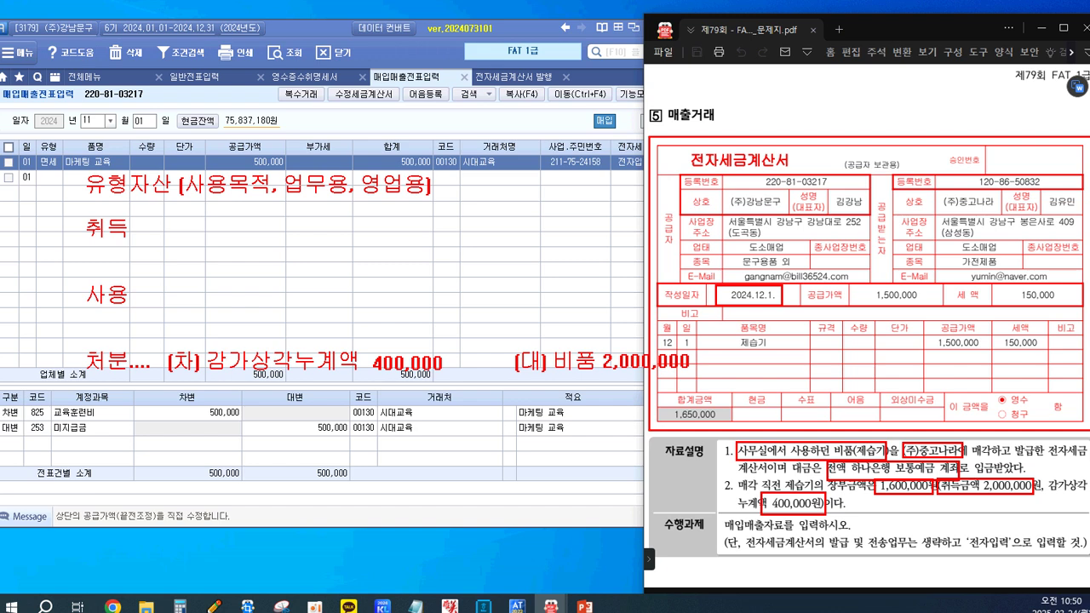
Write the debit note "보통예금(하나) 1,500,000" below 감가상각누계액
drag(213, 411, 211, 424)
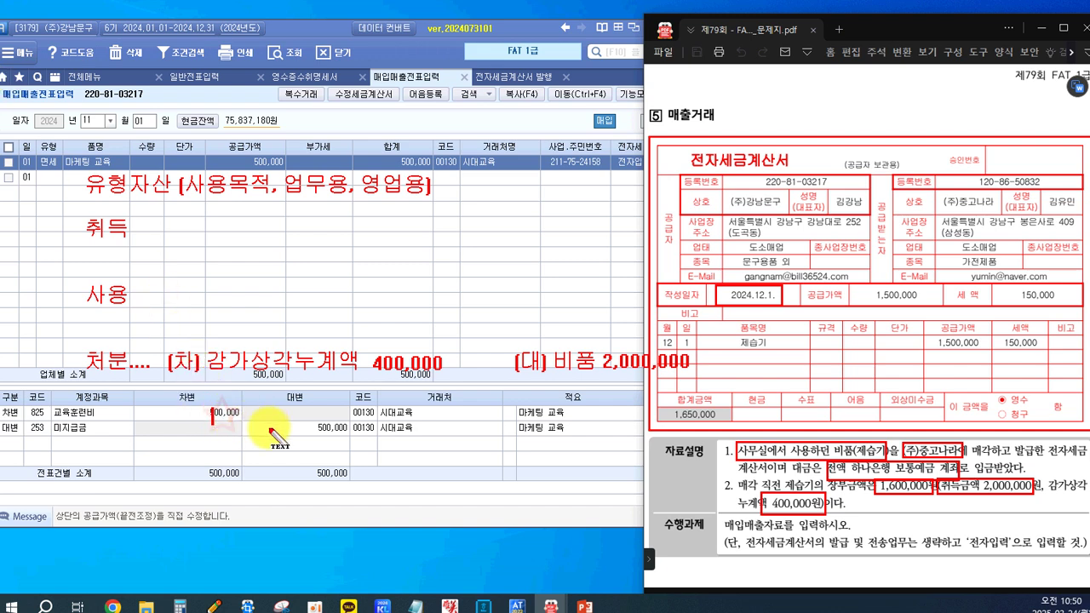
text(보통)
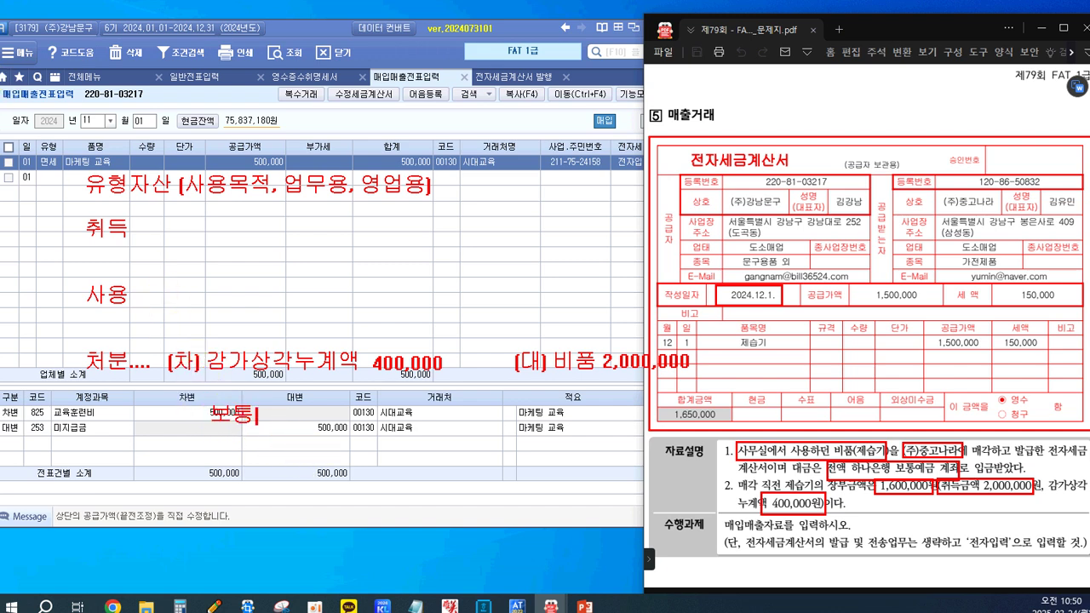
text(예그ㅁ)
text(()
text(하나)
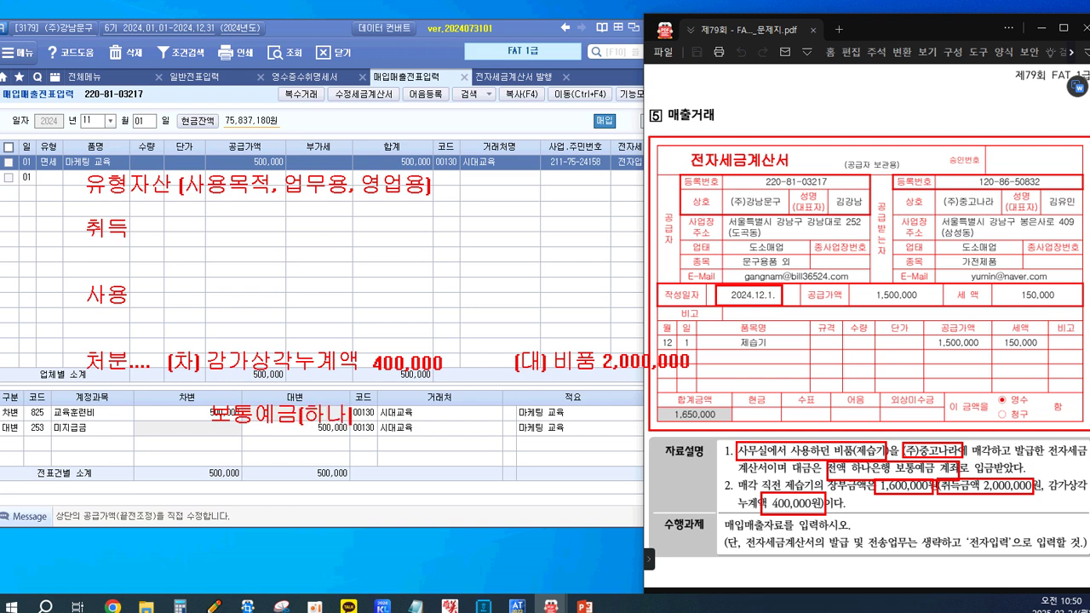
text())
text( 1,500,0)
text(00)
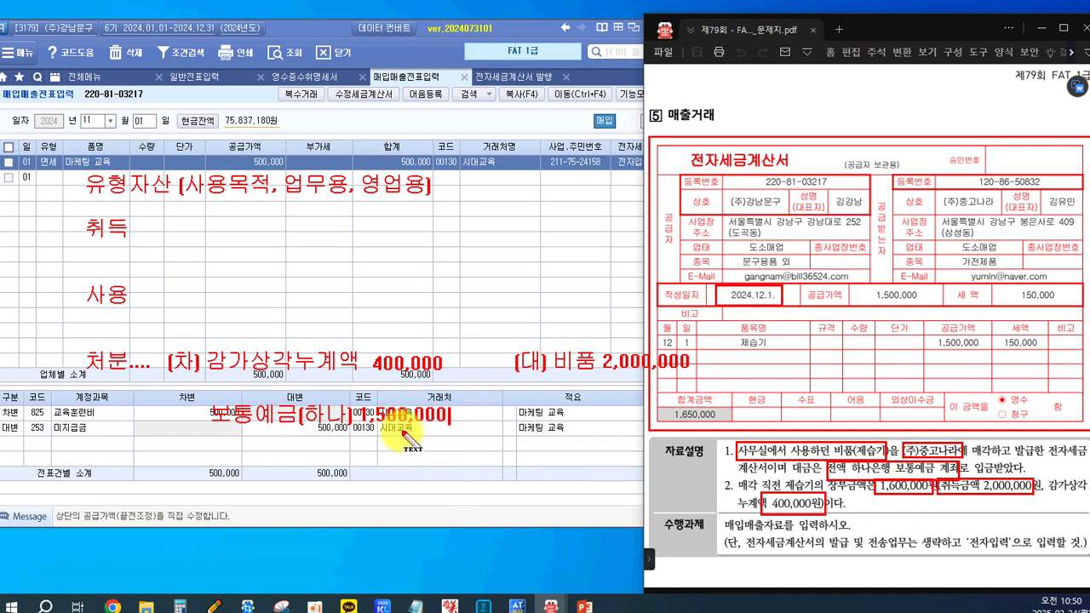
Add the debit note "유형자산처분손실 100,000" under the 보통예금 line, and underline and box the word 처분
key(Return)
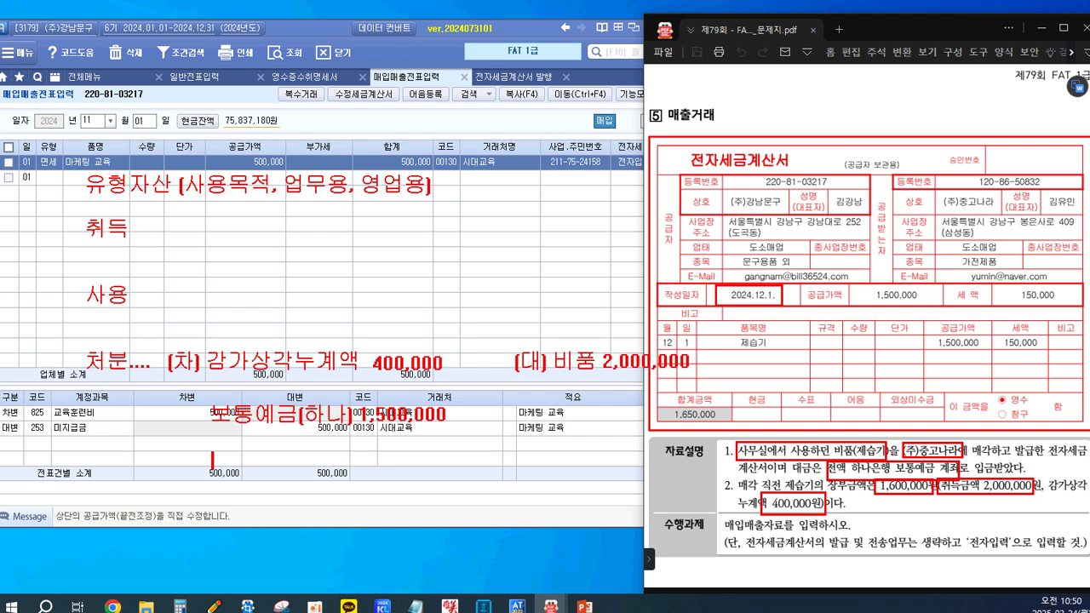
text(유형자산)
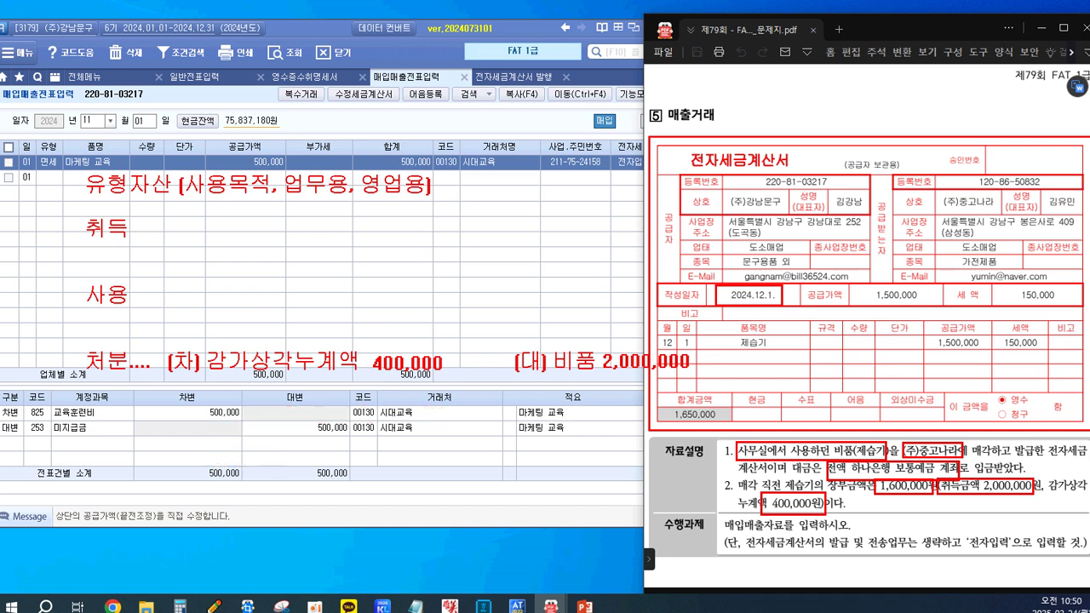
text(처부)
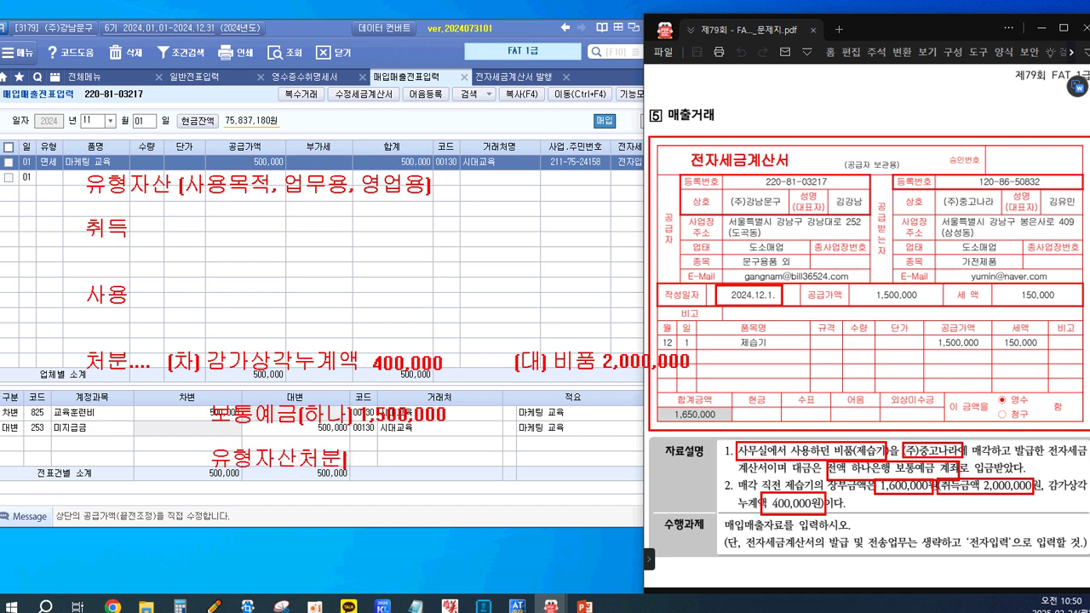
text(손실 100,000)
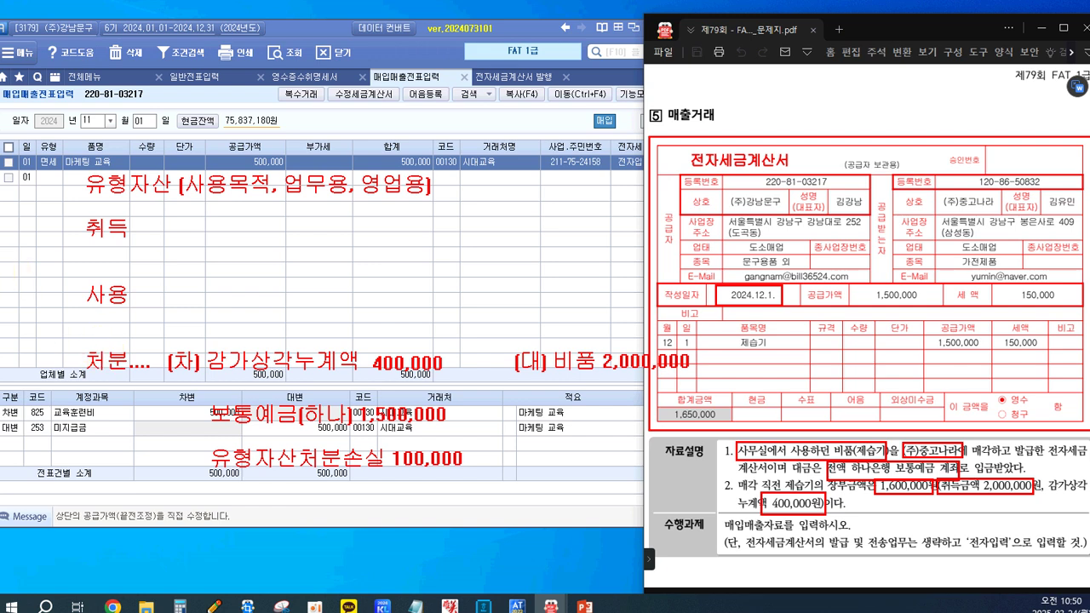
drag(78, 344, 99, 374)
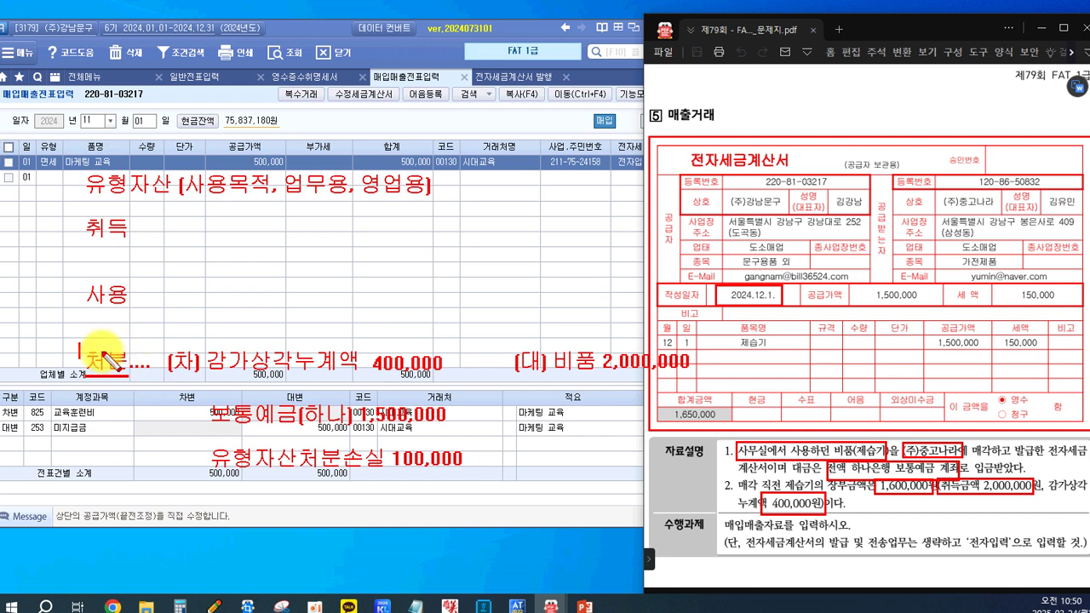
drag(81, 367, 130, 383)
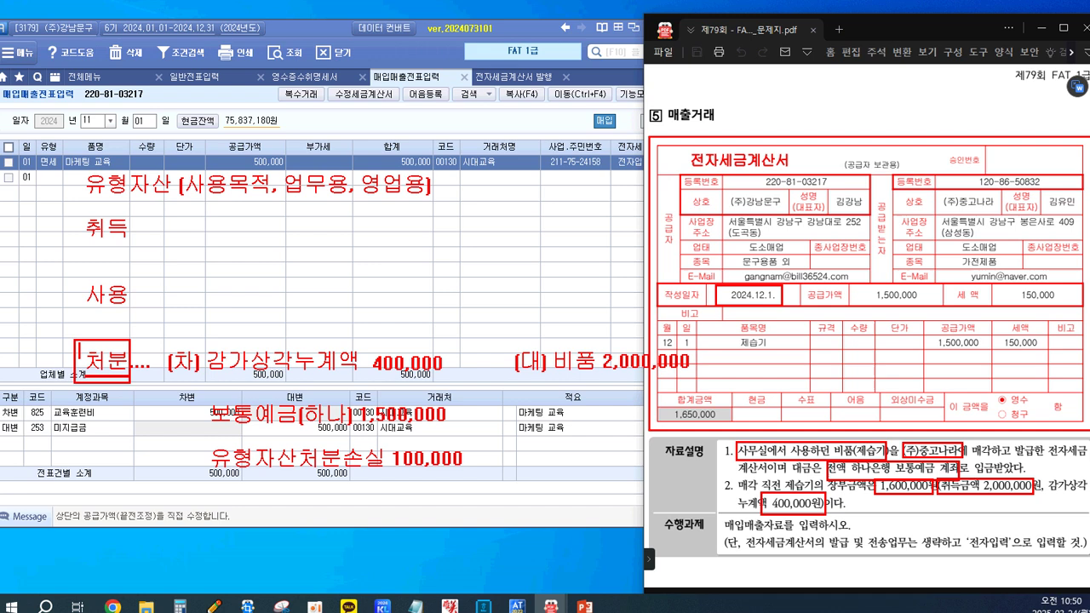
Start a book-value calculation beside 취득 with the lines "취득원가(비품) 2,000,000" and "감.상.누 400,000"
click(329, 235)
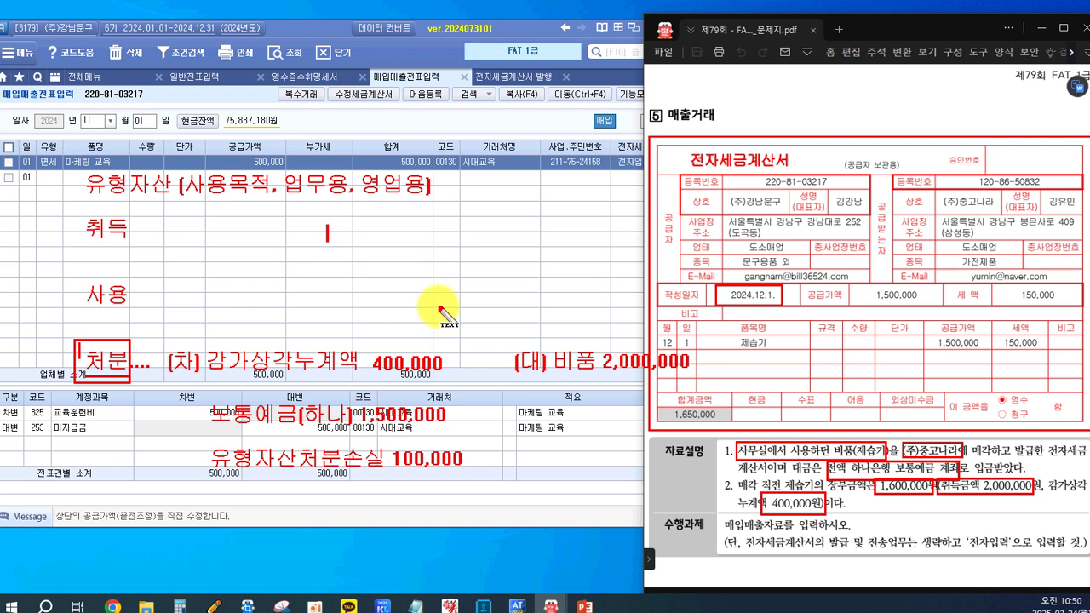
text(취득원가)
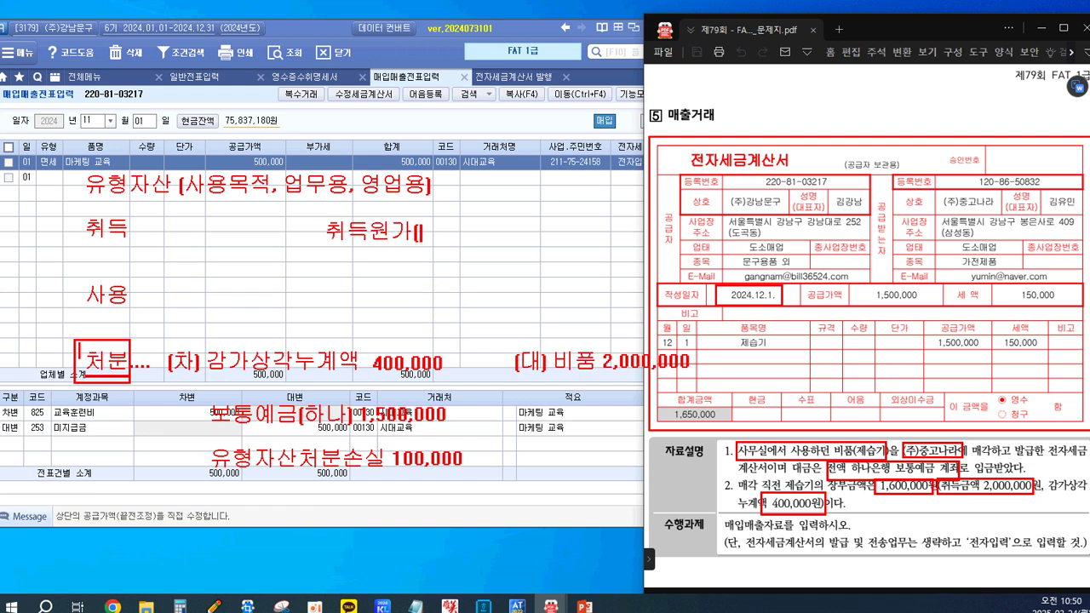
text((비품)  2,000,000)
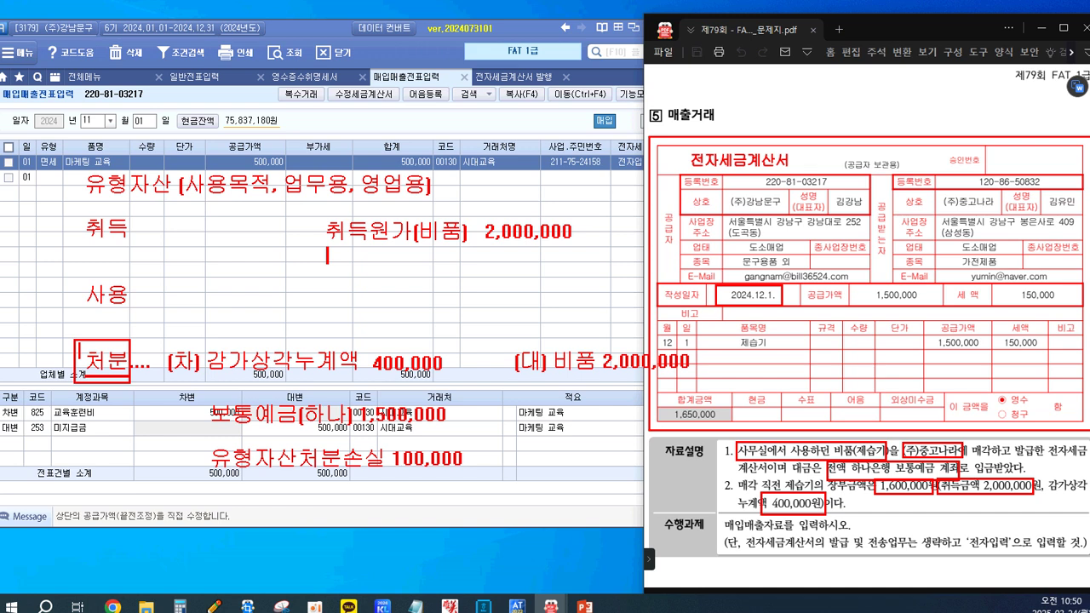
text(감.상.누)
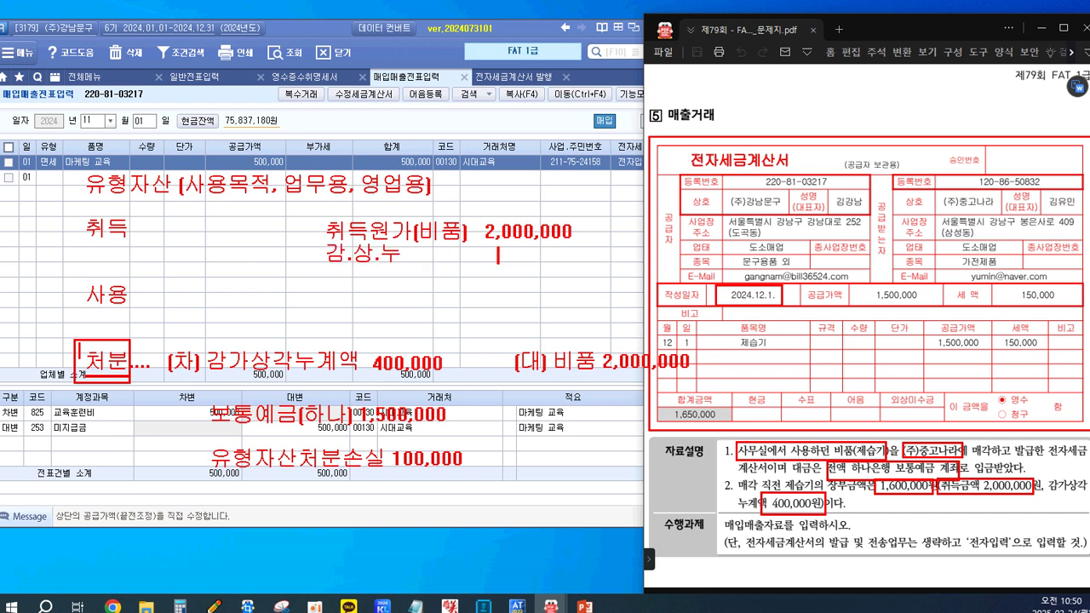
text(0,0)
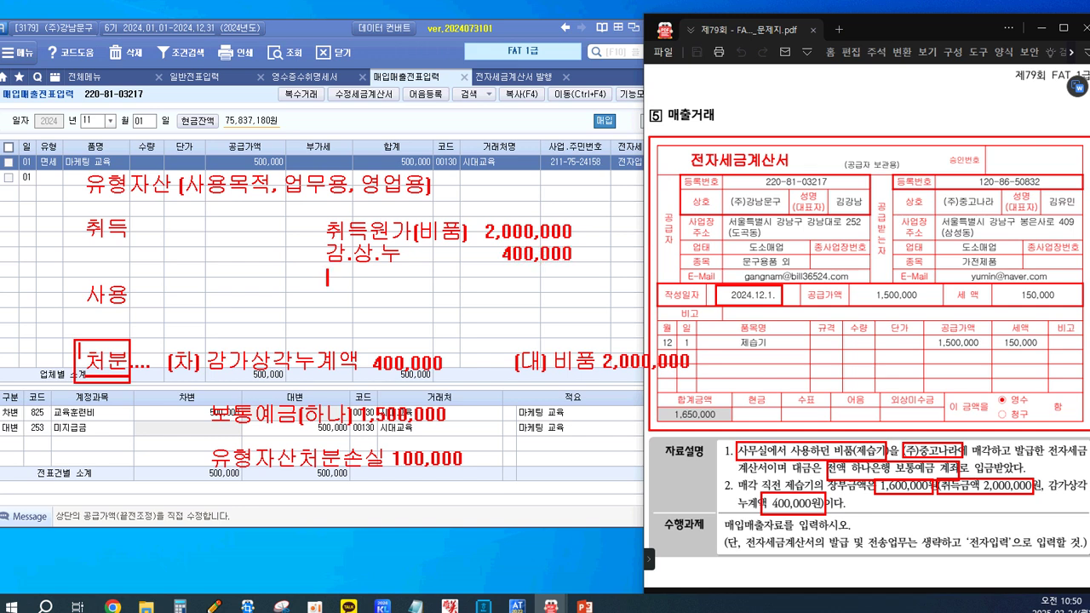
Rule a line under the 감.상.누 amount and write the result line "장부가액 1,600,000" below it
text(----------------------------)
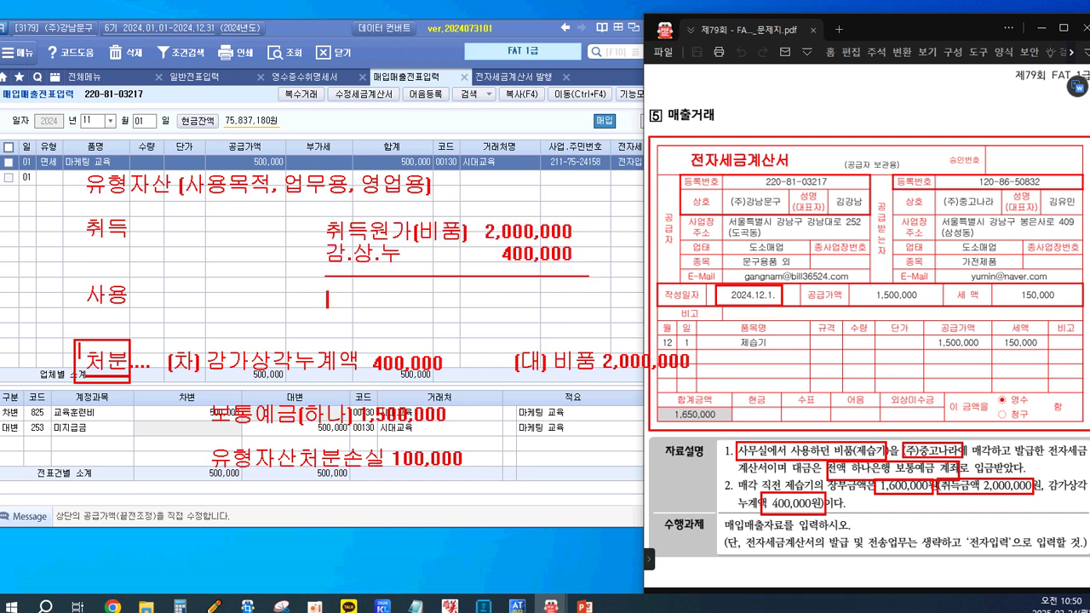
text(장부가액      1)
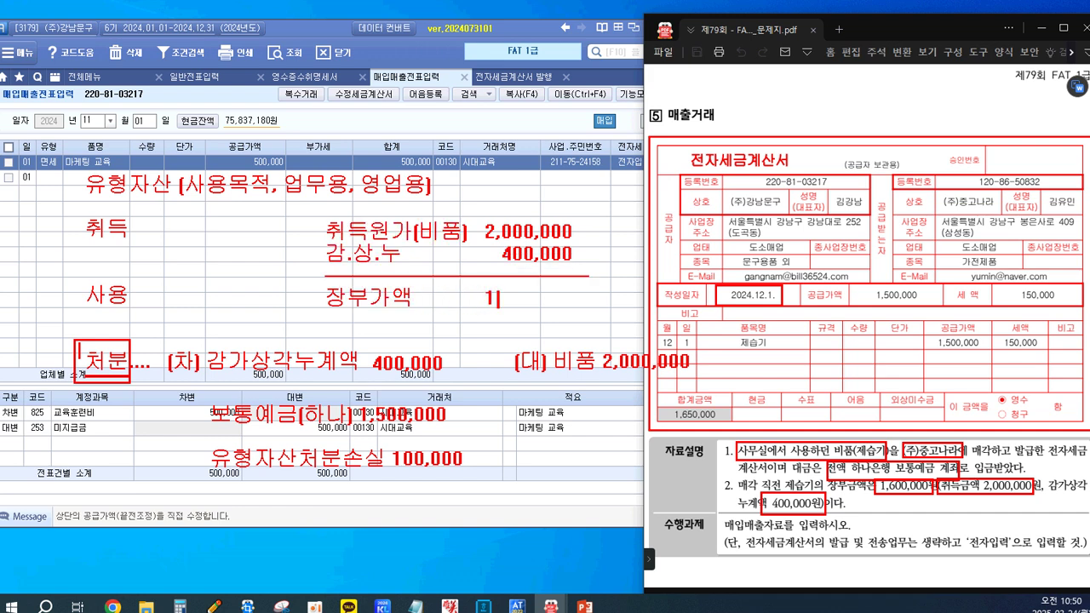
text(,6000,)
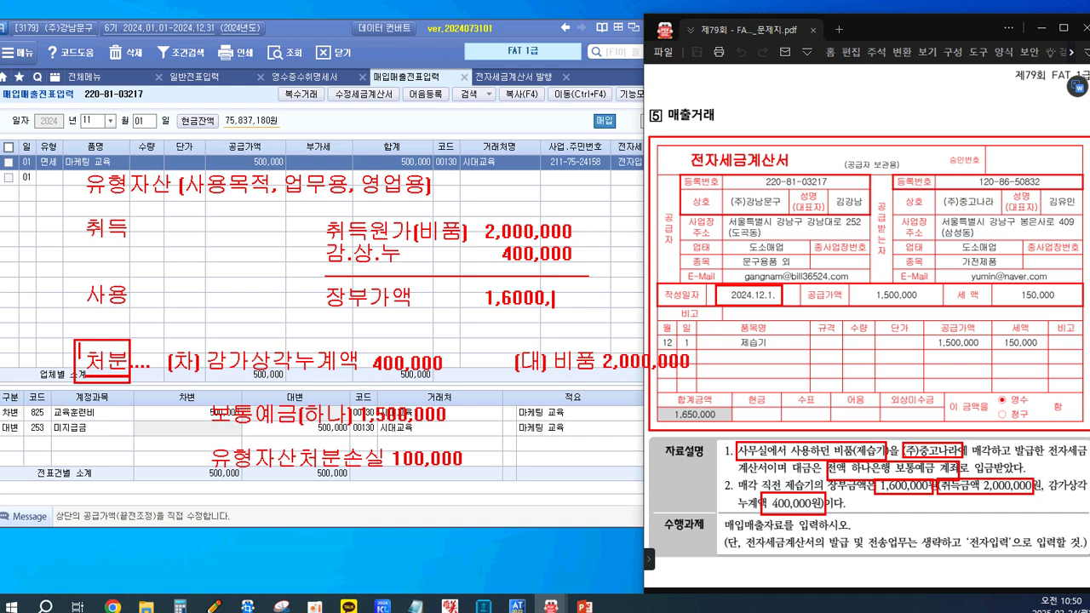
key(BackSpace)
key(BackSpace)
text(,000)
Box the book-value calculation and its "(비품) 2,000,000" part, and draw an arrow from that part to the credit entry "(대) 비품"
drag(316, 208, 590, 318)
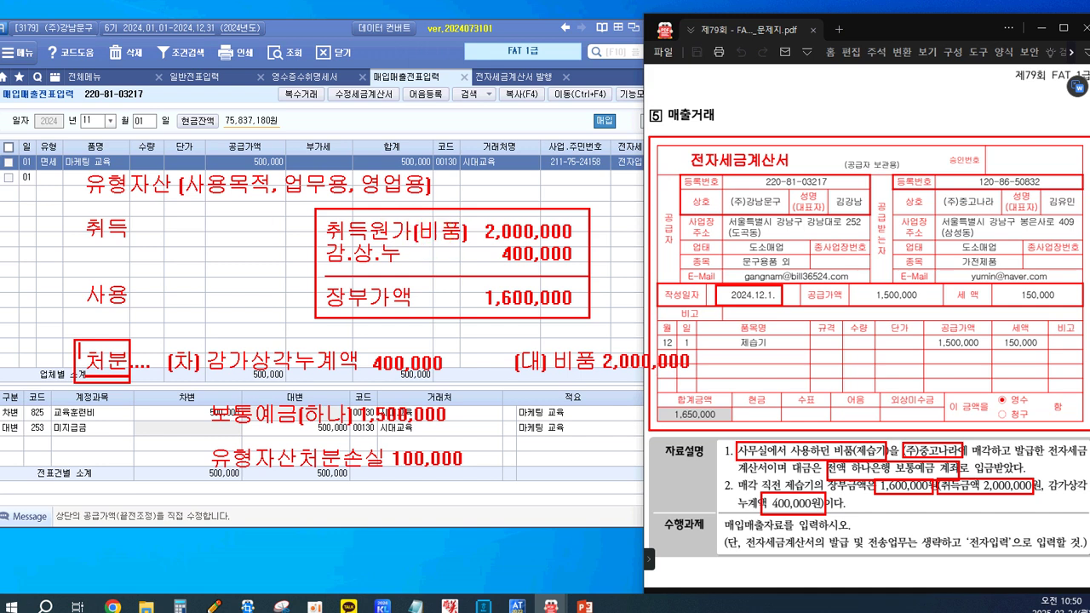
drag(407, 213, 583, 246)
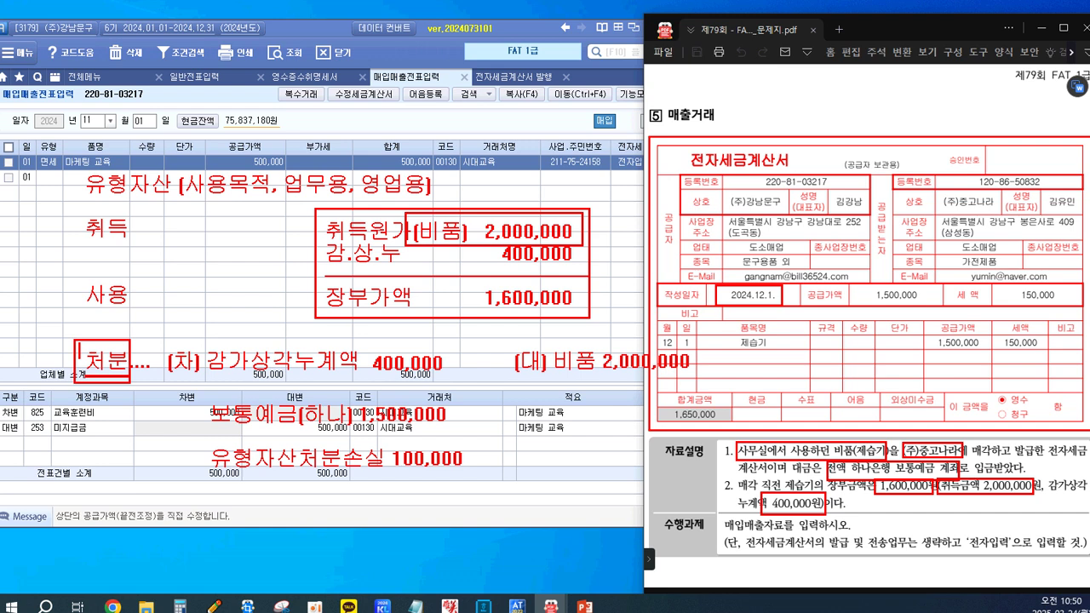
drag(419, 241, 575, 345)
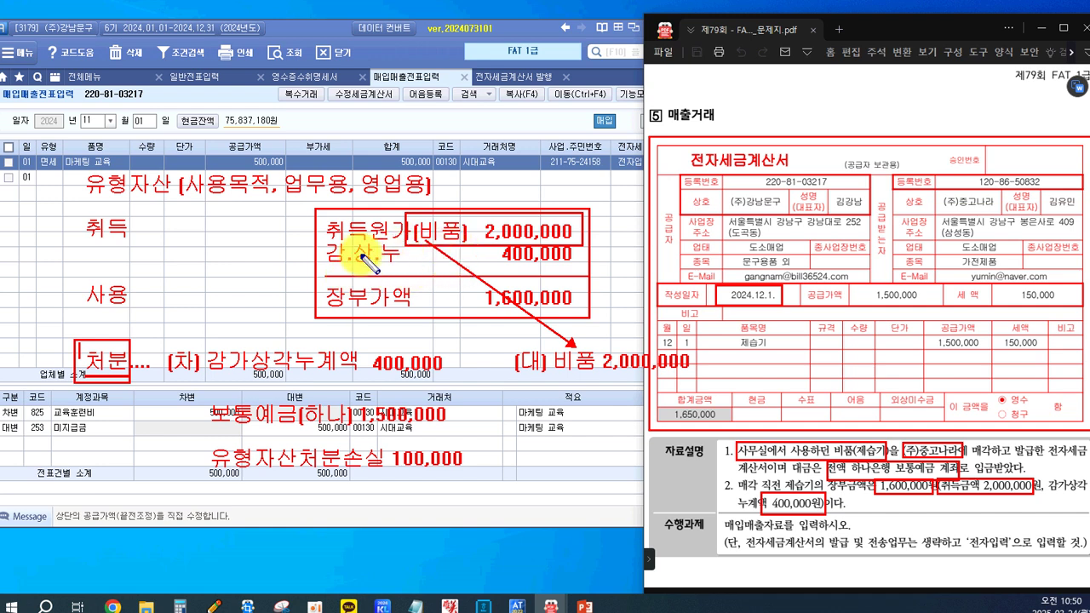
Box the 감.상.누 line in blue, and draw blue arrows from it to the debit 감가상각누계액 note and from 장부가액 to beside 매출거래
drag(324, 243, 588, 276)
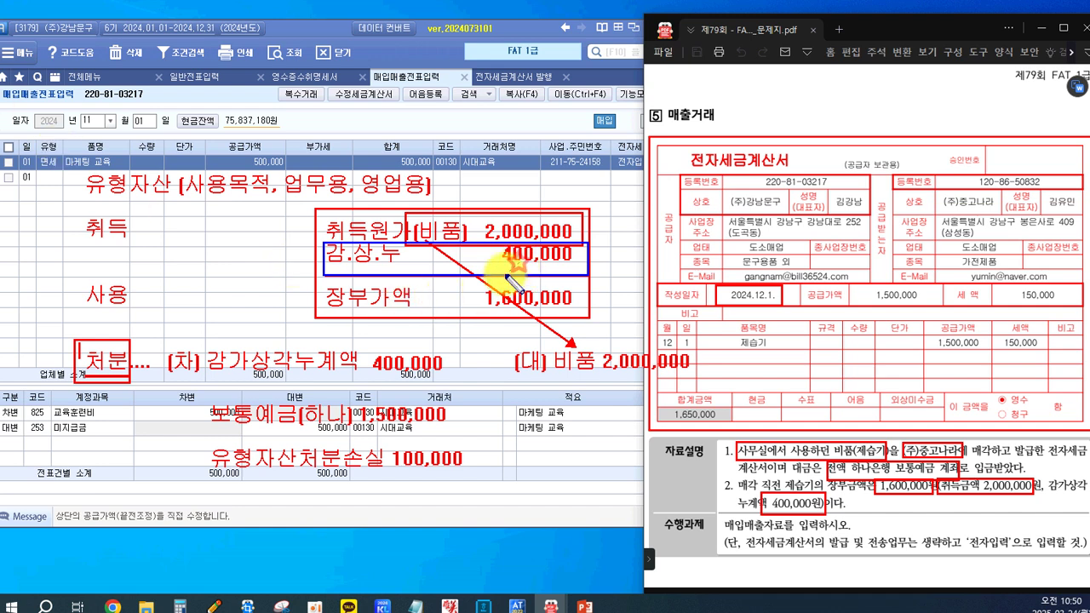
drag(372, 347, 522, 262)
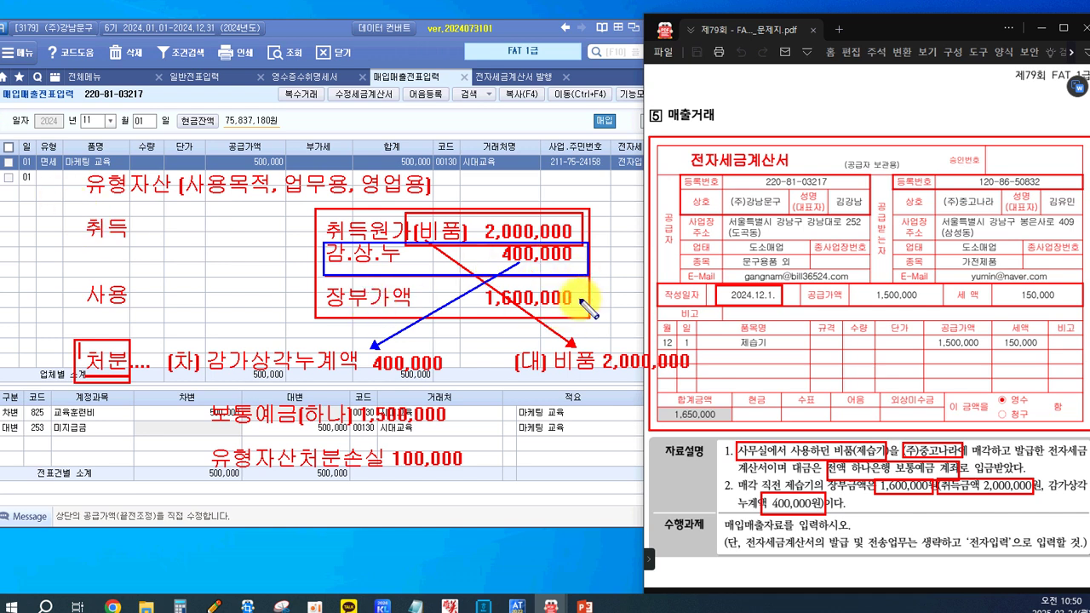
drag(579, 299, 724, 129)
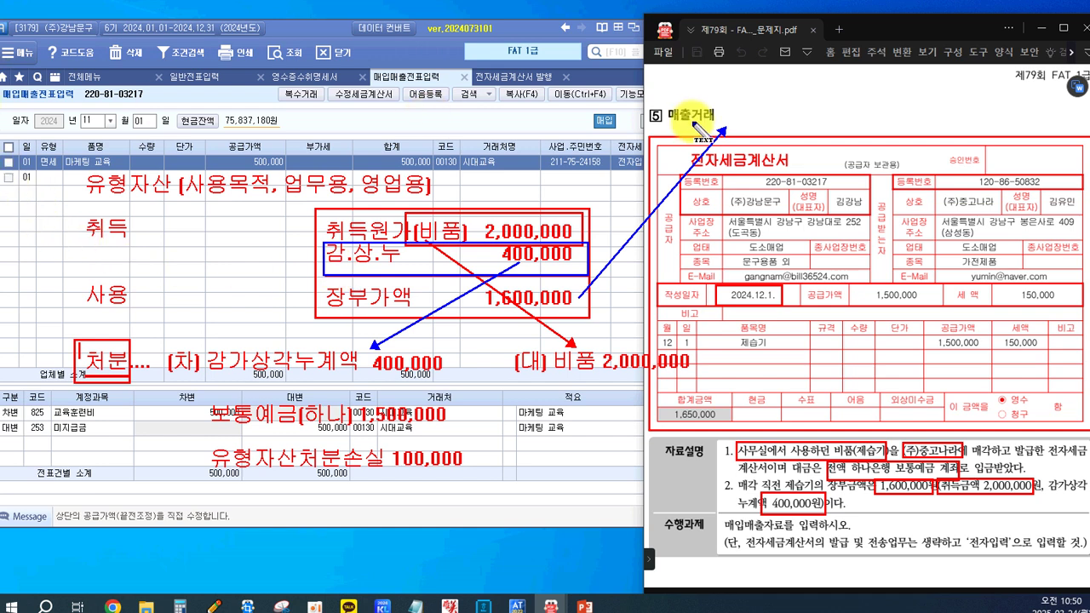
Write the blue note "1,500,000" at the end of the 장부가액 arrow and the difference "100,000" beside the arrow
click(738, 127)
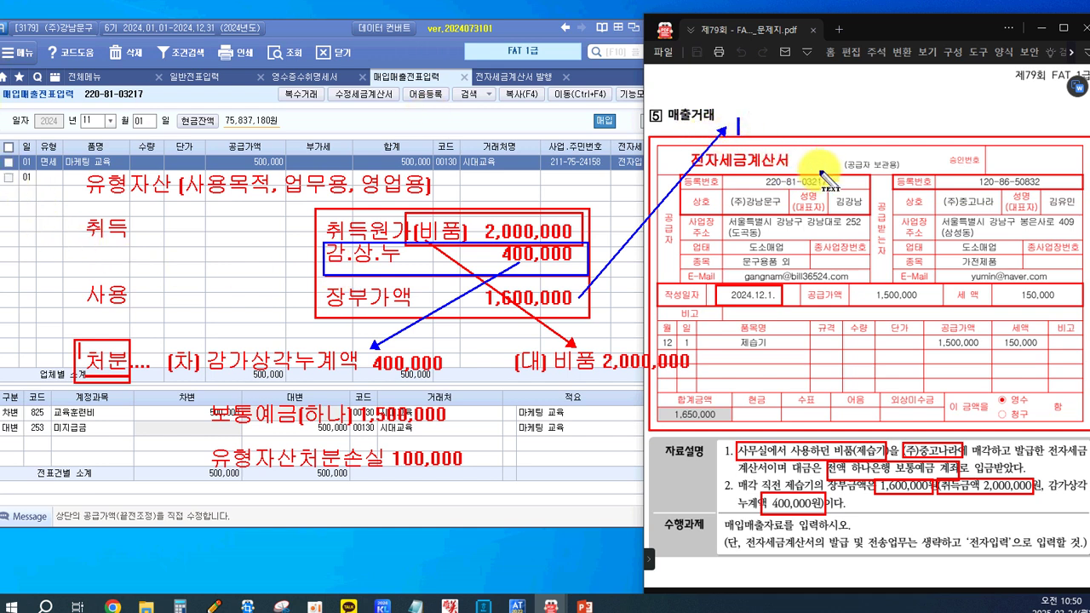
text(1,500,000)
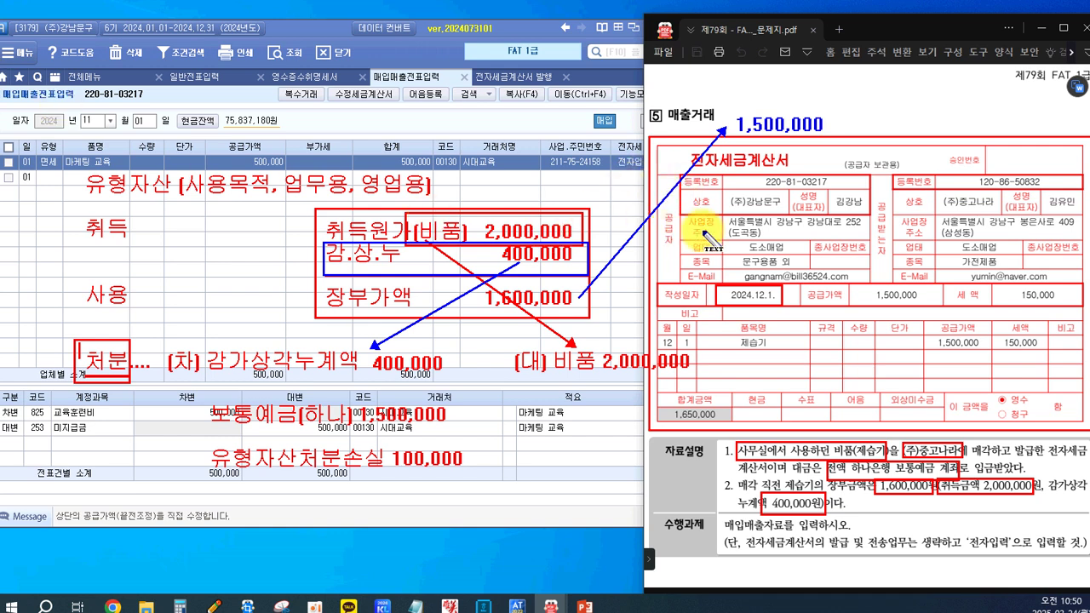
text(100,000)
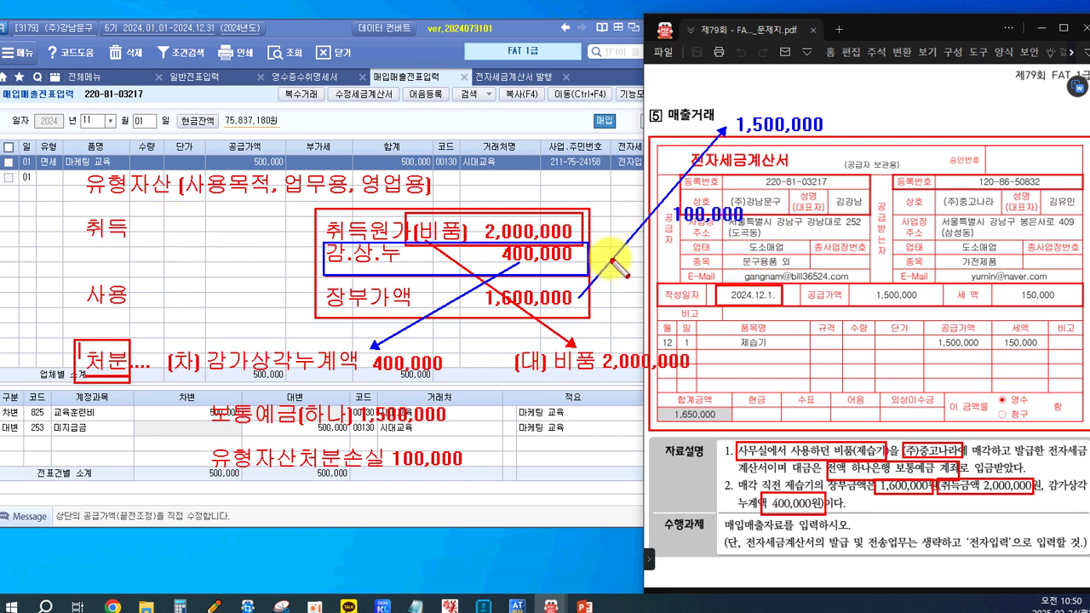
Circle the blue 100,000 and 1,500,000 notes in red, and draw arrows from them to the 유형자산처분손실 and 보통예금 debit notes
click(663, 197)
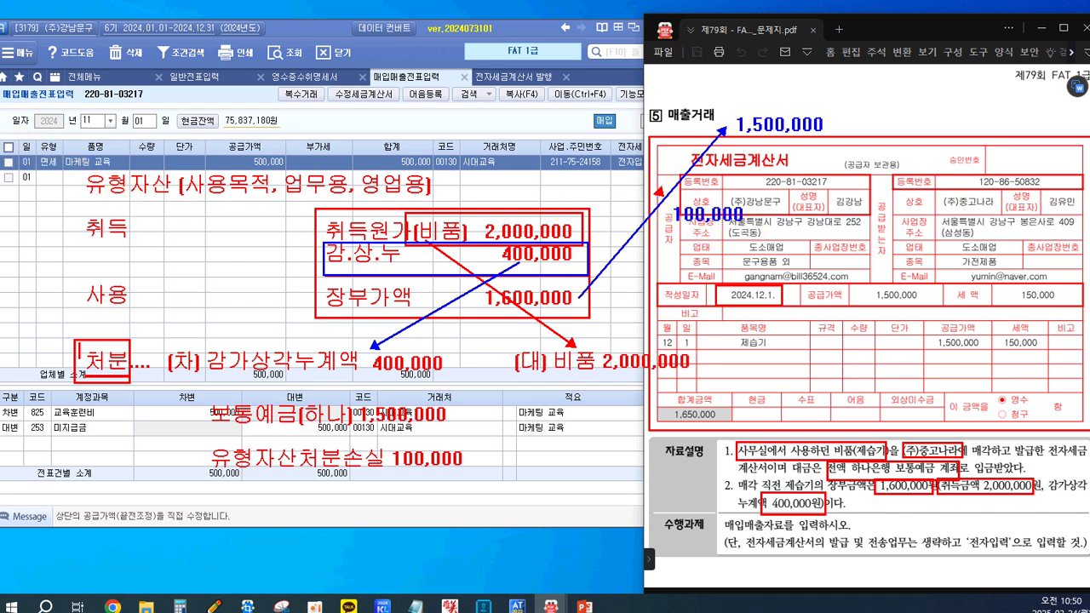
mouse_move(661, 186)
mouse_down()
mouse_move(670, 208)
mouse_move(756, 236)
mouse_up()
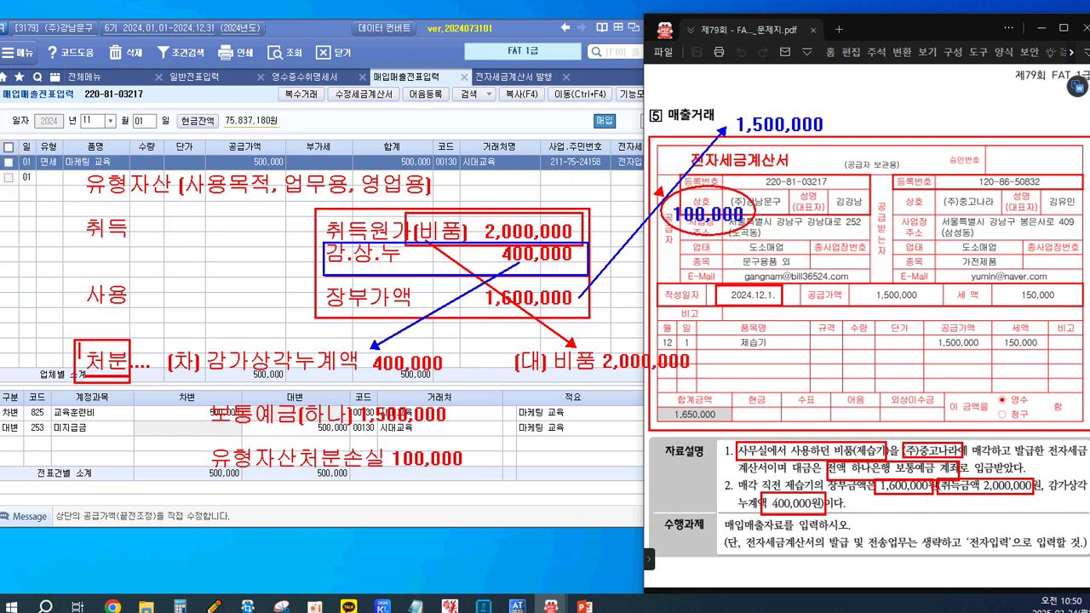
mouse_move(788, 104)
mouse_down()
mouse_move(761, 94)
mouse_move(718, 111)
mouse_move(815, 146)
mouse_move(831, 120)
mouse_up()
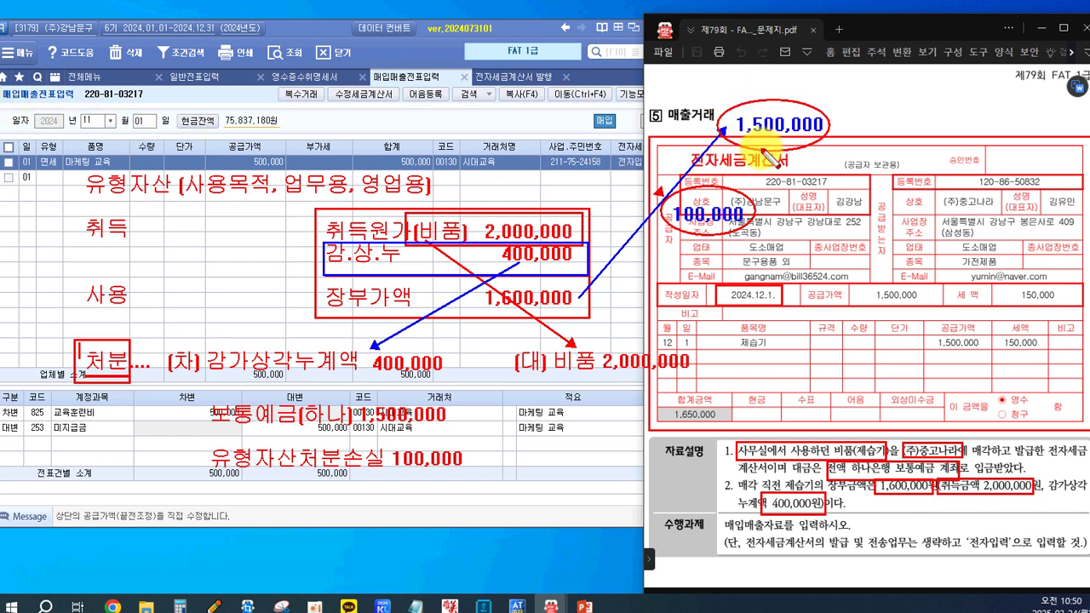
mouse_move(775, 140)
mouse_down()
mouse_move(498, 292)
mouse_move(433, 426)
mouse_move(419, 406)
mouse_up()
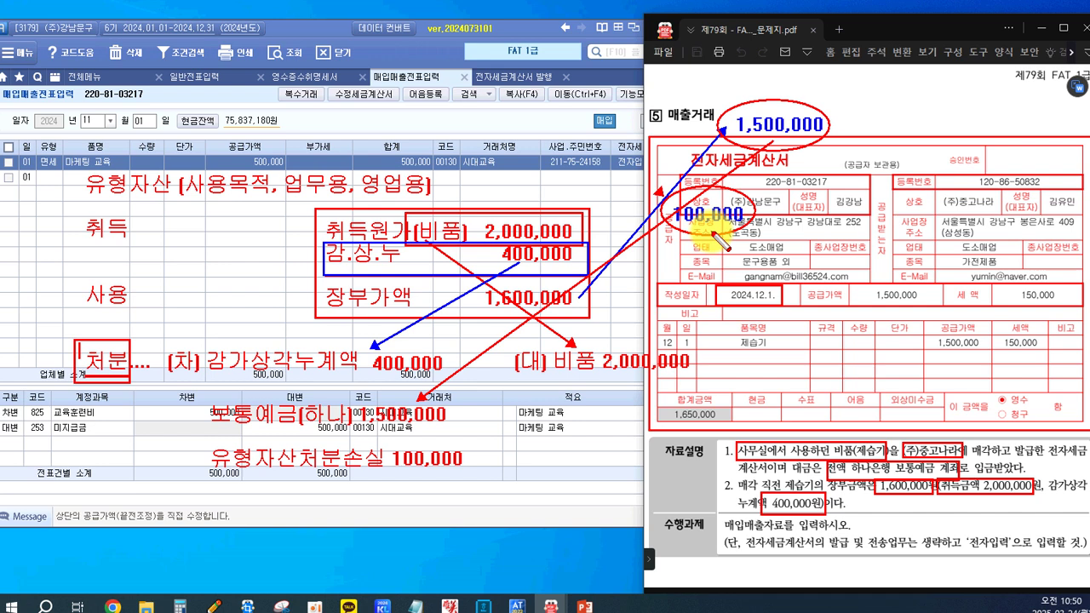
mouse_move(716, 281)
mouse_down()
mouse_move(576, 348)
mouse_move(468, 464)
mouse_up()
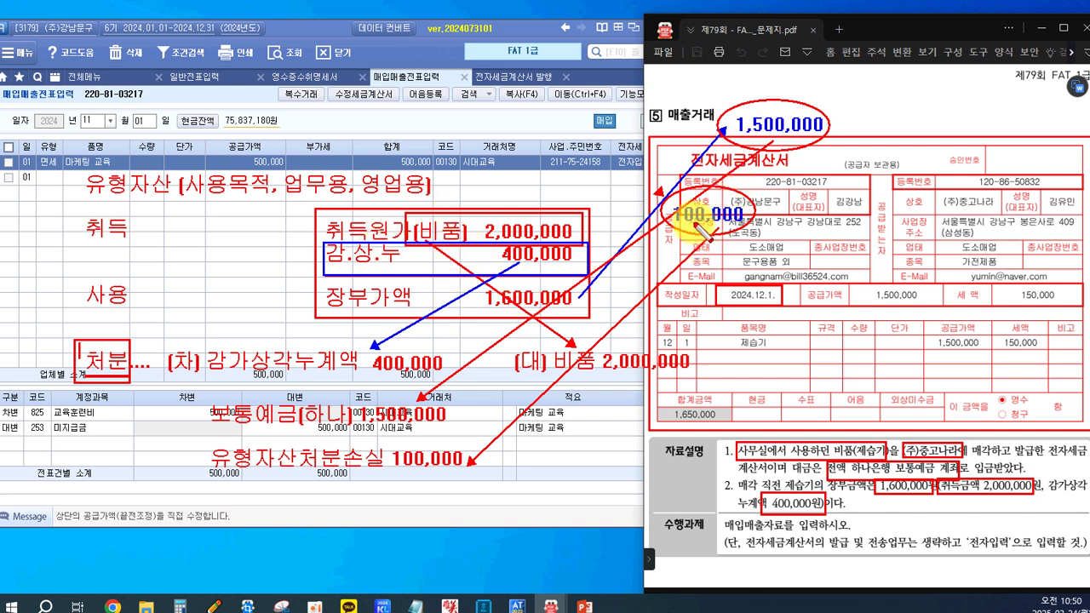
Hand-number the 취득원가, 감.상.누, 1,500,000 and 100,000 notes 1 to 4, and clear all on-screen notes
drag(282, 222, 278, 235)
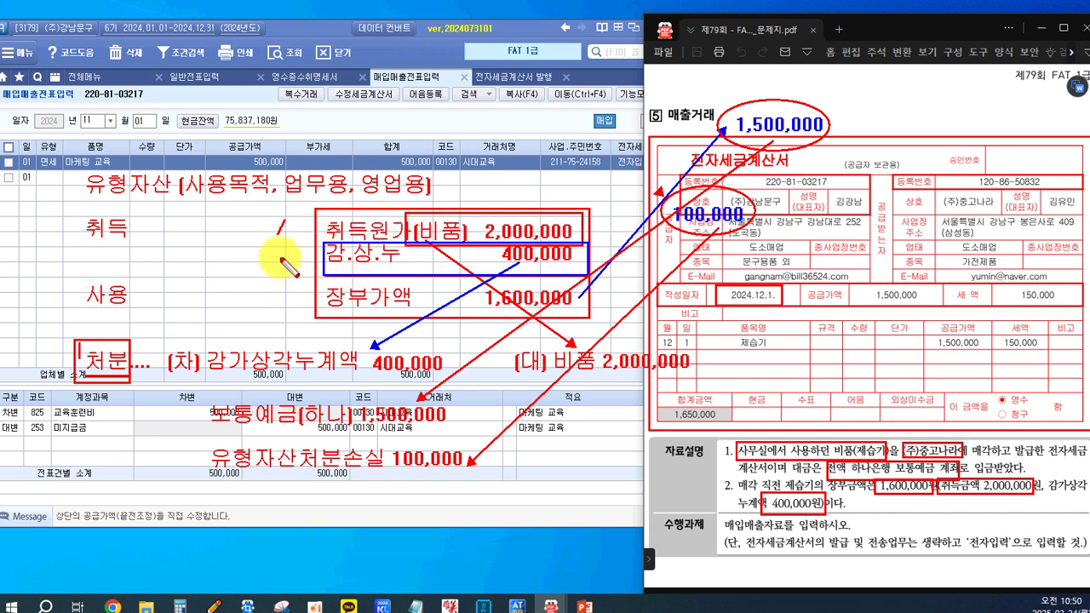
mouse_move(275, 251)
mouse_down()
mouse_move(282, 267)
mouse_move(298, 263)
mouse_up()
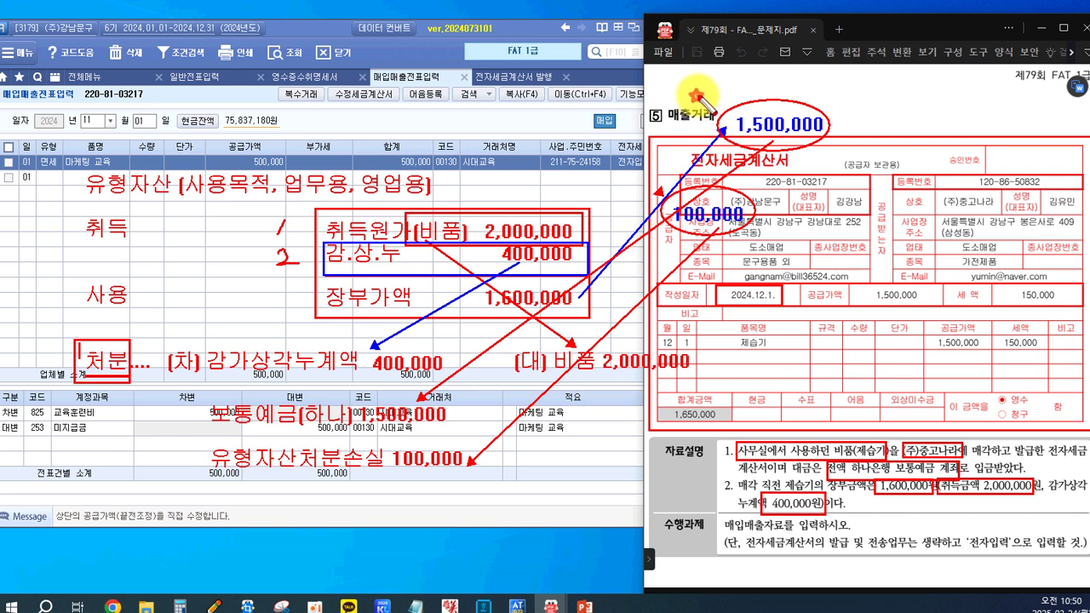
drag(708, 104, 706, 117)
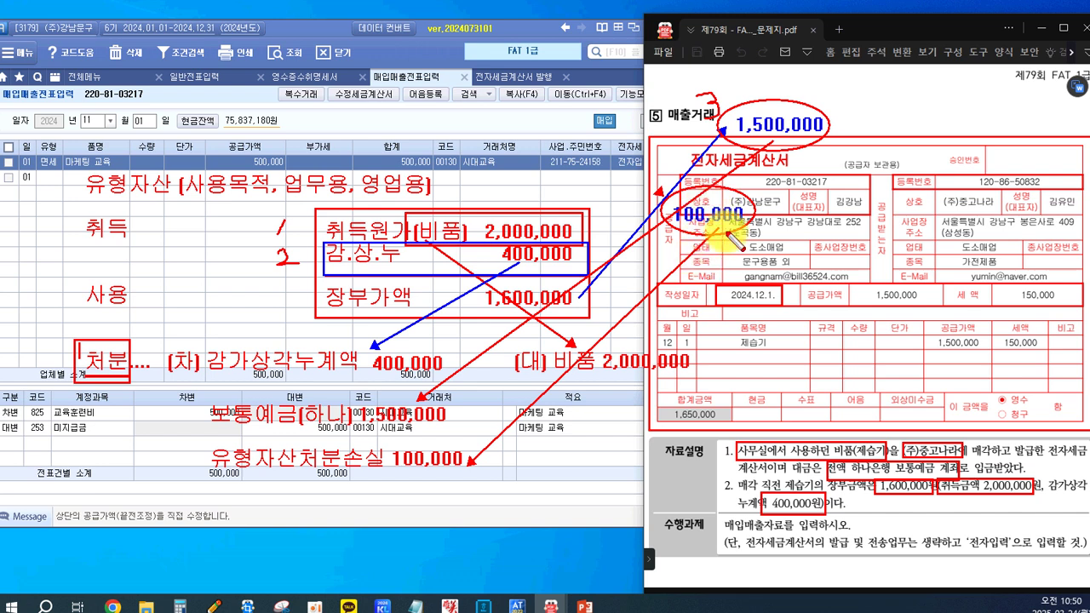
mouse_move(792, 195)
mouse_down()
mouse_move(812, 227)
mouse_move(806, 260)
mouse_up()
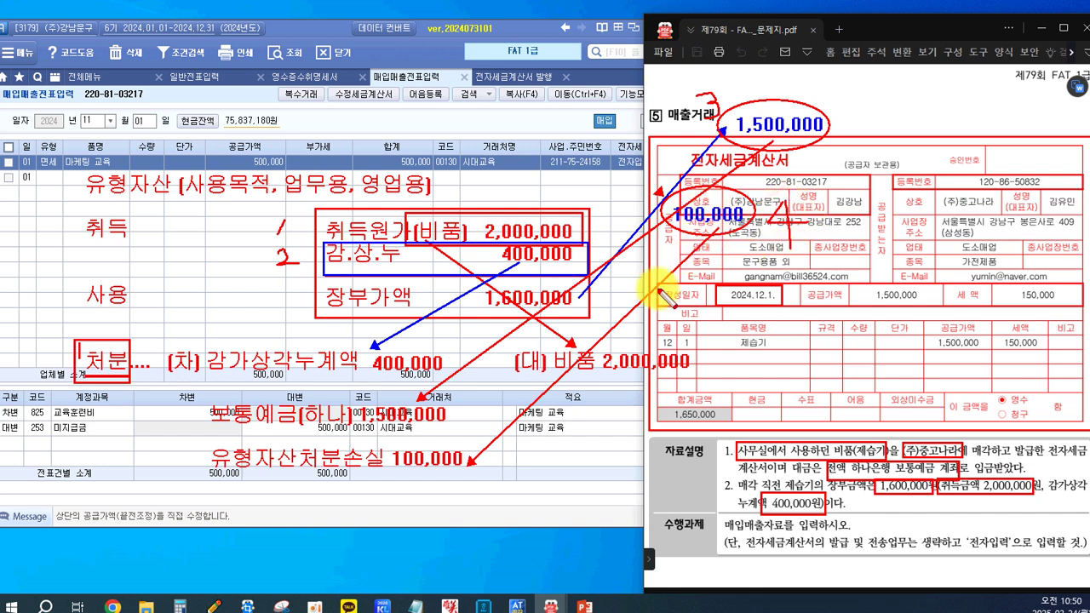
mouse_move(198, 436)
mouse_down()
mouse_move(398, 485)
mouse_move(486, 433)
mouse_move(198, 431)
mouse_up()
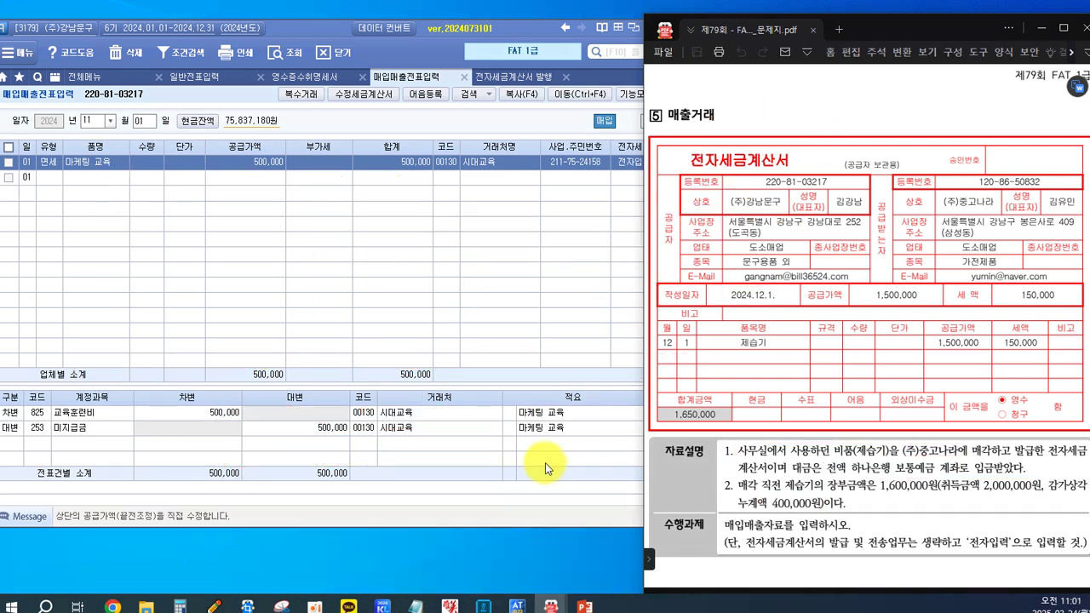
Start a 매출 entry dated December 1 in 매입매출전표입력 with the type 11.과세
click(110, 121)
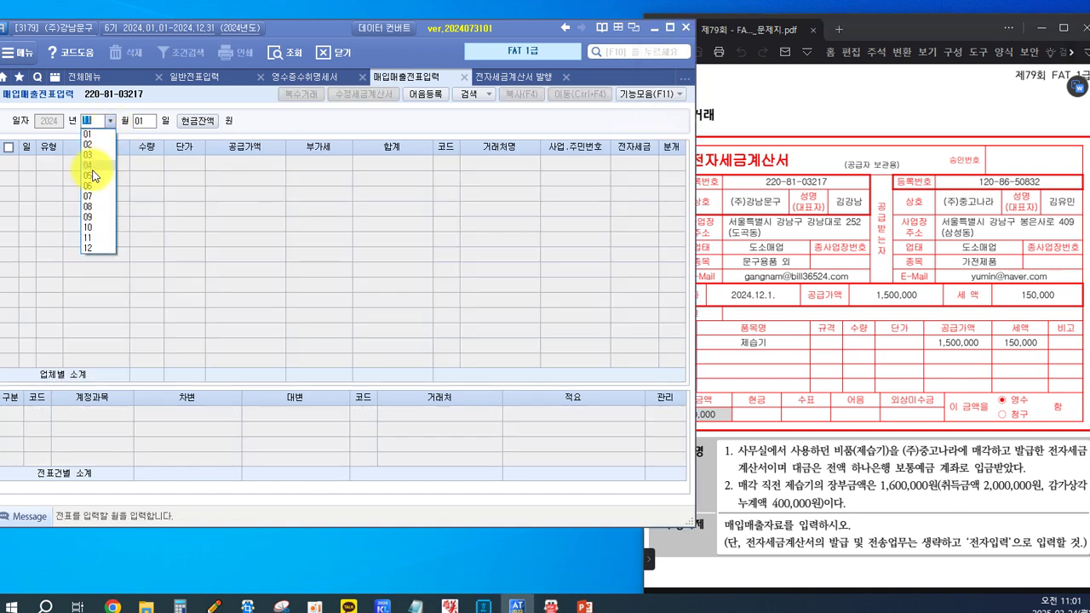
click(92, 248)
key(Return)
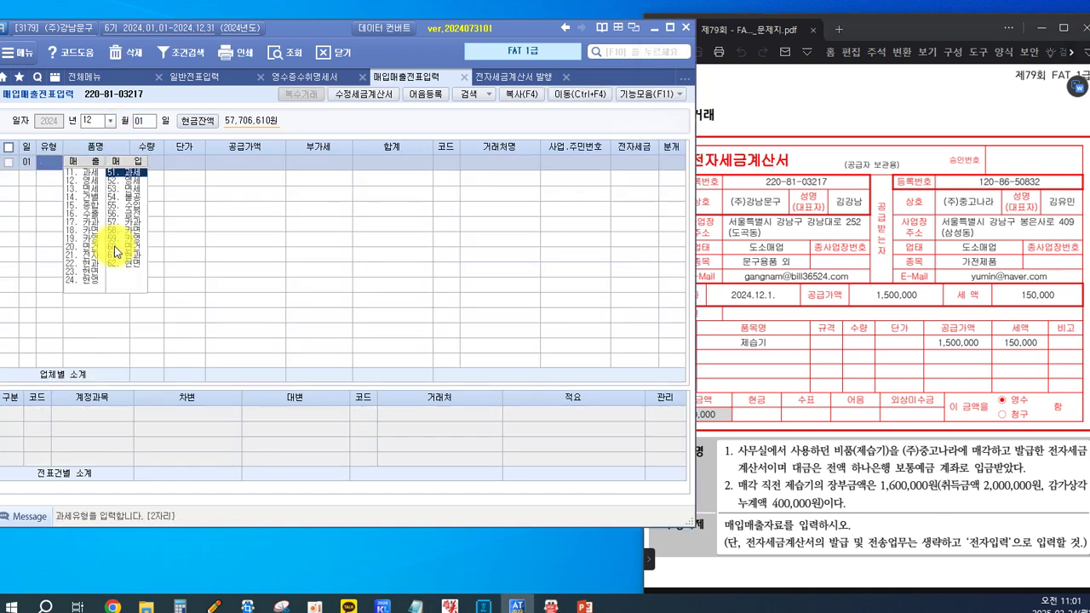
click(95, 174)
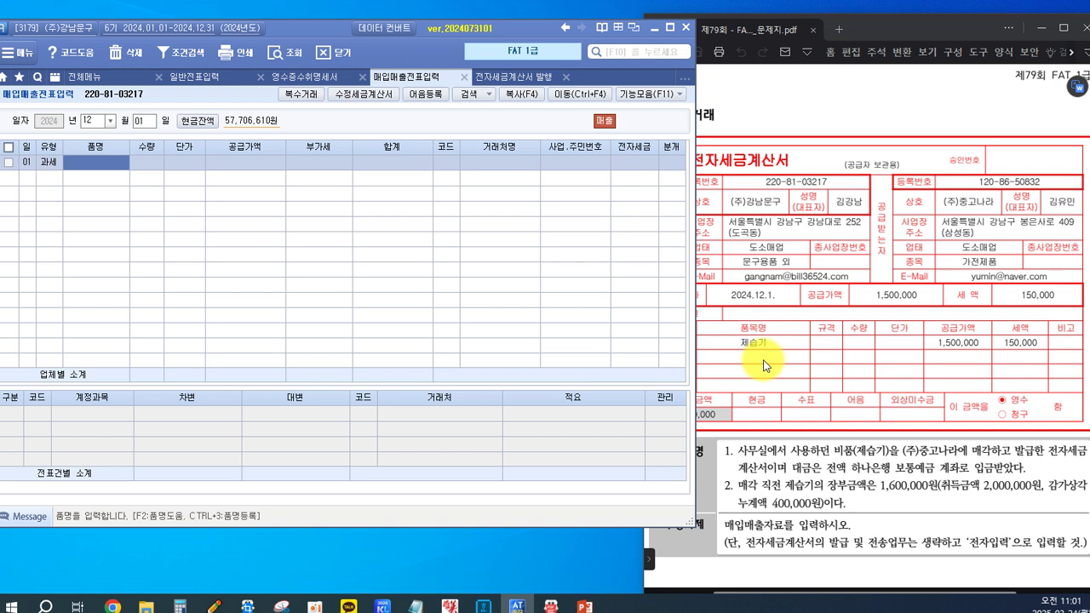
Enter 제습기 as the item with a 공급가액 of 1,500,000, leaving the quantity and unit price blank
text(ㅈ)
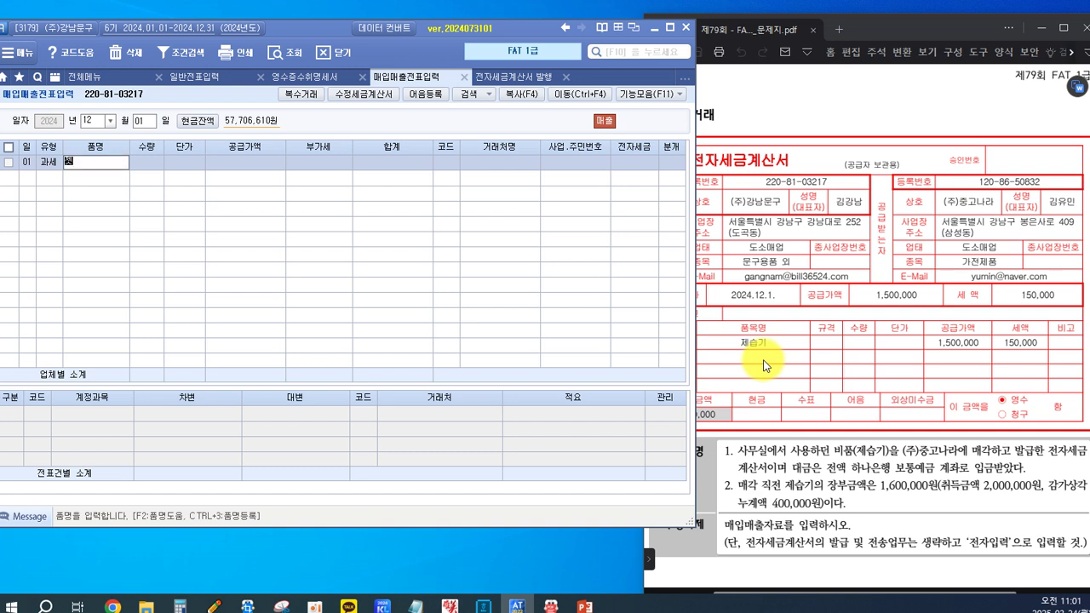
text(습기)
key(Return)
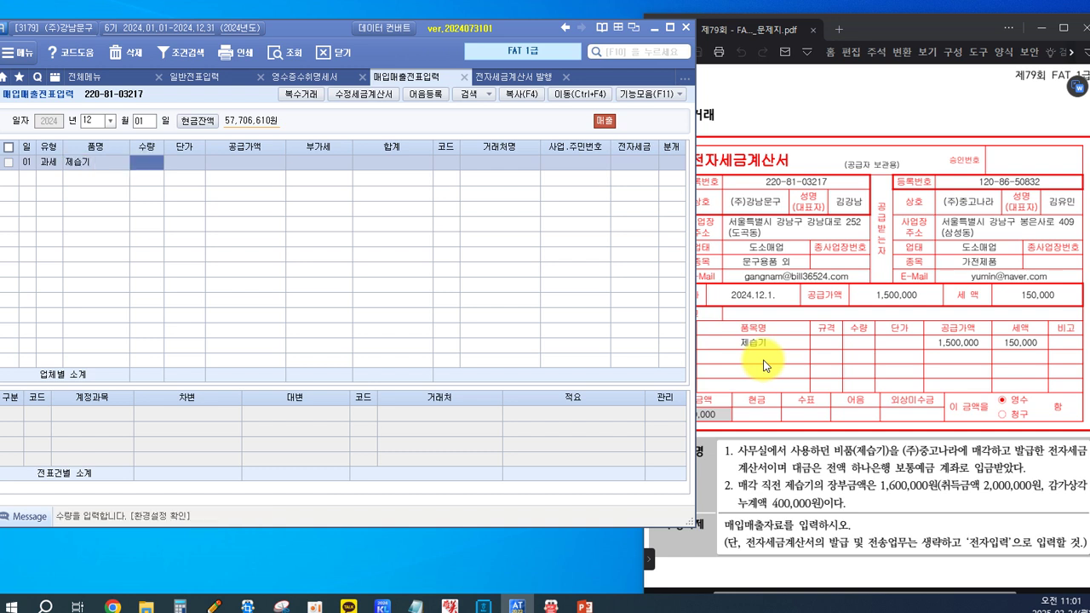
key(Return)
key(Return)
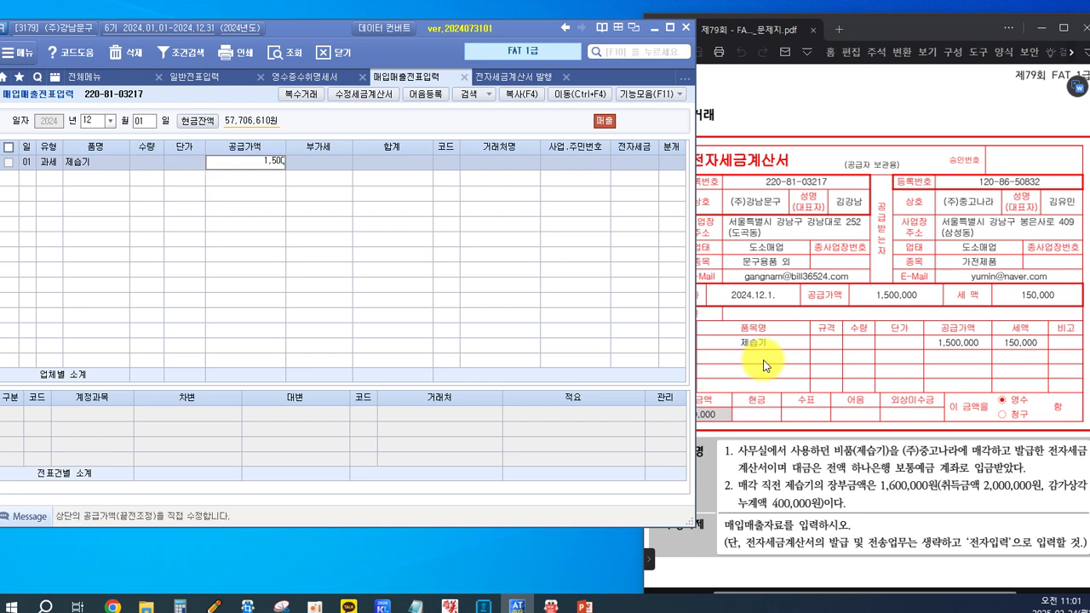
key(Return)
key(Return)
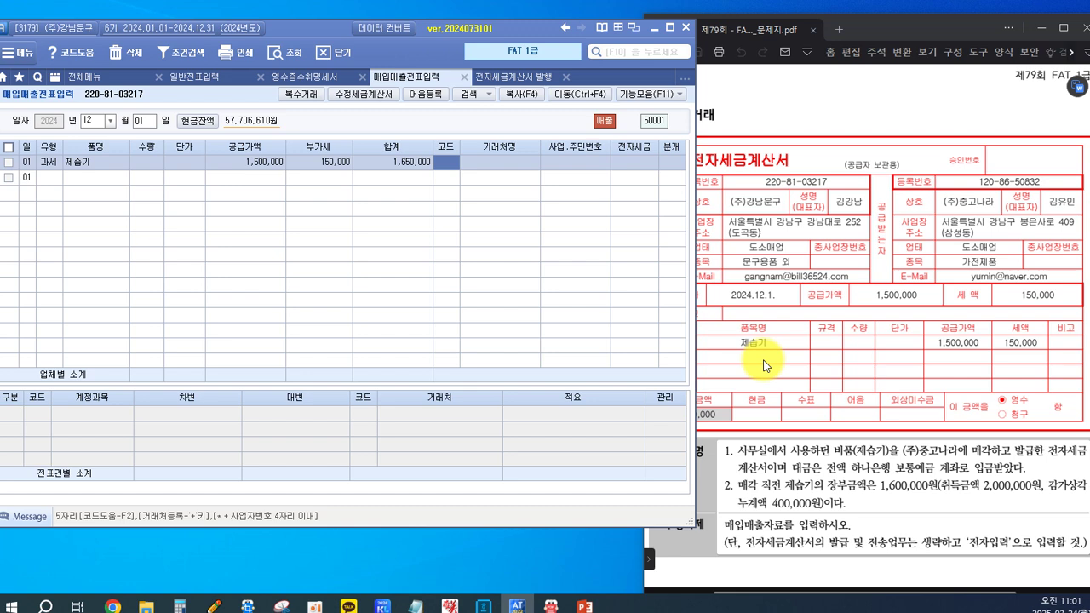
Look up the customer with "중고" and assign (주)중고나라 to the sale
key(F2)
text(중고)
key(Return)
key(Return)
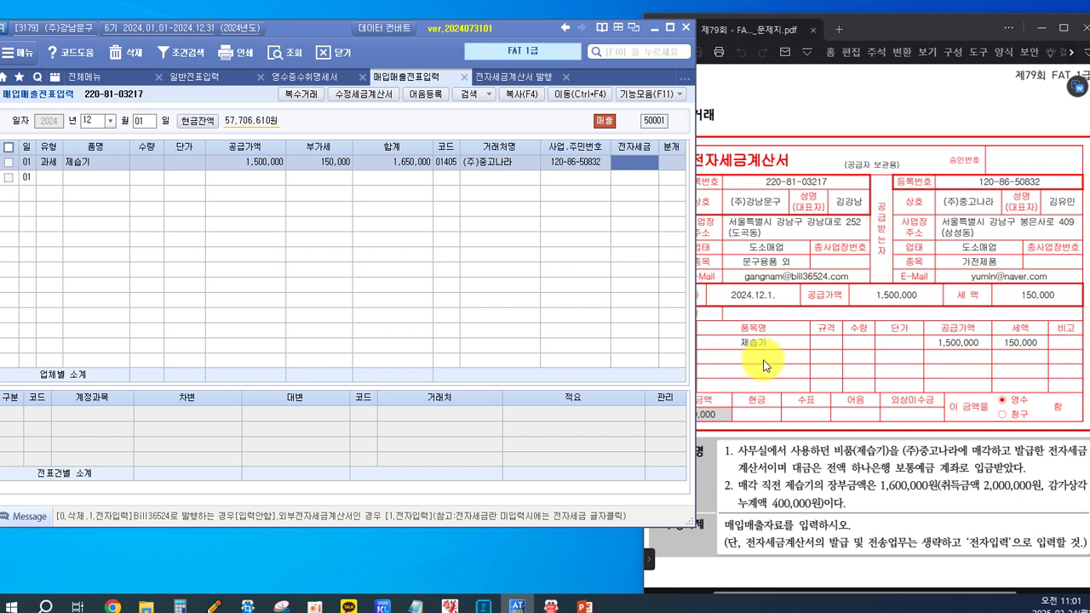
Mark the sale's tax invoice as 전자입력 and set its 분개 type to 혼합
key(1)
key(Return)
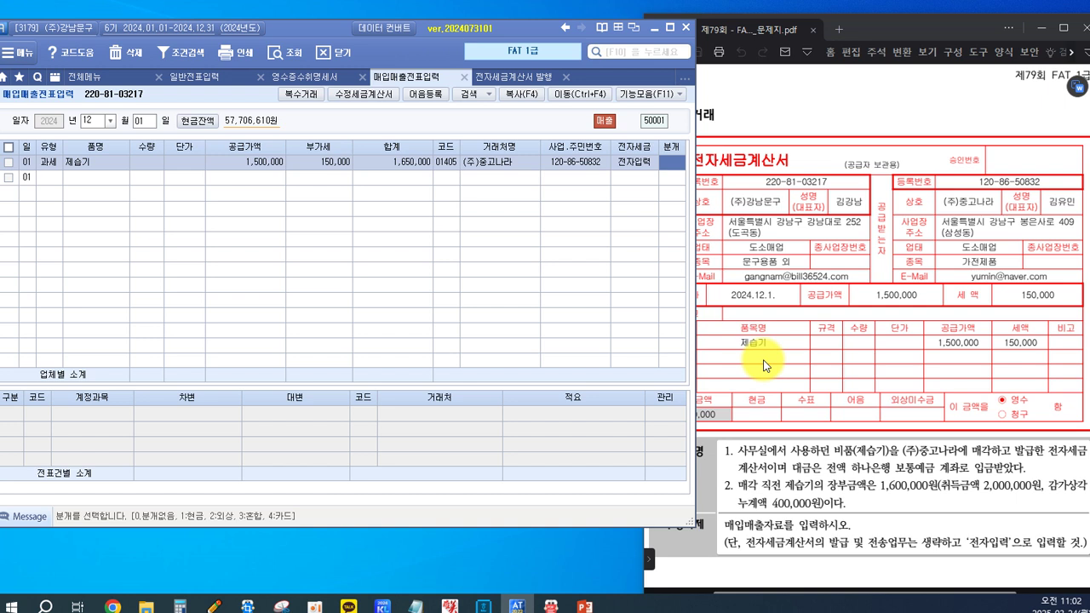
text(3)
key(Return)
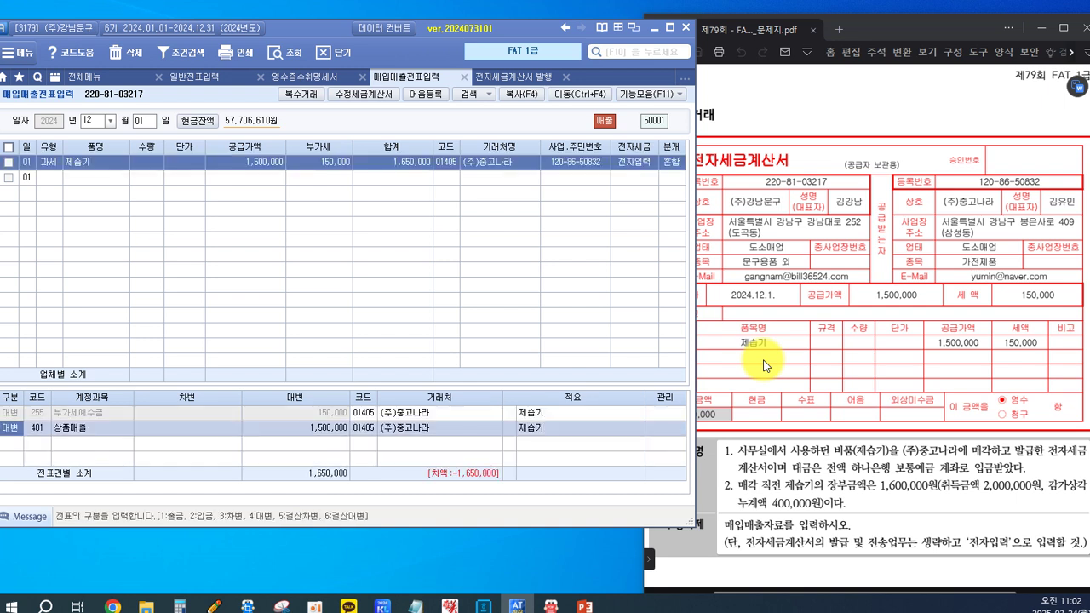
Change the 상품매출 credit line's account to 212 비품 and set its amount to 2,000,000
key(Return)
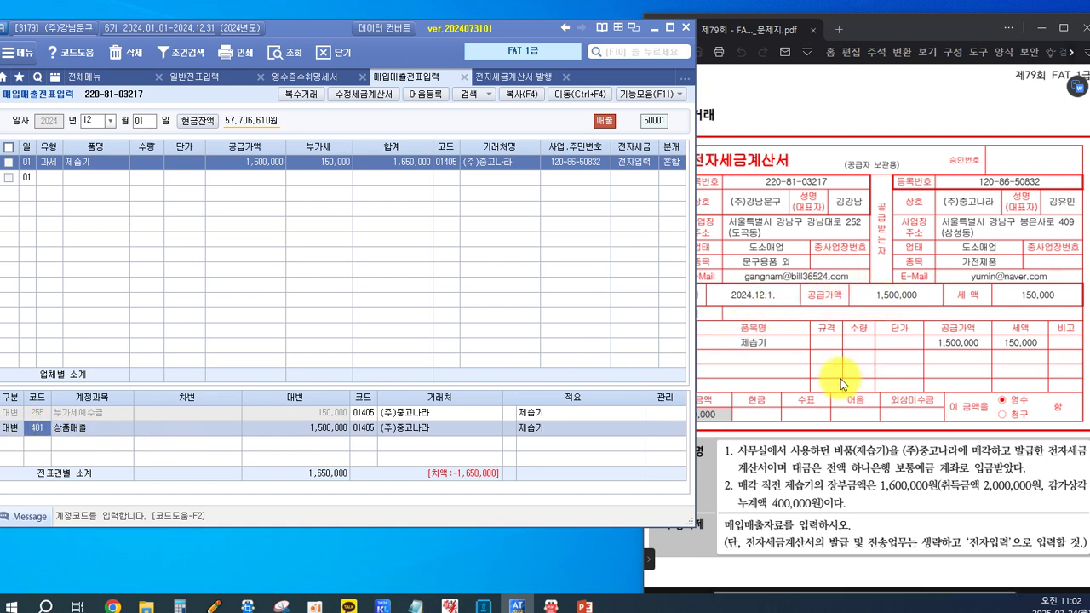
text(212)
key(Return)
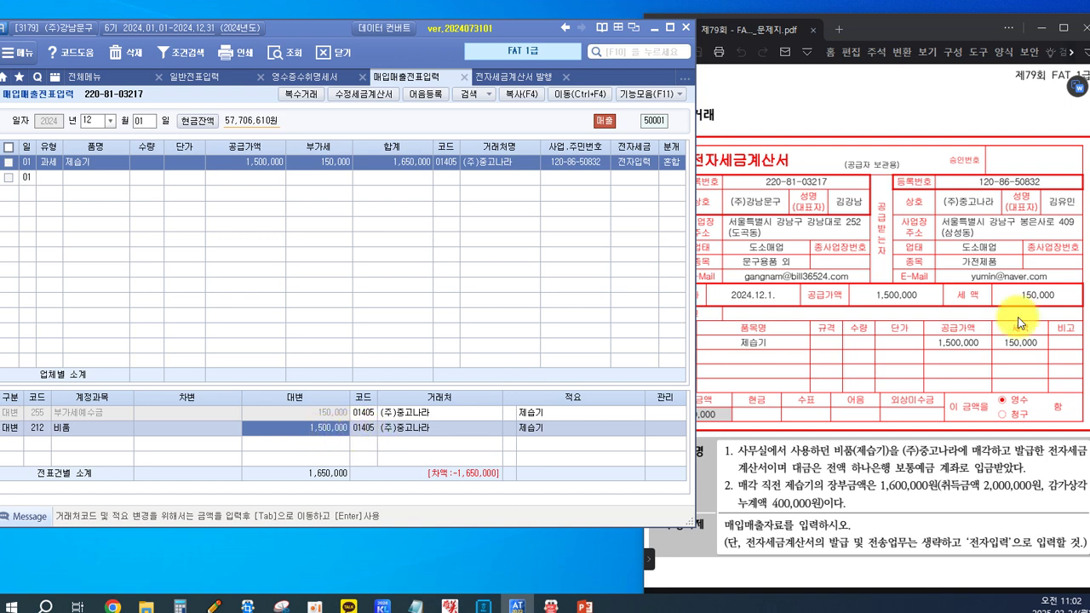
text(2000000)
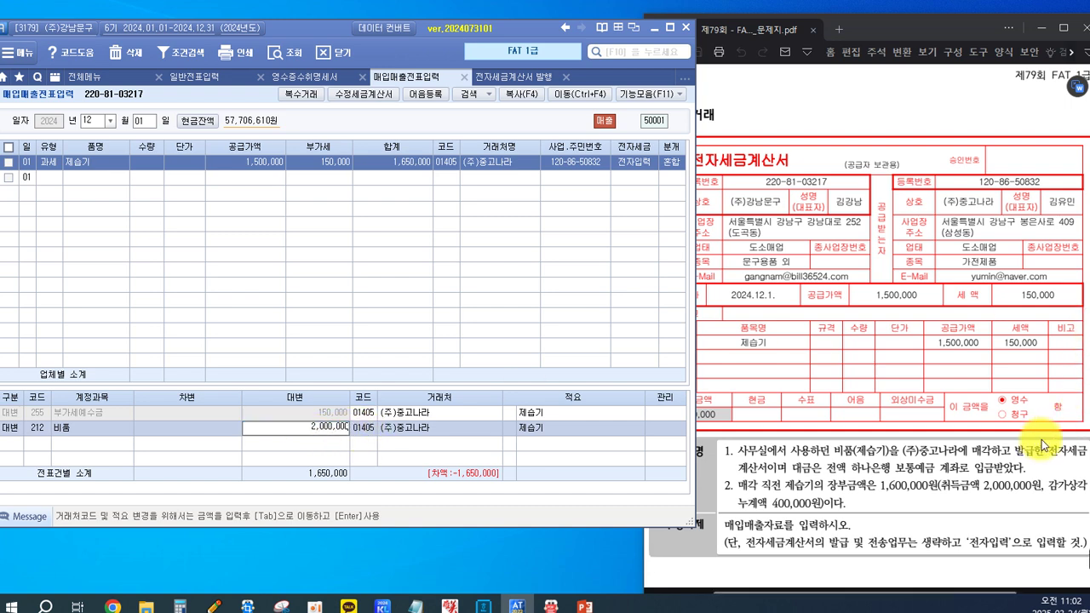
key(Return)
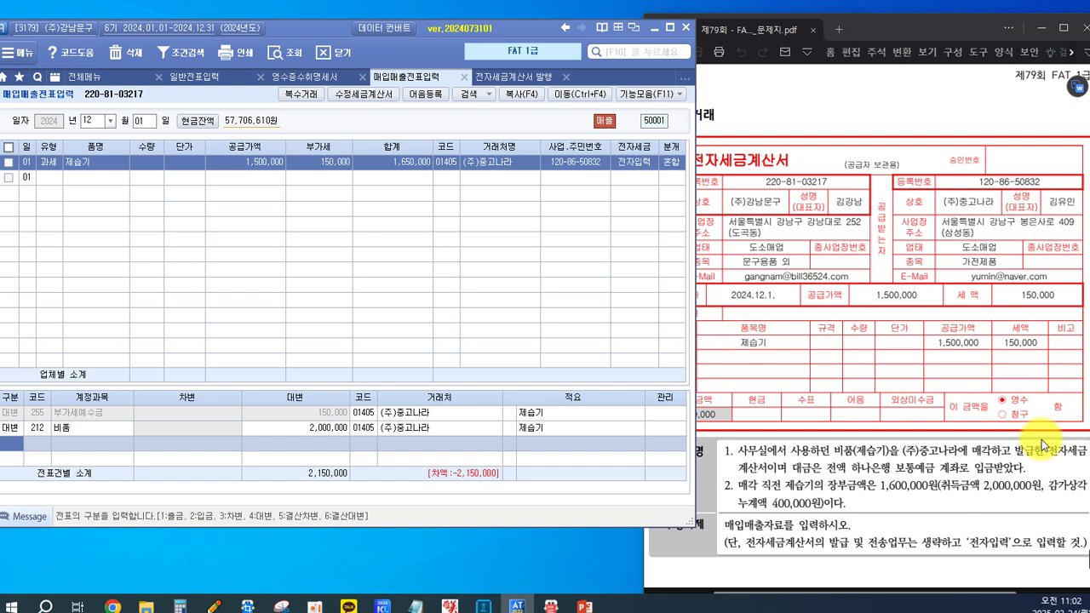
Add a debit line for account 213 감가상각누계액 with an amount of 400,000
text(3)
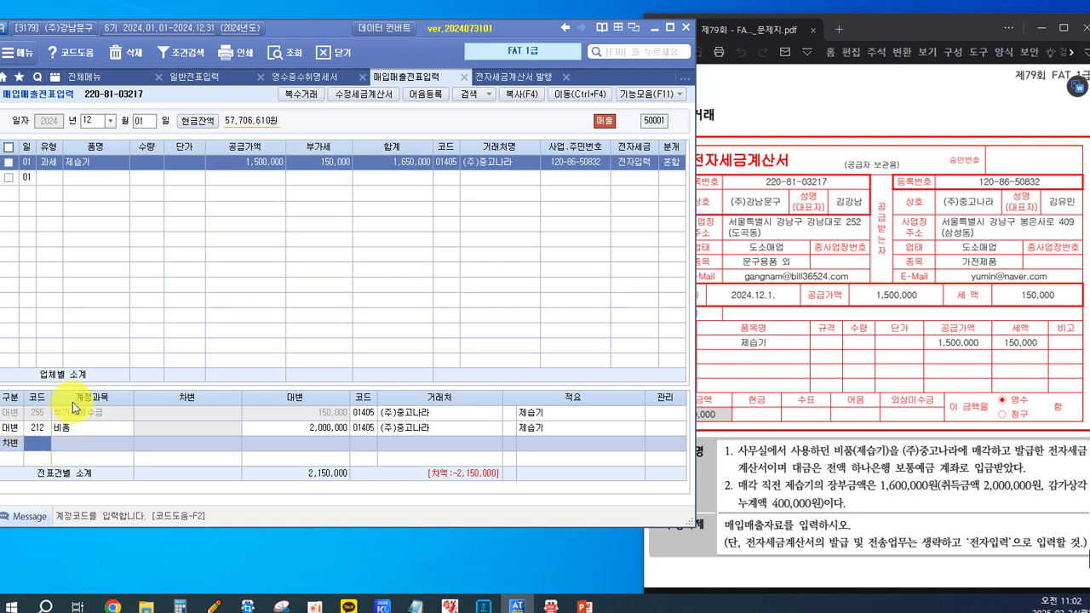
text(213)
key(Return)
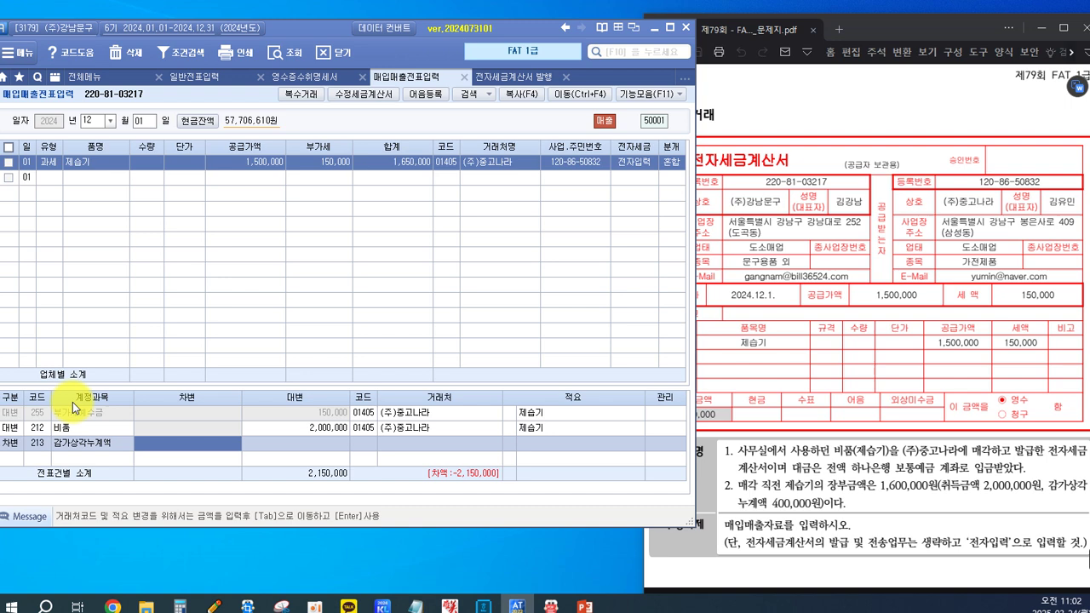
text(400000)
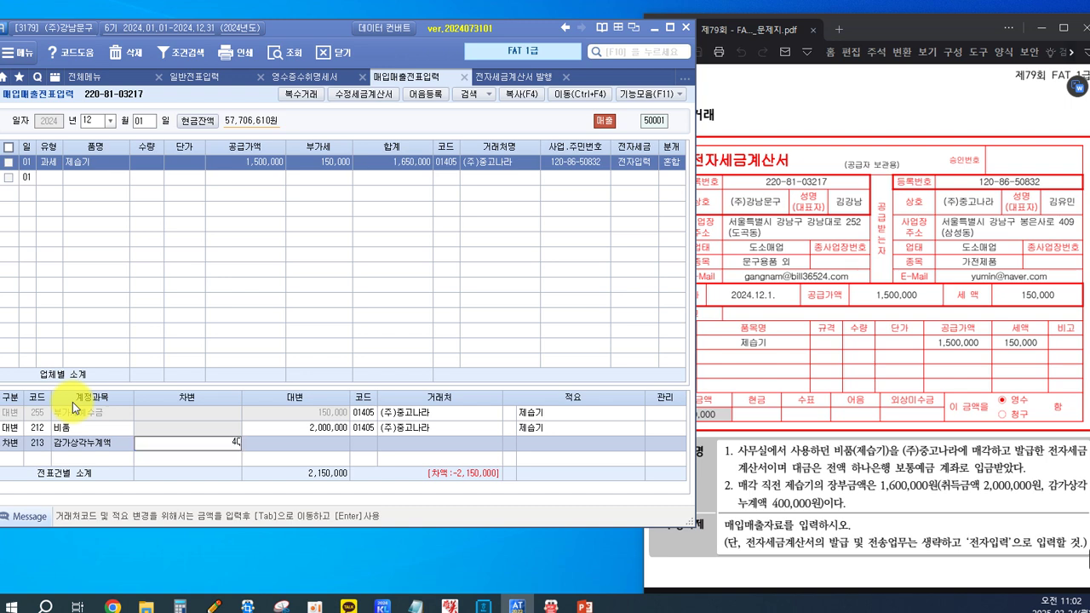
key(Return)
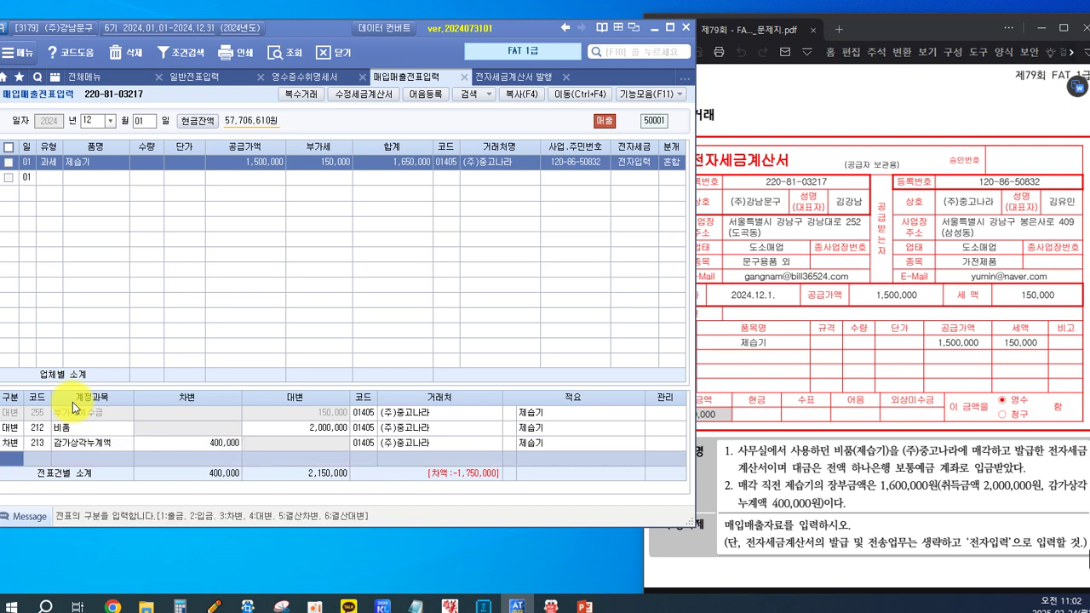
Add a debit line for account 103 보통예금 with an amount of 1,500,000
key(Return)
text(103)
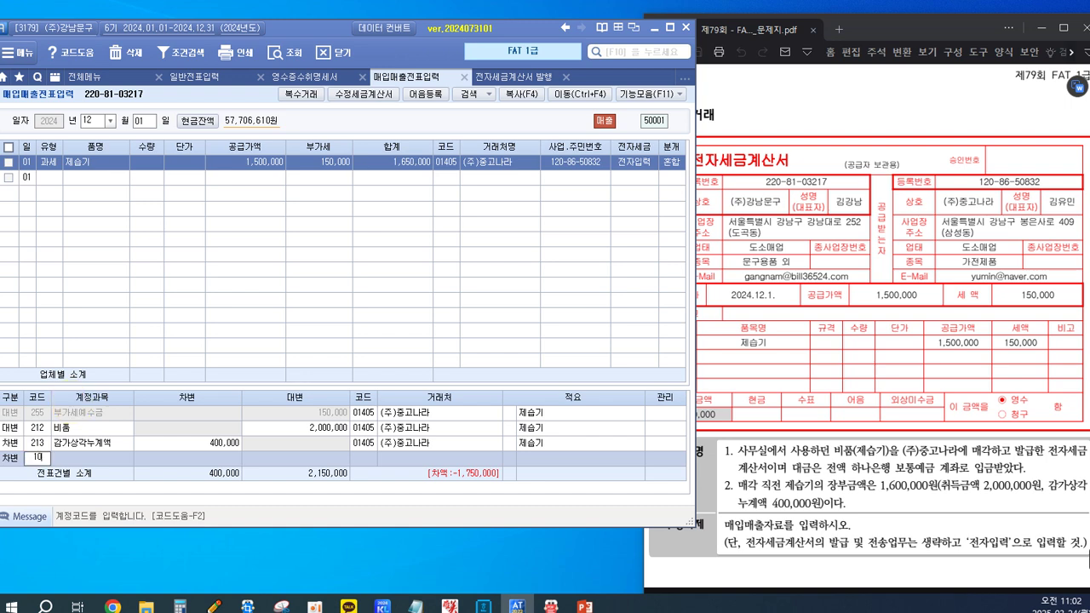
key(Return)
text(1,500,)
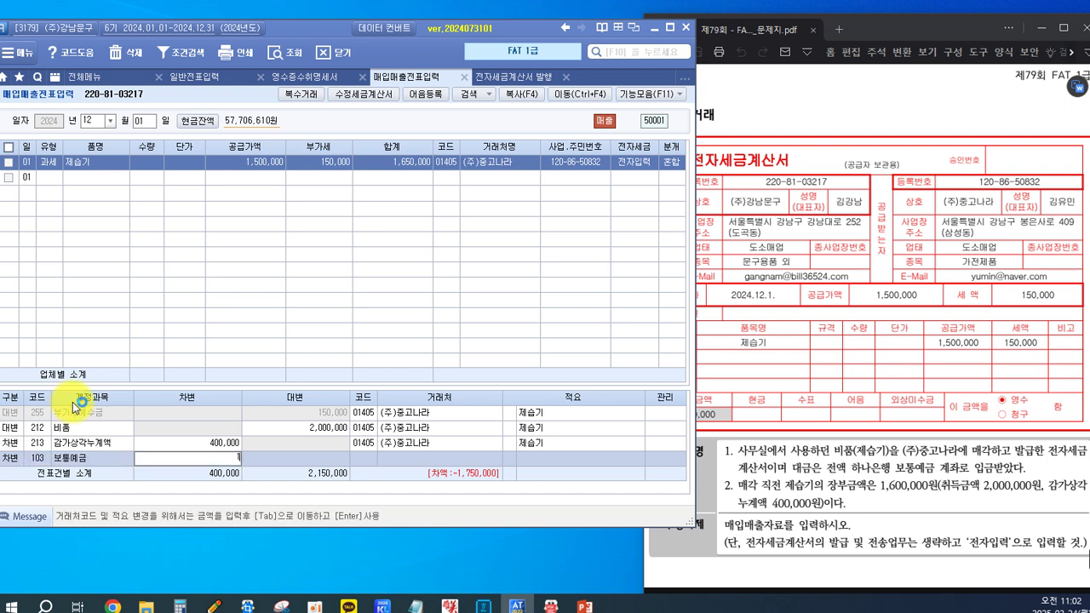
text(000)
key(Return)
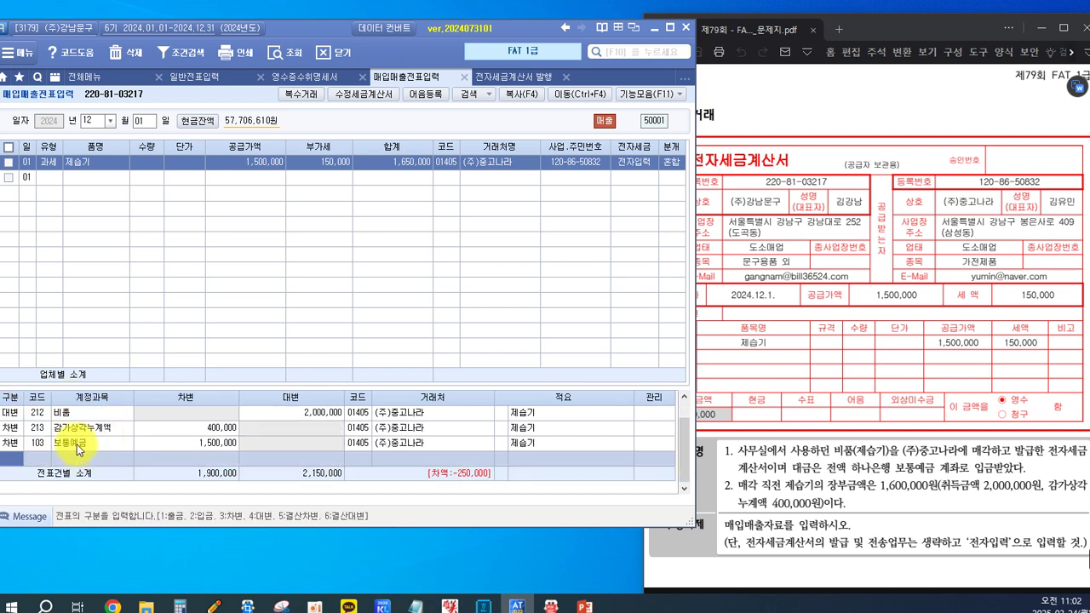
Change the 보통예금 line's 거래처 to 98009 하나은행(보통) and start another debit line below it
click(357, 444)
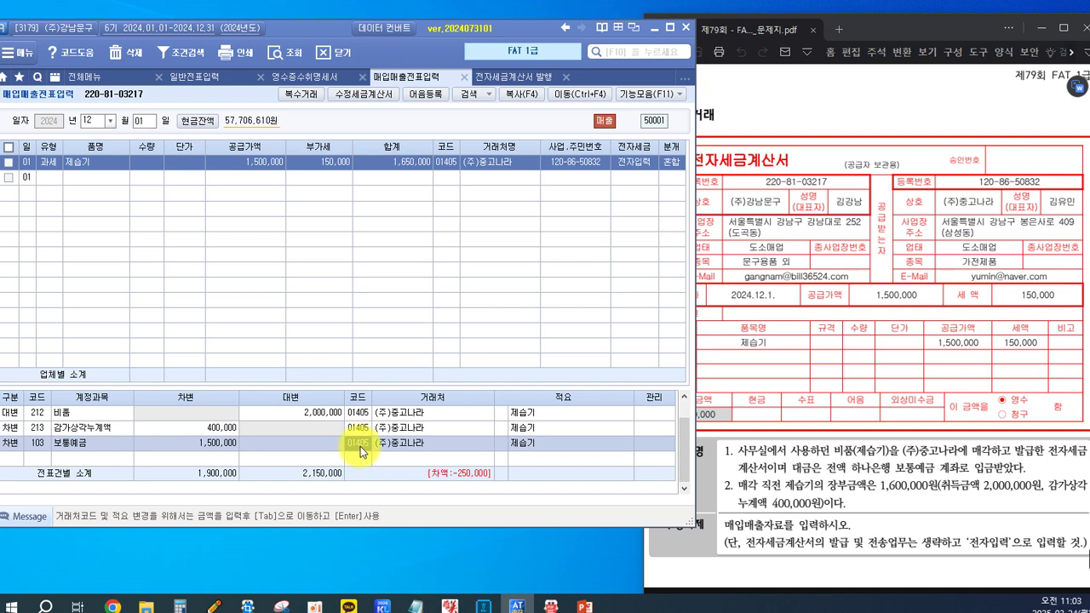
key(F2)
text(한나)
key(Return)
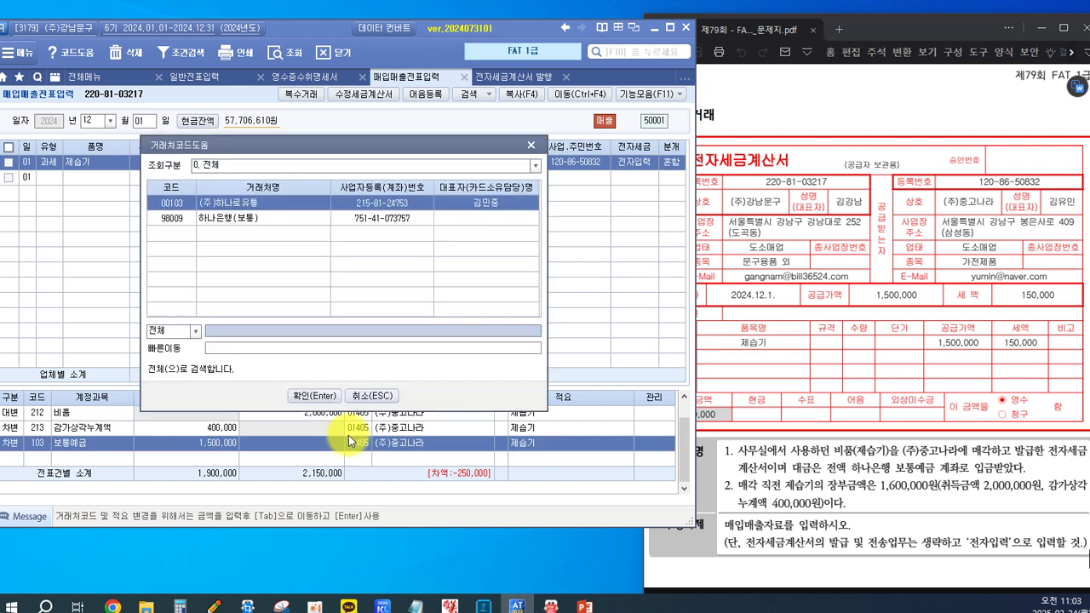
click(255, 218)
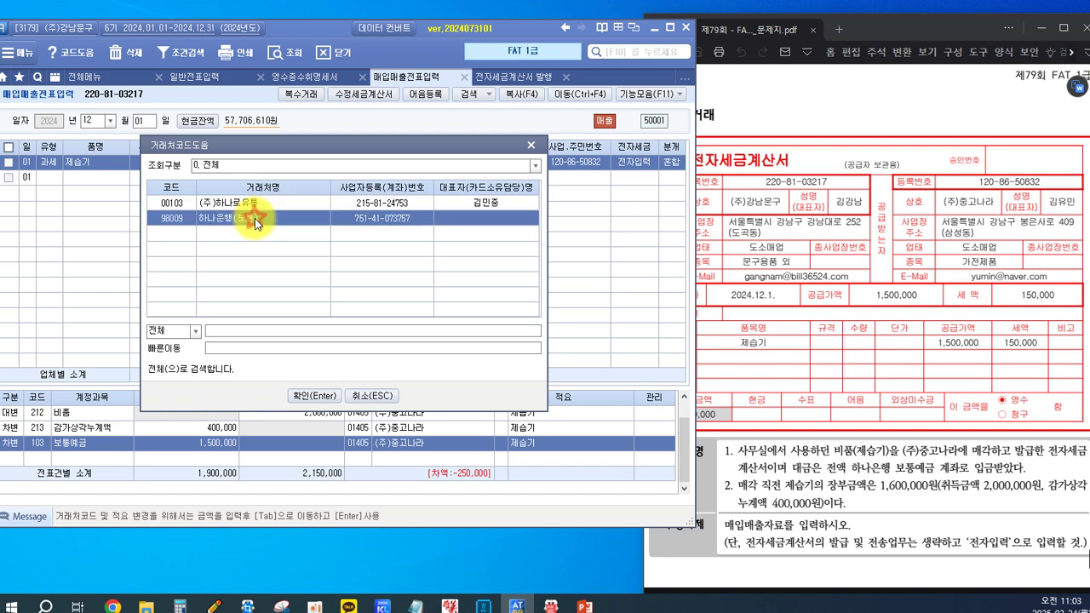
click(322, 396)
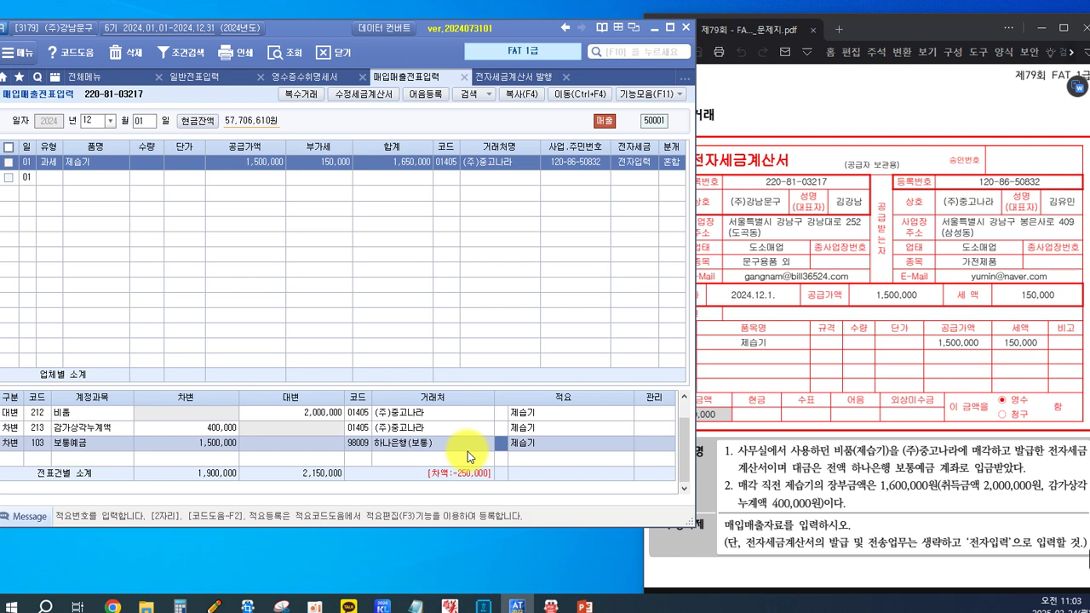
key(Return)
key(Return)
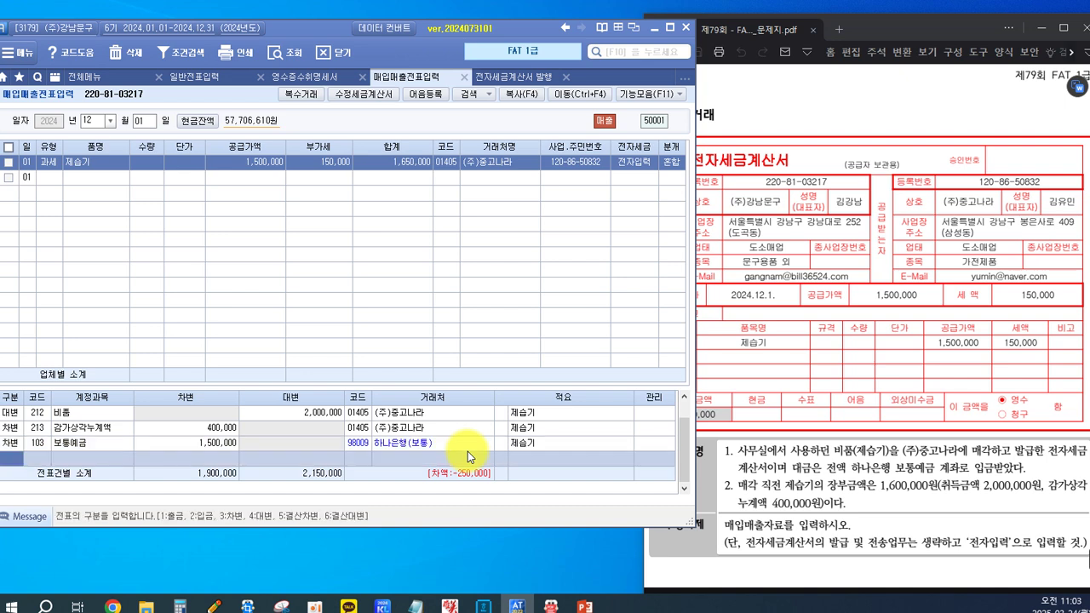
text(3)
key(Return)
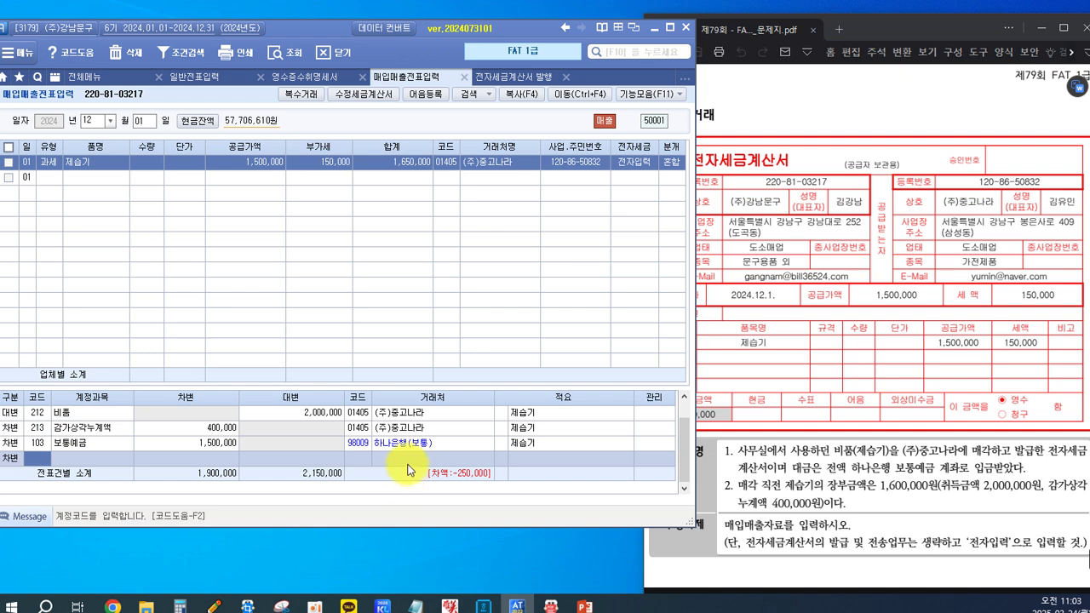
Check the 보통예금 line's amount against exercise 5's 하나은행 deposit note, 공급가액, 세액 and 합계금액
scroll(409, 470, up, 1)
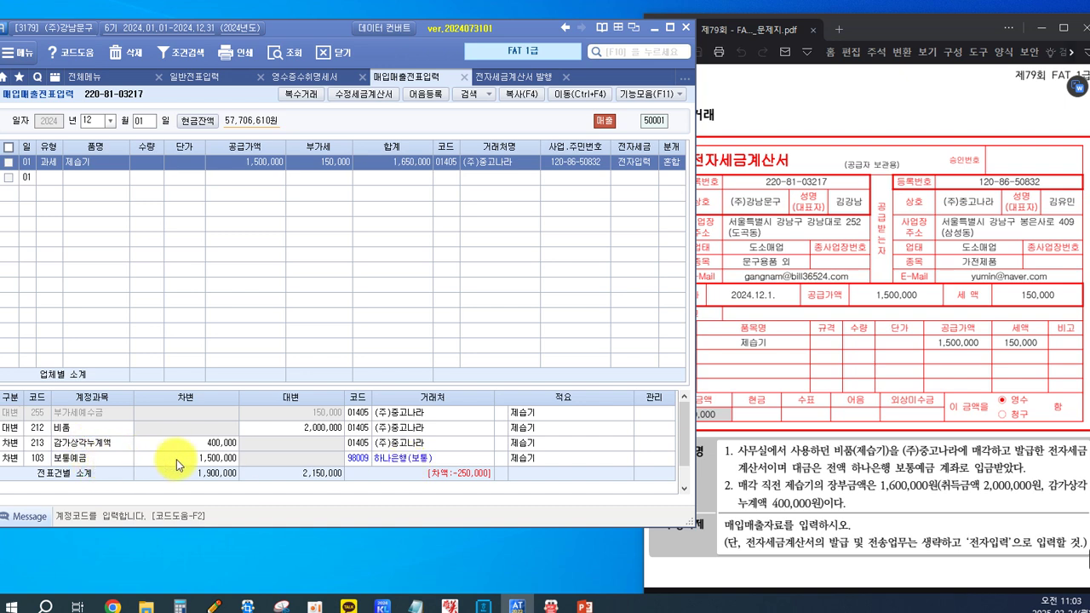
click(205, 460)
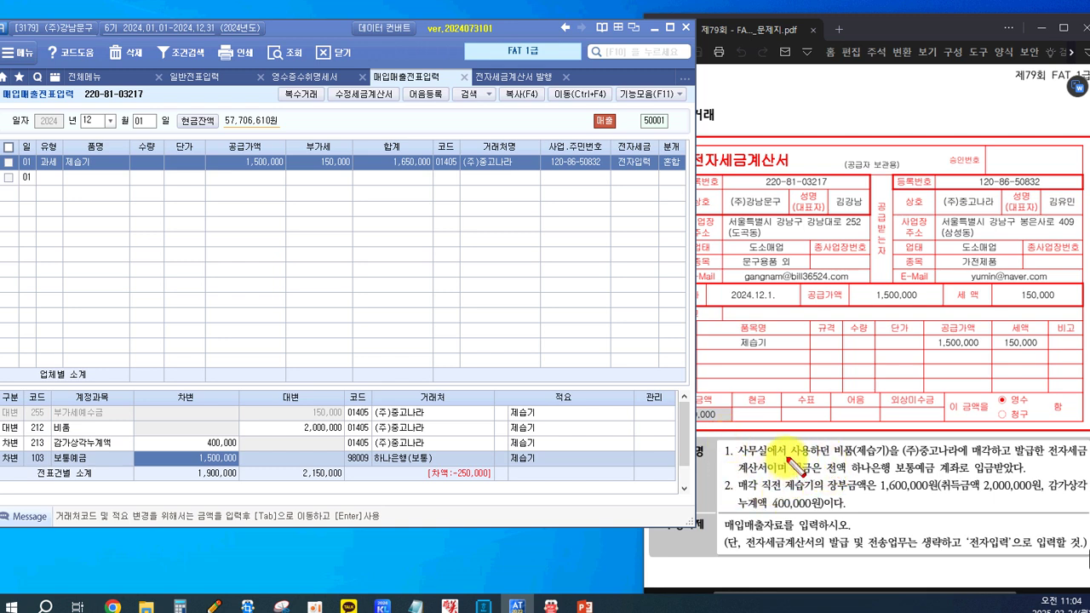
drag(856, 483, 1034, 479)
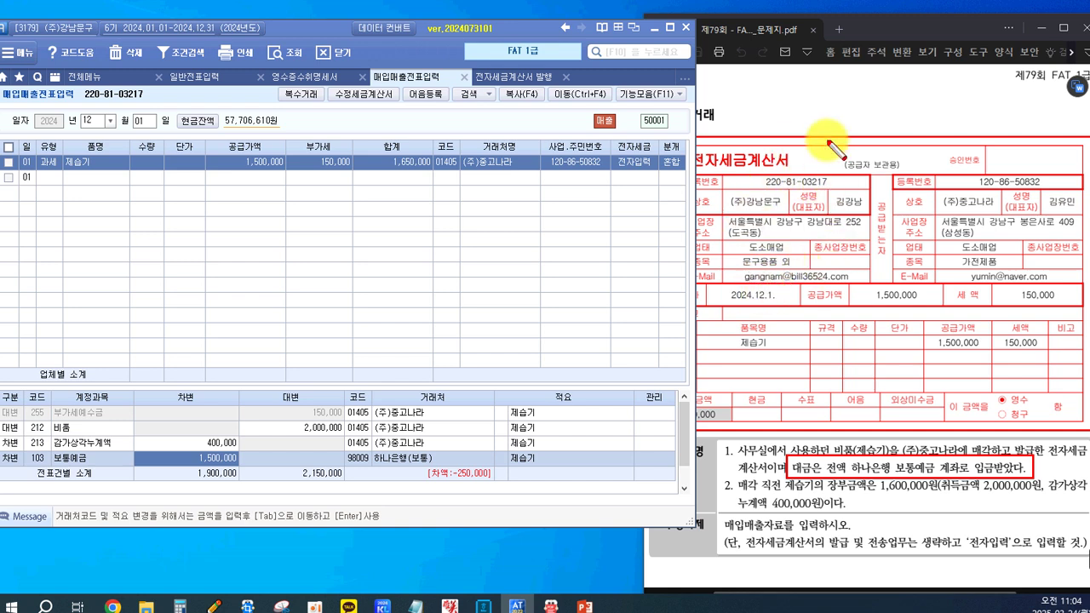
drag(925, 326, 1051, 351)
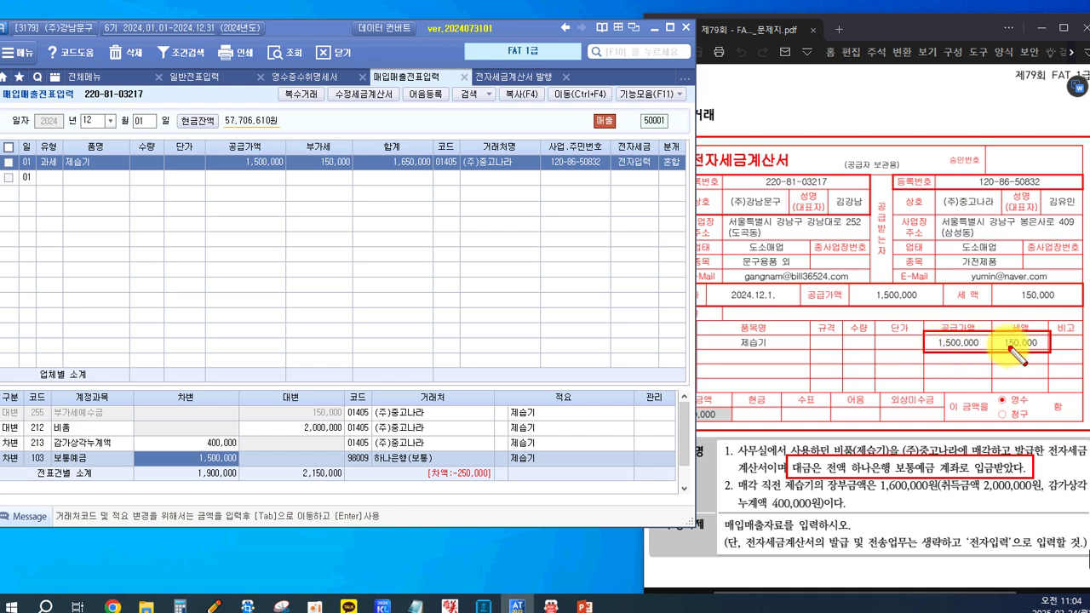
key(Escape)
click(826, 375)
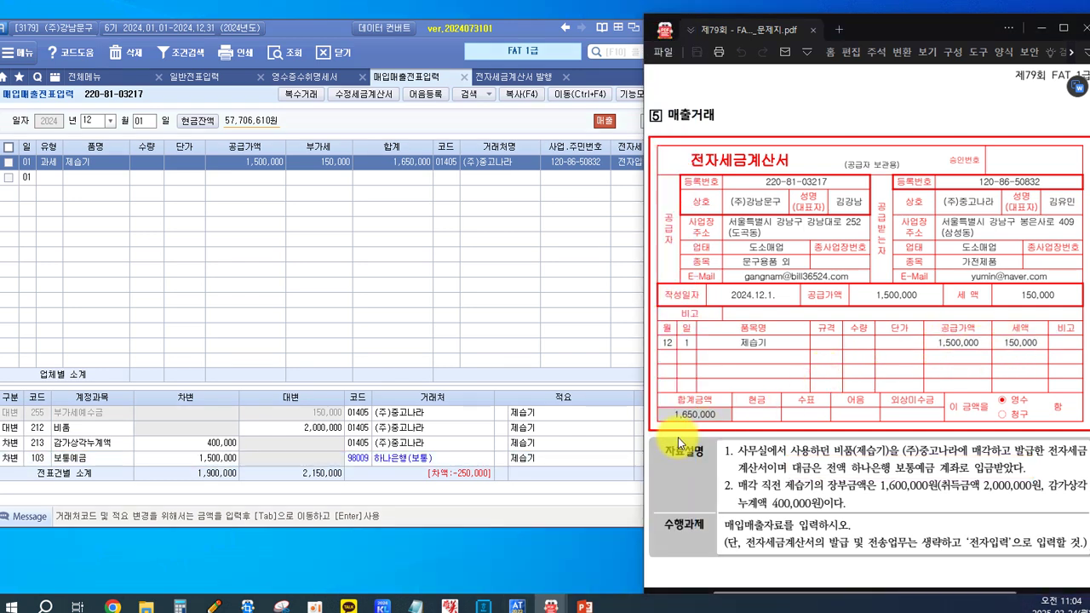
key(ctrl+2)
drag(659, 402, 733, 425)
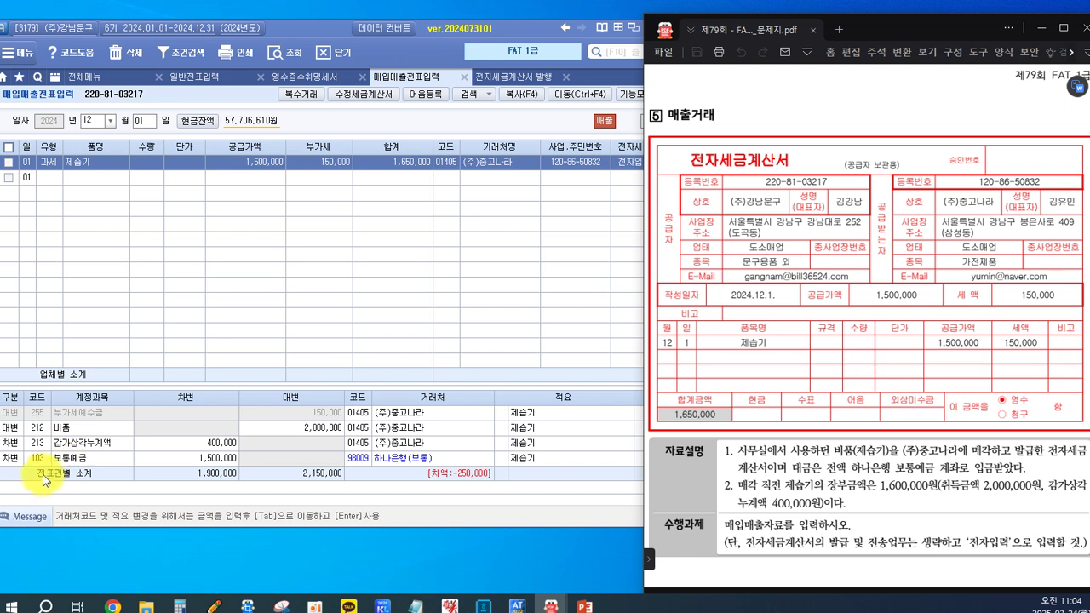
Set the 보통예금 debit line's amount to 1,650,000
click(194, 460)
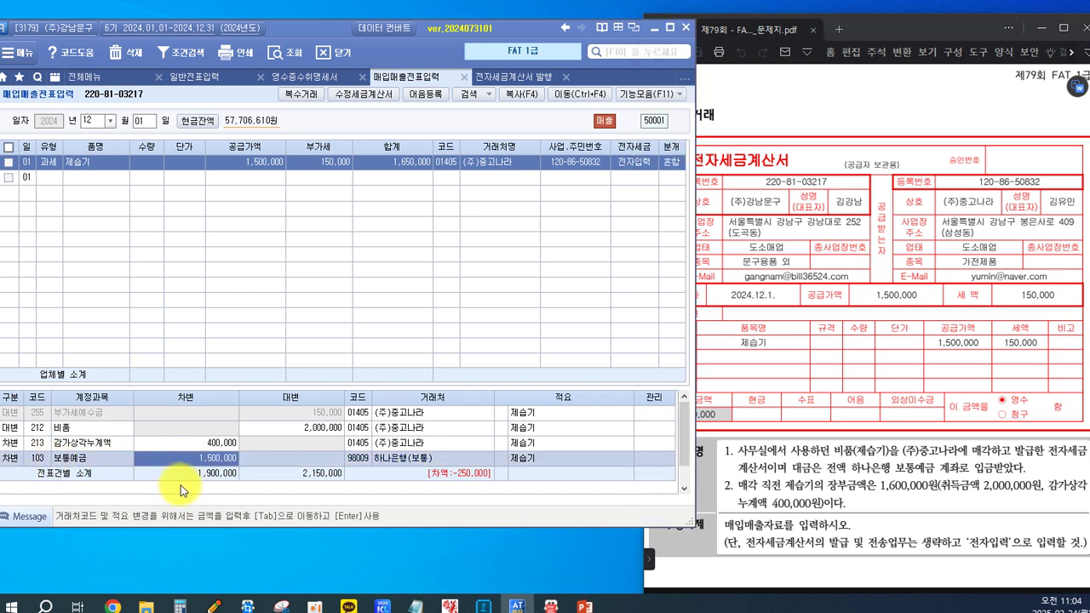
text(1,650,000)
key(Return)
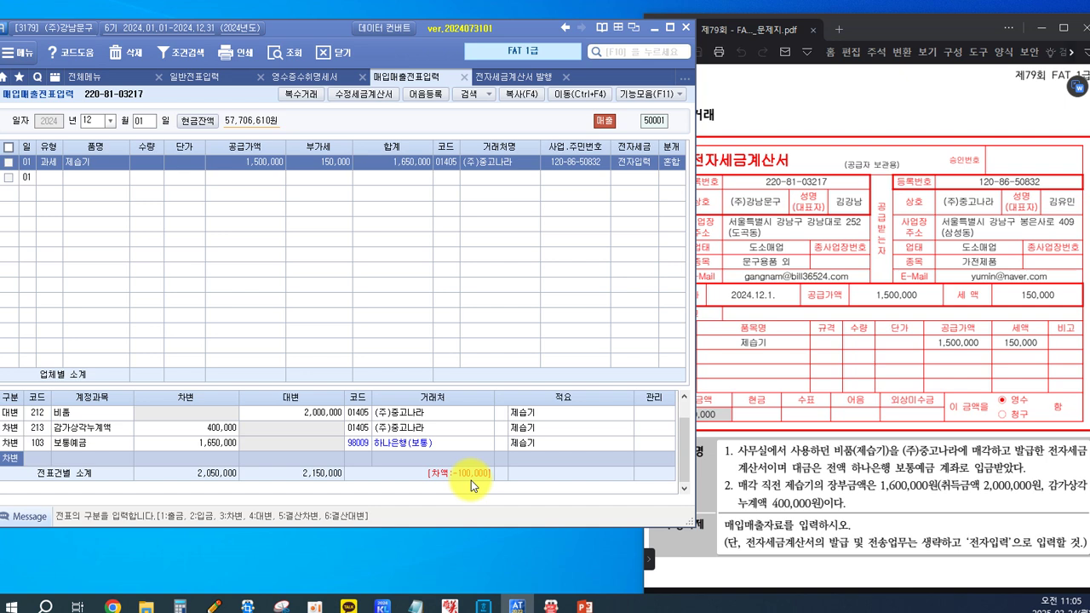
Look up "유형자산" and complete the last debit line with account 950 유형자산처분손실 and an amount of 100,000
key(Return)
key(F2)
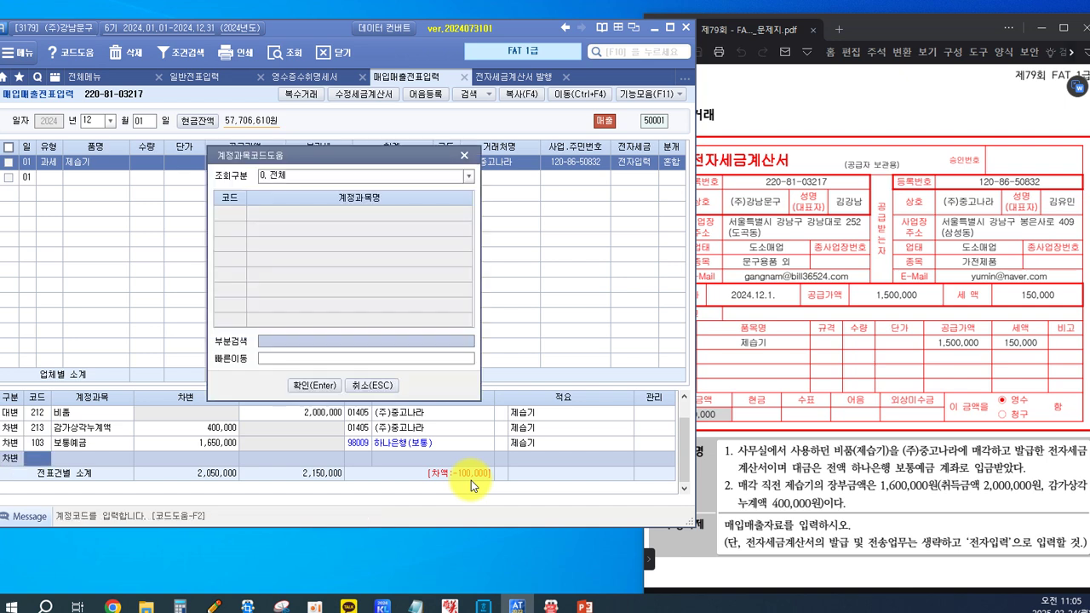
text(유형자산)
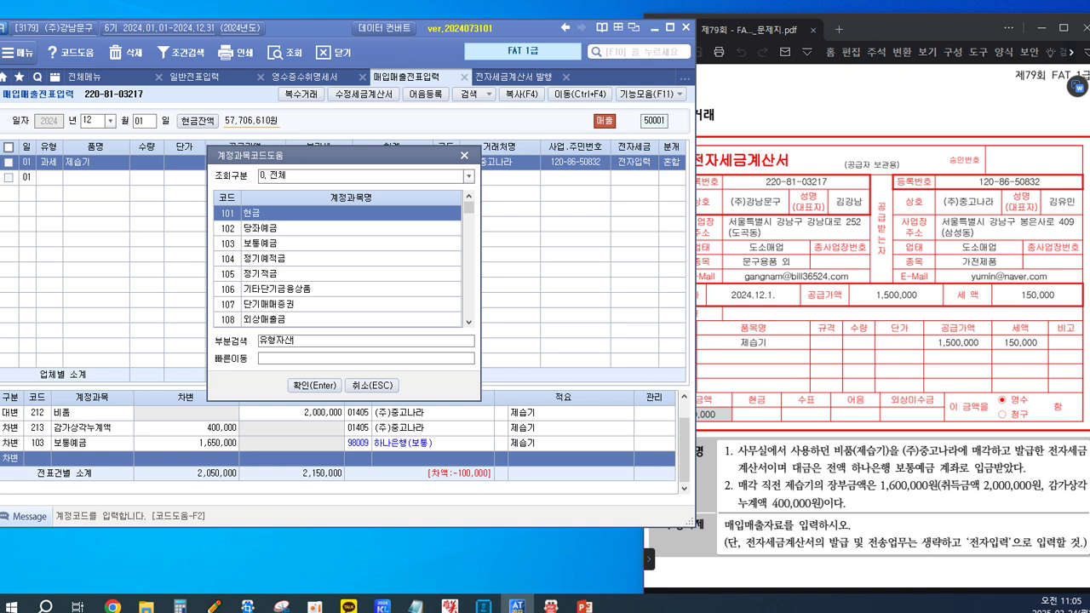
key(Return)
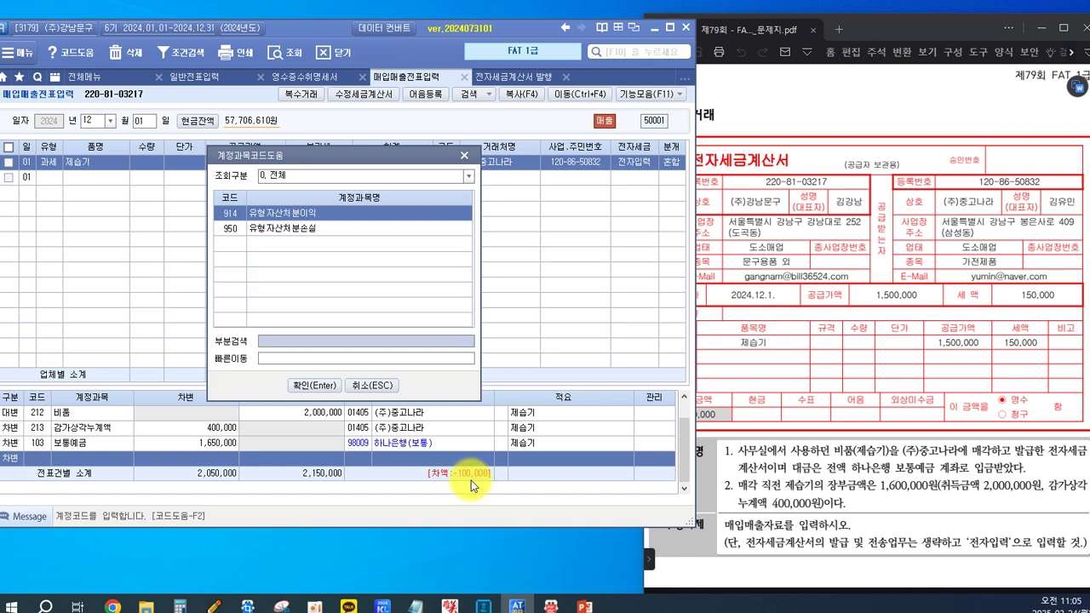
key(Down)
key(Return)
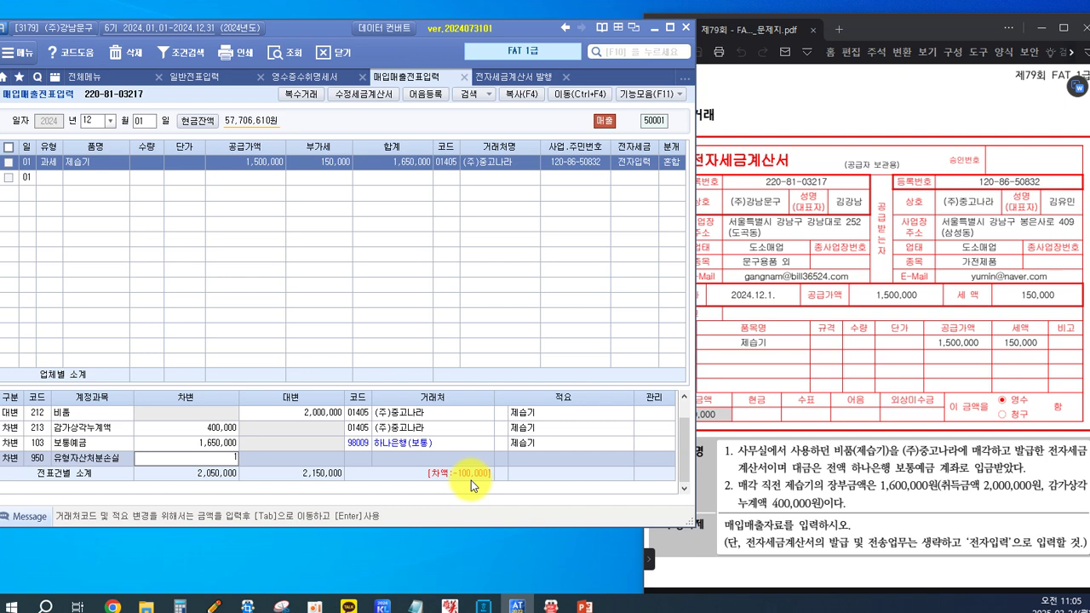
text(1000000)
key(Return)
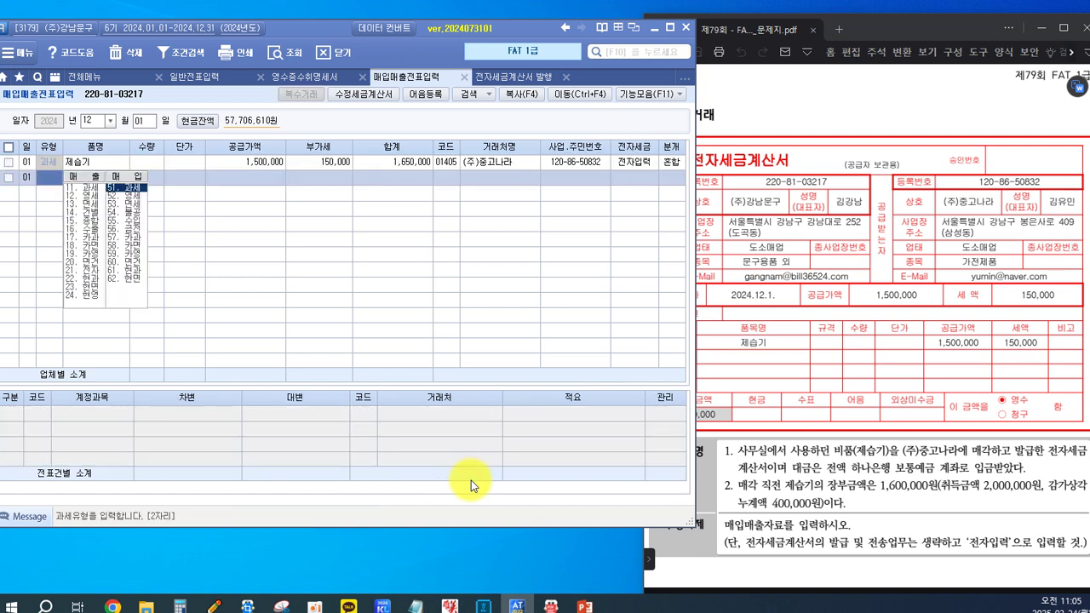
Review the 제습기 sale's journal lines and go to exercise 6 in the problem PDF
click(265, 163)
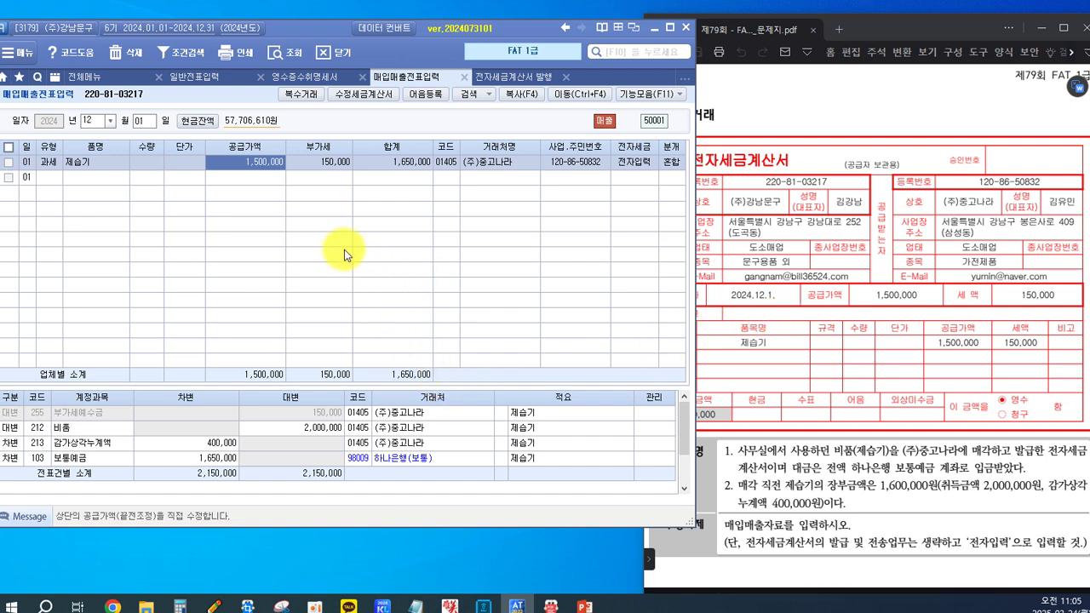
click(92, 457)
click(174, 458)
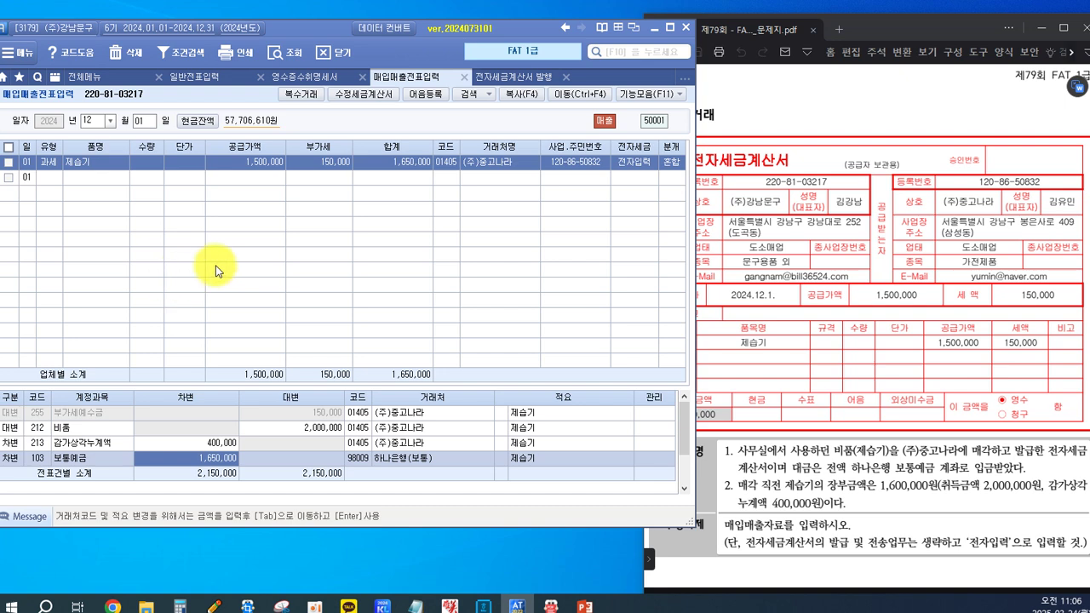
click(805, 271)
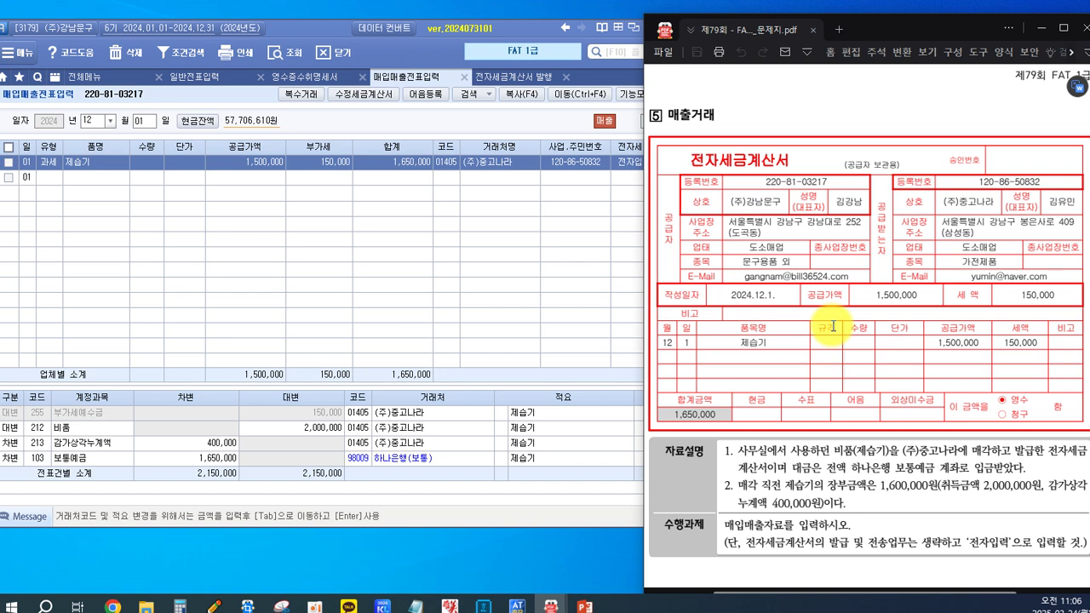
scroll(832, 326, down, 4)
scroll(832, 326, down, 8)
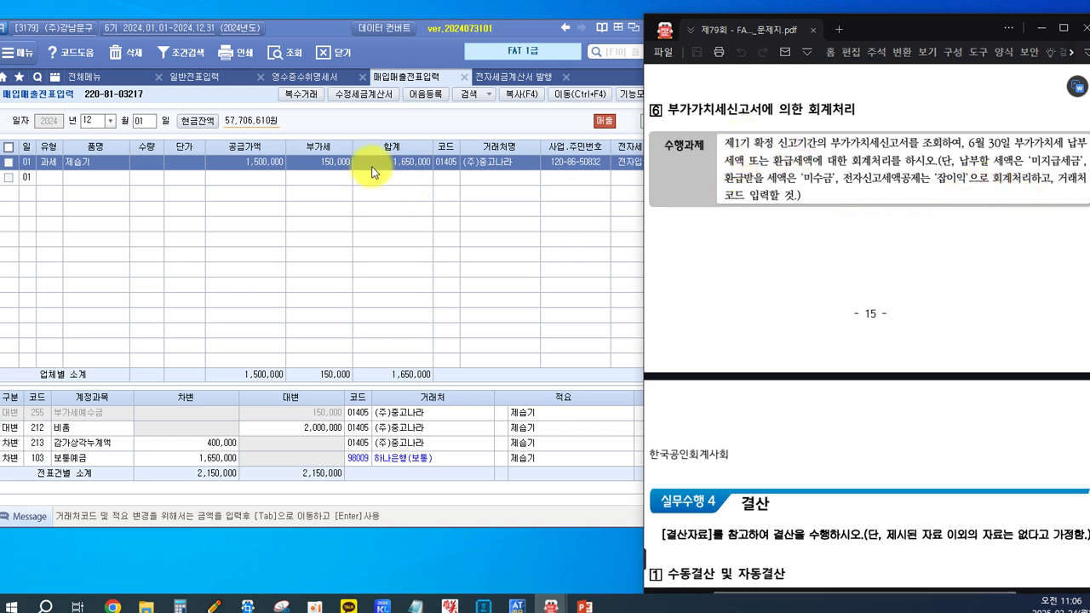
Open the 부가가치세신고서 for April 1 to June 30, 2024 as 정기신고 and load its saved data
click(56, 79)
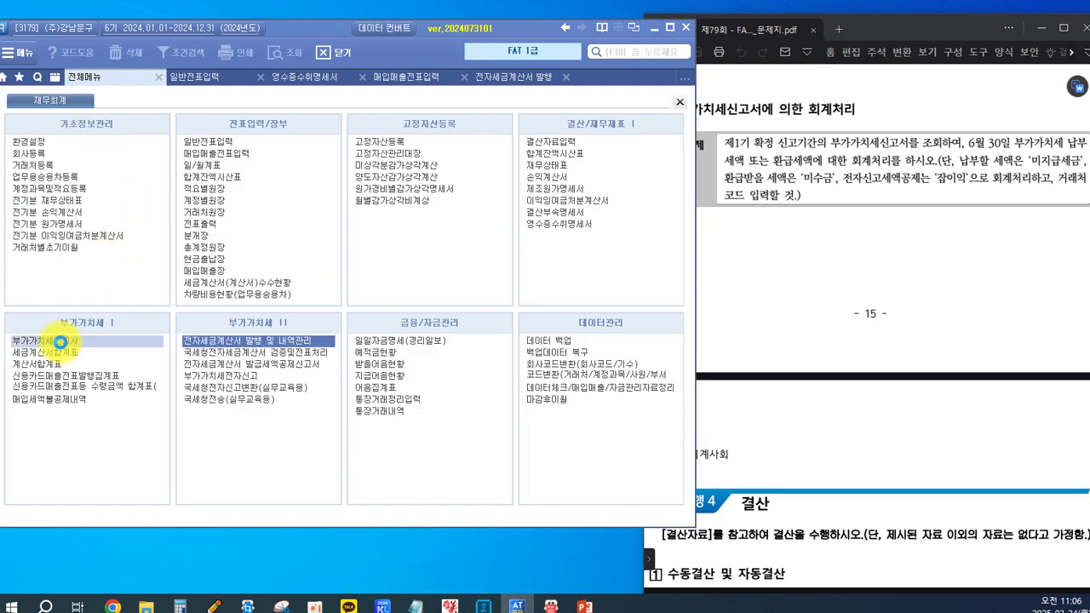
click(60, 342)
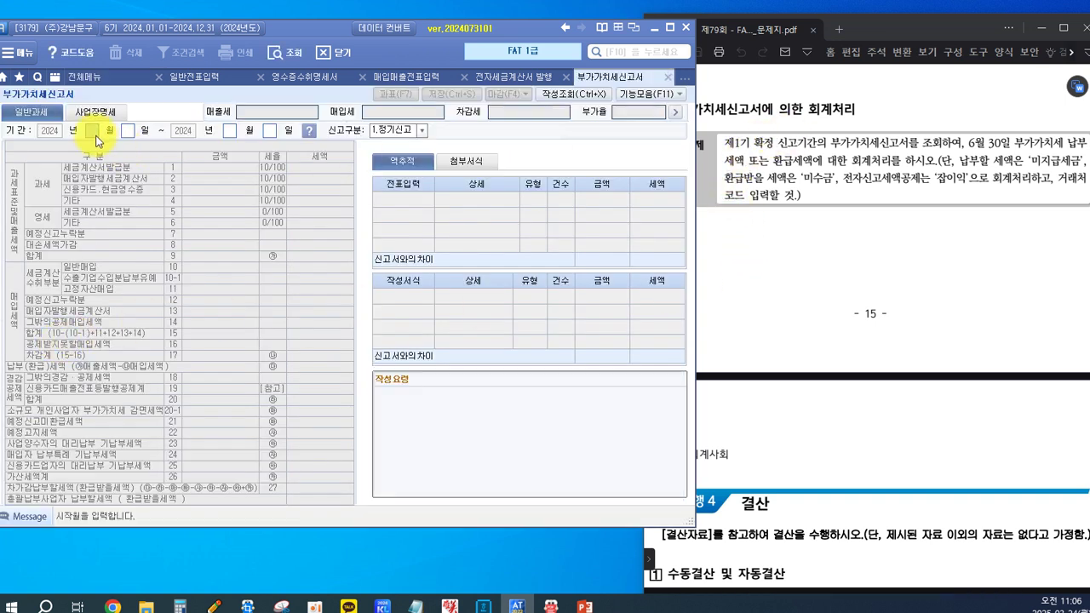
text(4)
key(Return)
key(Return)
text(6)
key(Return)
text(30)
key(Return)
key(Return)
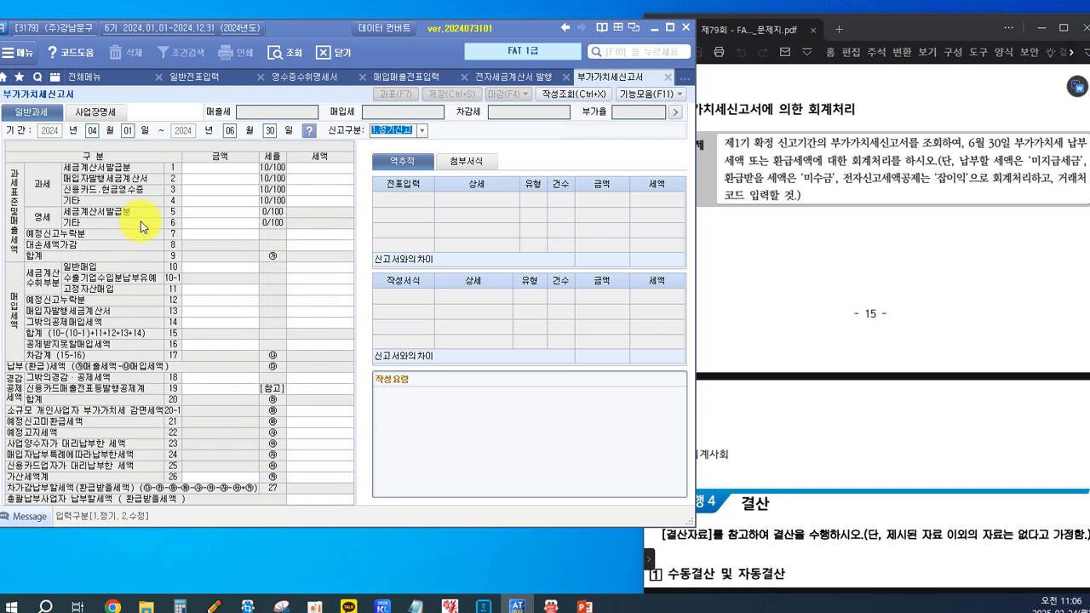
key(Return)
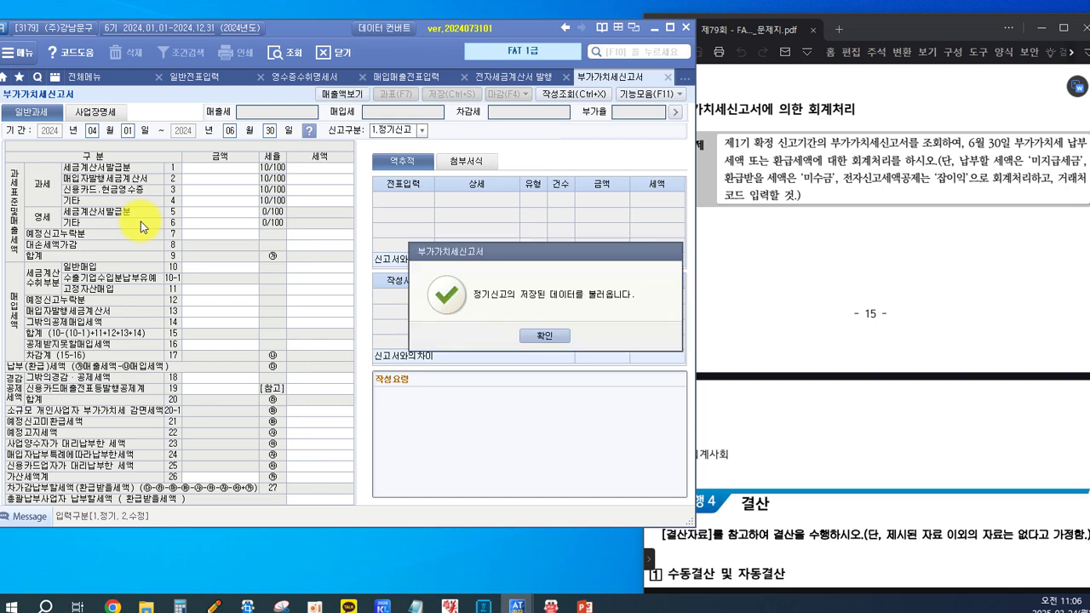
click(547, 338)
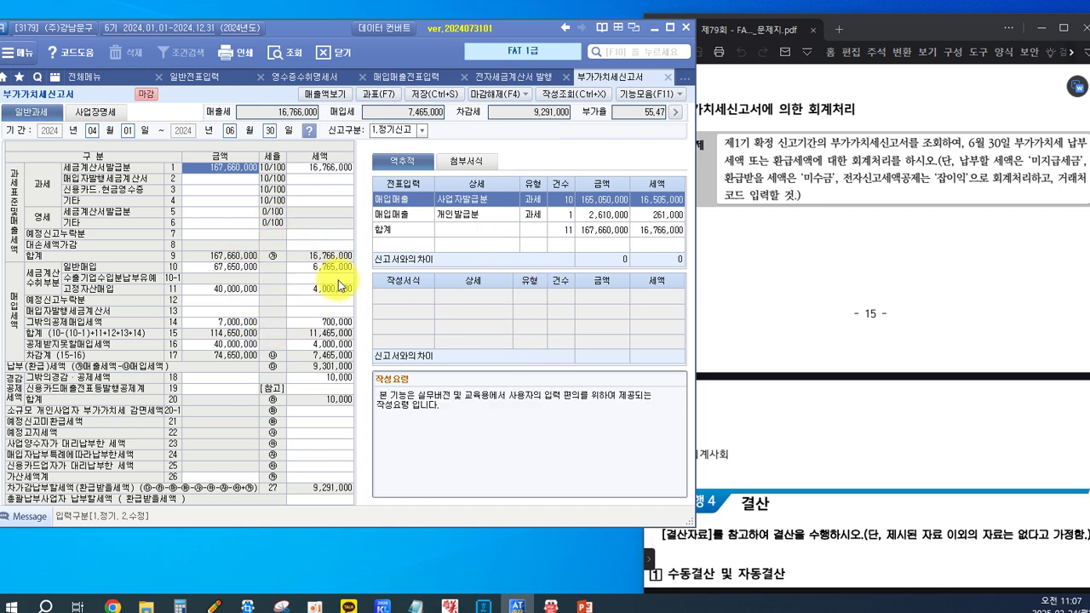
Box the key phrases of exercise 6 in red: 제1기 확정 신고기간, 6월 30일 부가가치세 납부, 회계처리, 미수금, 잡이익 and 거래처 코드
click(869, 308)
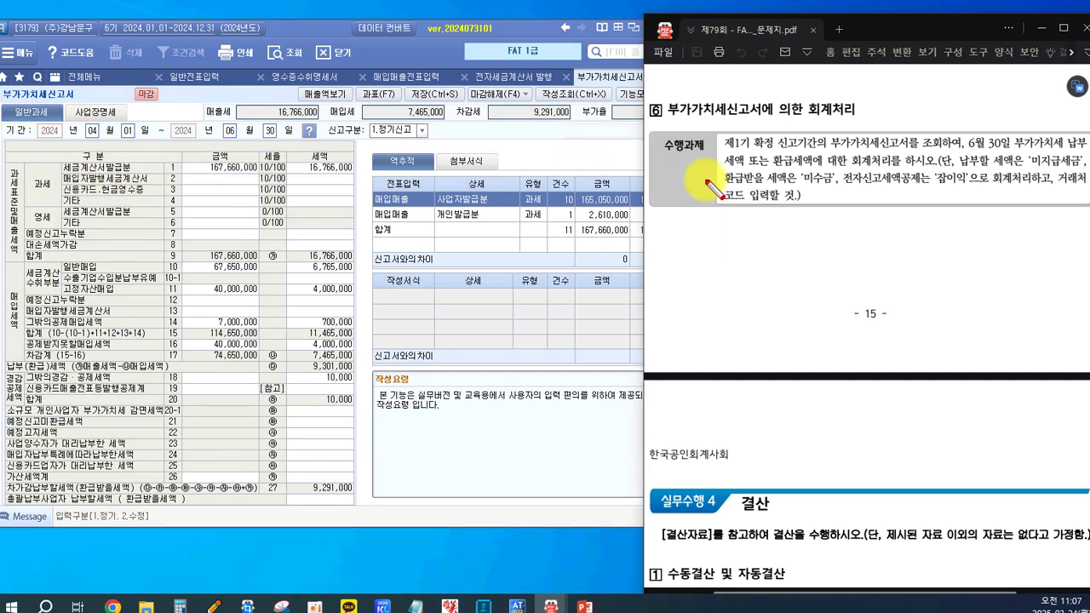
drag(722, 134, 788, 162)
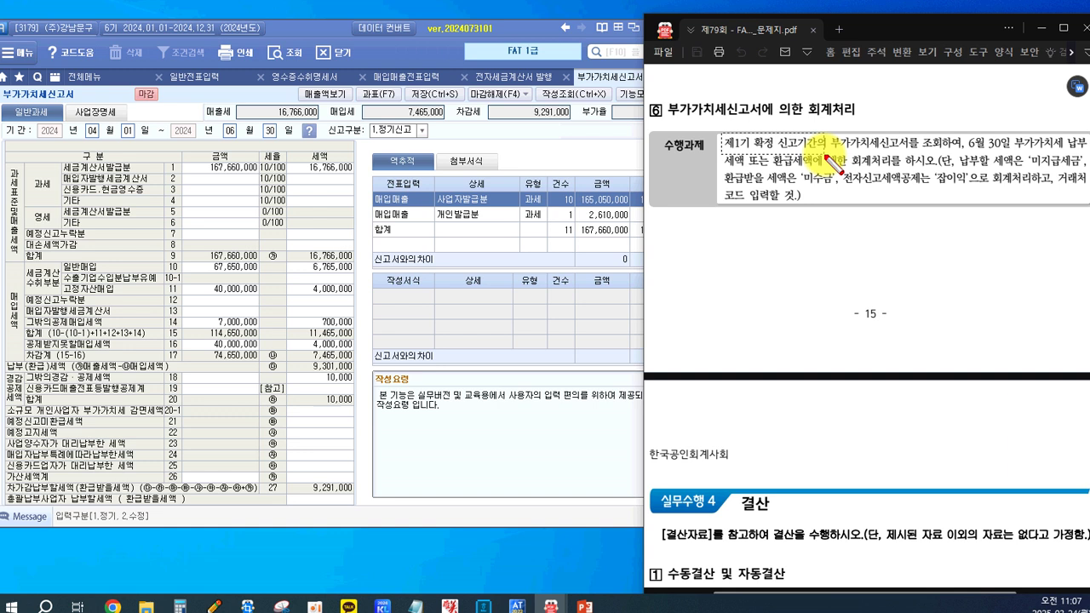
drag(825, 156, 824, 156)
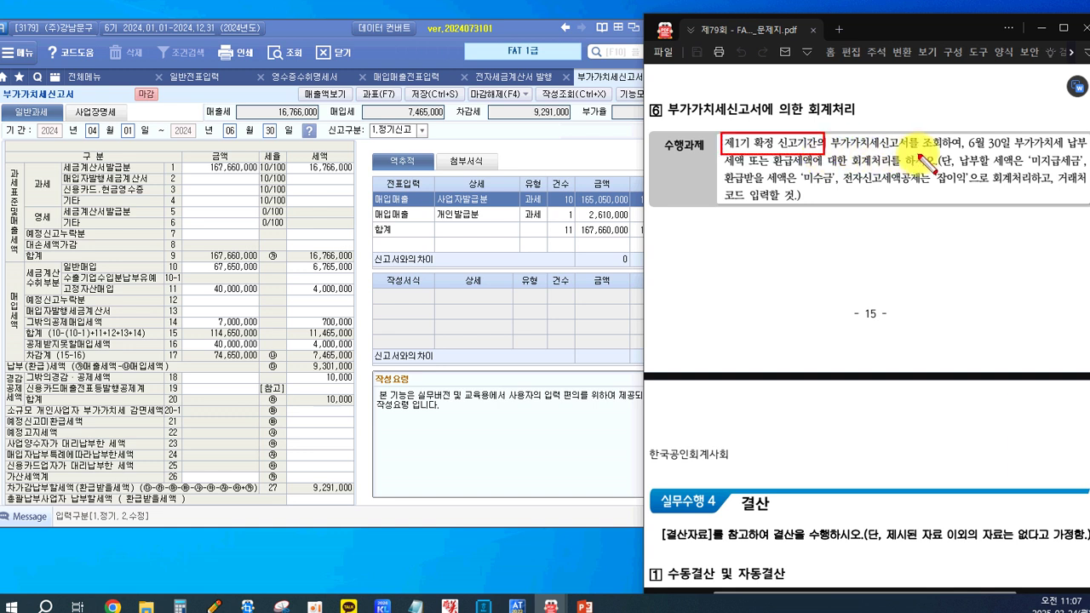
drag(961, 137, 1086, 156)
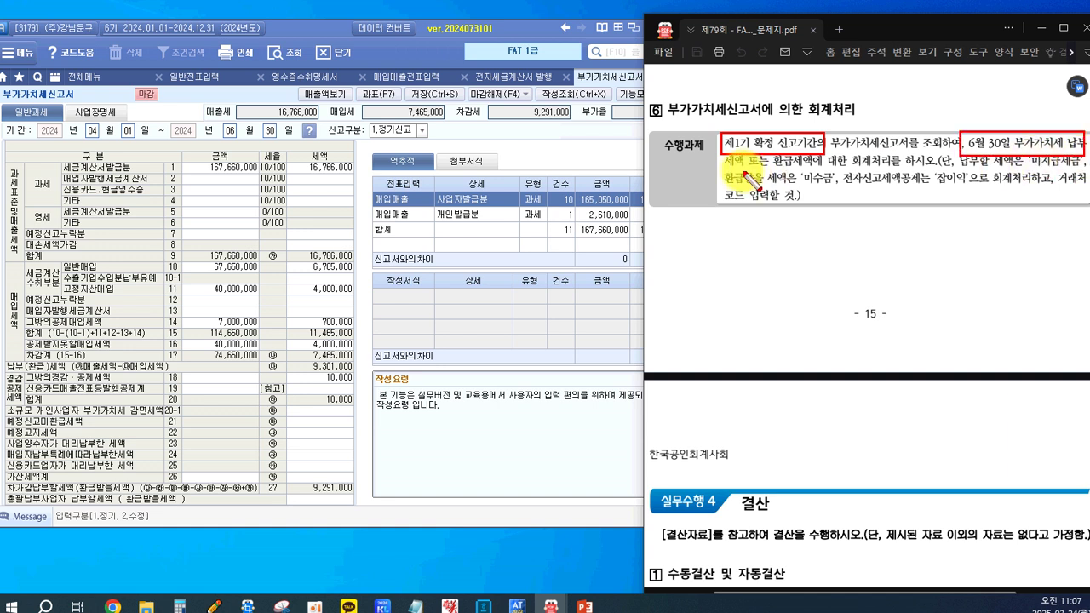
drag(847, 151, 903, 168)
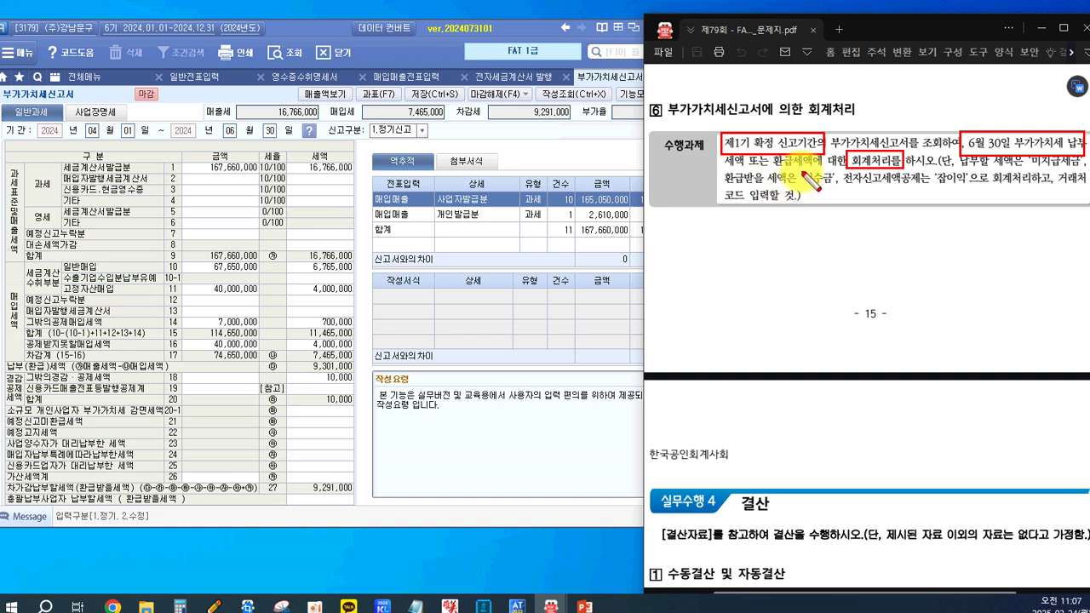
drag(801, 170, 835, 186)
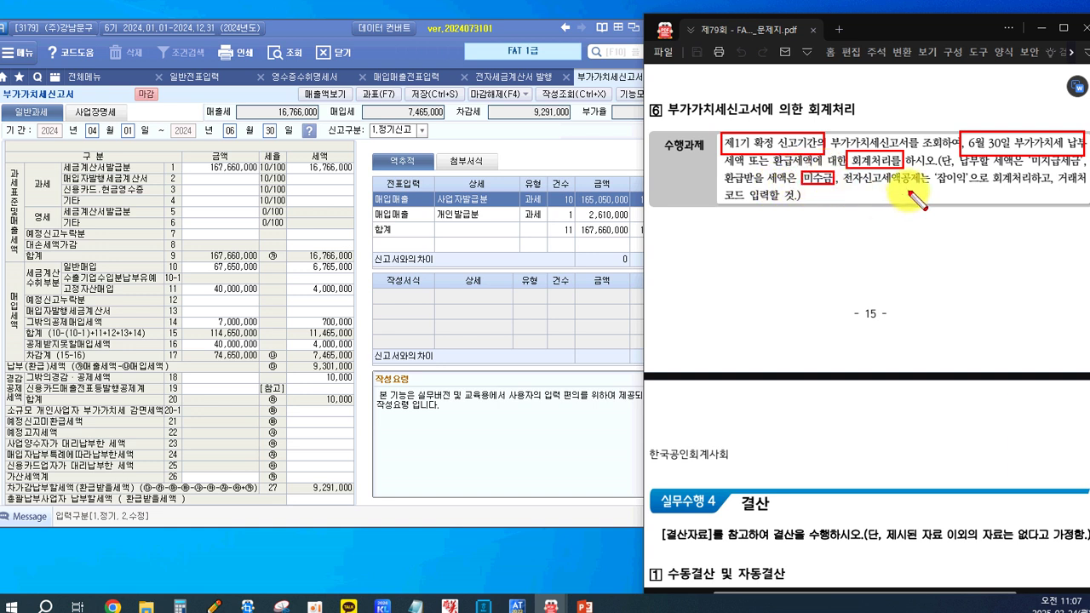
drag(938, 167, 976, 187)
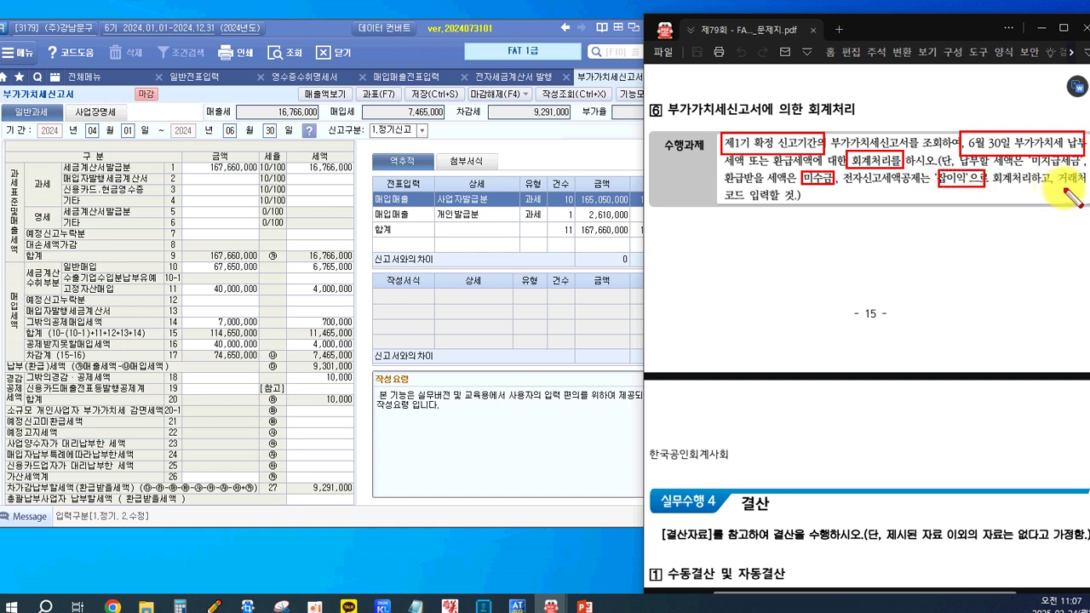
drag(1056, 169, 1087, 189)
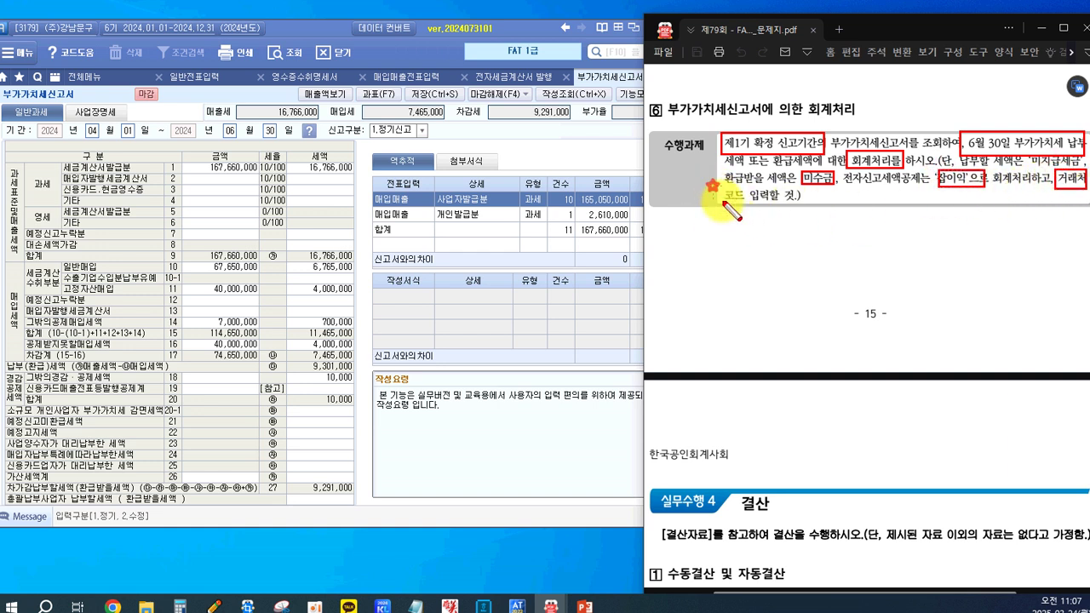
drag(714, 187, 753, 207)
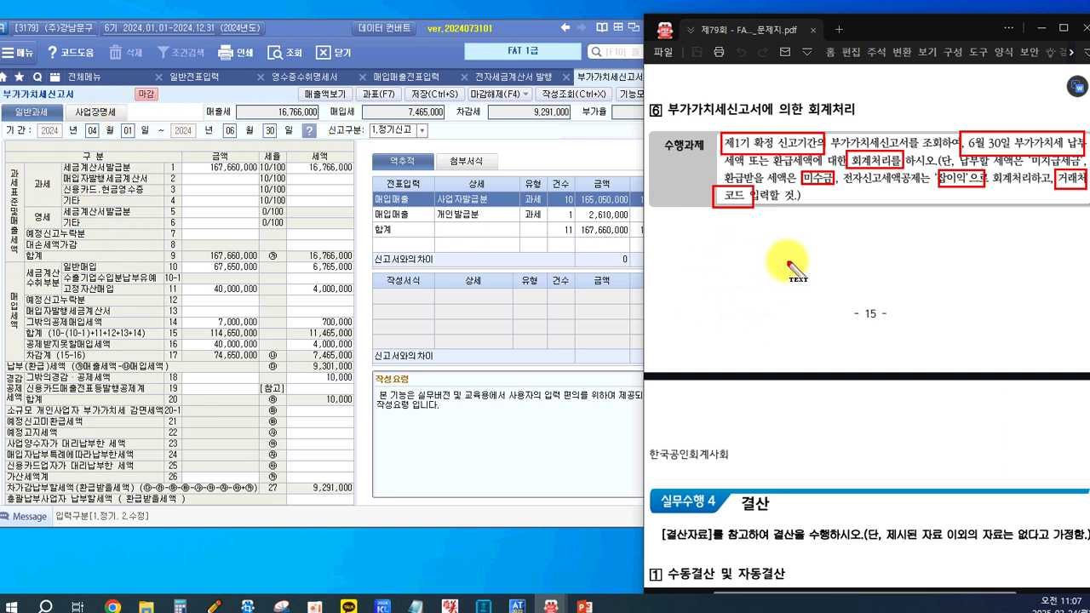
Annotate a sample sales entry under exercise 6: "(차) 외상매출금 (대) 상품매출 xxxx" with "부가세예수금 xxx" on the credit side
click(718, 252)
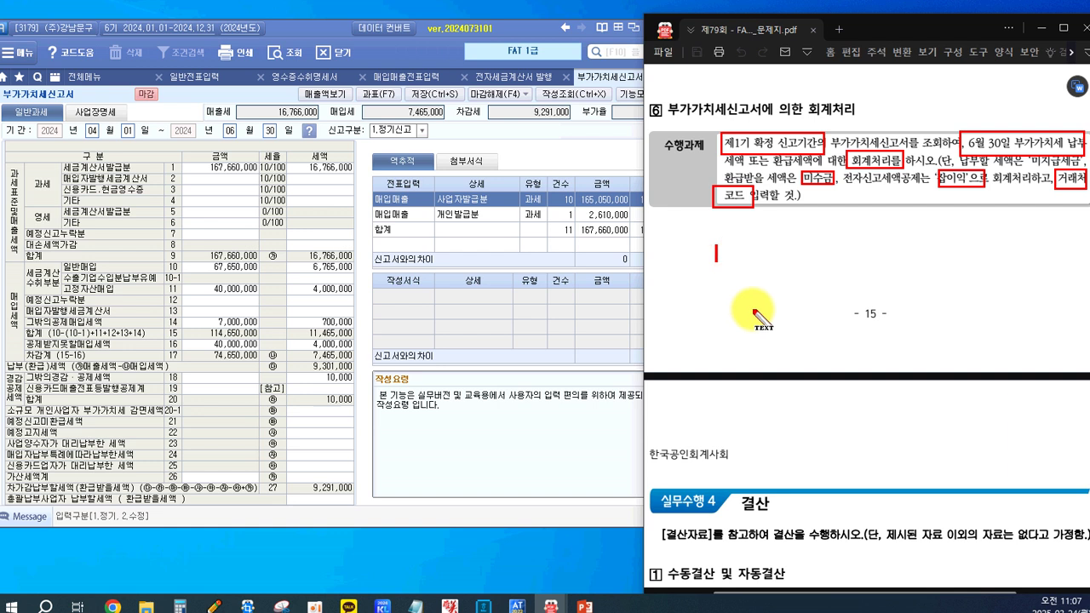
text(()
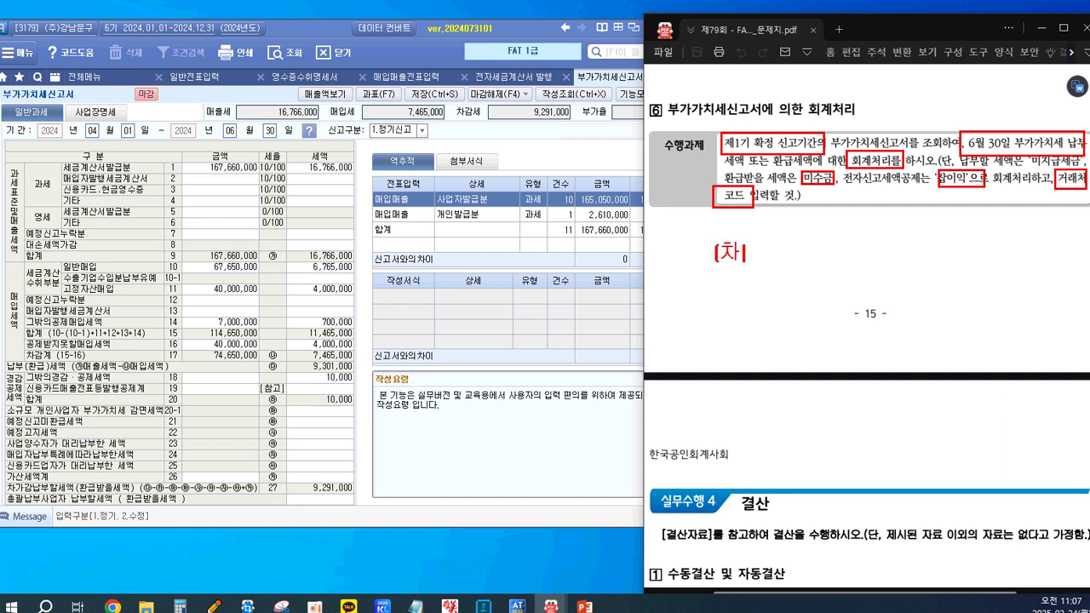
text(차) 오)
text(상매출)
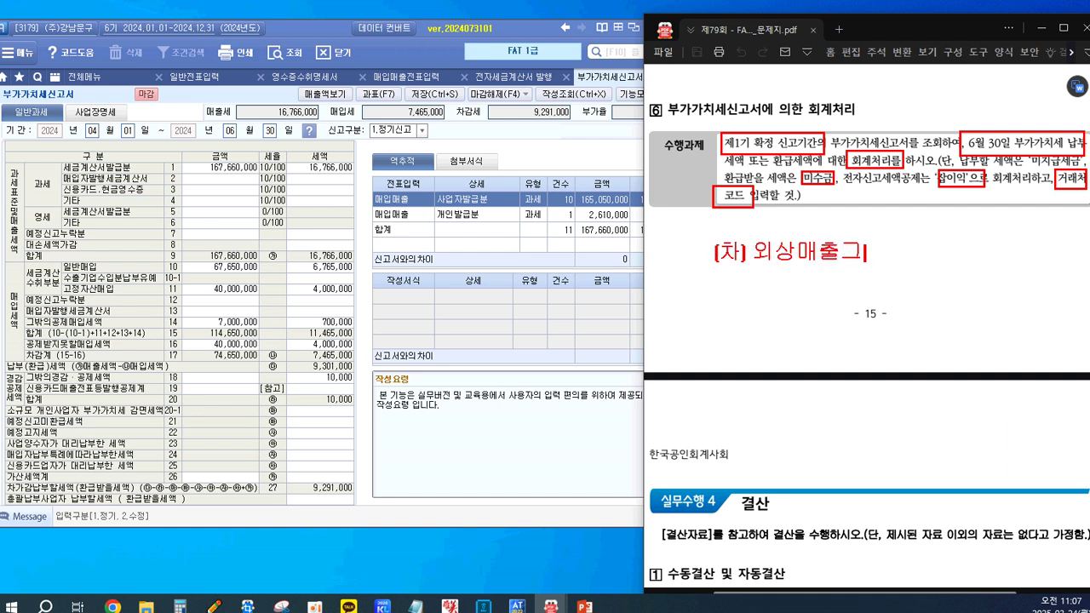
text(금 )
text((대)
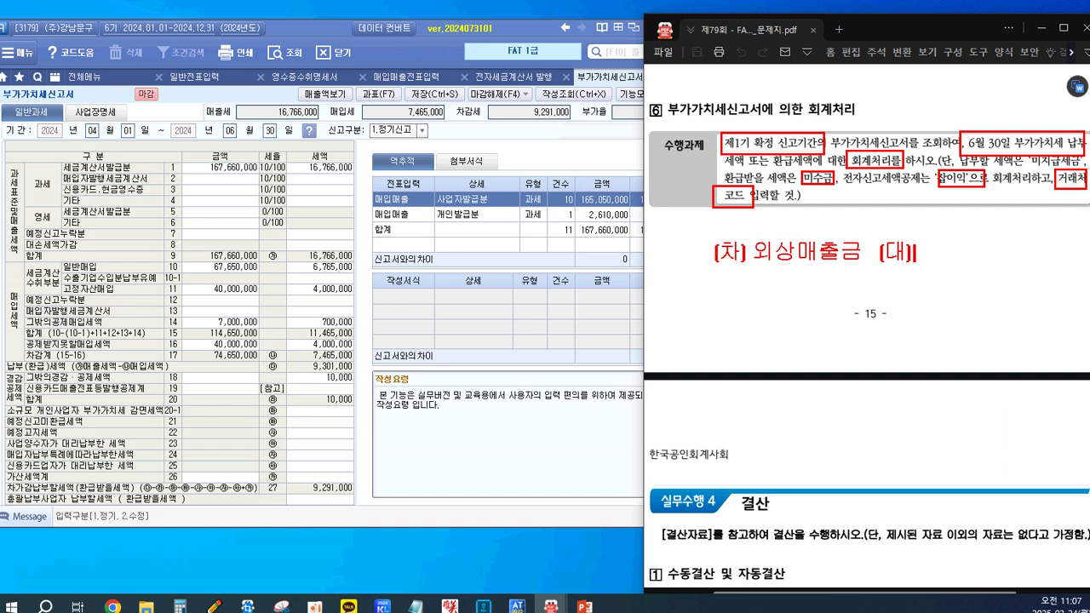
text(상품매출 )
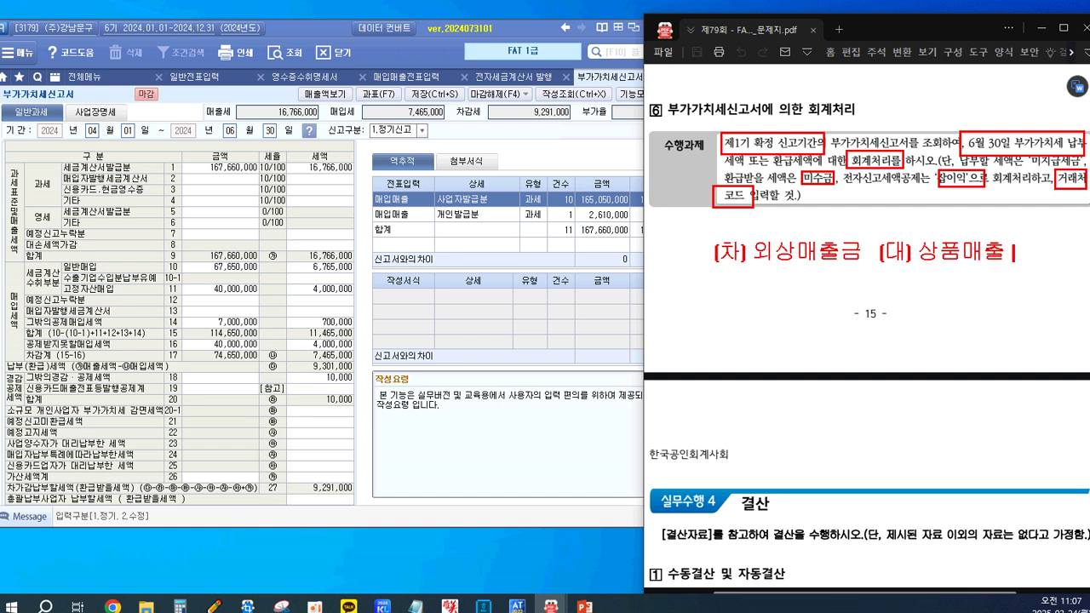
text(xxxx)
text(부가세예수금)
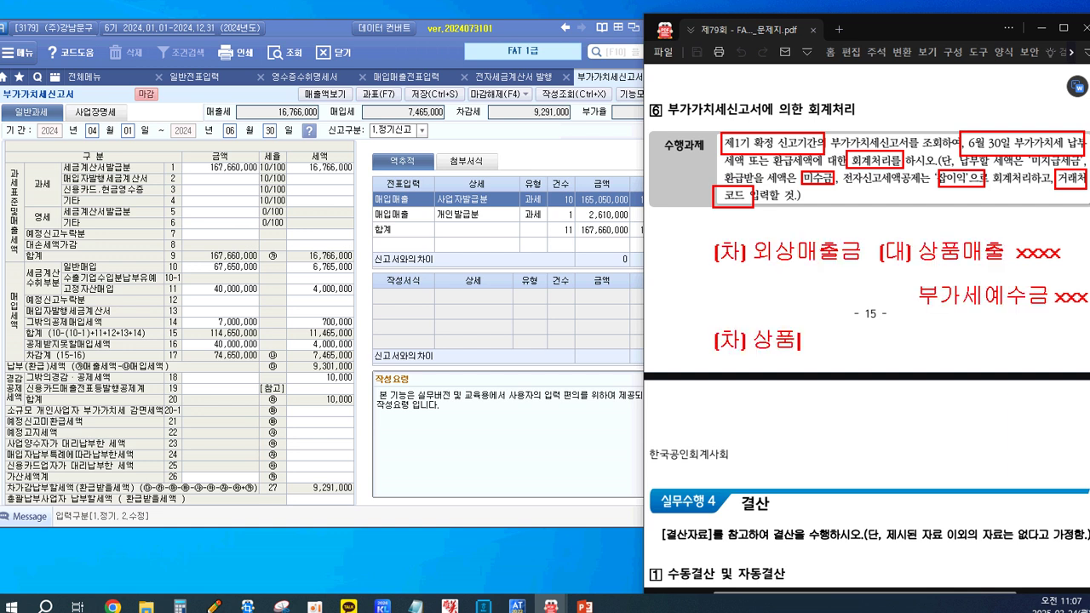
Complete the sample purchase entry below the sales one: "(차) 상품 xxxx (대) 외상매입금 xxx" with "부가세대급금 xxx" on the debit side
text(xxxx [대)
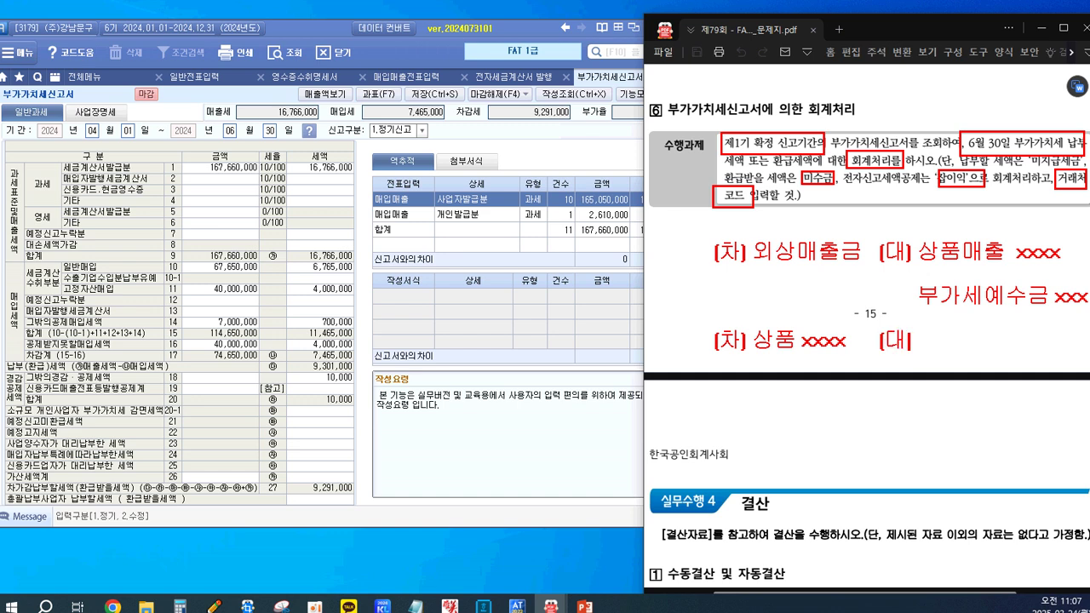
text(] 외상매입ㄱ)
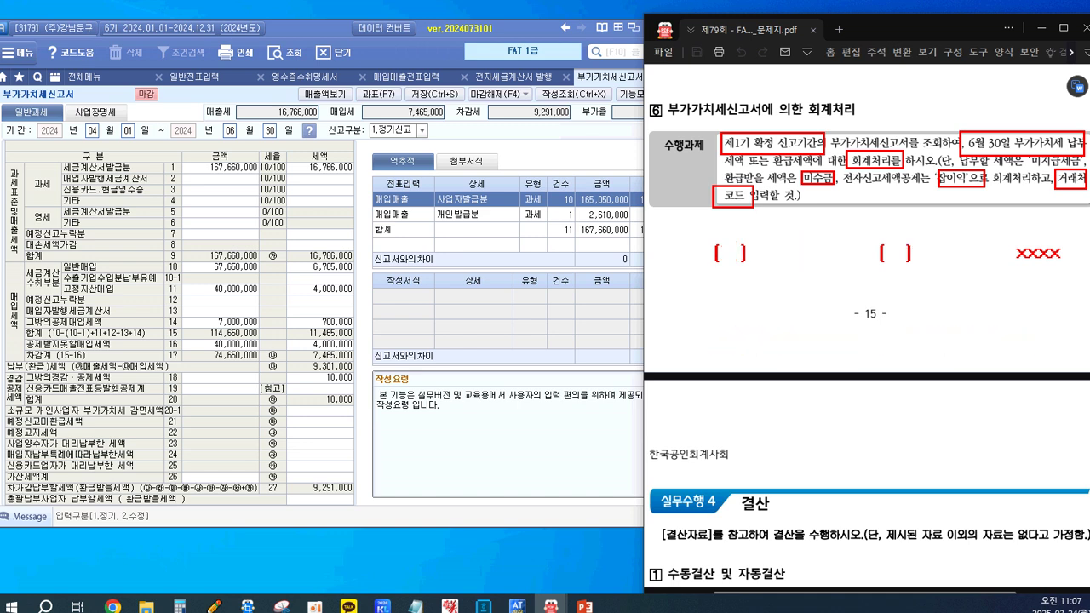
text( xxxx    [대] 외상매입금 xxx)
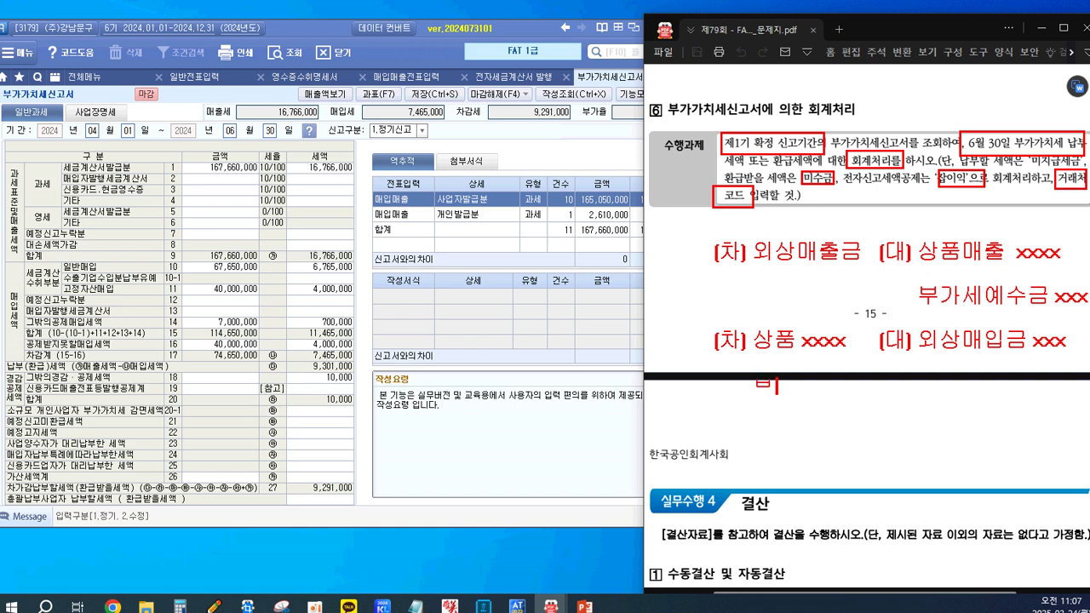
text(부가셍)
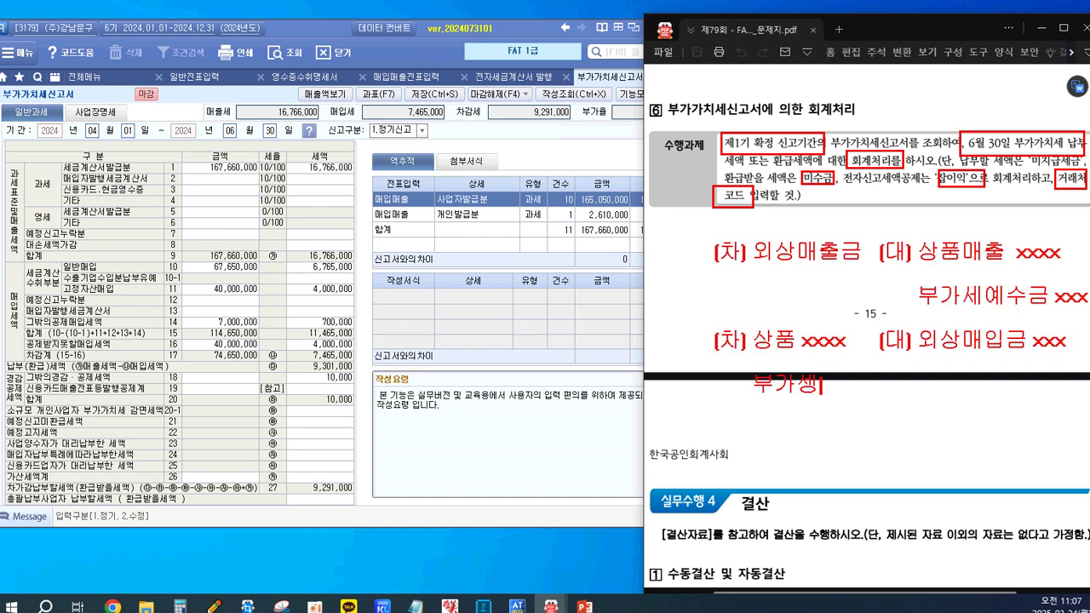
text(대급금 xxx)
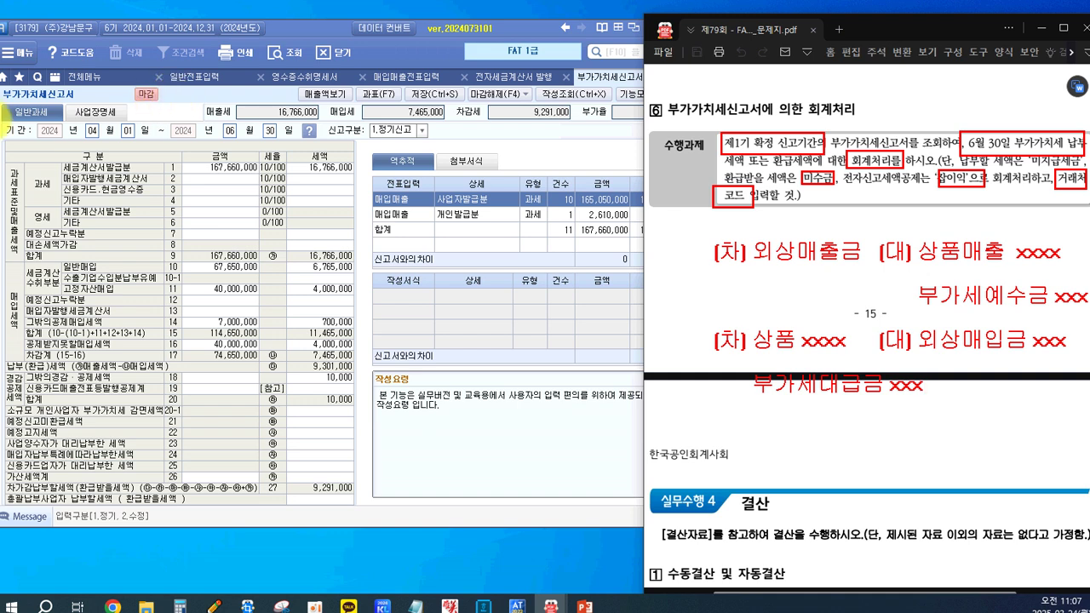
Box 부가세예수금 and 부가세대급금 in the sample entries and add the text labels "매출세액" and "매입세액"
drag(926, 315, 1055, 309)
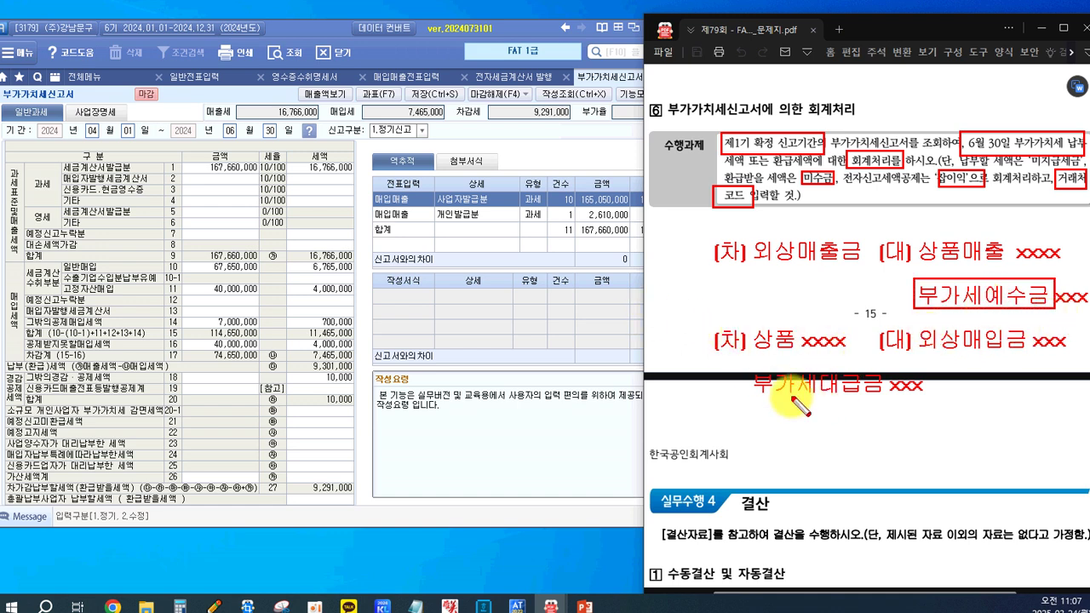
drag(744, 363, 891, 401)
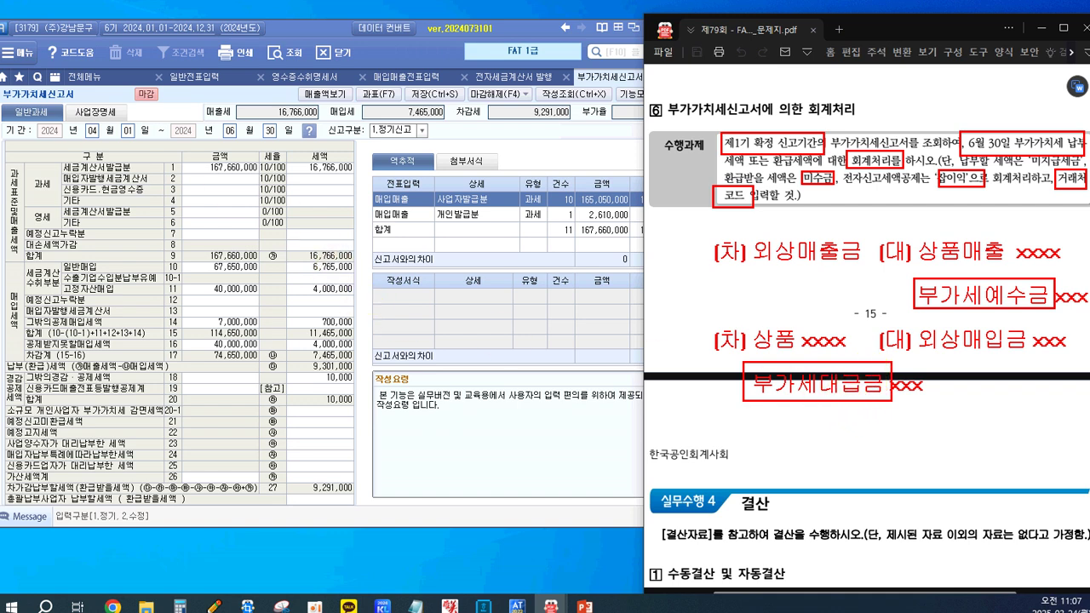
click(966, 101)
text(aocn)
text(매추세애)
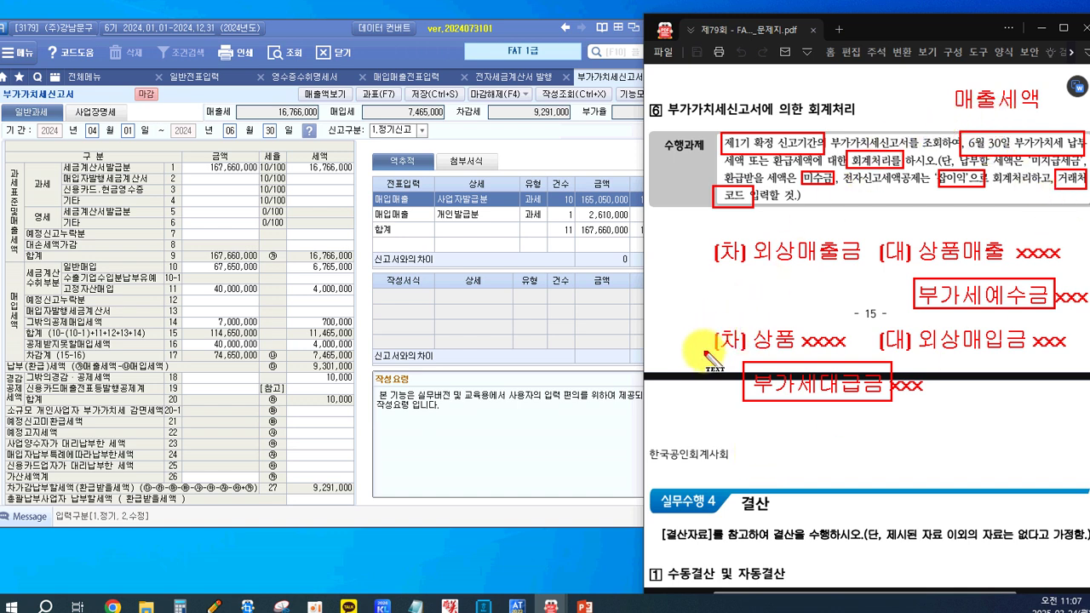
click(683, 305)
text(매)
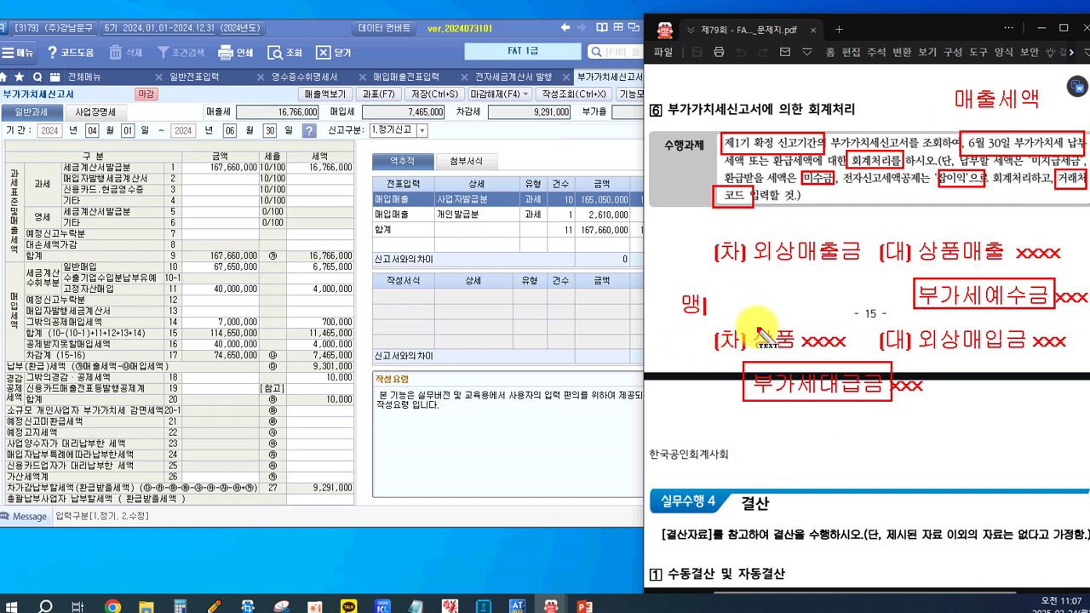
text(입세액)
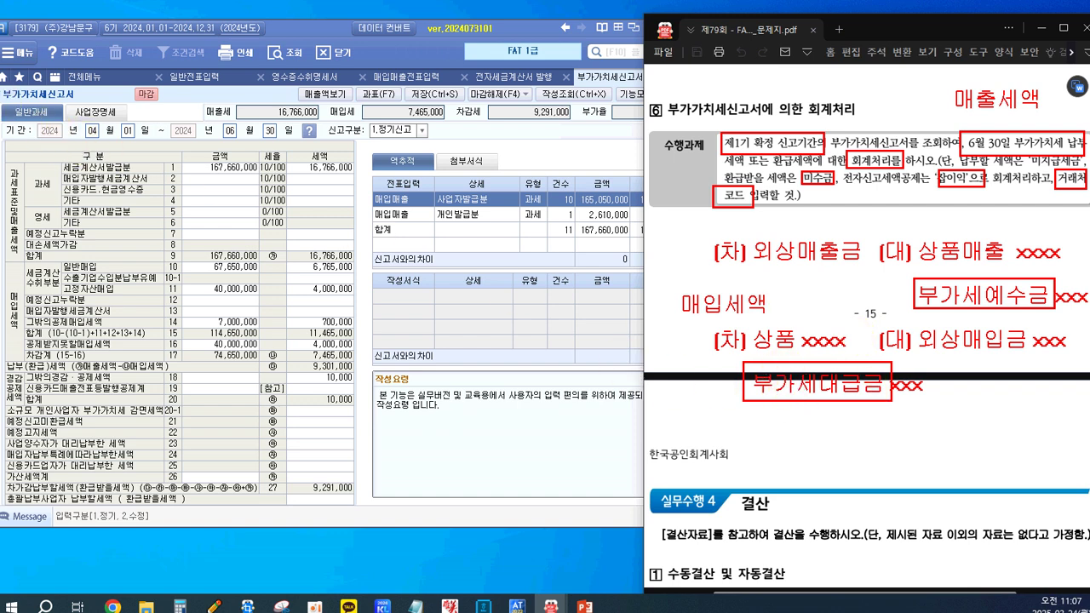
Box the return's 매출세액 합계 row 9 and, below a dividing line, write "(차) 부가세예수금 16,766,000" with an arrow from the boxed 부가세예수금
drag(649, 414, 1081, 412)
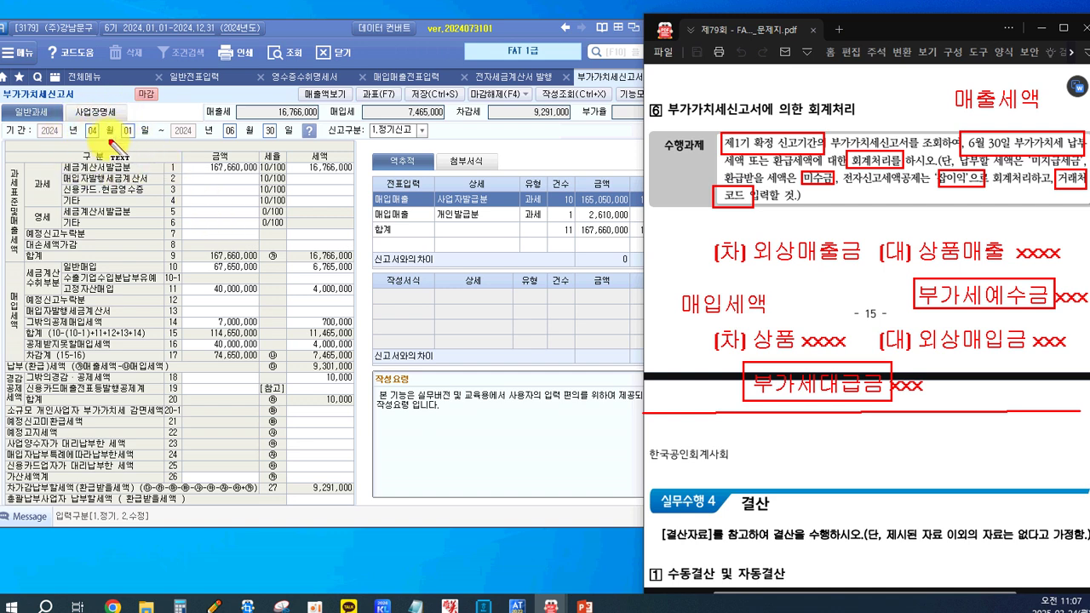
click(229, 132)
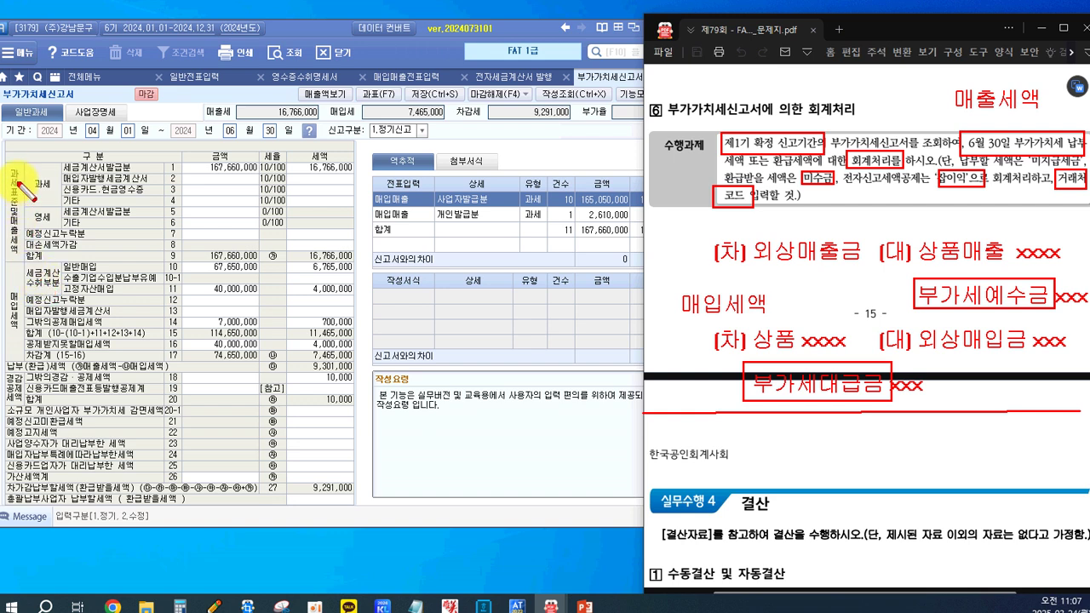
mouse_move(9, 166)
mouse_down()
mouse_move(26, 241)
mouse_move(367, 277)
mouse_move(358, 260)
mouse_up()
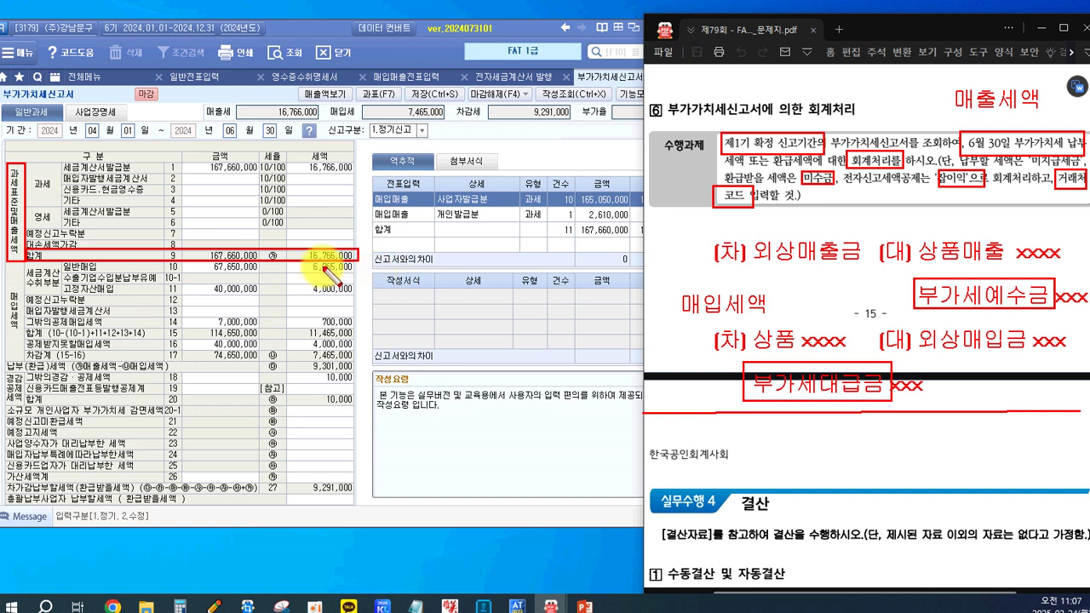
drag(310, 251, 356, 261)
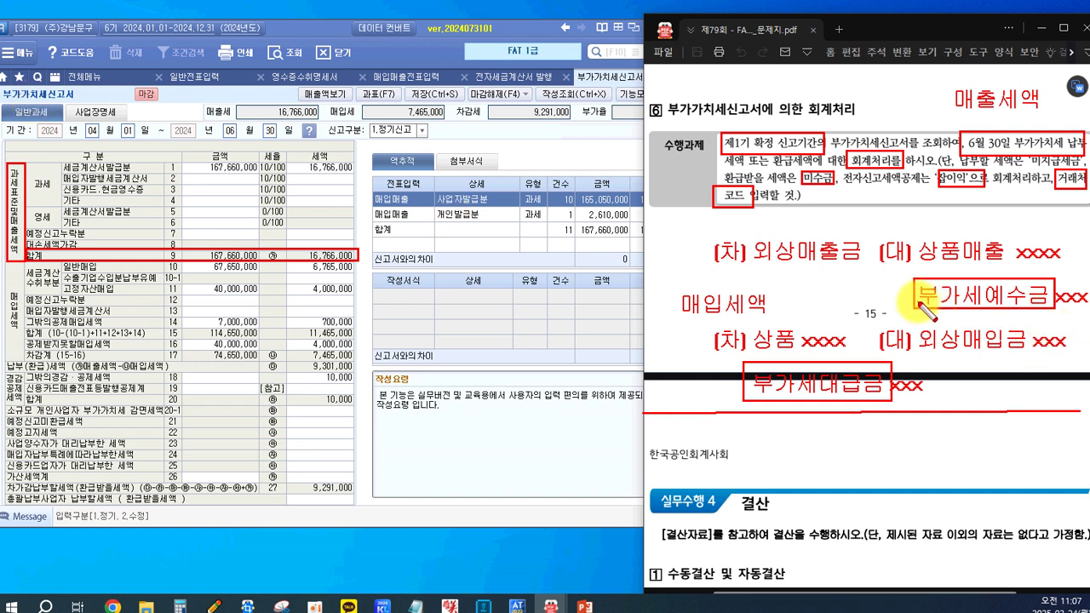
drag(916, 300, 641, 435)
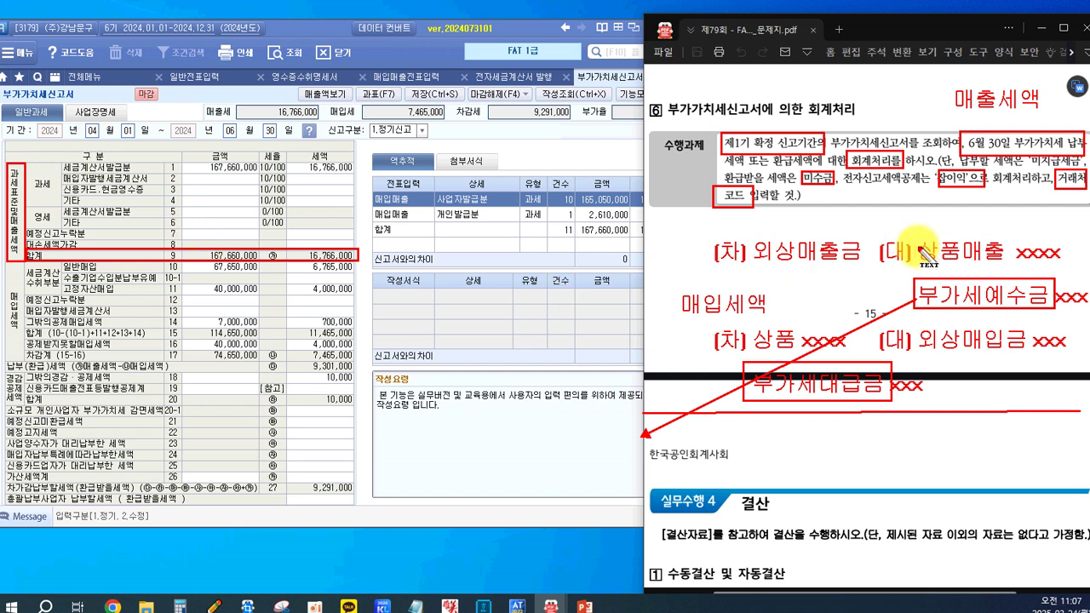
click(551, 462)
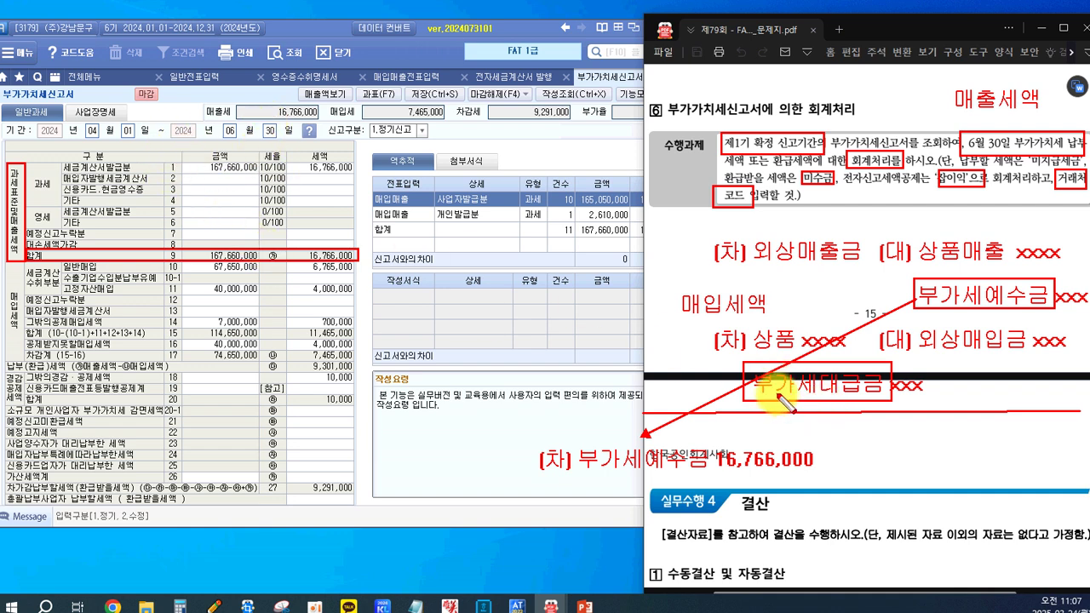
Box the return's 매입세액 label and row 17 차감계, then arrow from 부가세대급금 to a new note "(대) 부가세대급금 7,465,000"
drag(8, 283, 22, 336)
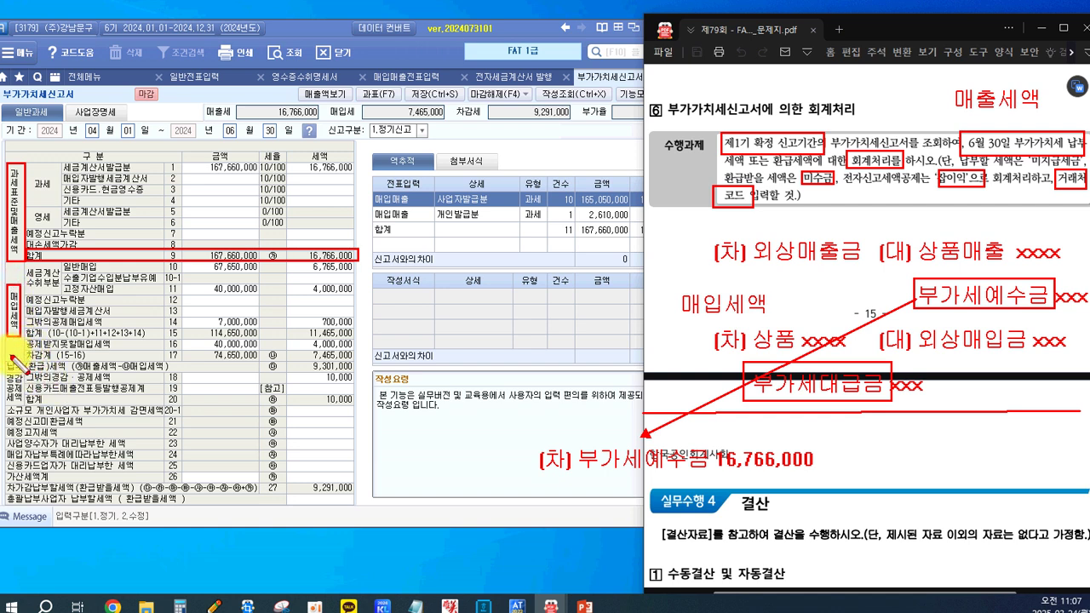
mouse_move(20, 339)
mouse_down()
mouse_move(36, 361)
mouse_move(355, 364)
mouse_up()
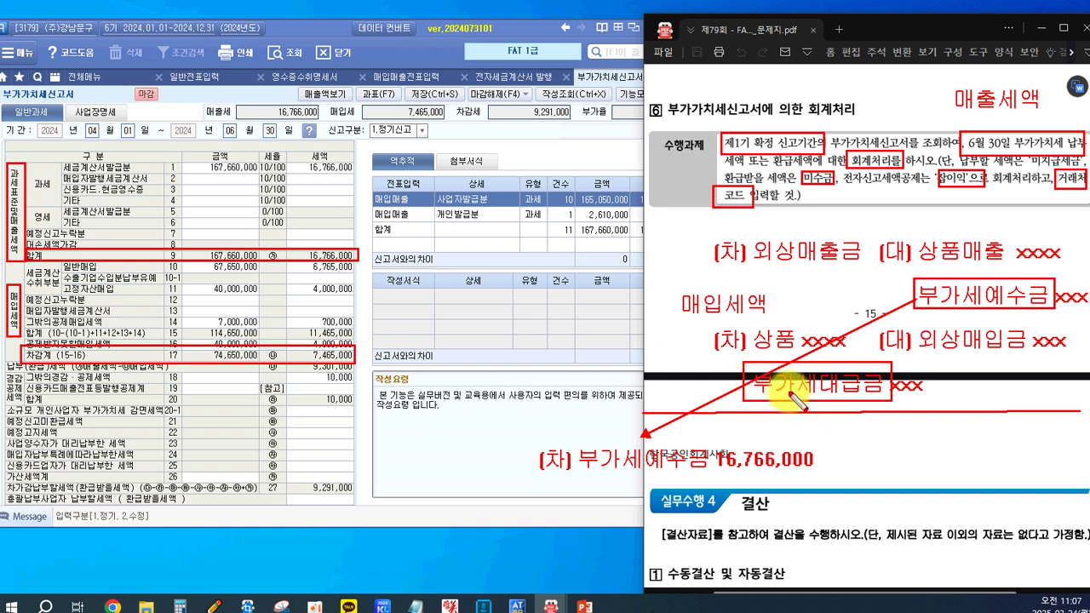
drag(782, 385, 849, 429)
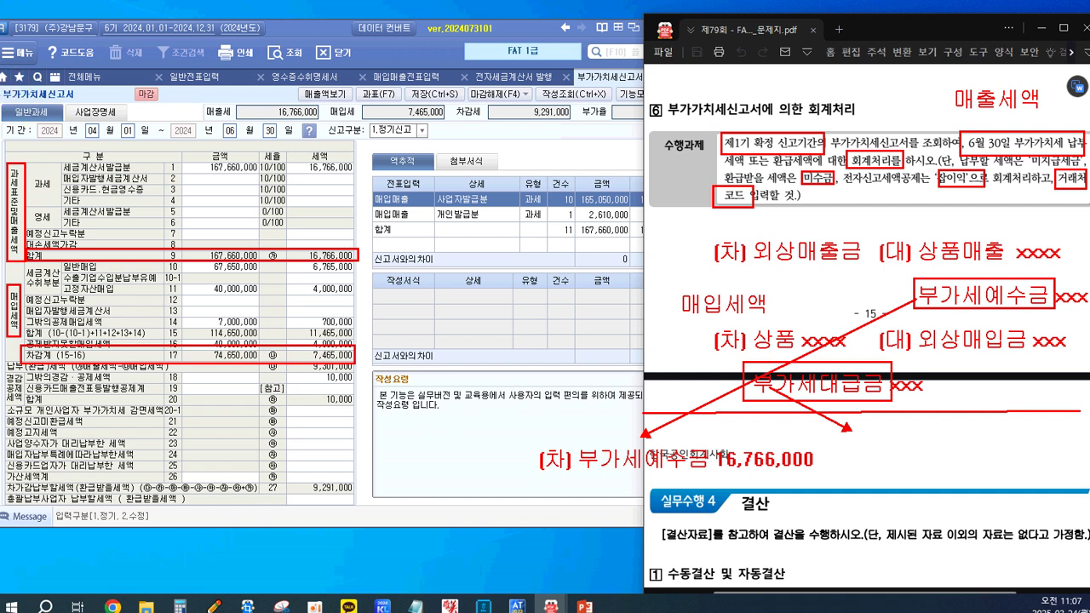
click(855, 459)
text((대) 부가세대급금)
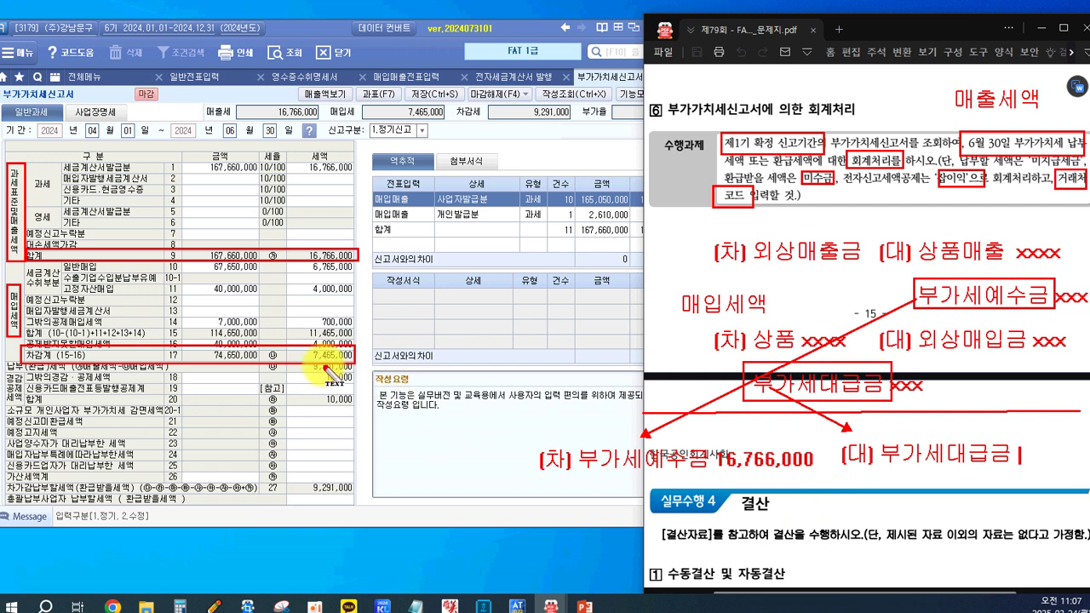
text(7,465,00)
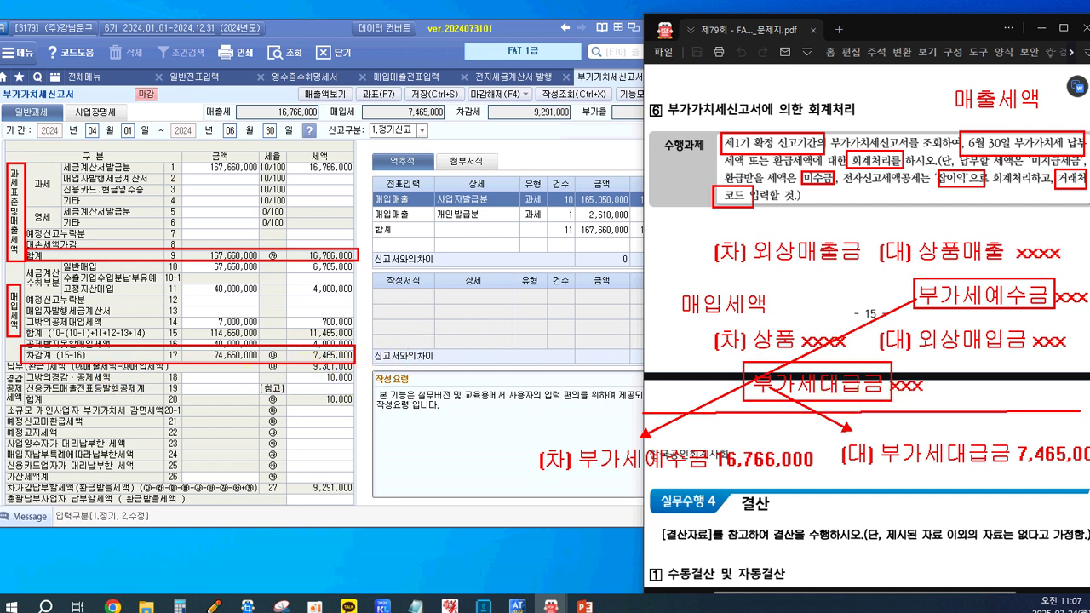
Box the return's 납부(환급)세액 row, row 27 차가감납부할세액 and row 18 그밖의경감·공제세액
mouse_move(5, 357)
mouse_down()
mouse_move(258, 389)
mouse_move(359, 389)
mouse_move(356, 375)
mouse_up()
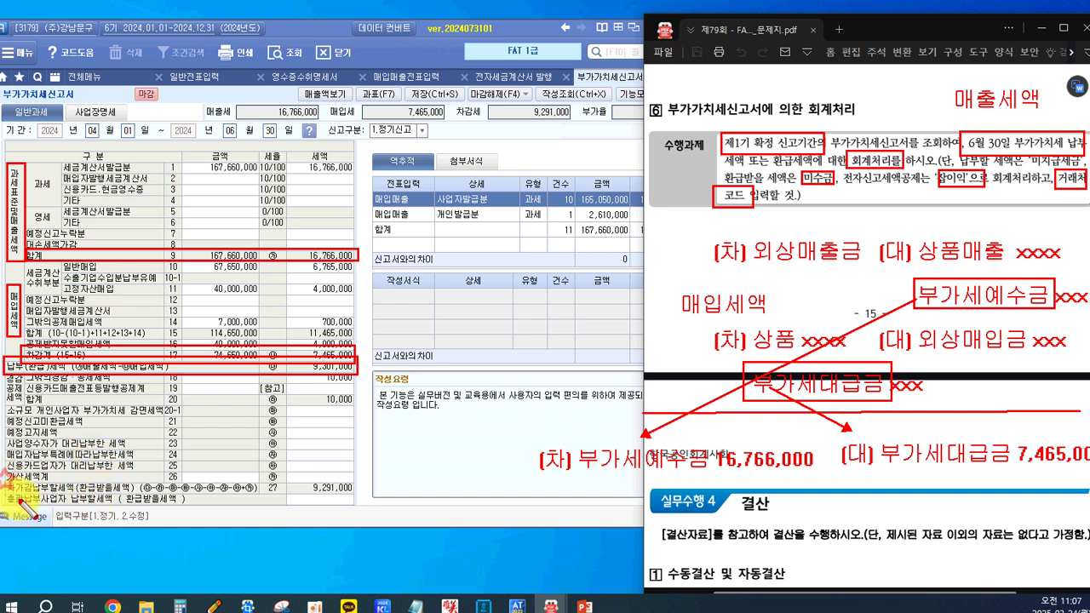
click(341, 489)
drag(358, 496, 359, 497)
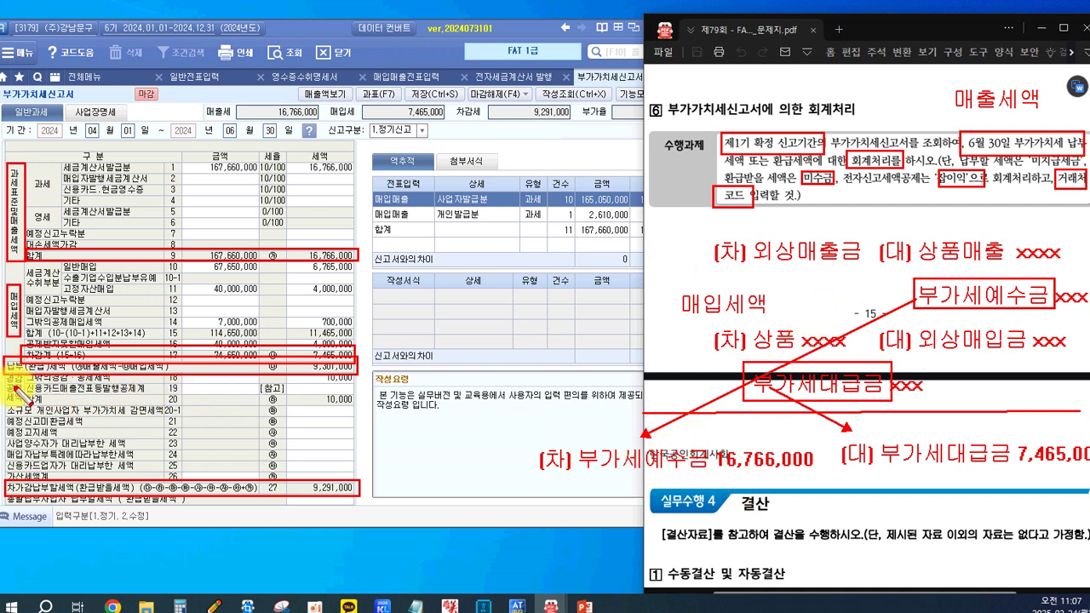
mouse_move(12, 372)
mouse_down()
mouse_move(319, 399)
mouse_move(366, 390)
mouse_up()
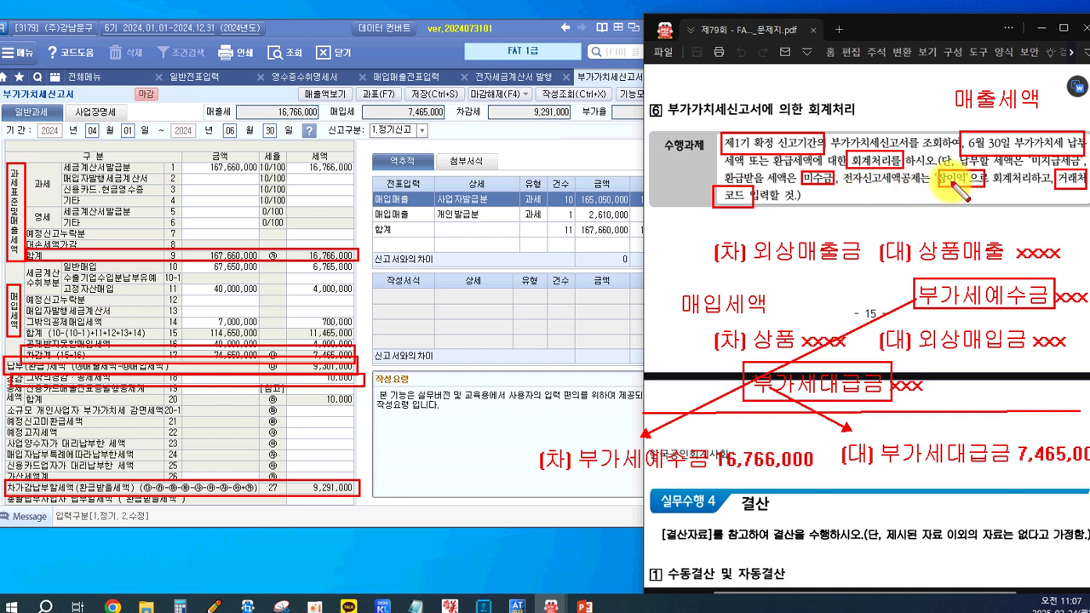
Mark 잡이익 in the exercise text and add the credit line "잡이익 10,000" below the 부가세대급금 note
drag(948, 180, 985, 189)
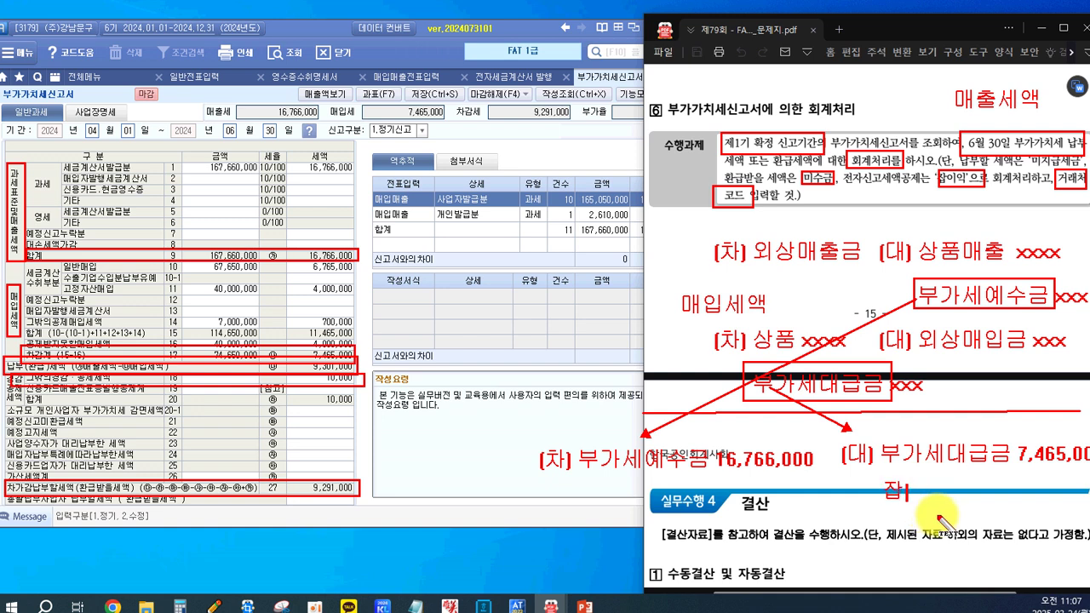
text(이이)
text( 10,)
text(000)
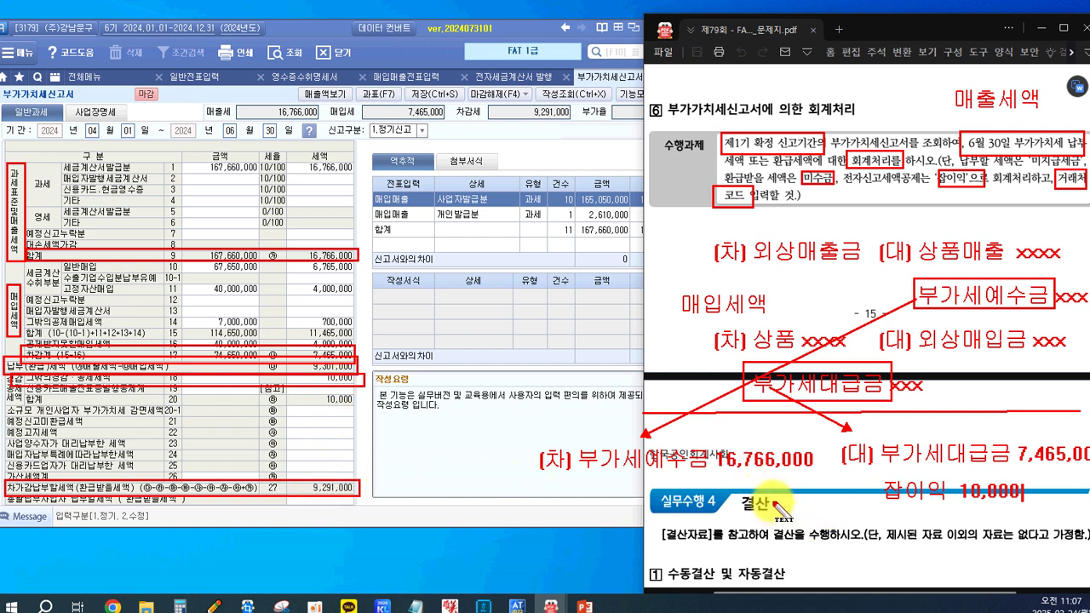
Add the credit line "미지급세금 9,291,000" below 잡이익 and box the account name 미지급세금
click(886, 516)
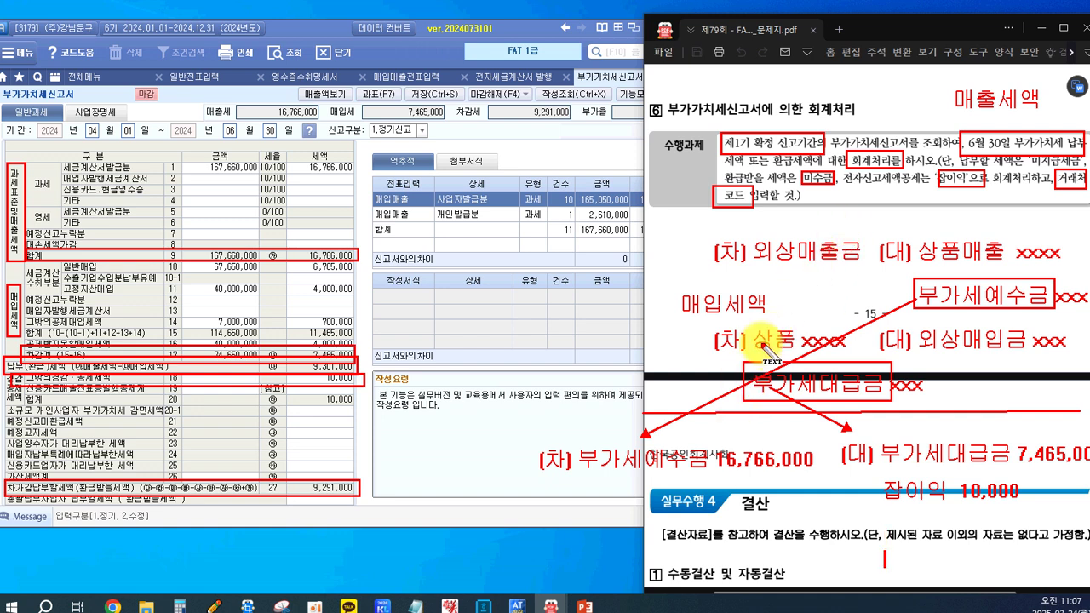
text(미지급세그)
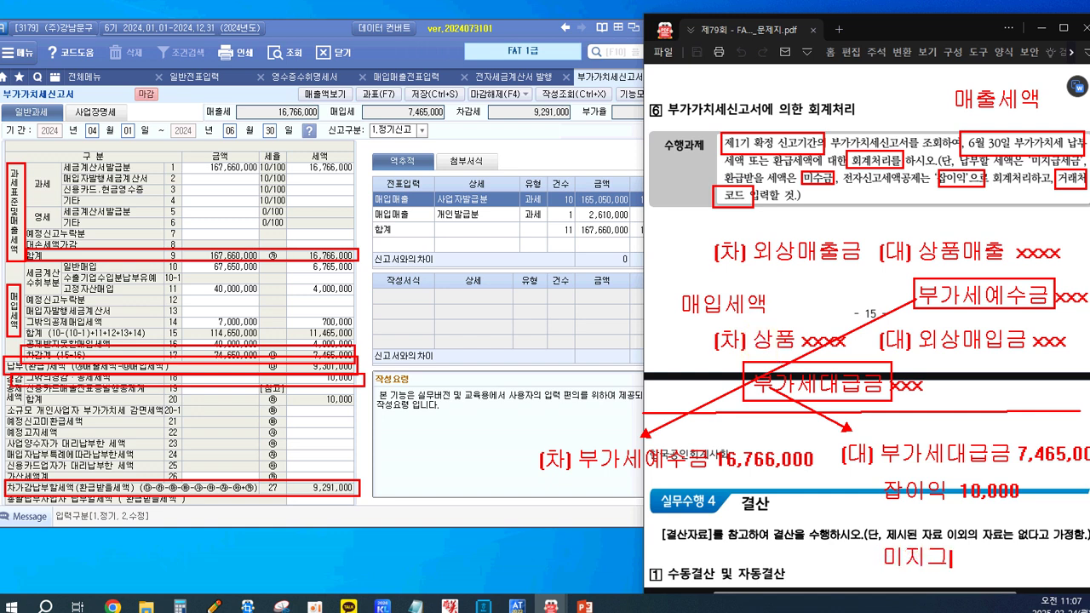
text(ㅁ )
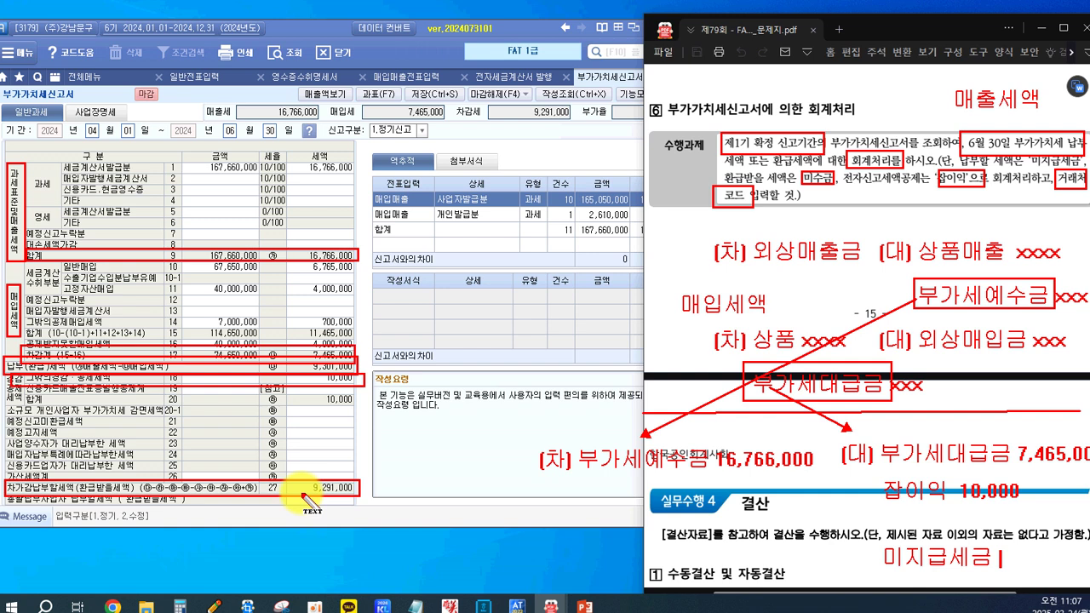
text(9,)
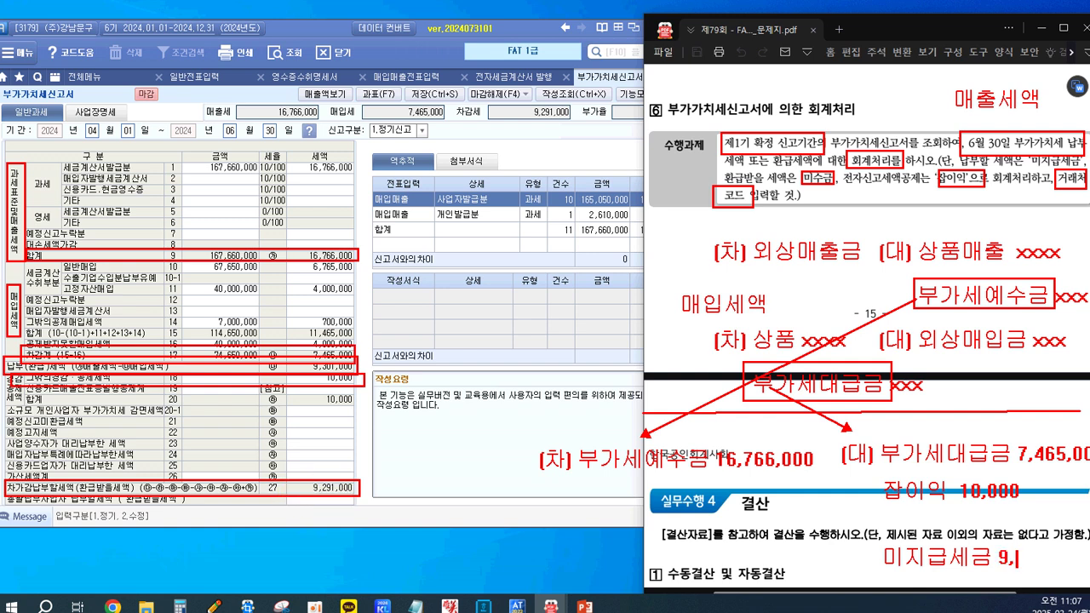
text(291,000)
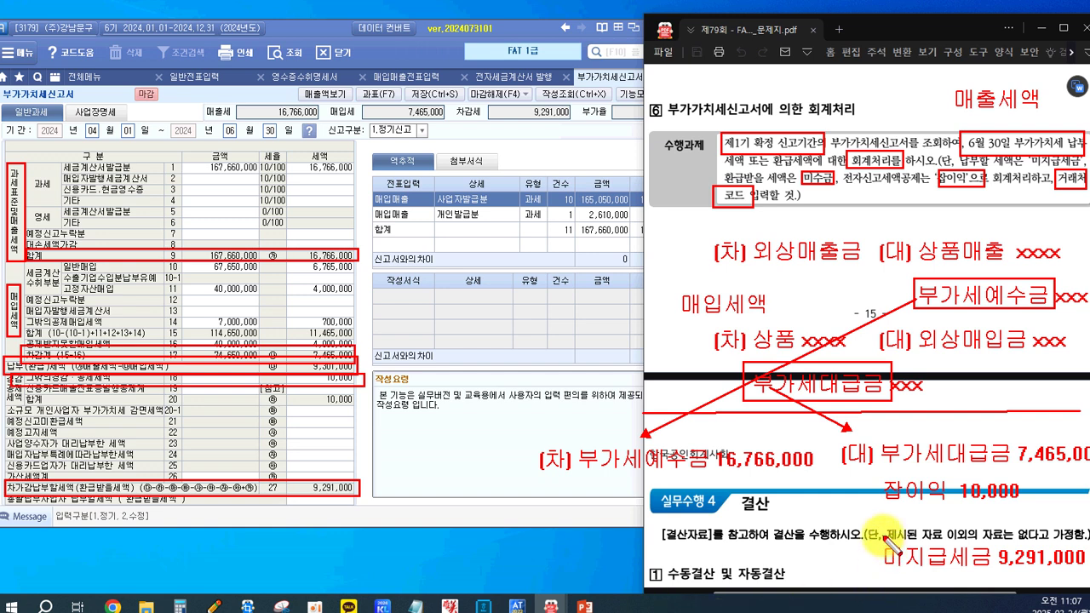
click(971, 558)
drag(997, 543, 995, 542)
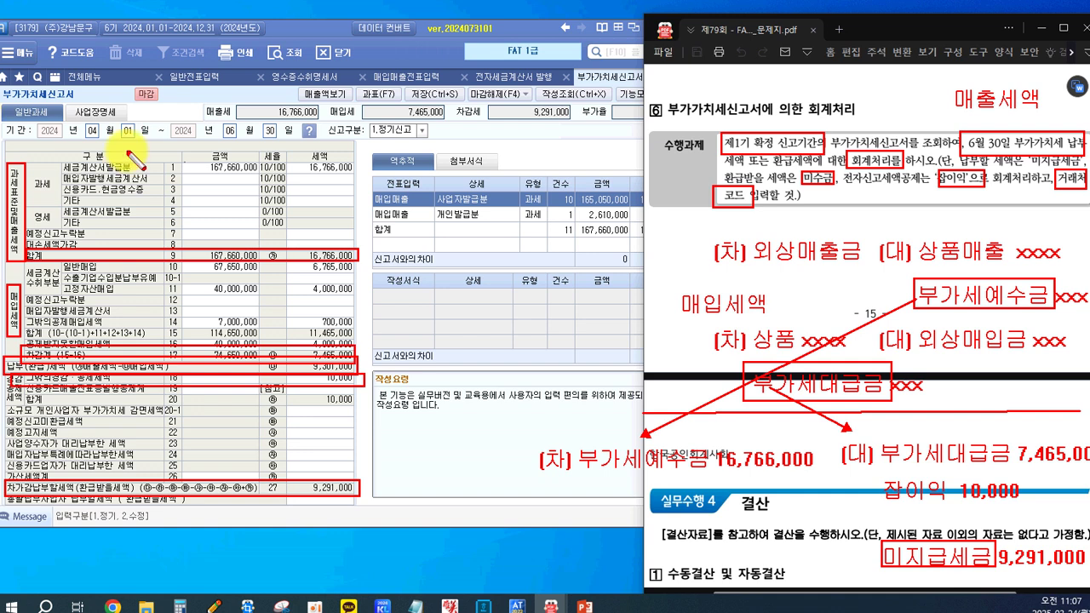
Box the return period's end date, write "06.30." beside the derived journal entry and frame the whole entry
drag(236, 155, 296, 149)
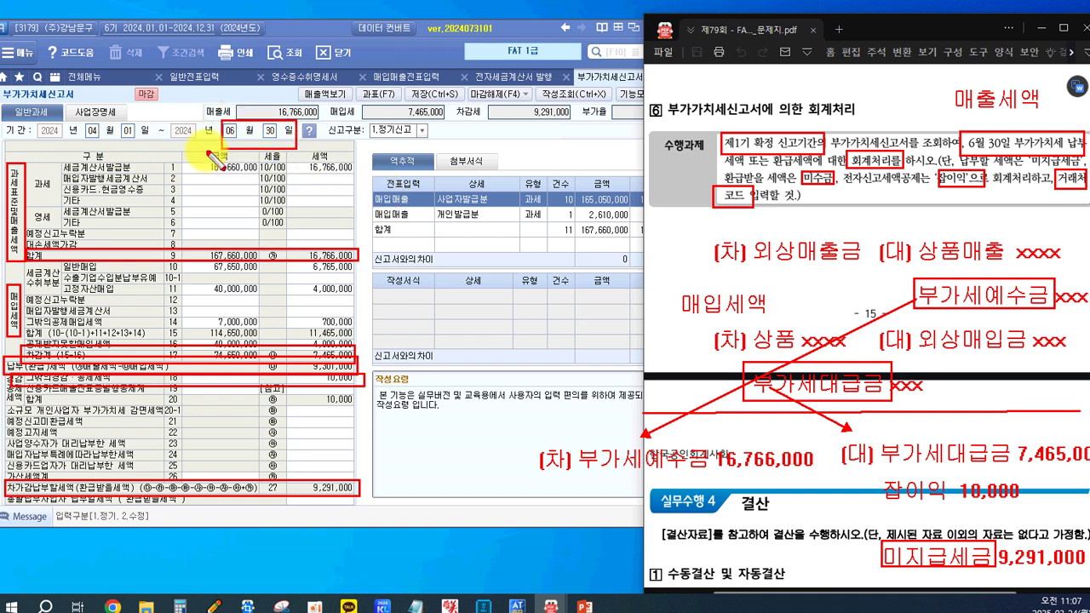
click(429, 456)
text(06.30.)
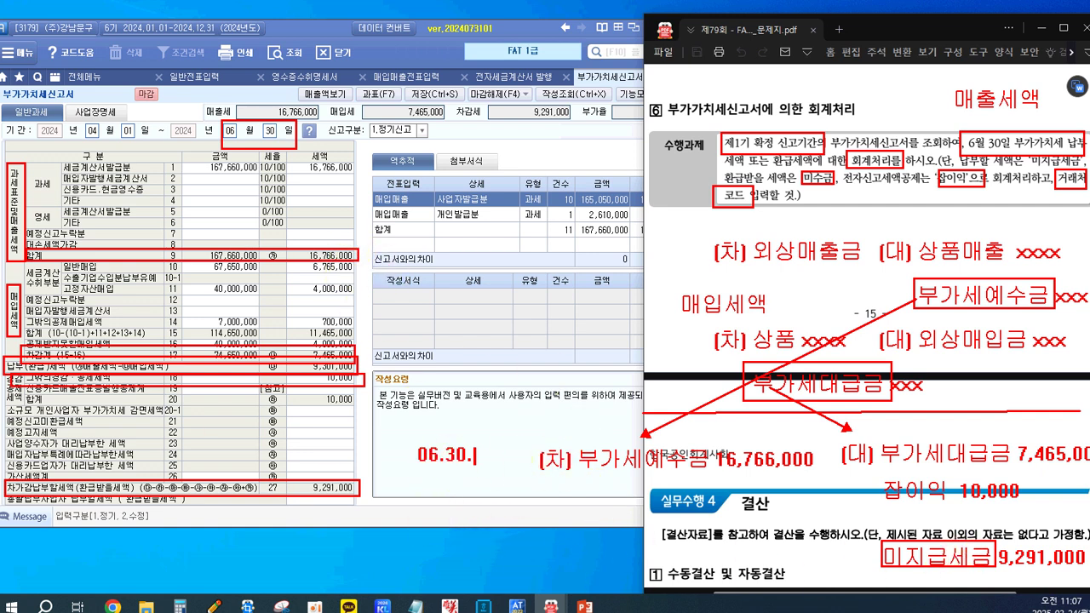
drag(424, 492, 465, 511)
drag(831, 545, 881, 556)
drag(476, 481, 716, 537)
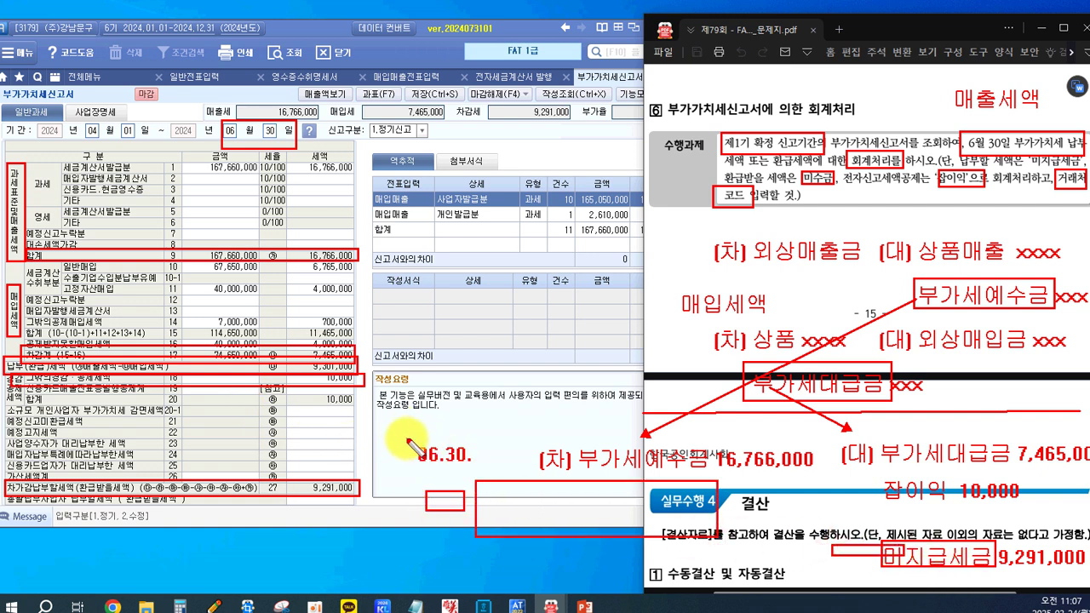
mouse_move(417, 431)
mouse_down()
mouse_move(656, 569)
mouse_move(1014, 587)
mouse_move(1086, 580)
mouse_up()
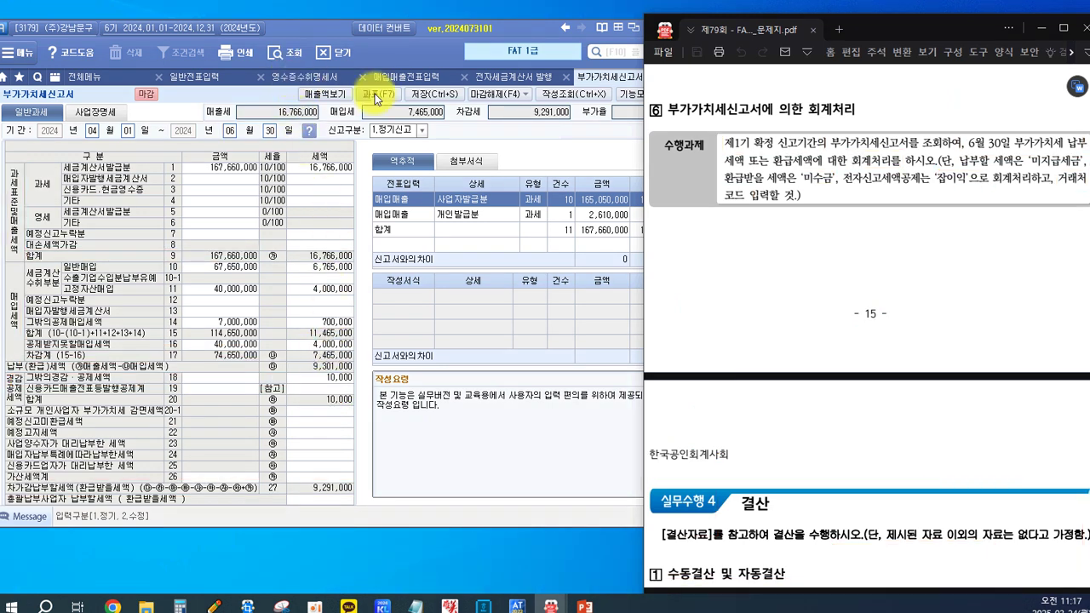
Open 일반전표입력 and set the voucher date to June 30
click(217, 78)
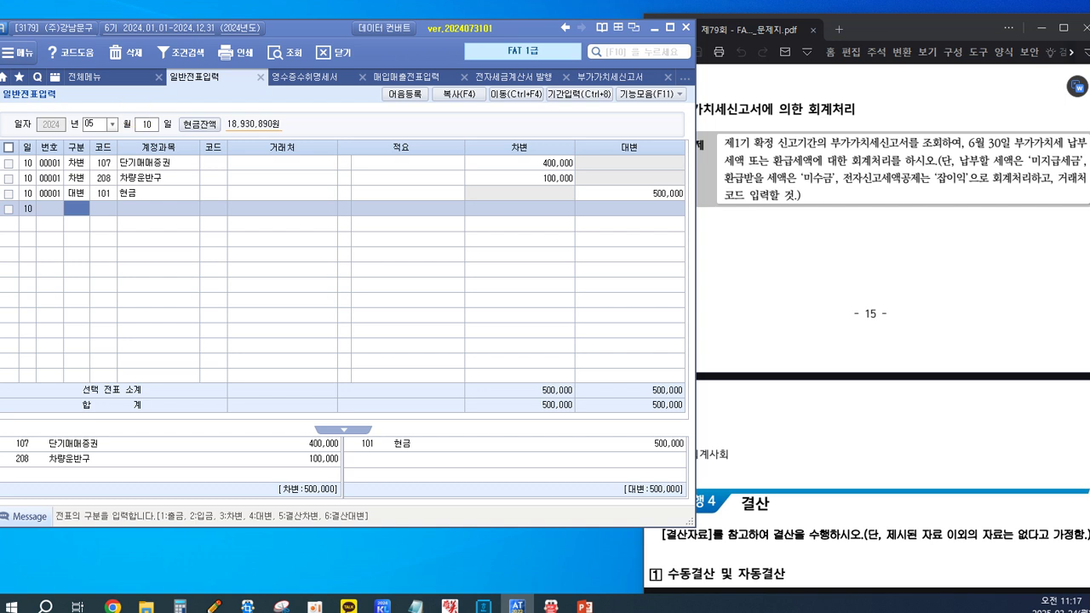
click(110, 124)
click(90, 189)
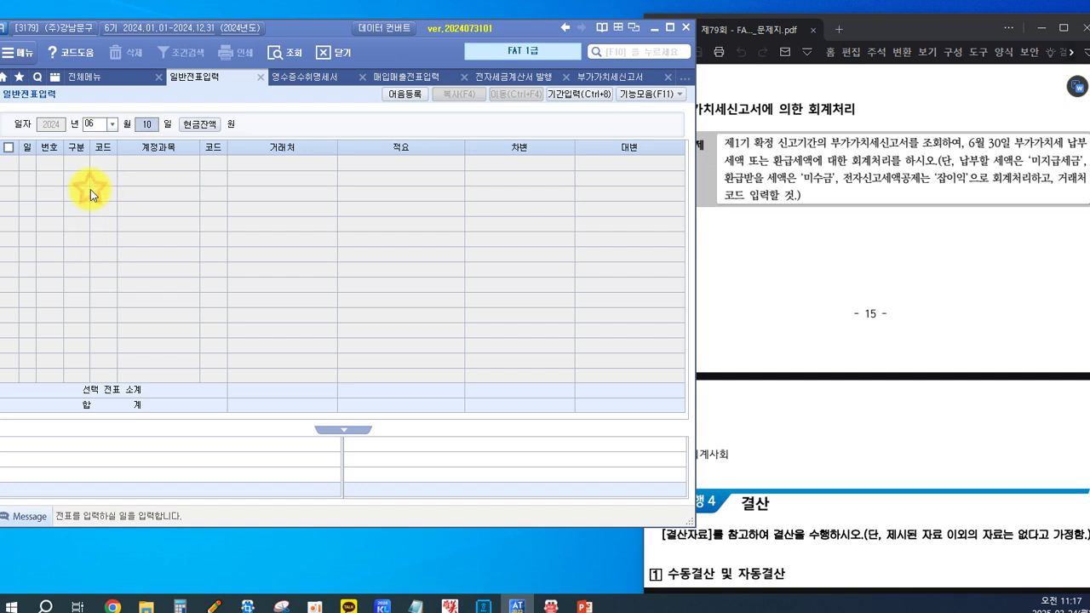
text(30)
key(Return)
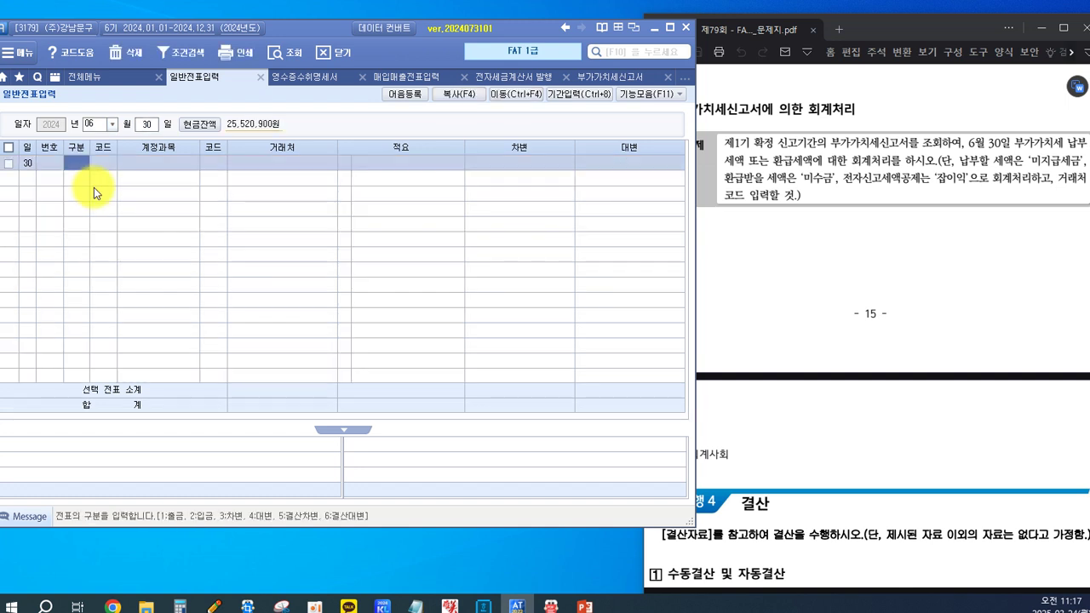
Enter a debit (차변) line for account 255 부가세예수금 with 16,766,000 and no 거래처
text(3)
key(Return)
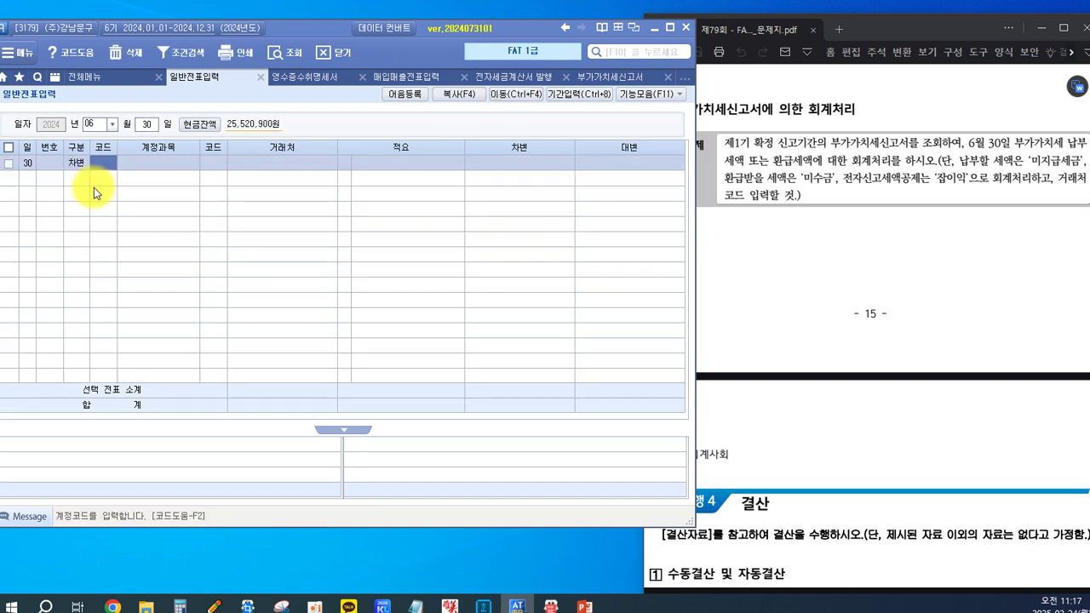
text(255)
key(Return)
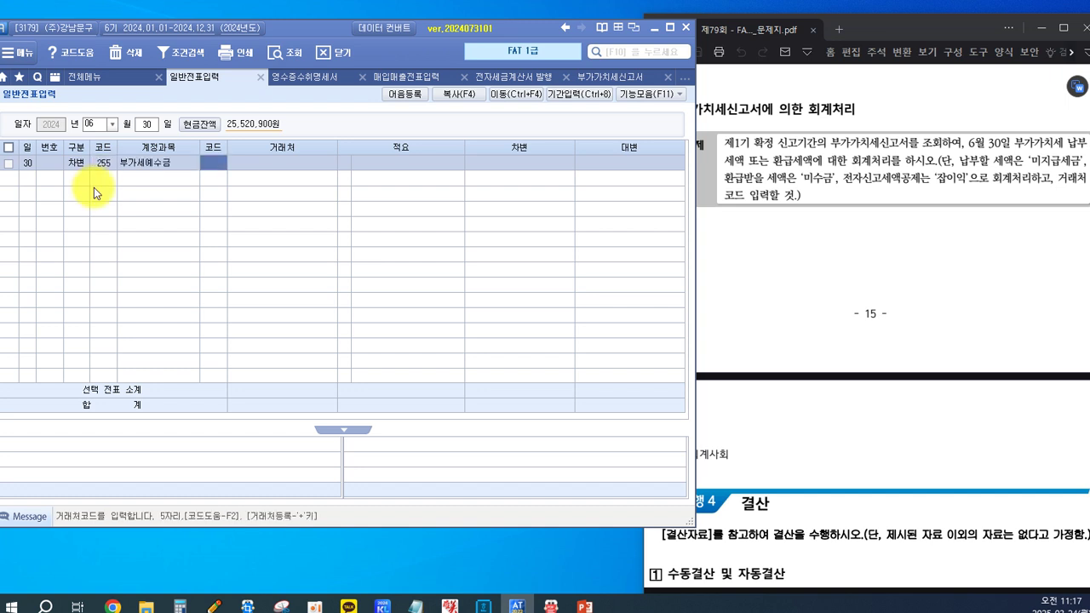
key(Return)
key(Return)
key(Return)
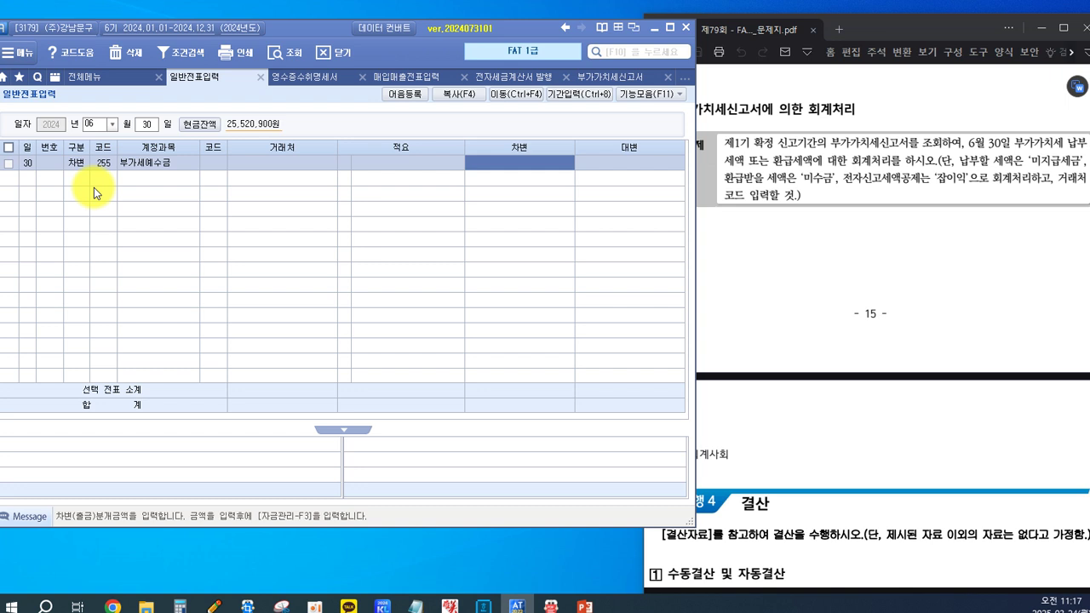
text(16)
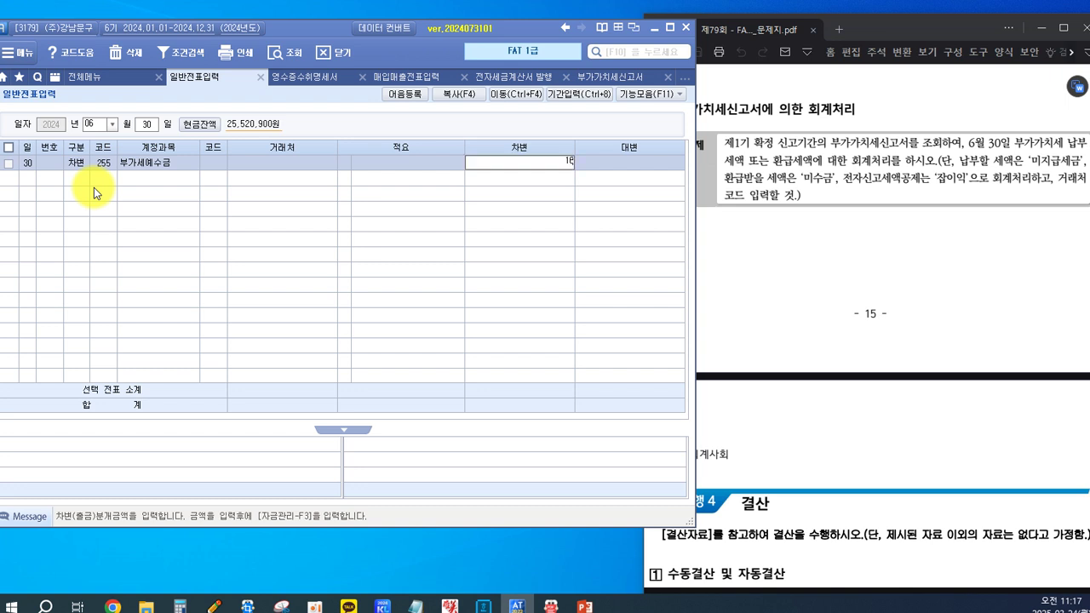
text(,766,000)
key(Return)
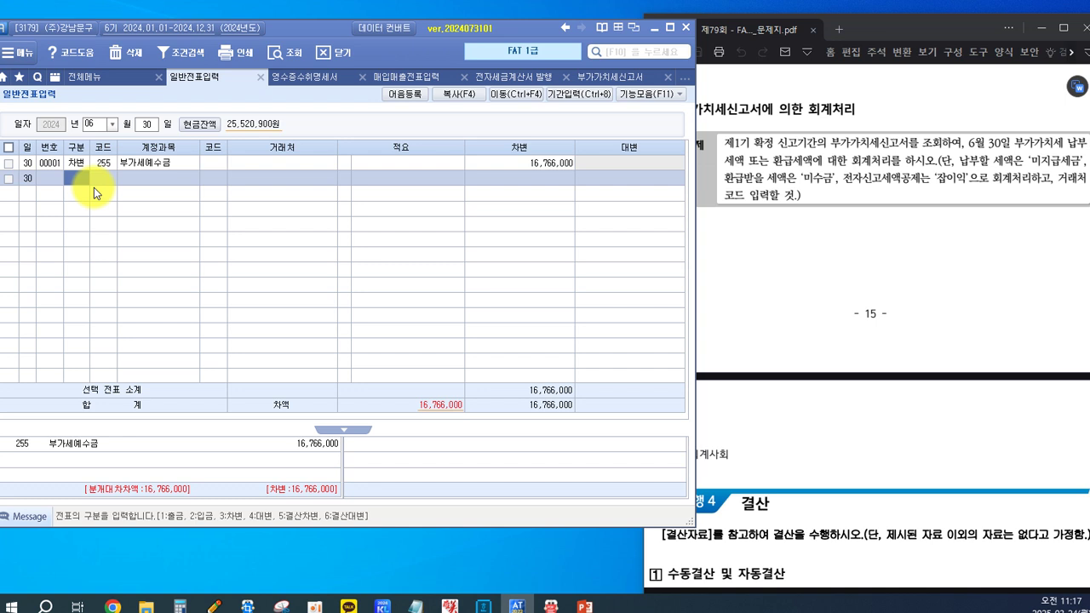
Enter a credit (대변) line for account 135 부가세대급금 with 7,465,000 and no 거래처
text(4)
key(Return)
text(135)
key(Return)
key(Return)
key(Return)
key(Return)
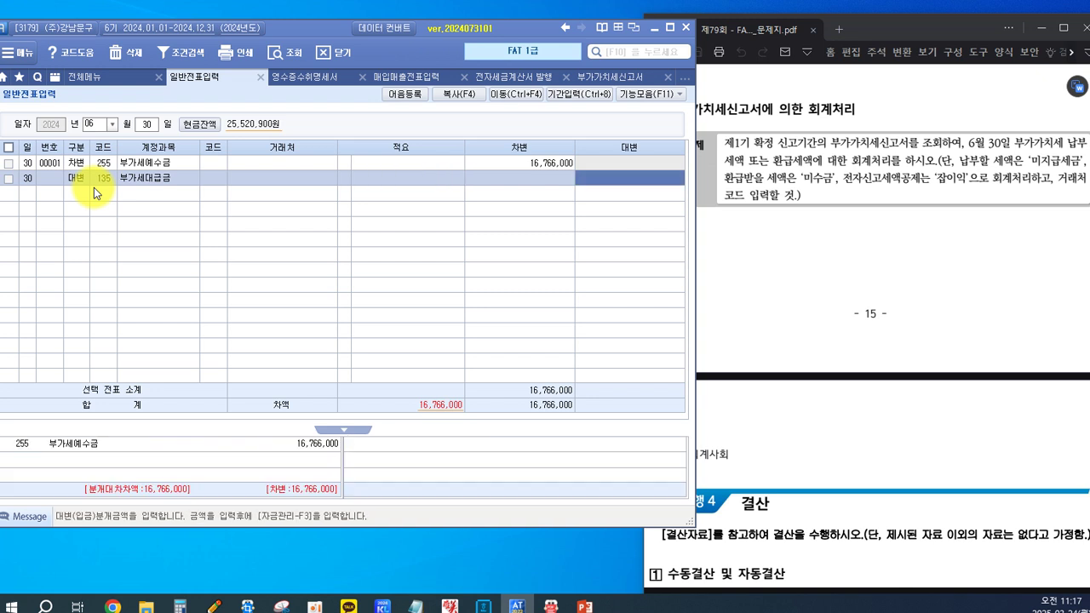
text(7465000)
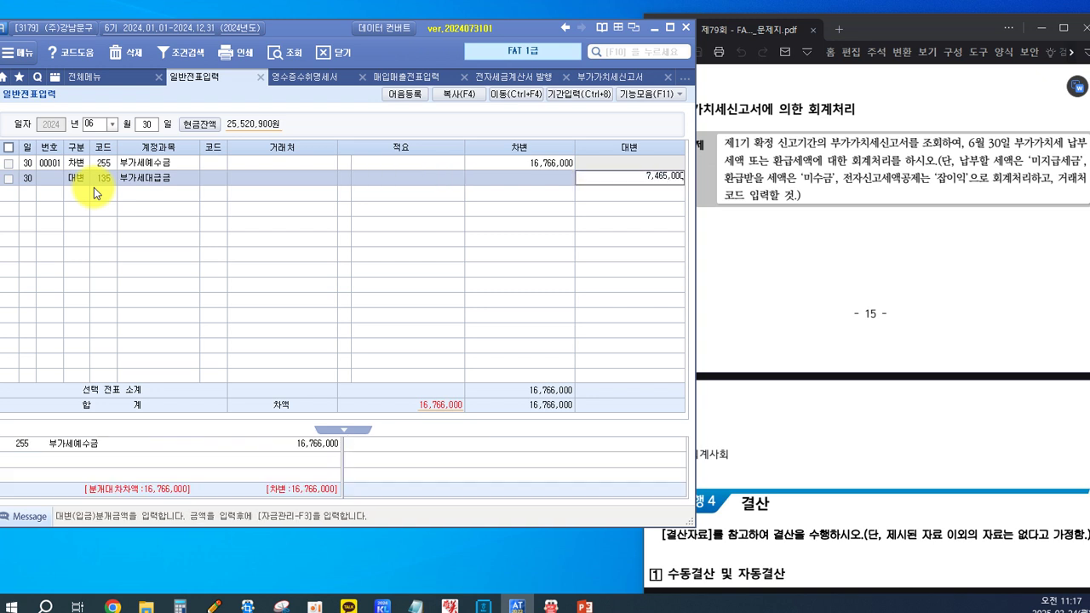
key(Return)
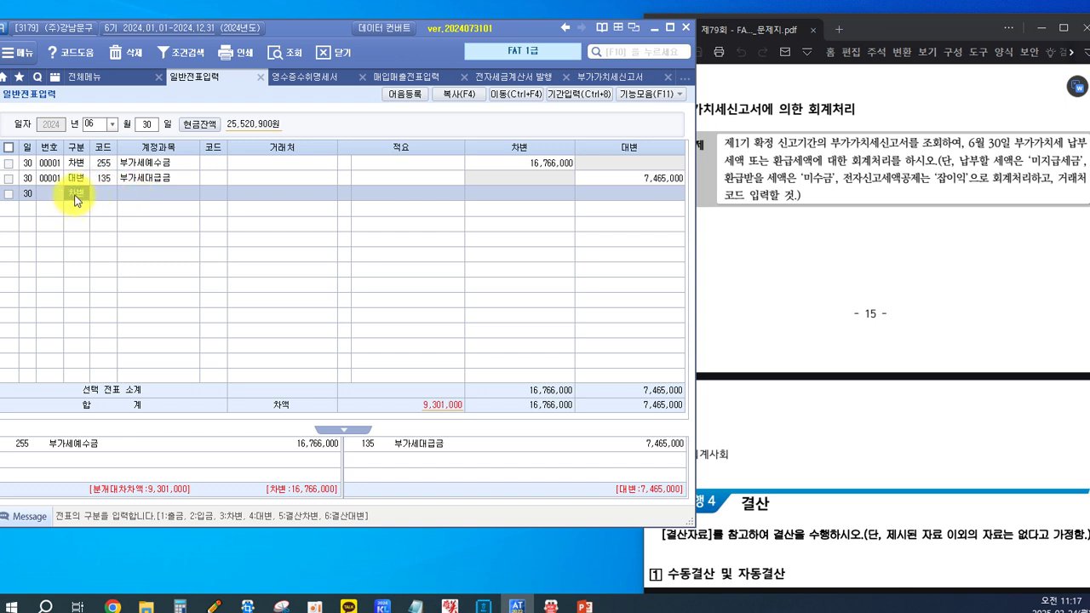
Enter a credit (대변) line for account 930 잡이익, found through the account code lookup, with 10,000
click(111, 195)
click(82, 195)
key(Return)
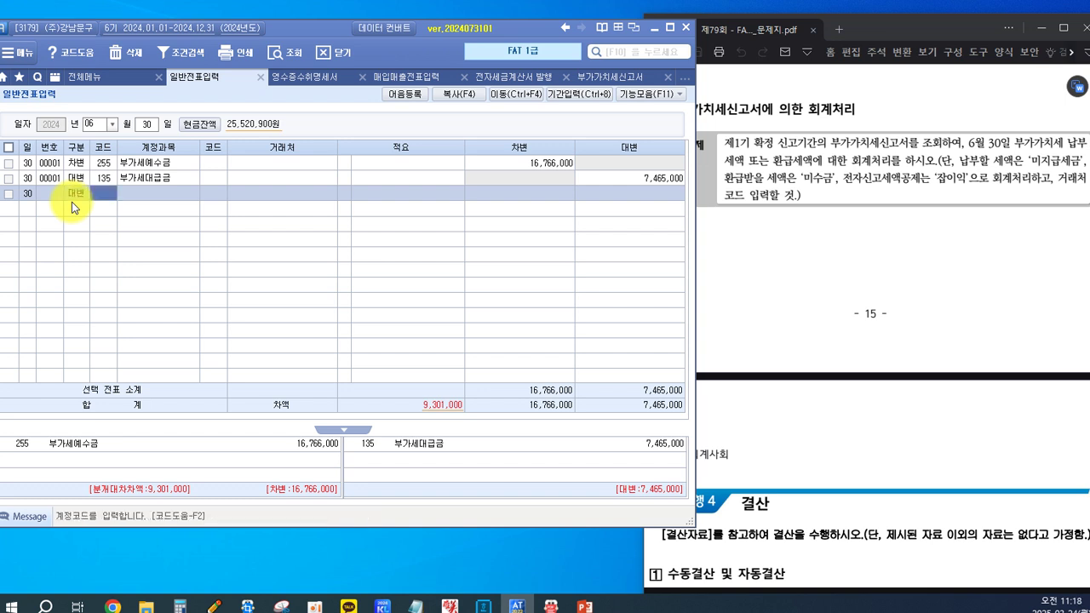
key(F2)
text(미)
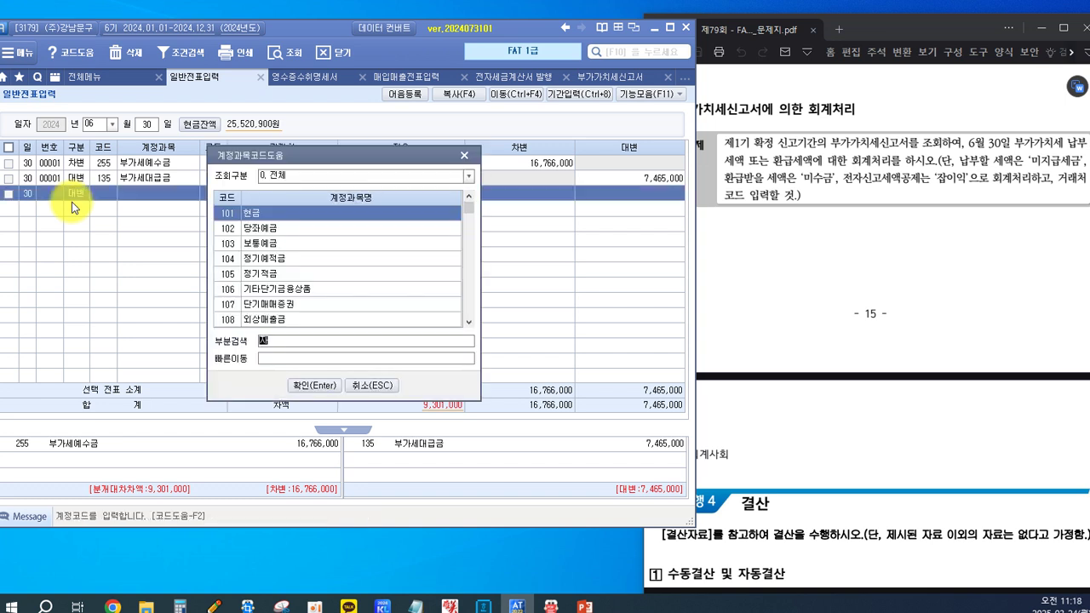
text(이)
key(Return)
key(Return)
key(Return)
key(Return)
key(Return)
text(100000)
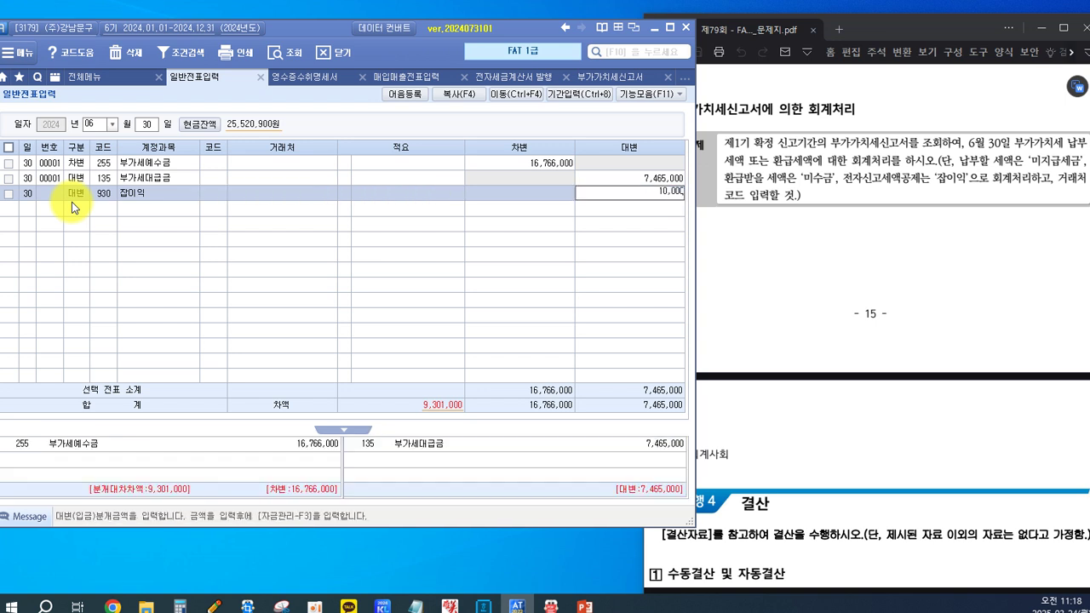
key(Return)
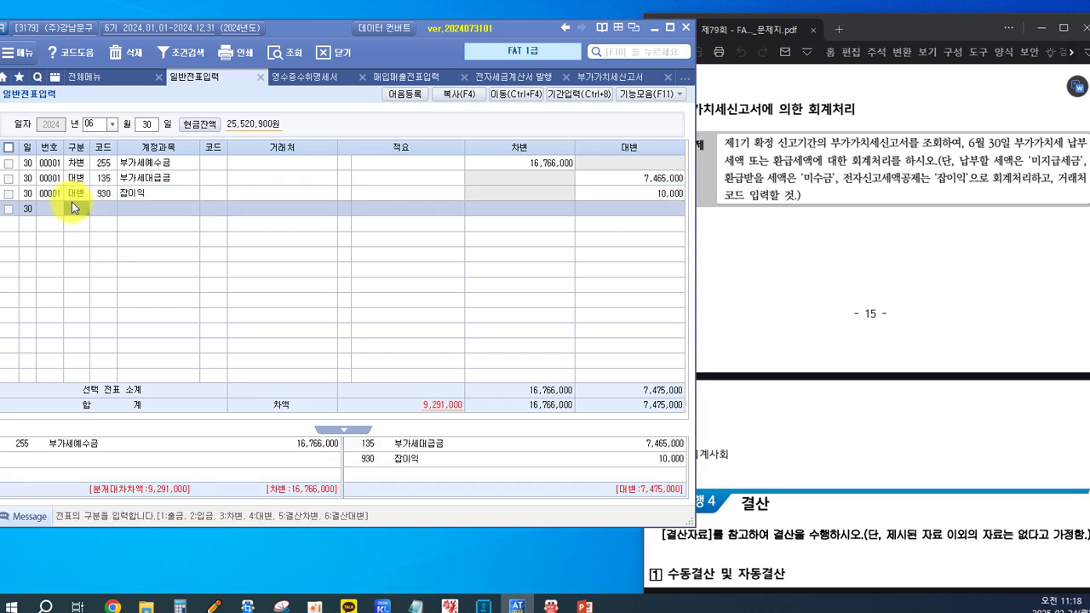
Enter a credit (대변) line for account 261 미지급세금 with 거래처 05900 역삼세무서, found through the 거래처 lookup, and 9,291,000
text(4)
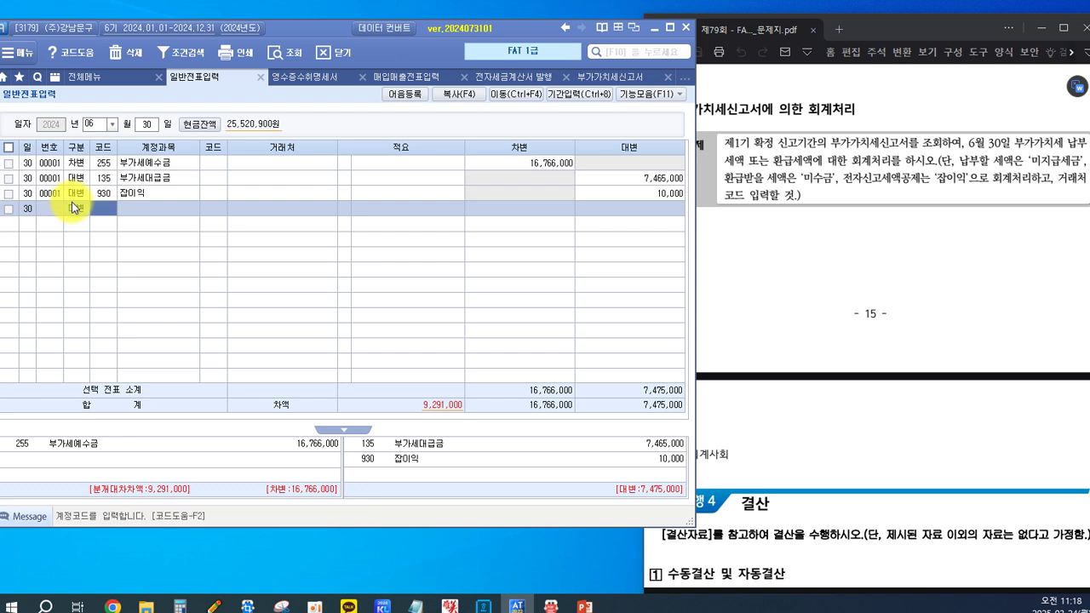
text(261)
key(Return)
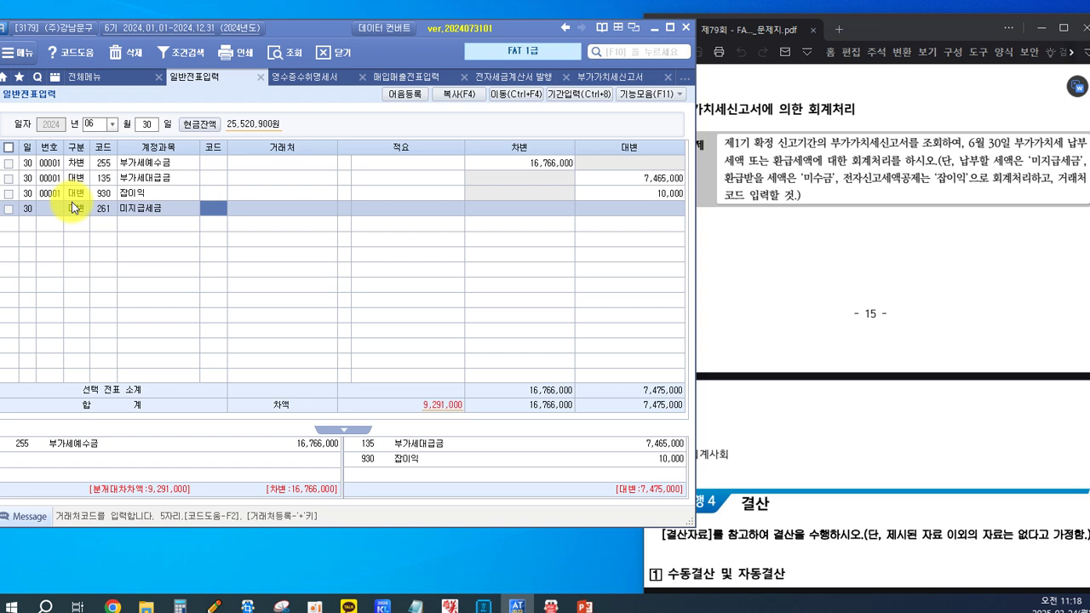
key(F2)
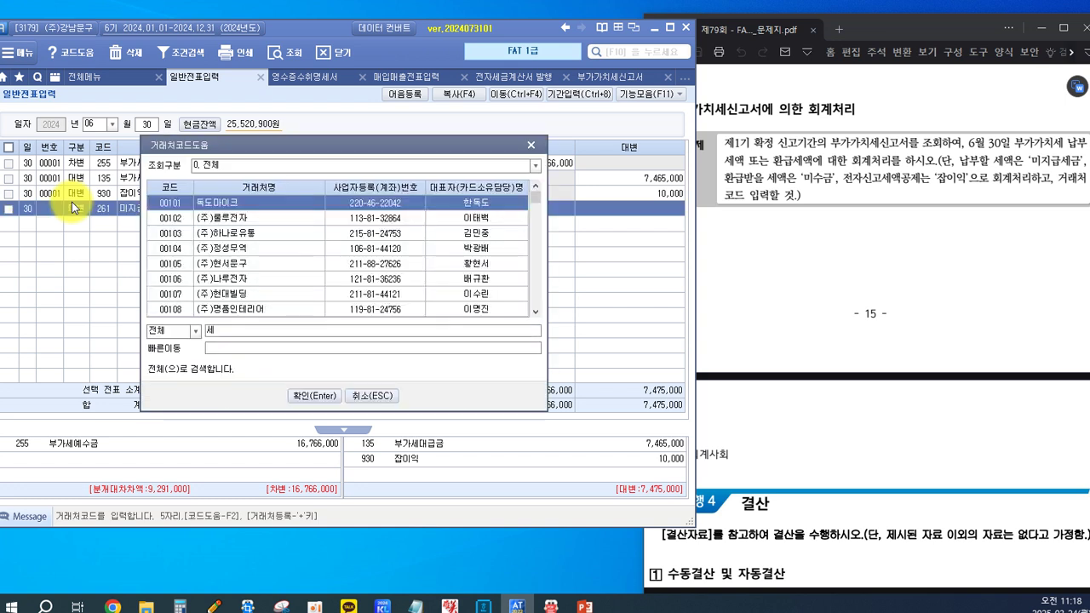
text(세무서)
key(Return)
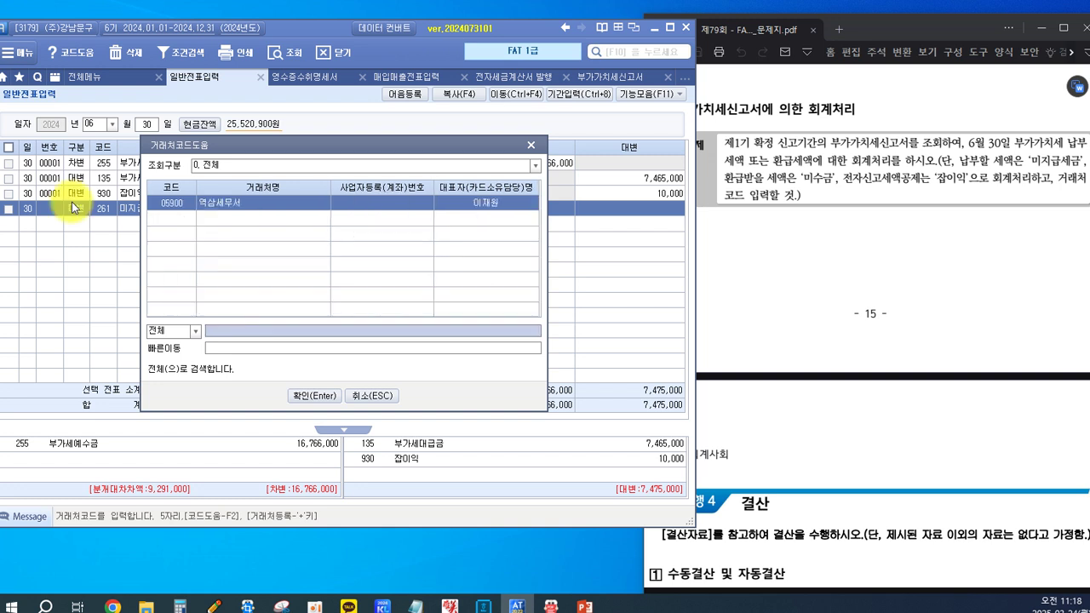
key(Return)
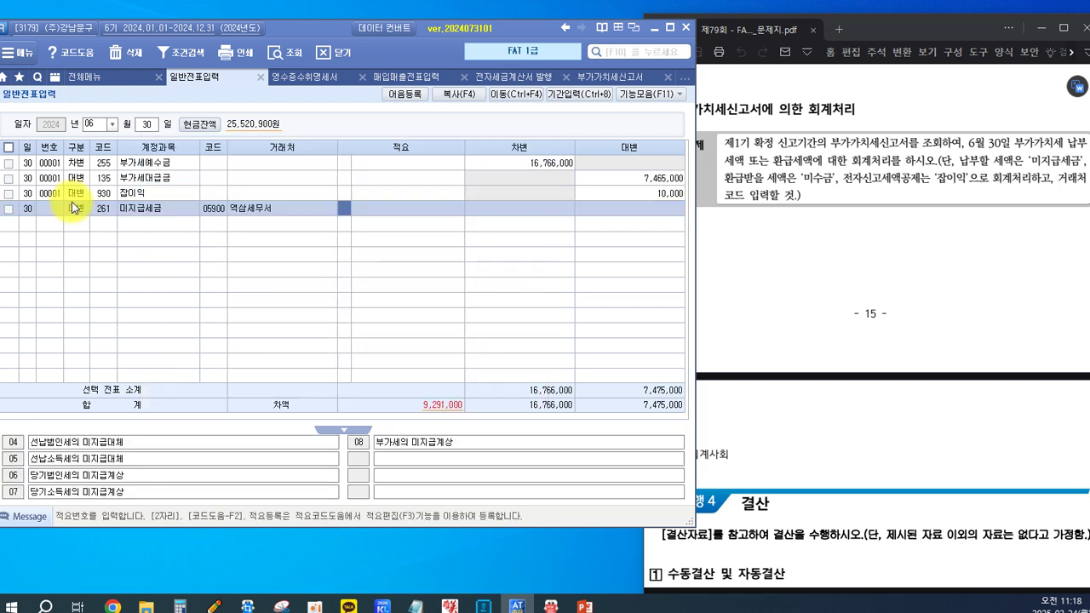
key(Return)
key(Return)
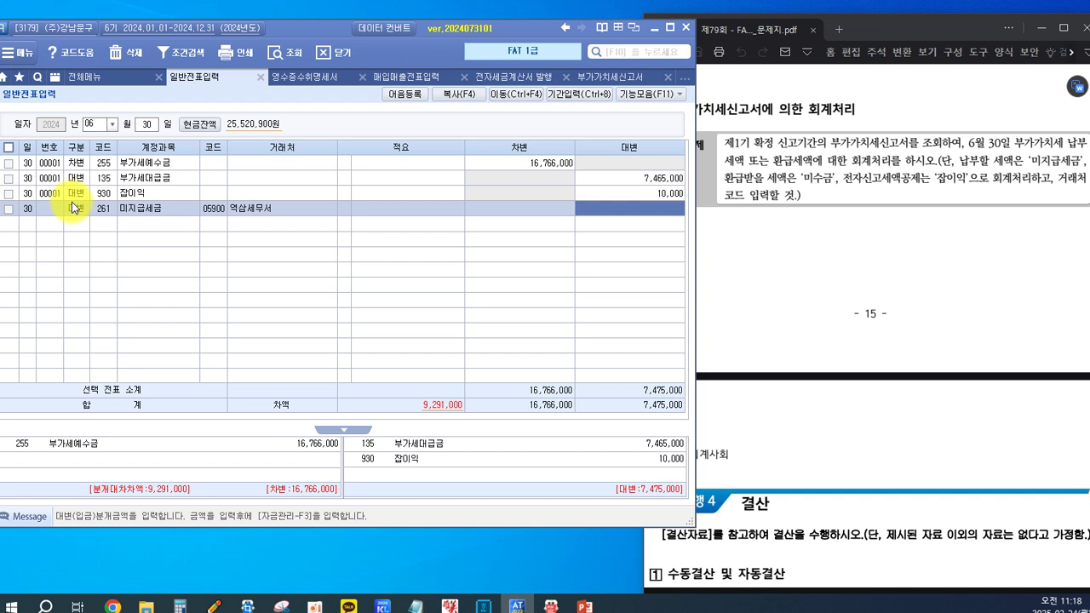
text(9)
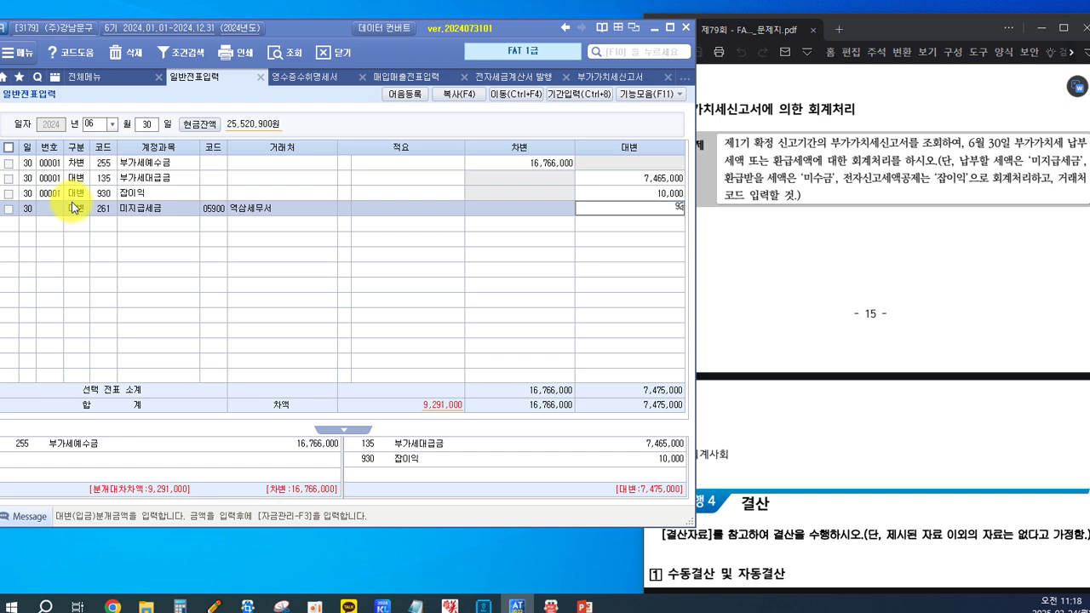
text(,291,000)
key(Return)
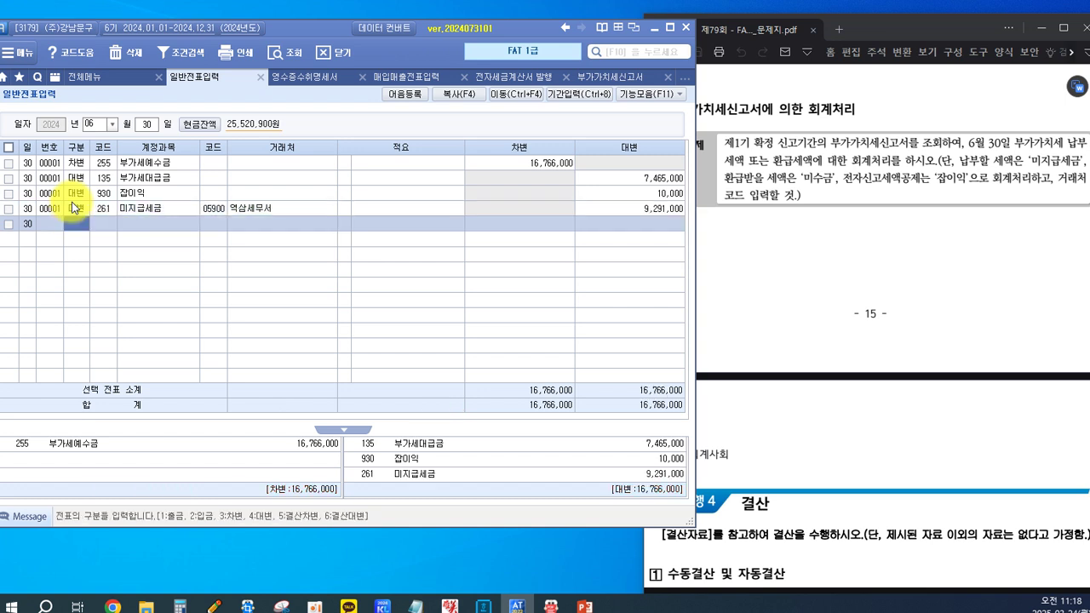
click(154, 211)
click(370, 207)
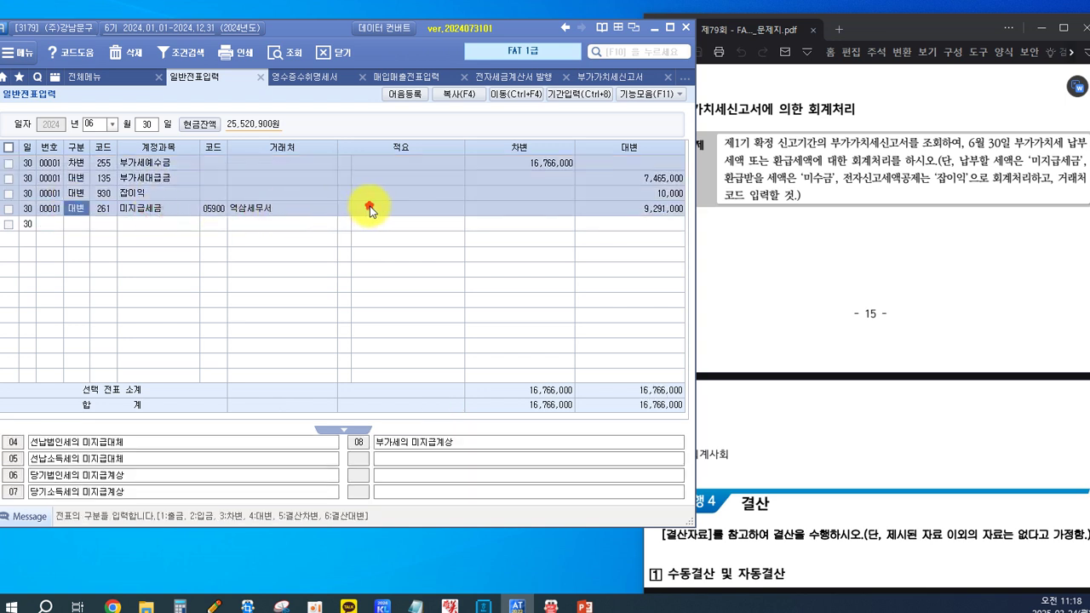
click(297, 192)
click(158, 228)
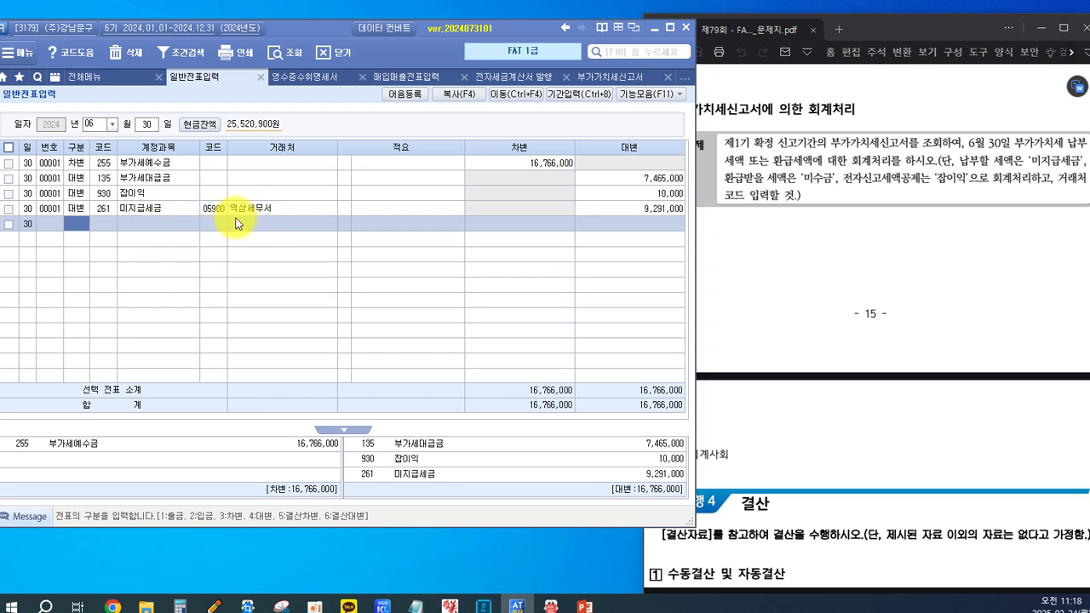
click(252, 210)
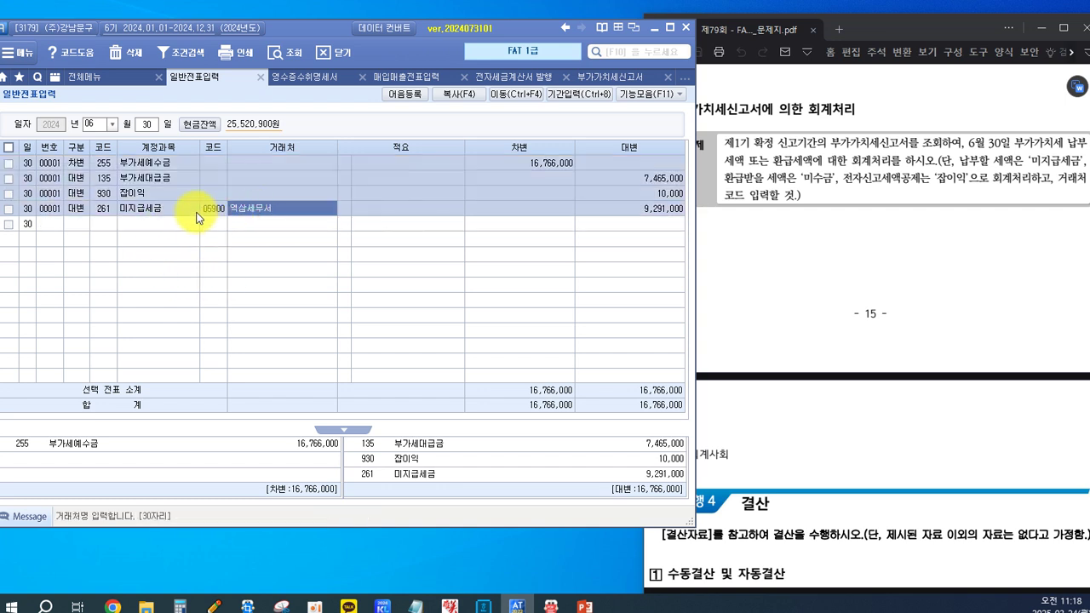
click(262, 223)
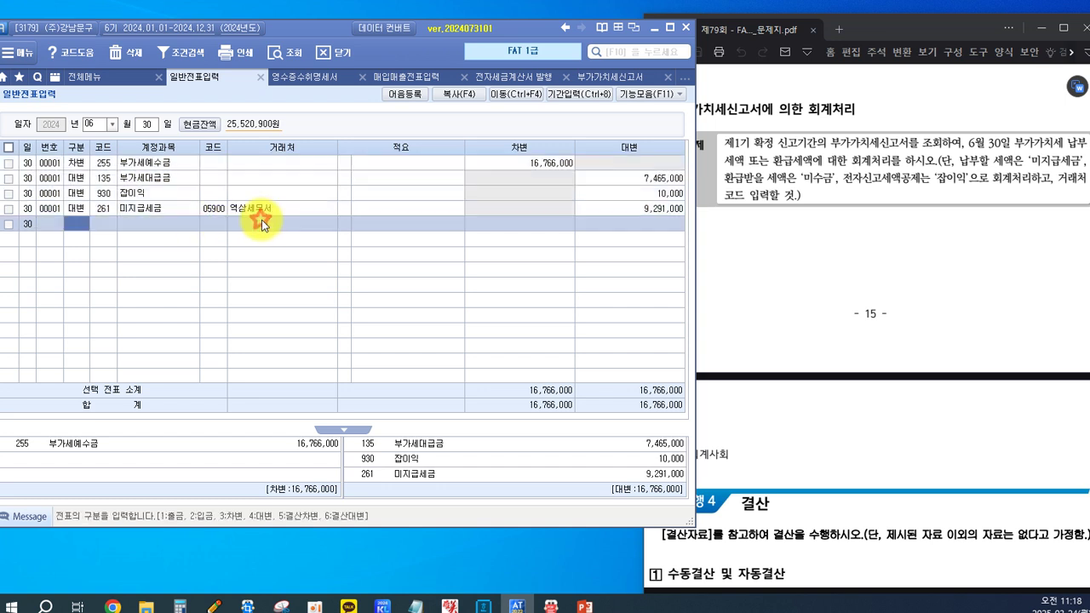
Check the company's 사업장세무서 in 회사등록 and close that form
click(55, 77)
click(36, 153)
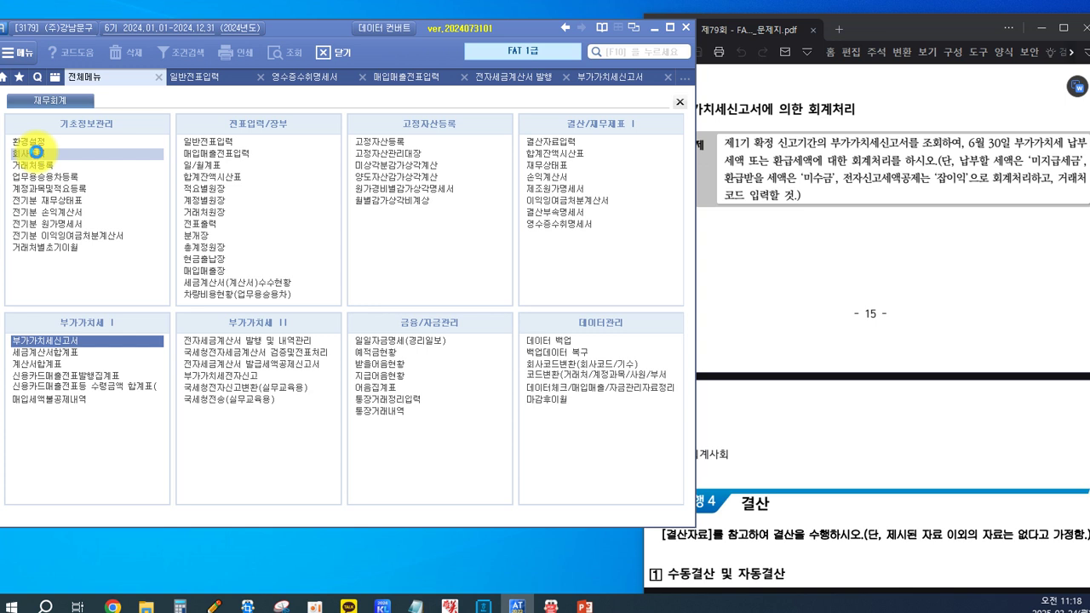
click(36, 152)
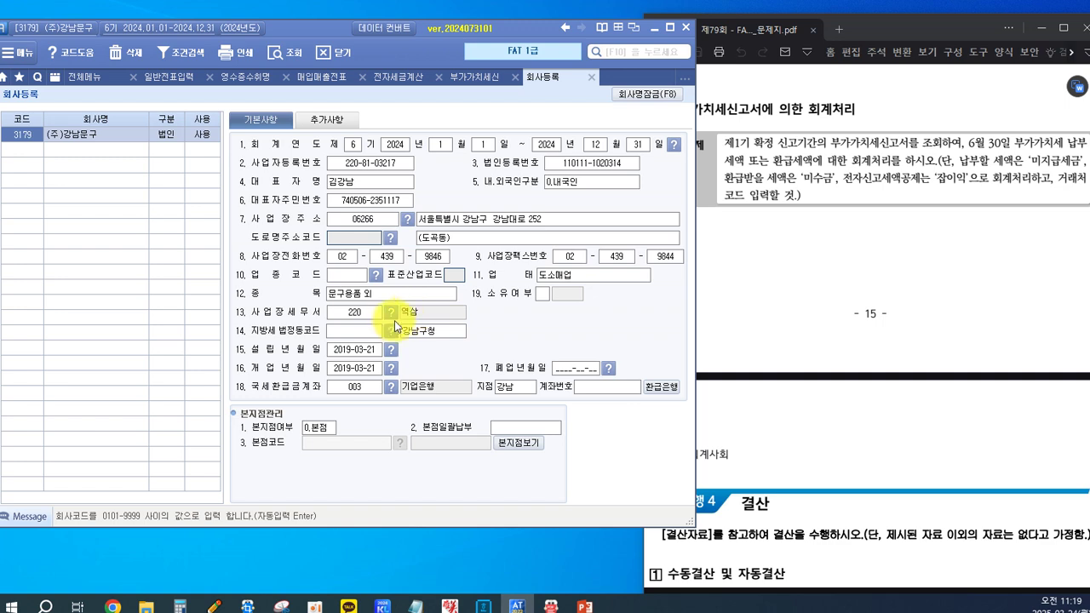
click(589, 77)
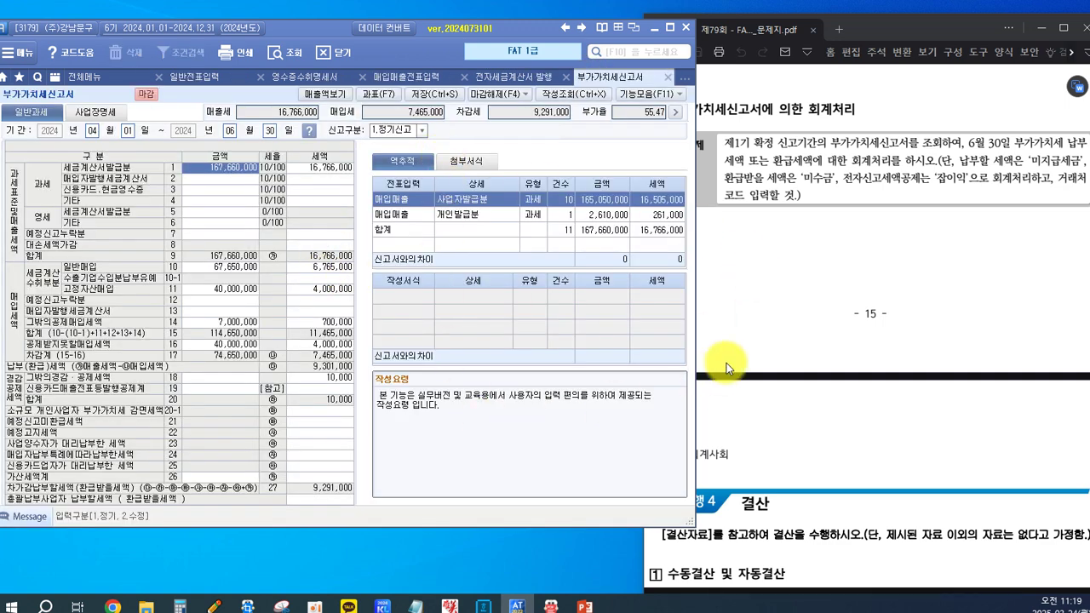
Switch to the exam PDF and view 실무수행 4 결산, exercise 1 수동결산 및 자동결산, dismissing the ALTools advertisement
click(742, 334)
scroll(748, 344, up, 1)
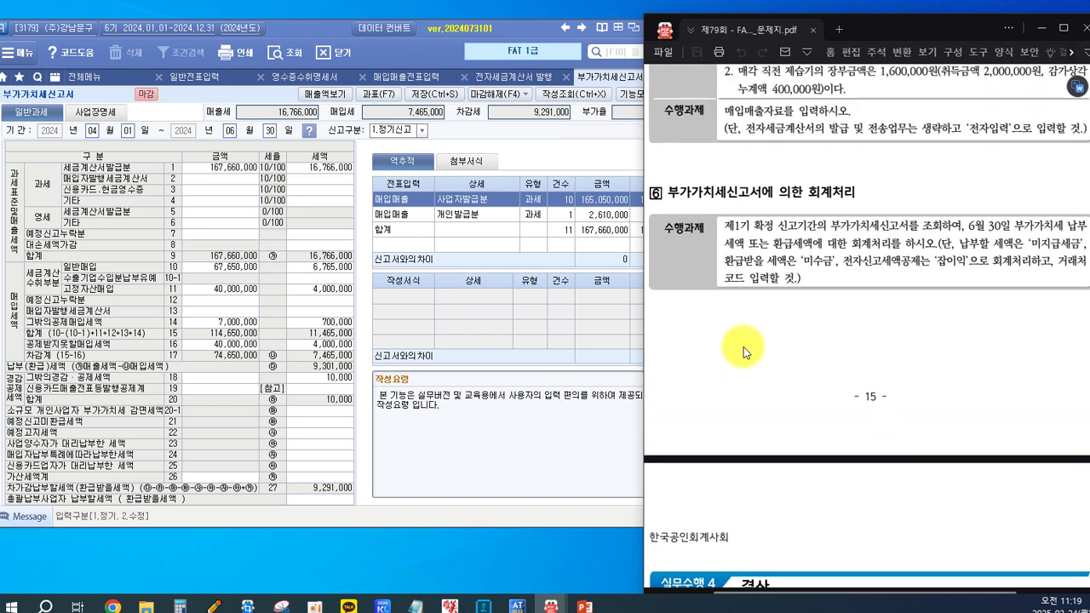
scroll(724, 357, up, 1)
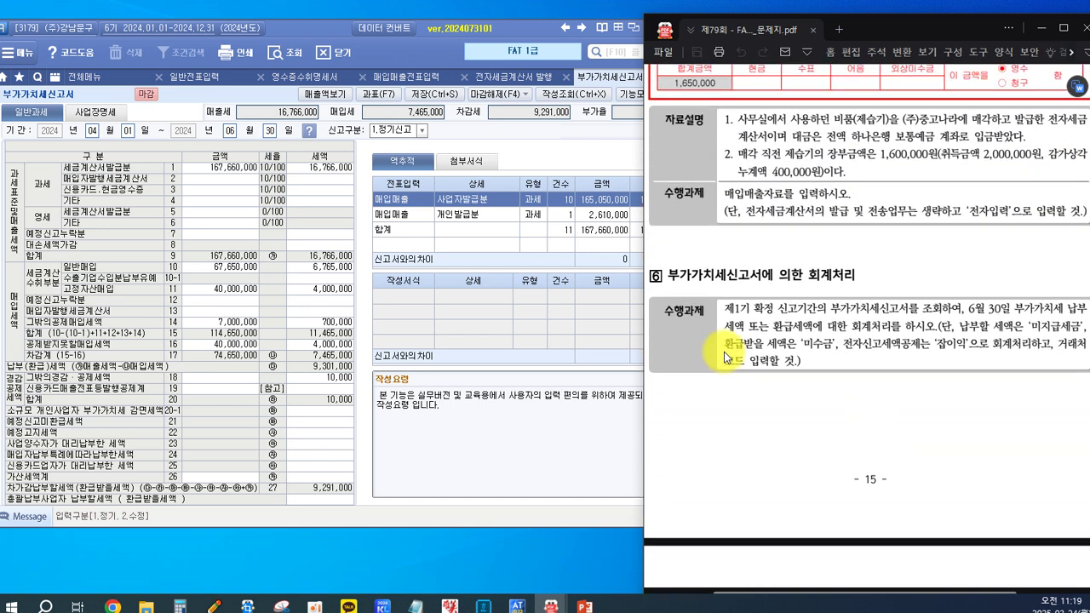
scroll(732, 348, down, 5)
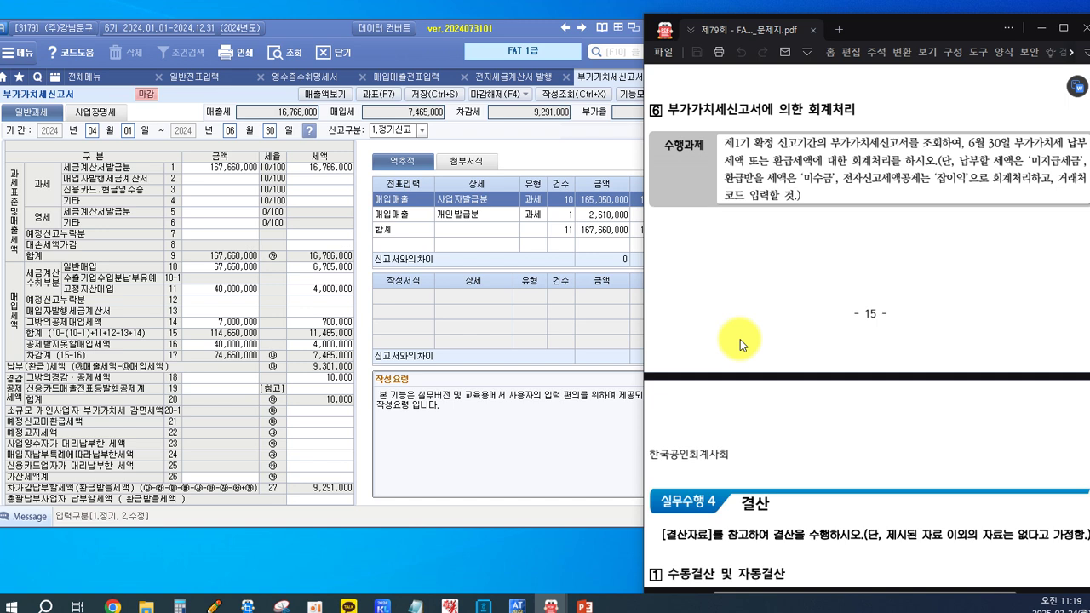
scroll(740, 341, down, 2)
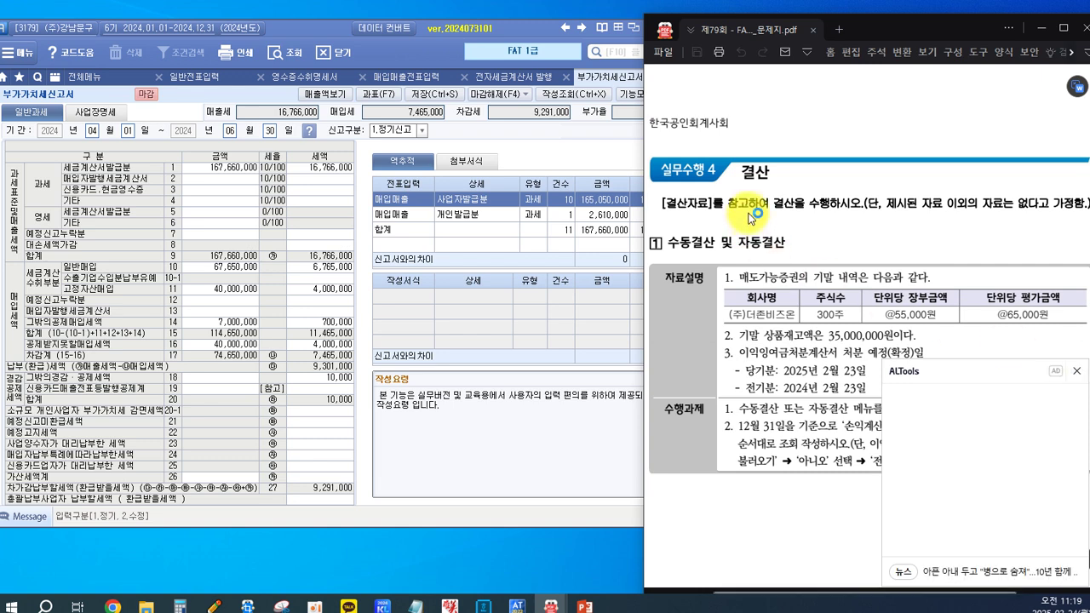
click(1077, 371)
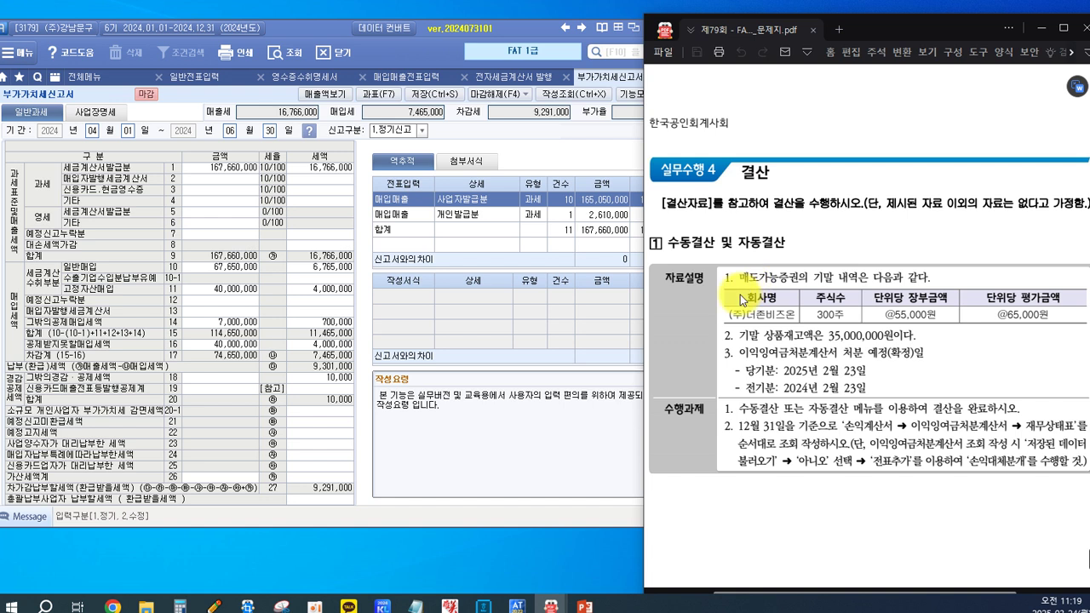